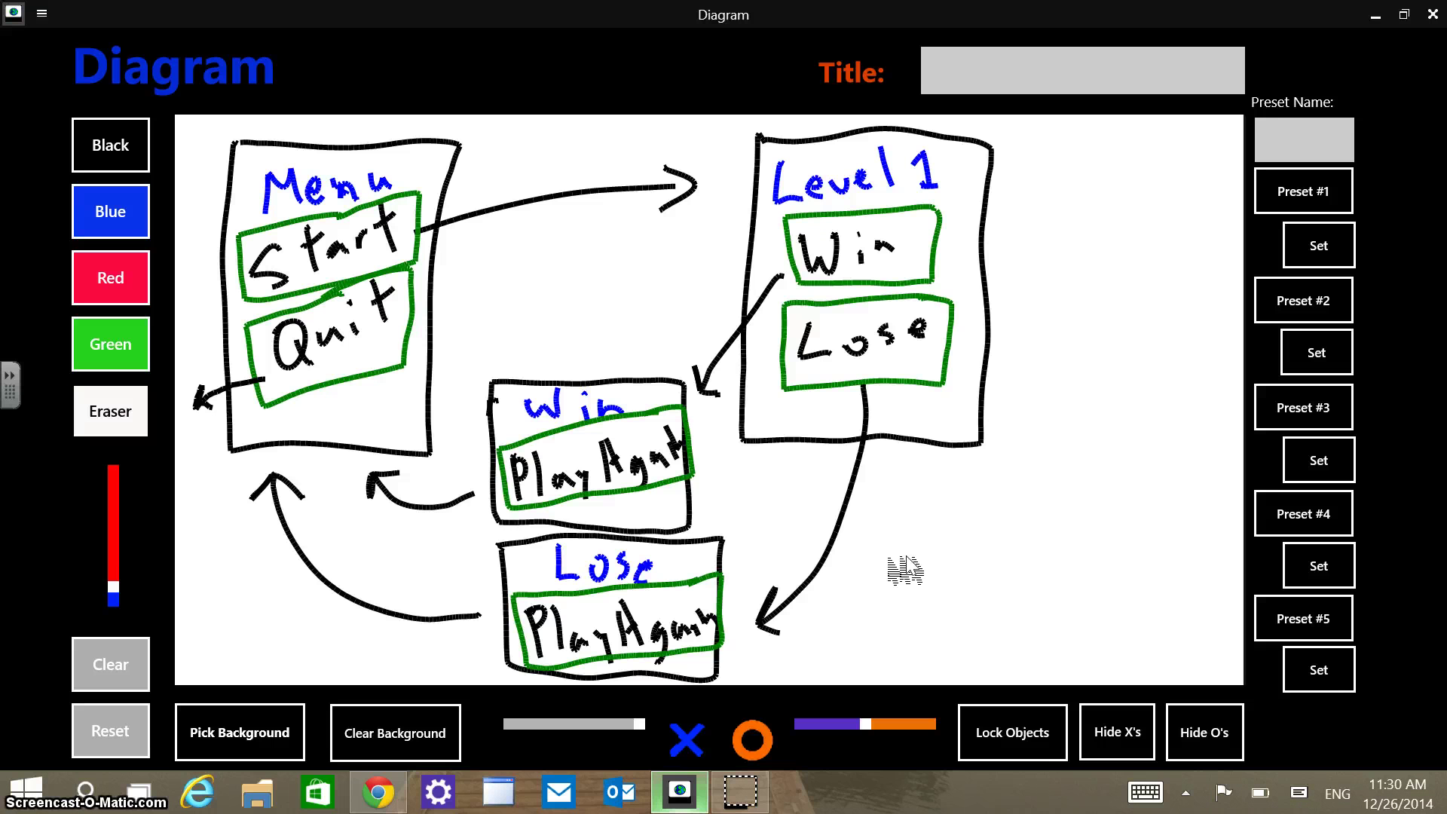
Minimize the diagram and browser windows and open Unity from the desktop.
click(805, 388)
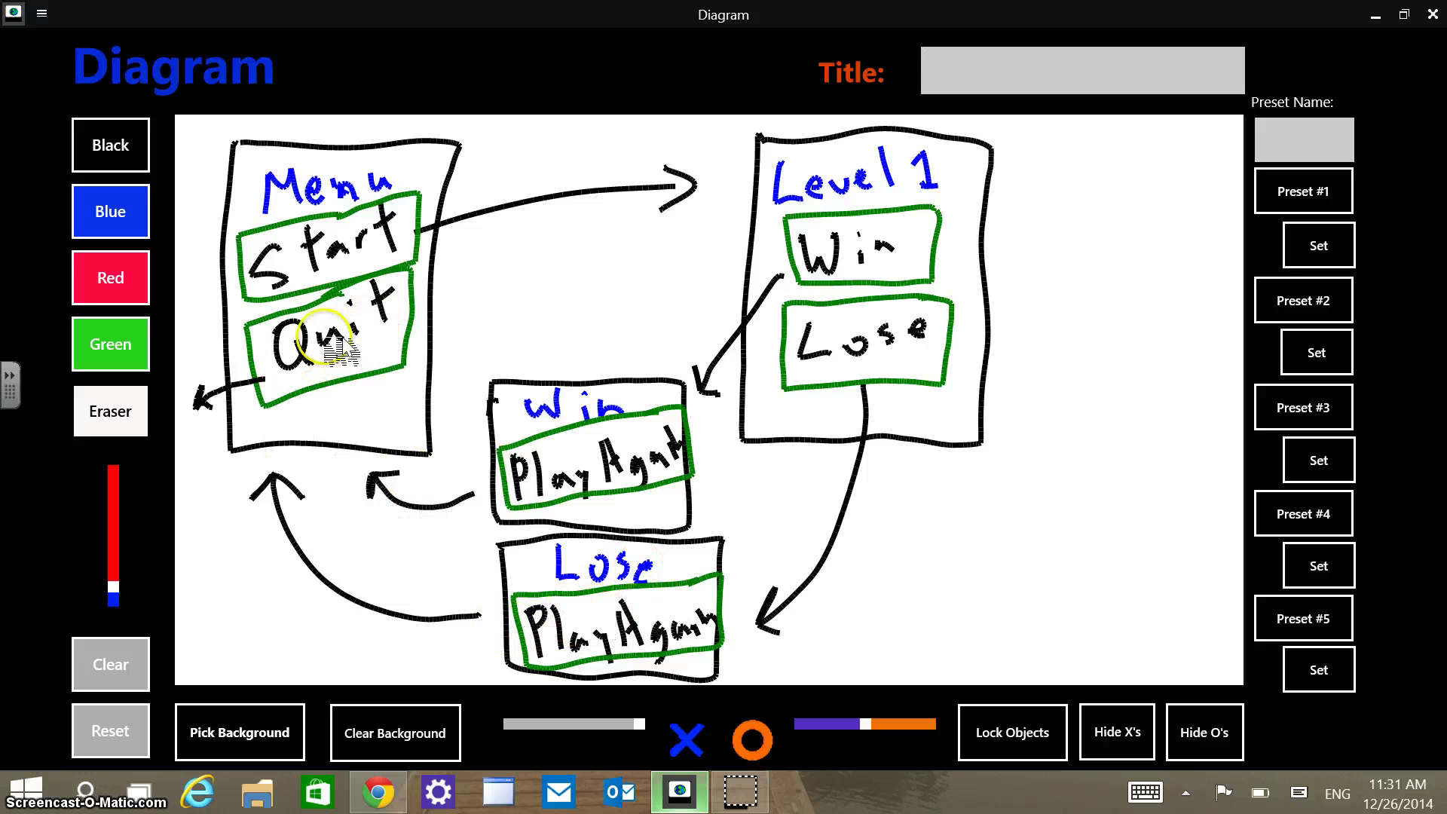
click(1379, 13)
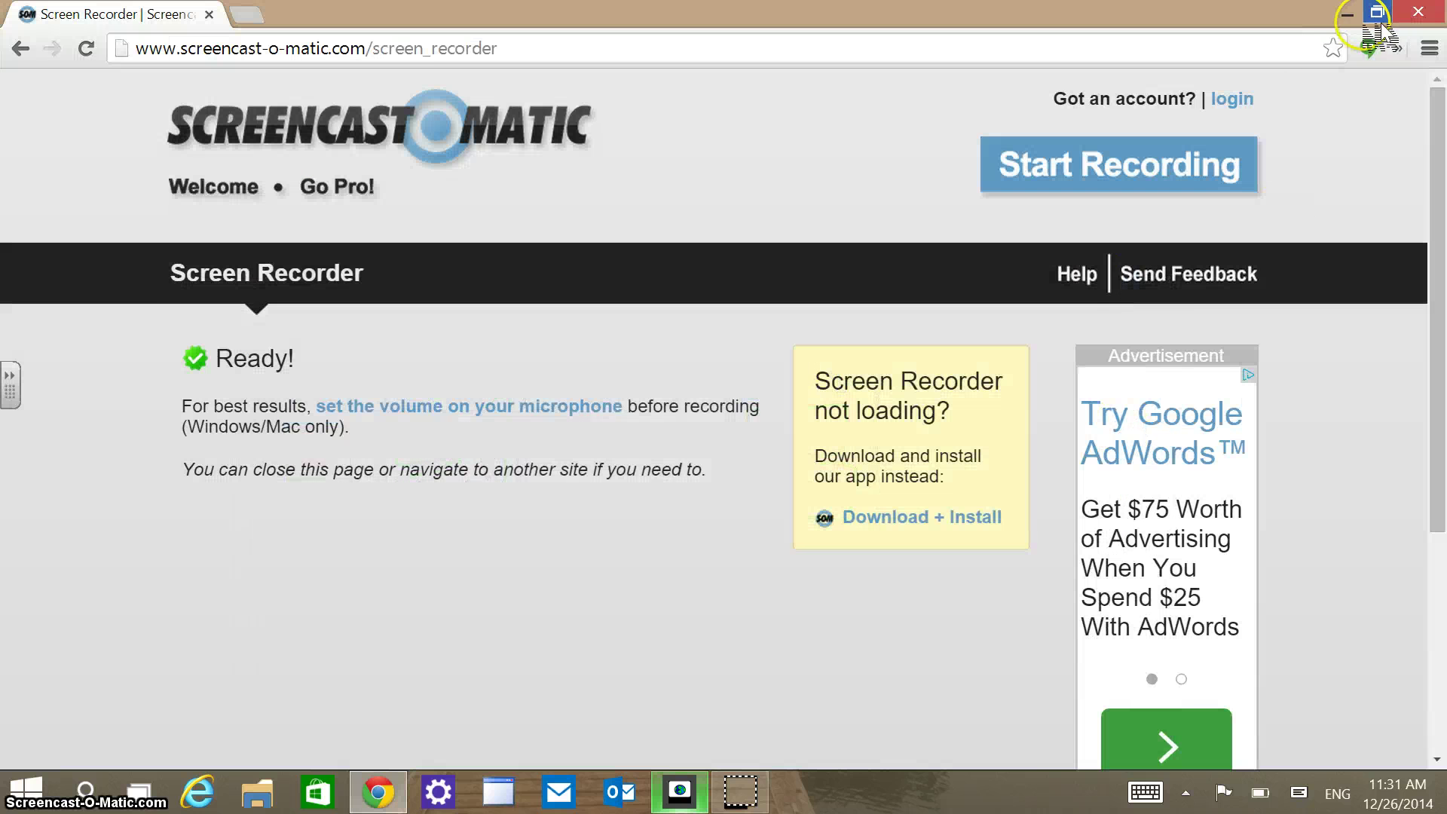
click(1342, 9)
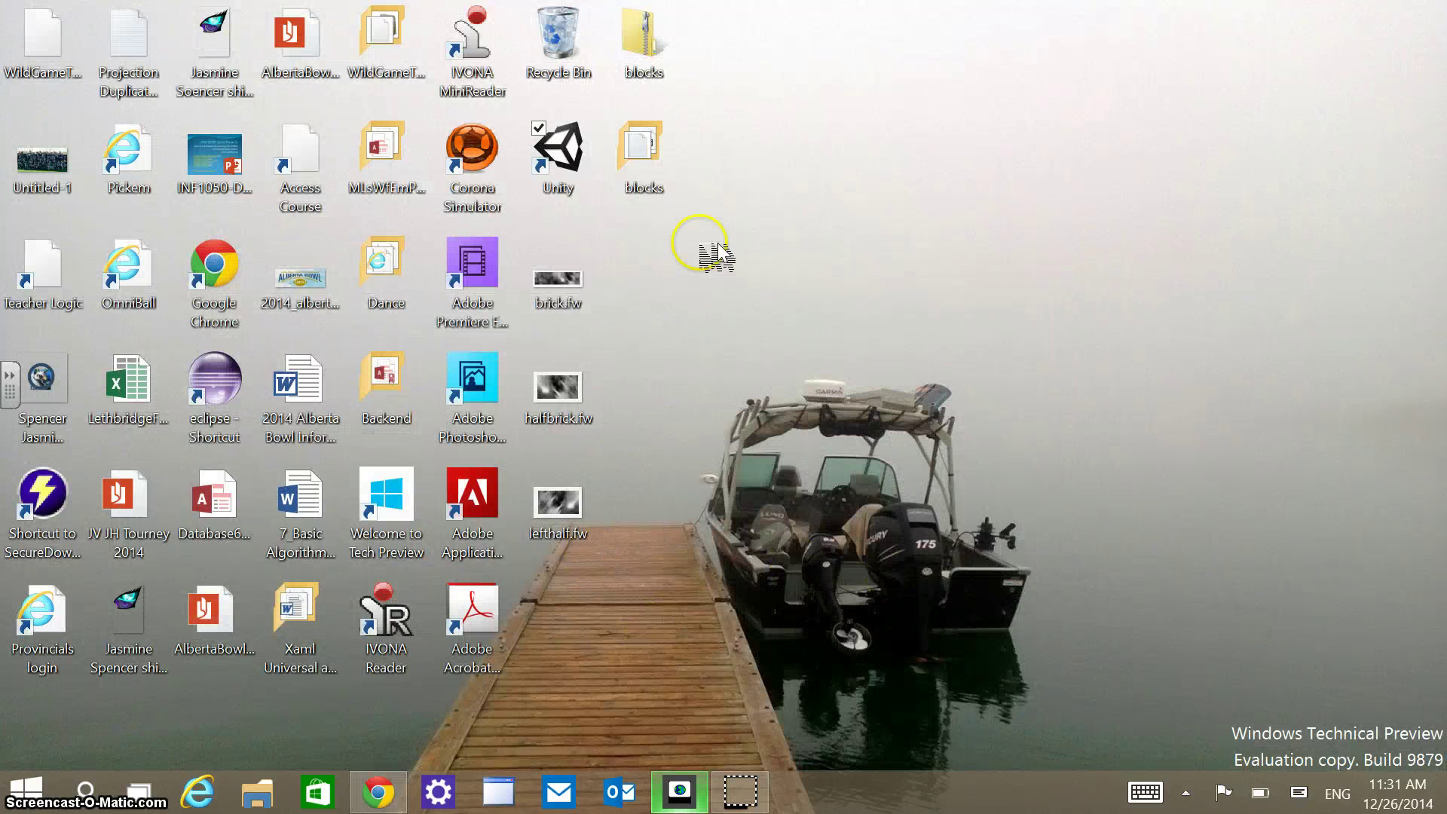
double_click(566, 165)
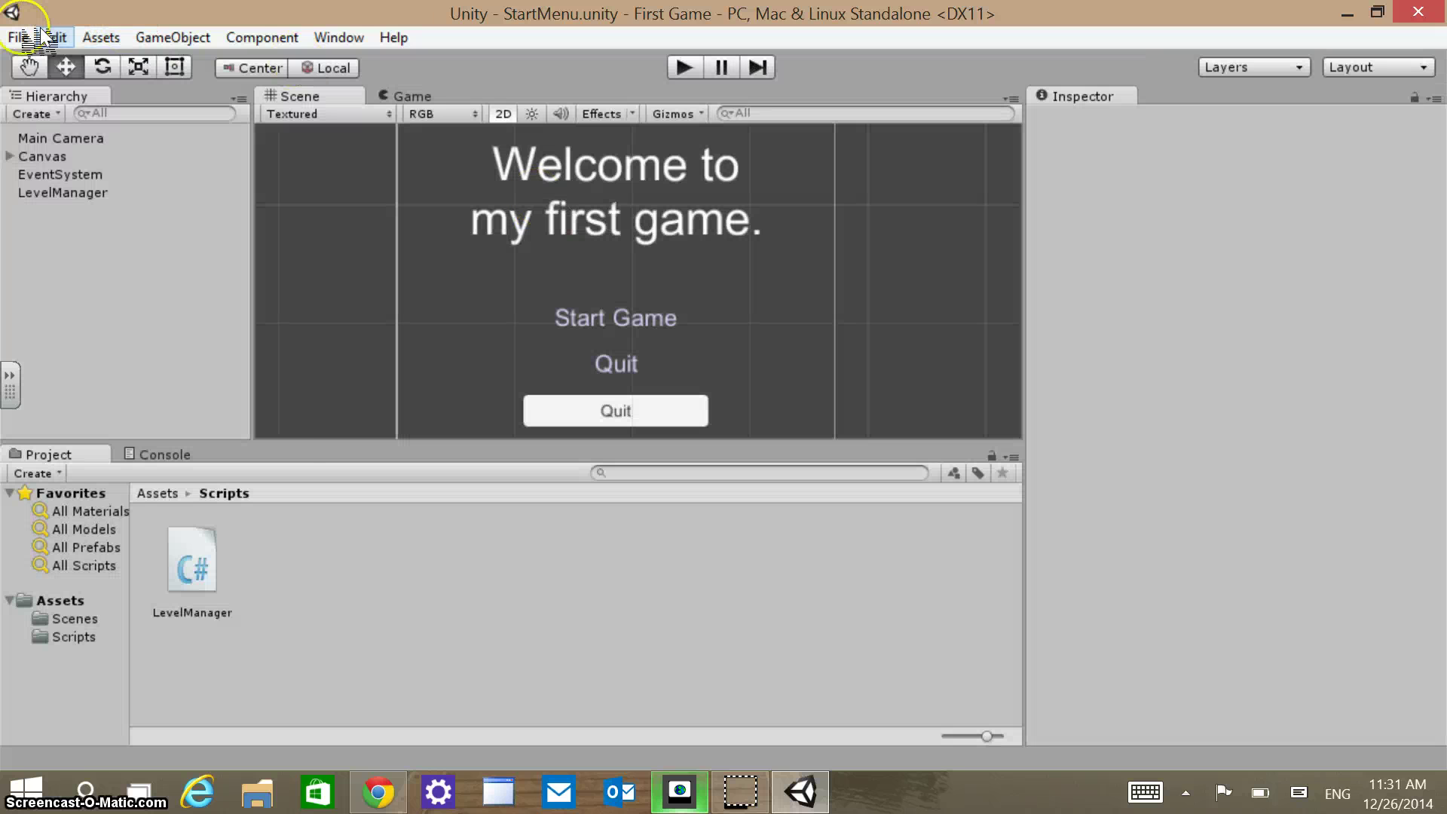
Start a new project and name its folder Start Menu in the project location.
click(18, 37)
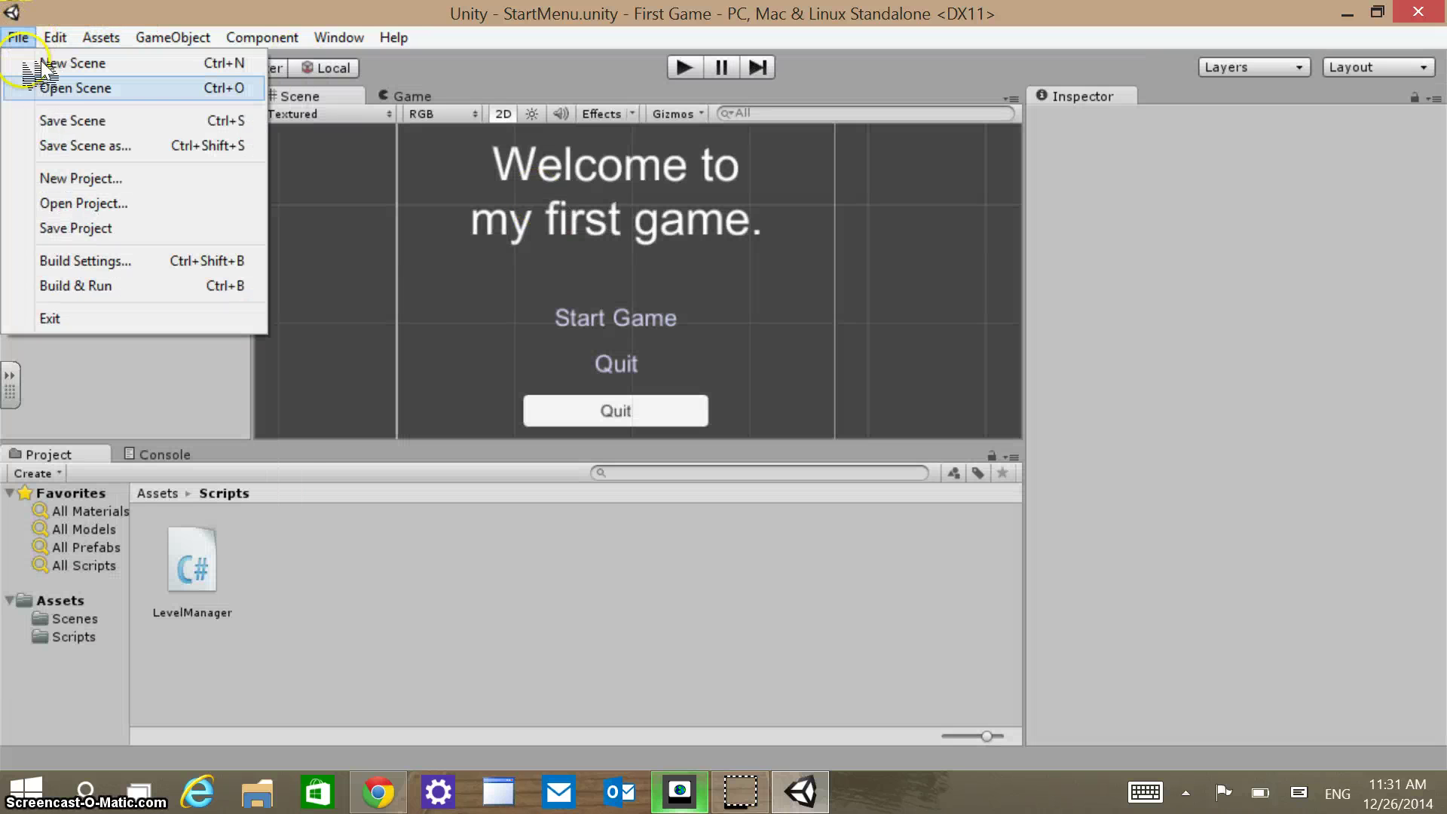
click(75, 177)
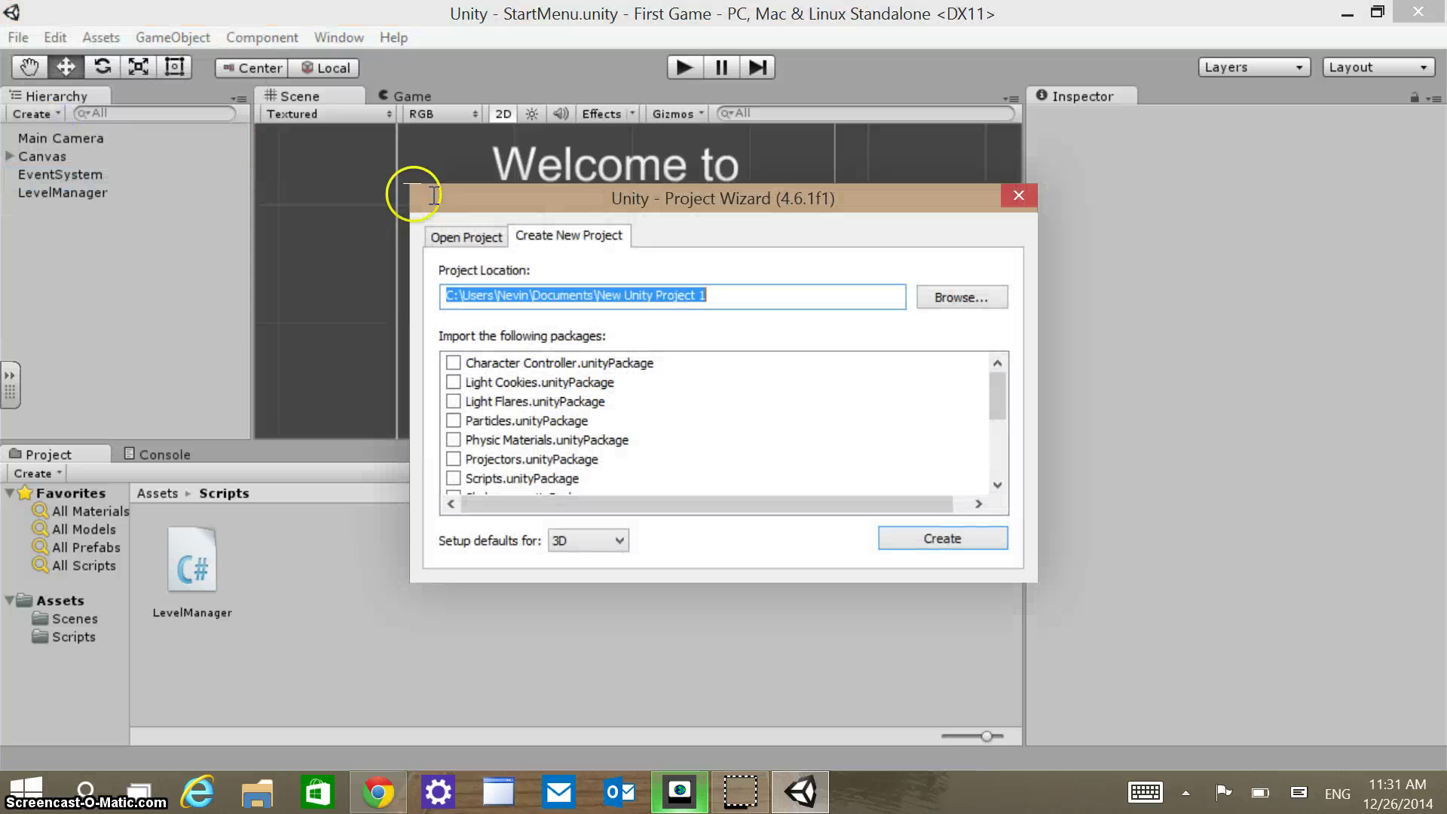
double_click(525, 202)
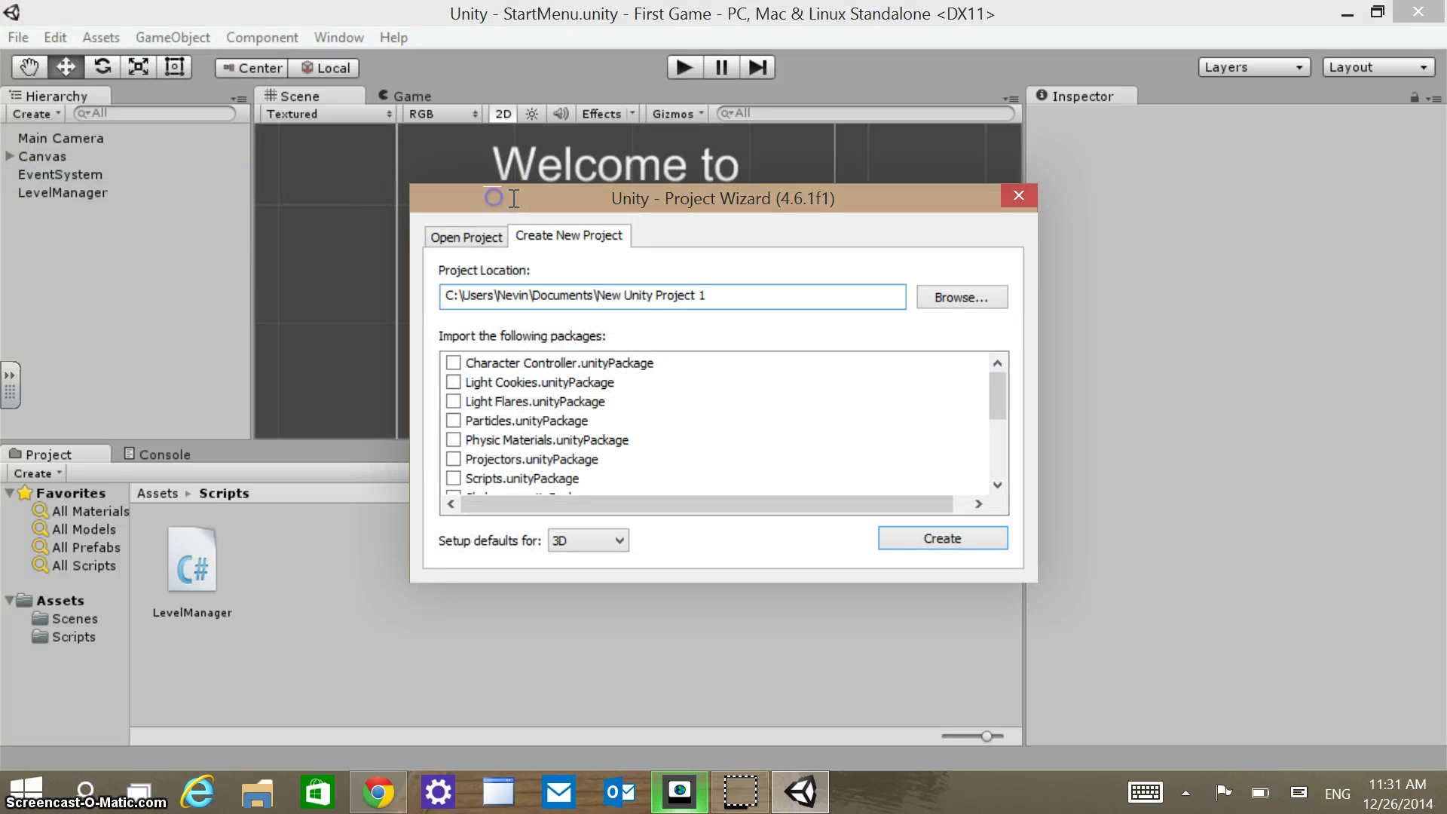
key(BackSpace)
key(BackSpace)
key(BackSpace)
key(BackSpace)
key(BackSpace)
key(BackSpace)
key(BackSpace)
key(BackSpace)
key(BackSpace)
key(BackSpace)
key(BackSpace)
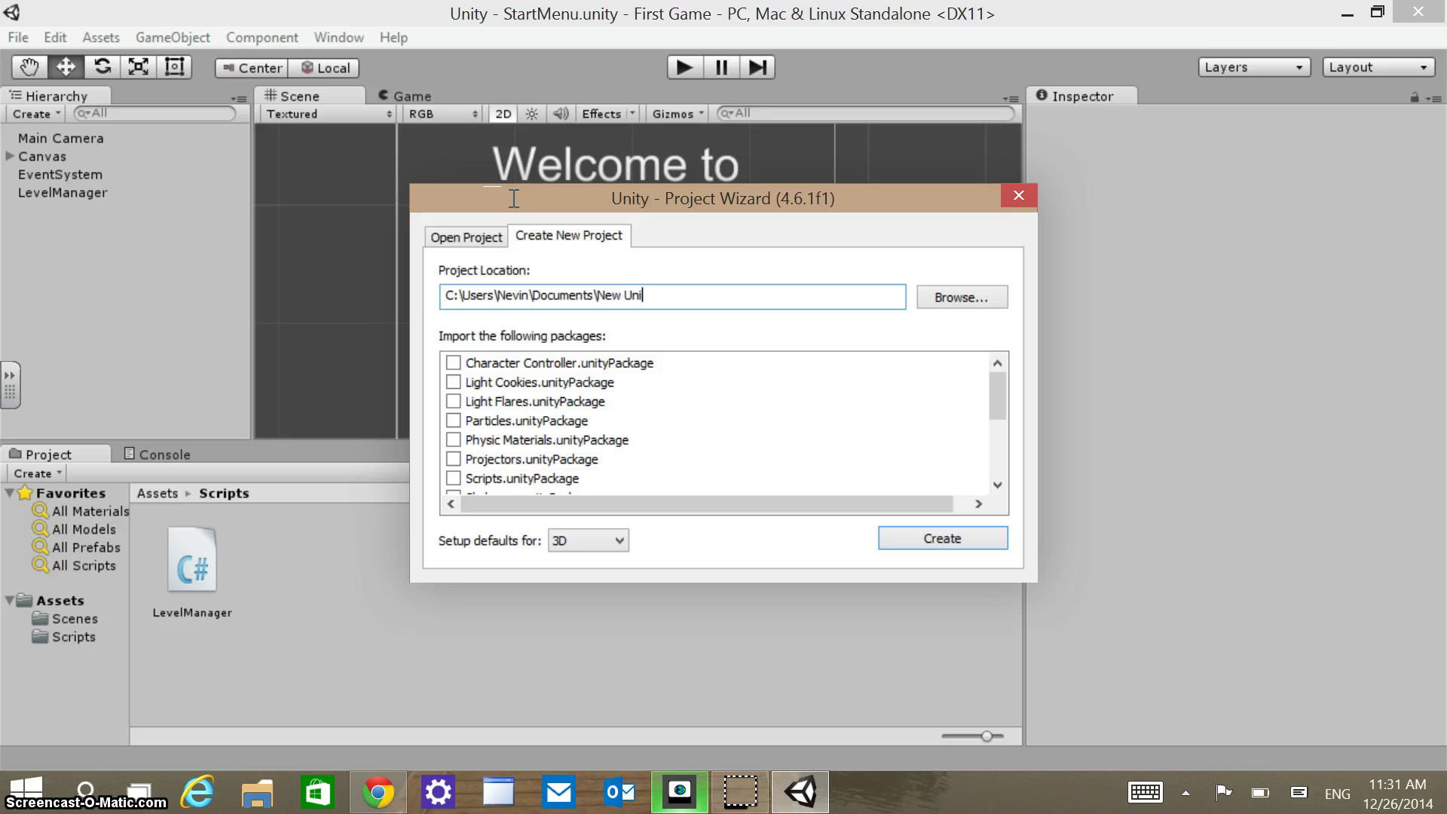
text(Start Menu)
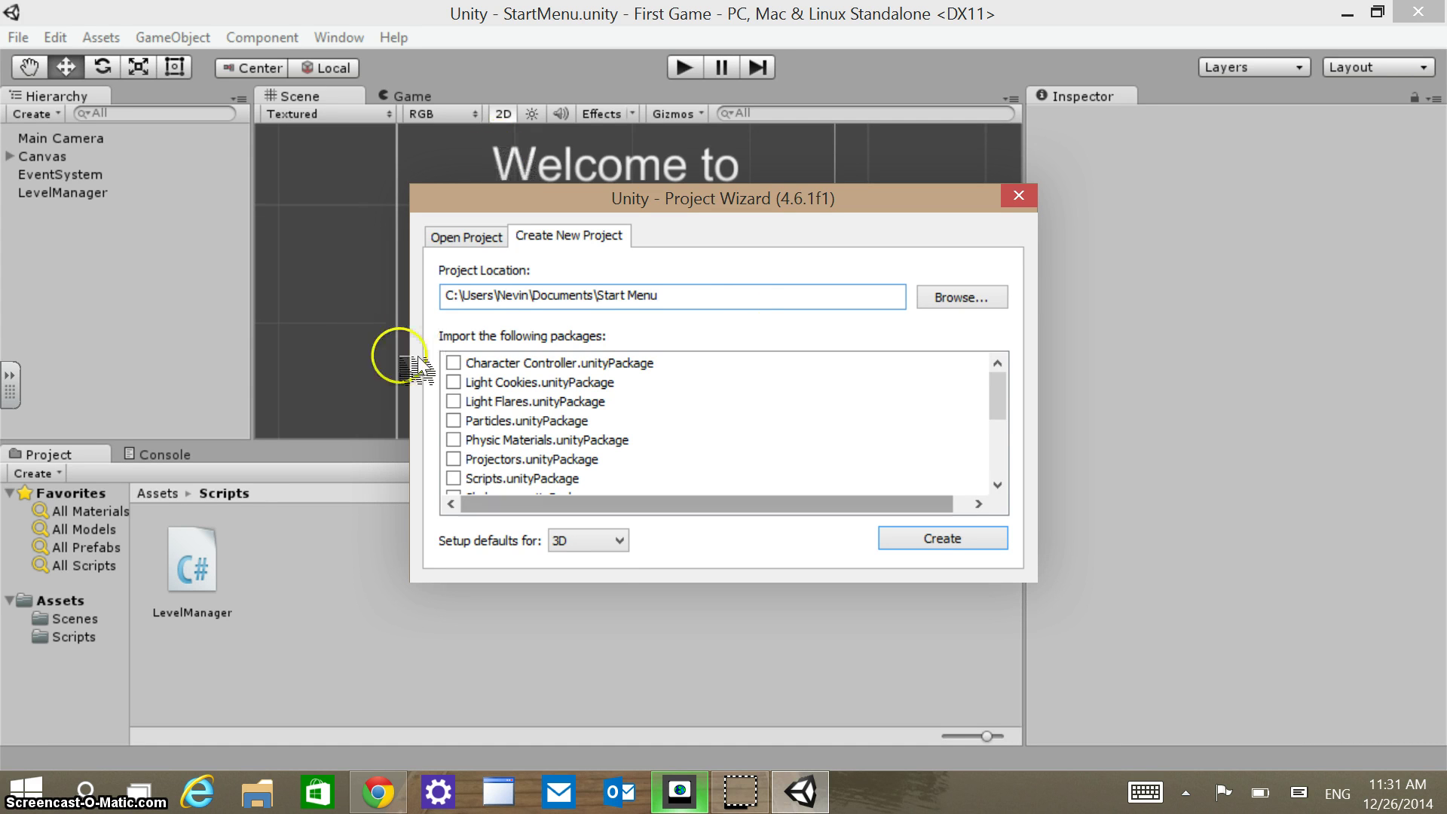
Create the project with 2D defaults and the project folder renamed Menu System.
click(618, 541)
key(Down)
key(Return)
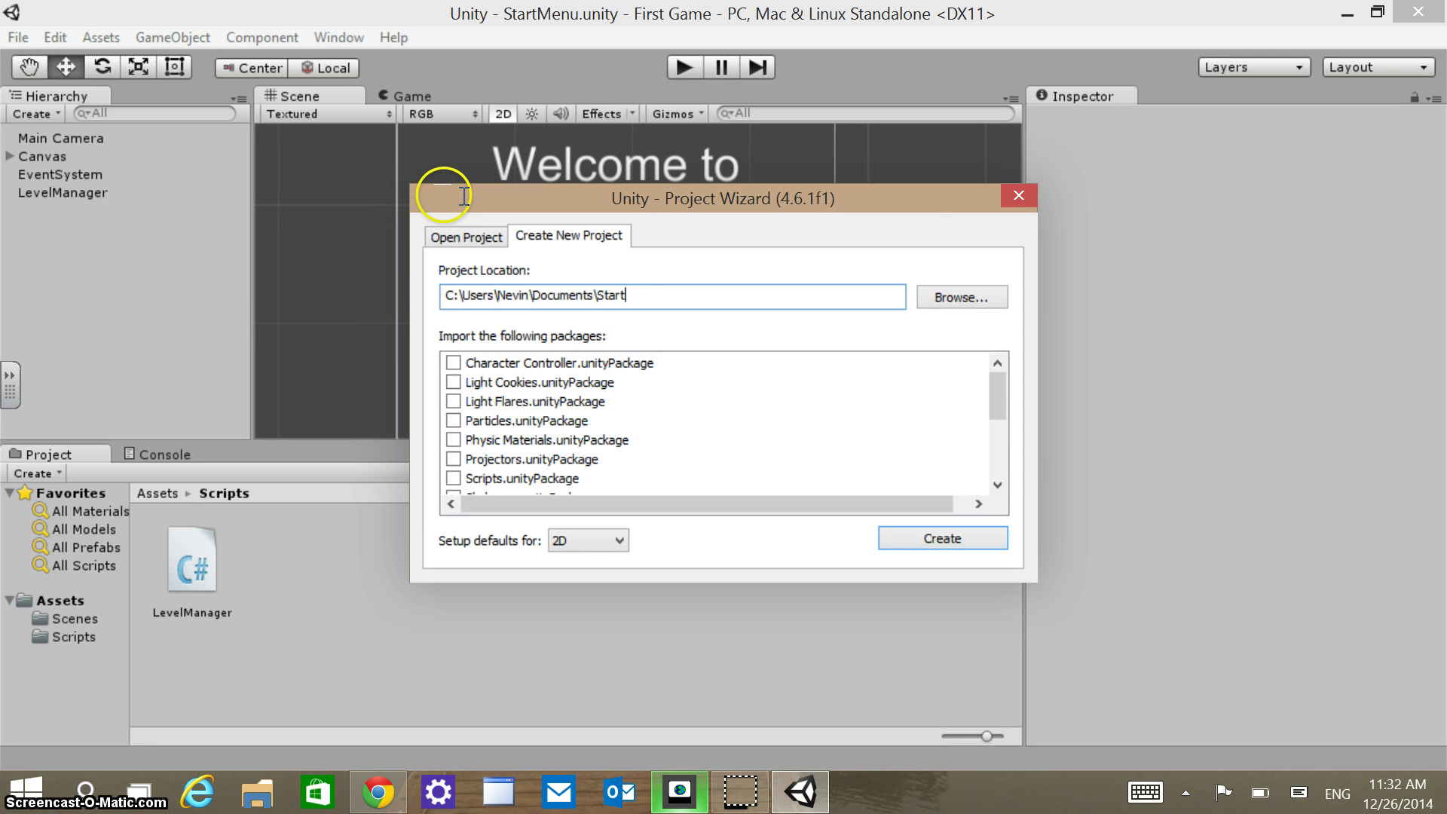
text(Menu System)
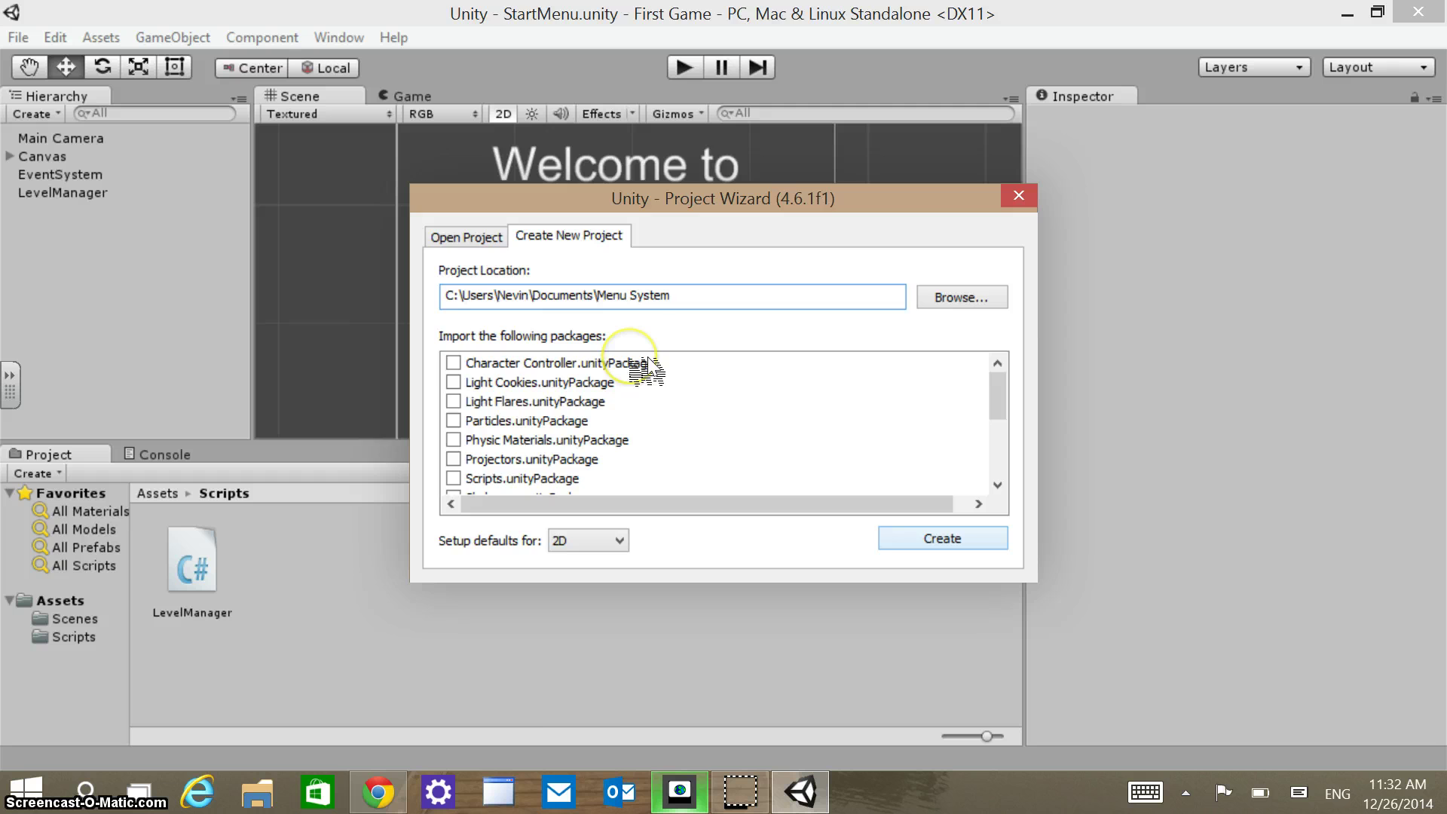
key(Escape)
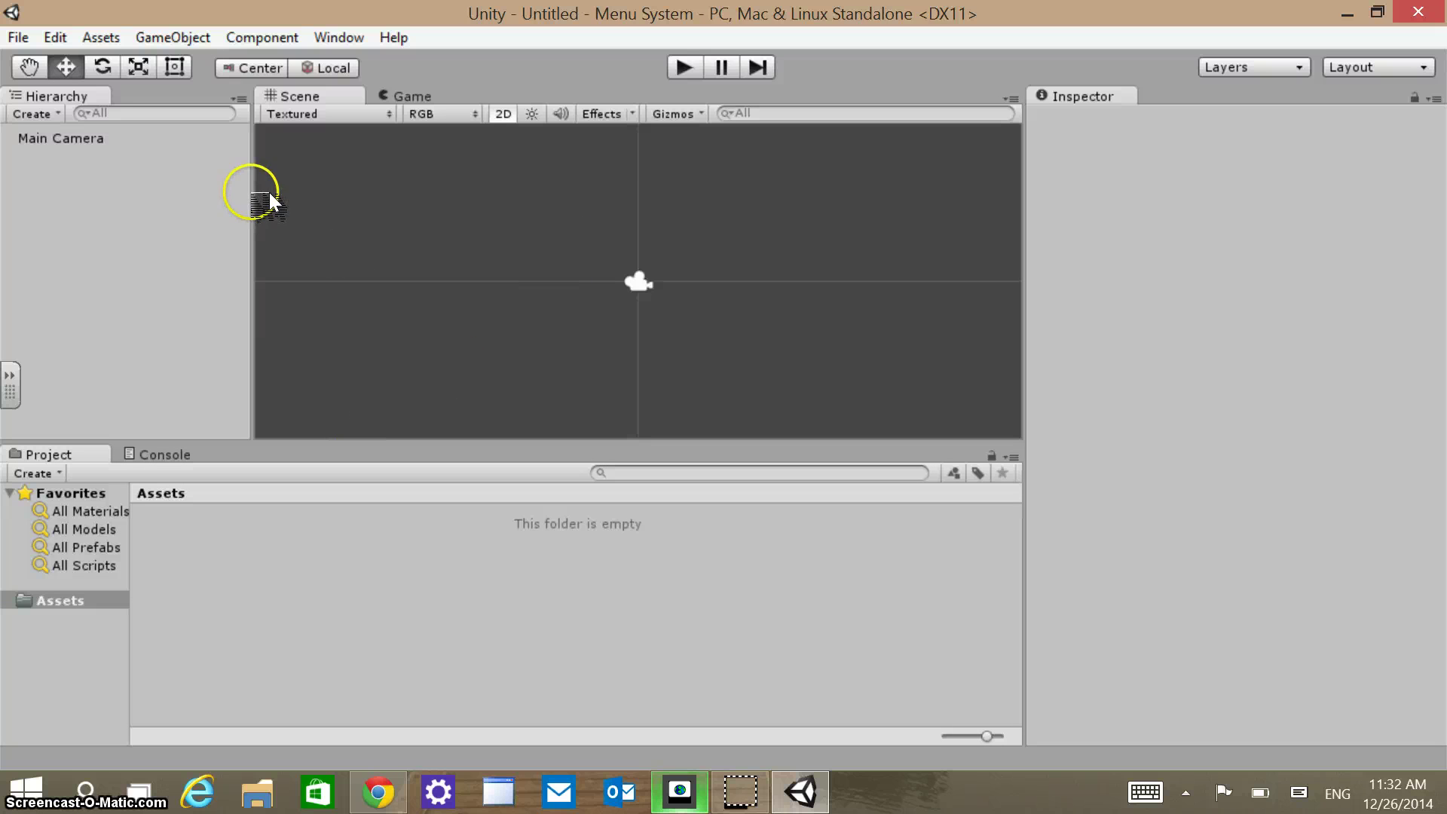
Save the current scene as StartMenu in the project's Assets folder.
click(22, 34)
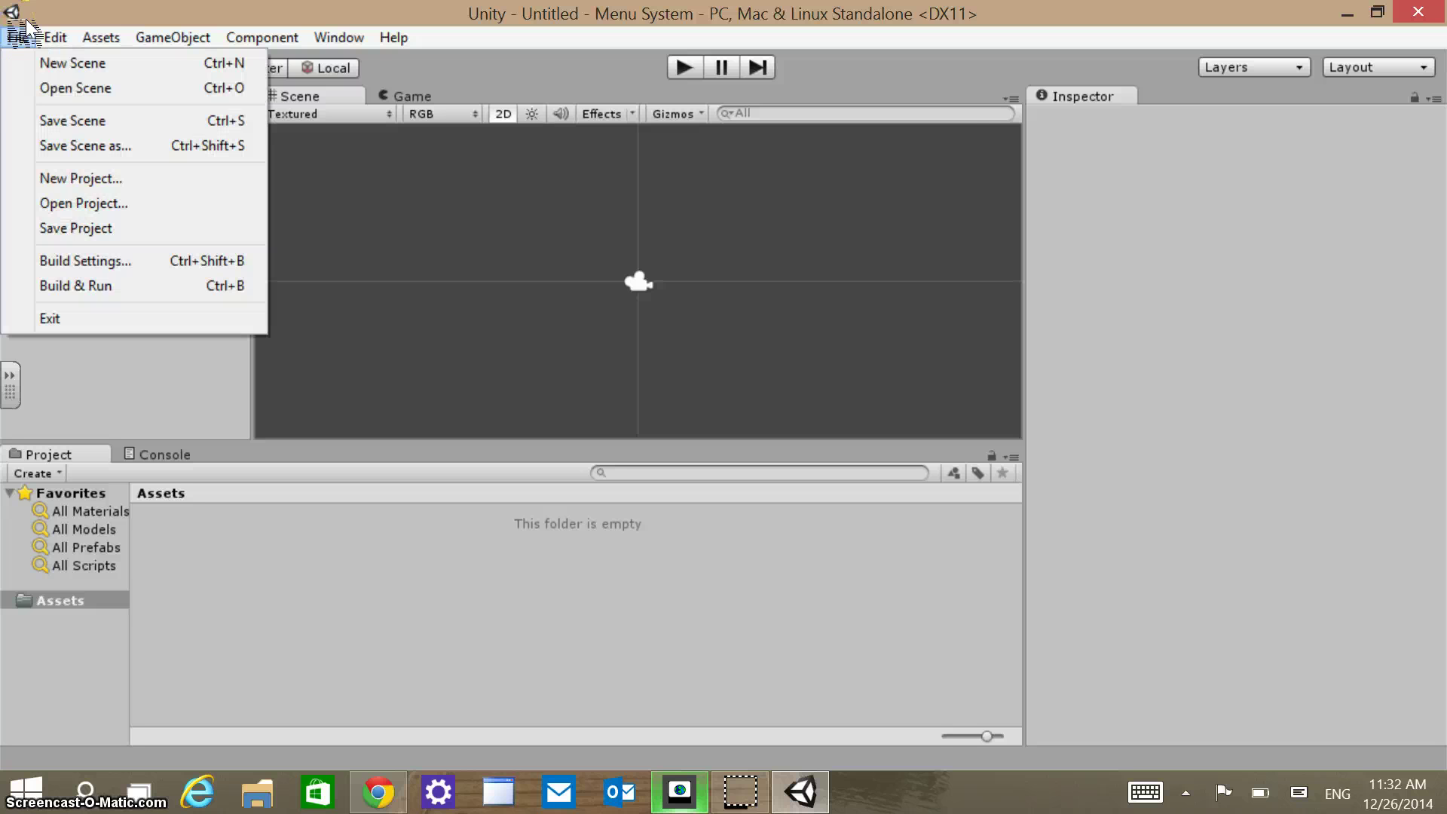
click(92, 116)
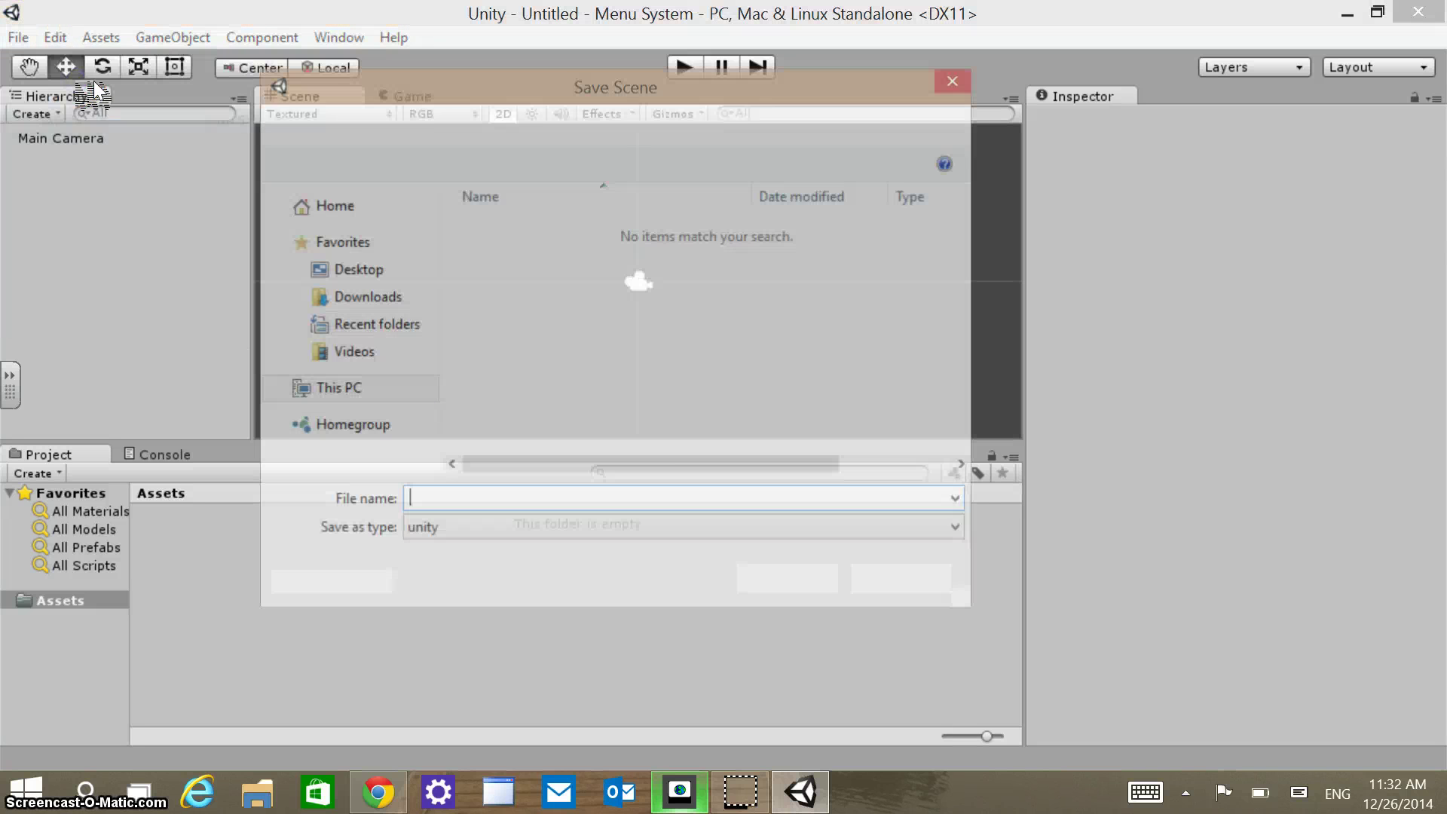
text(S)
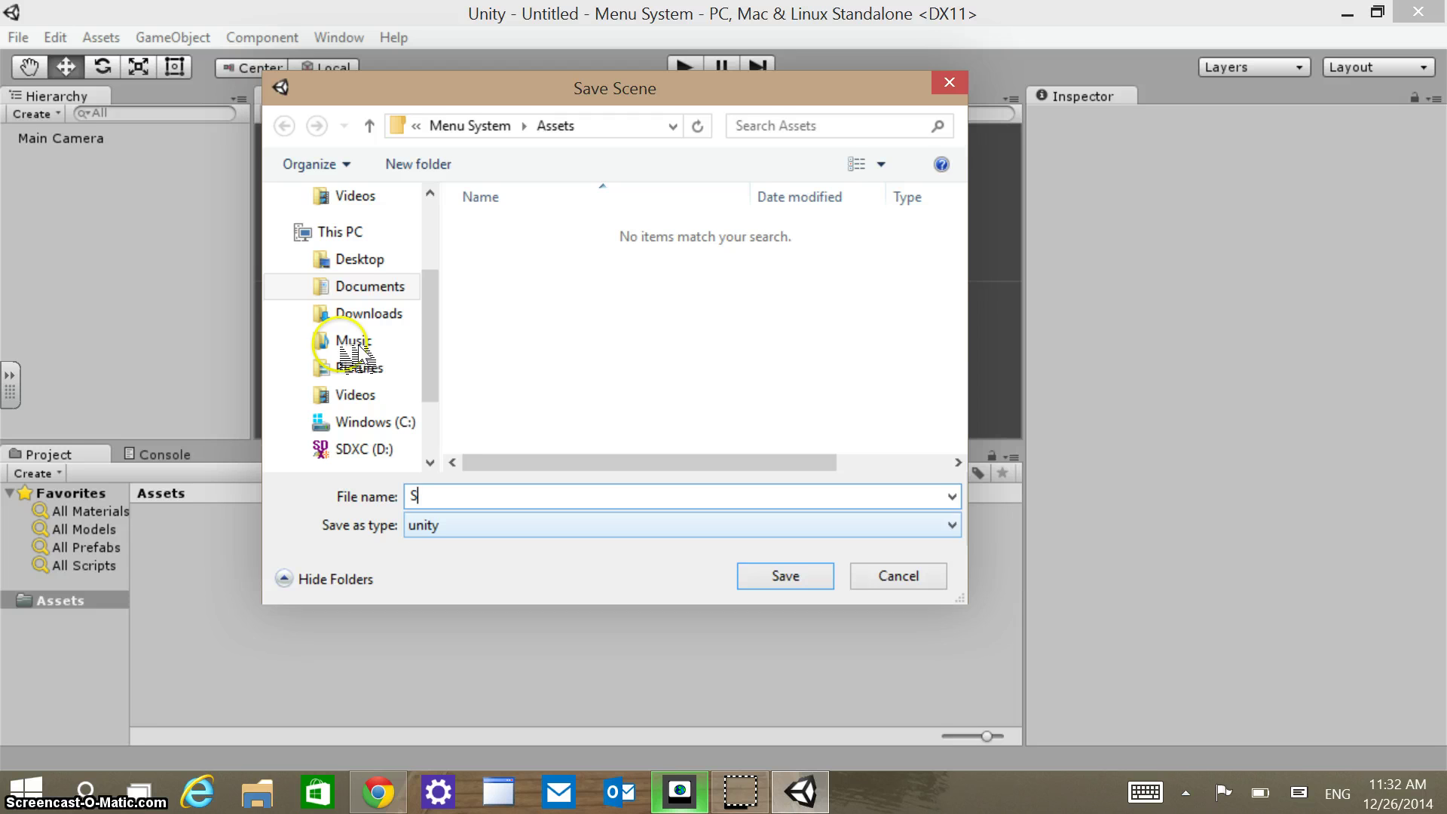
text(tartMenu)
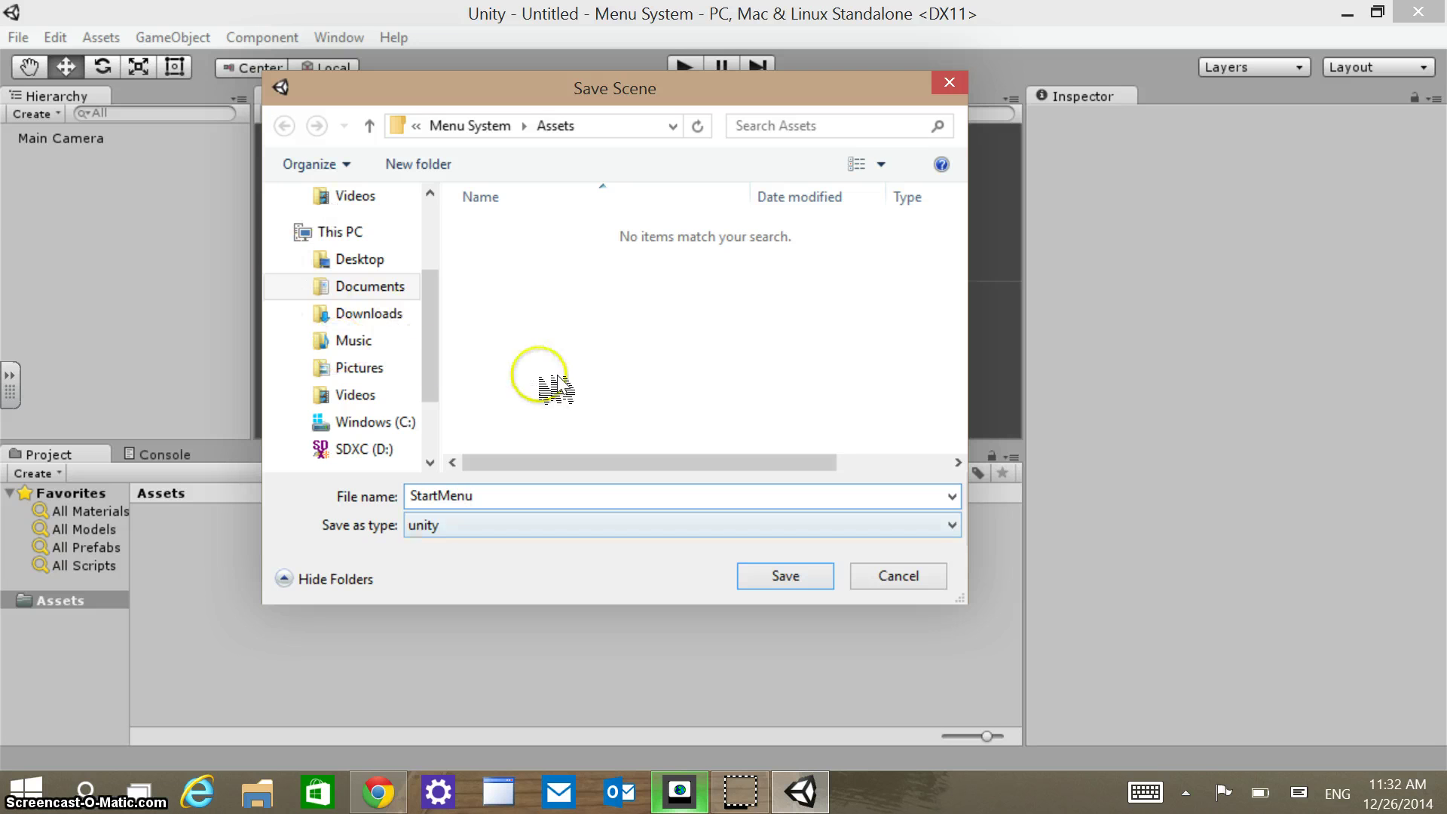
key(Return)
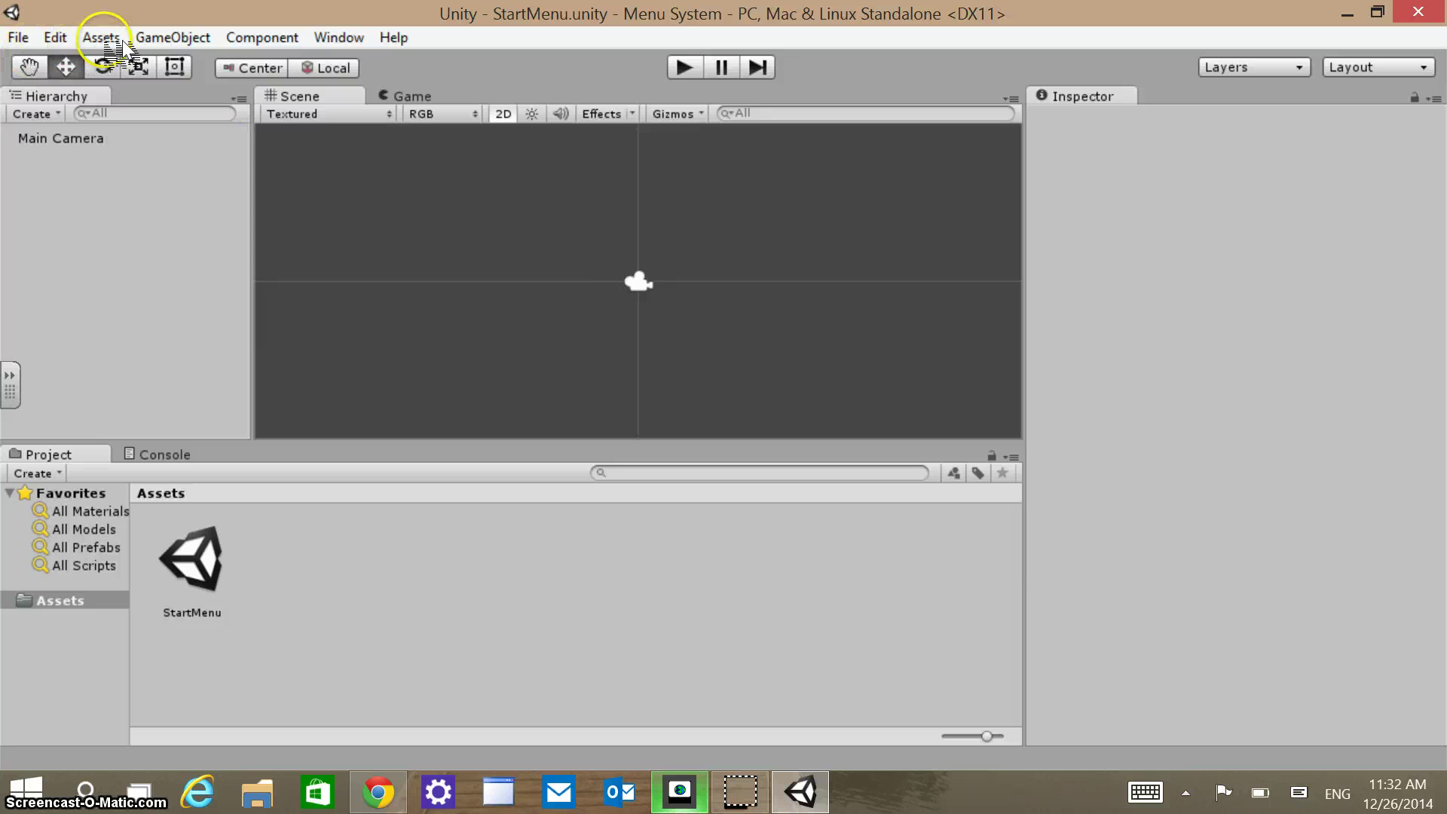
Add a UI Text object to the scene and name it IntroText.
click(158, 33)
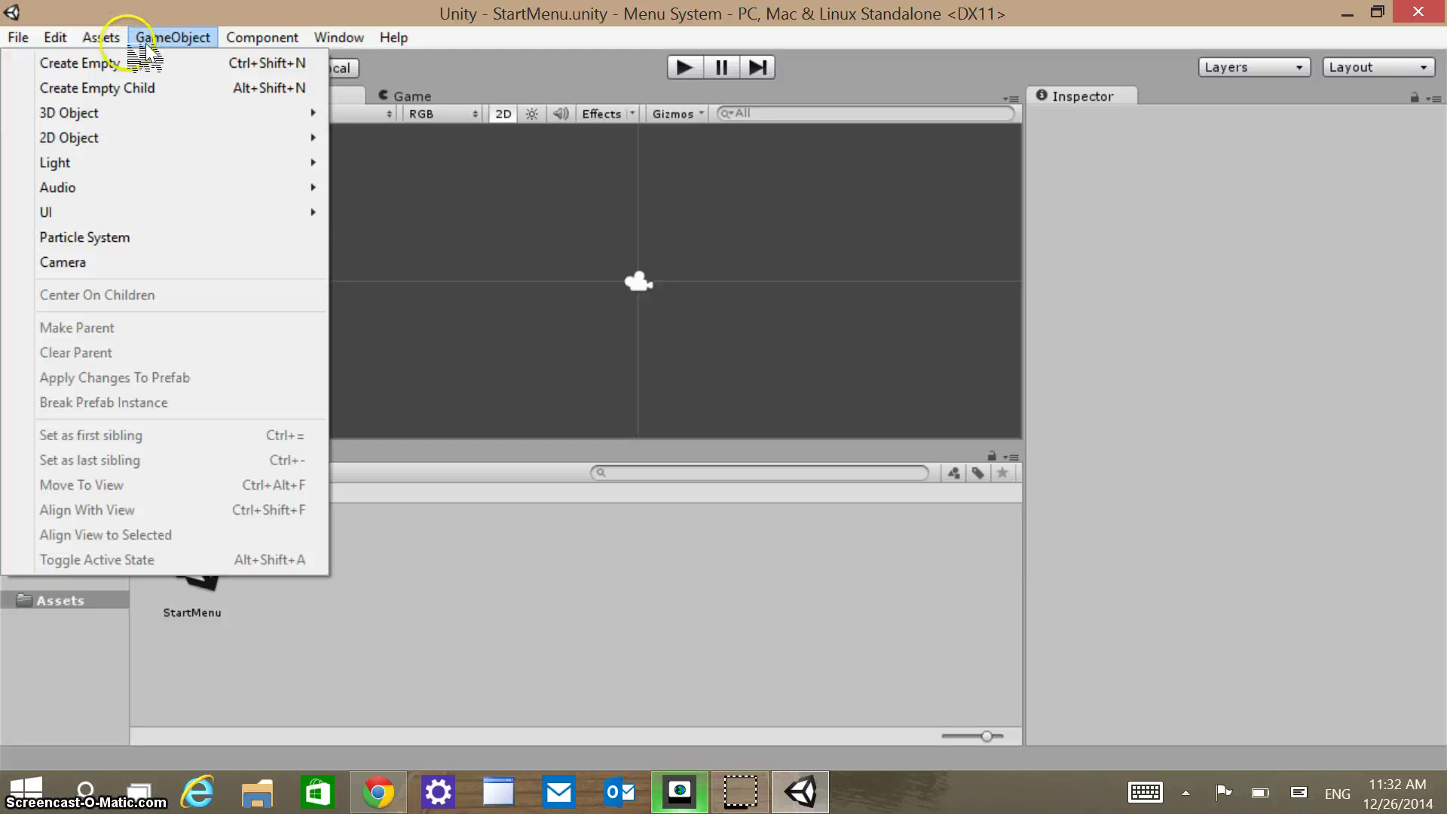
mouse_move(181, 212)
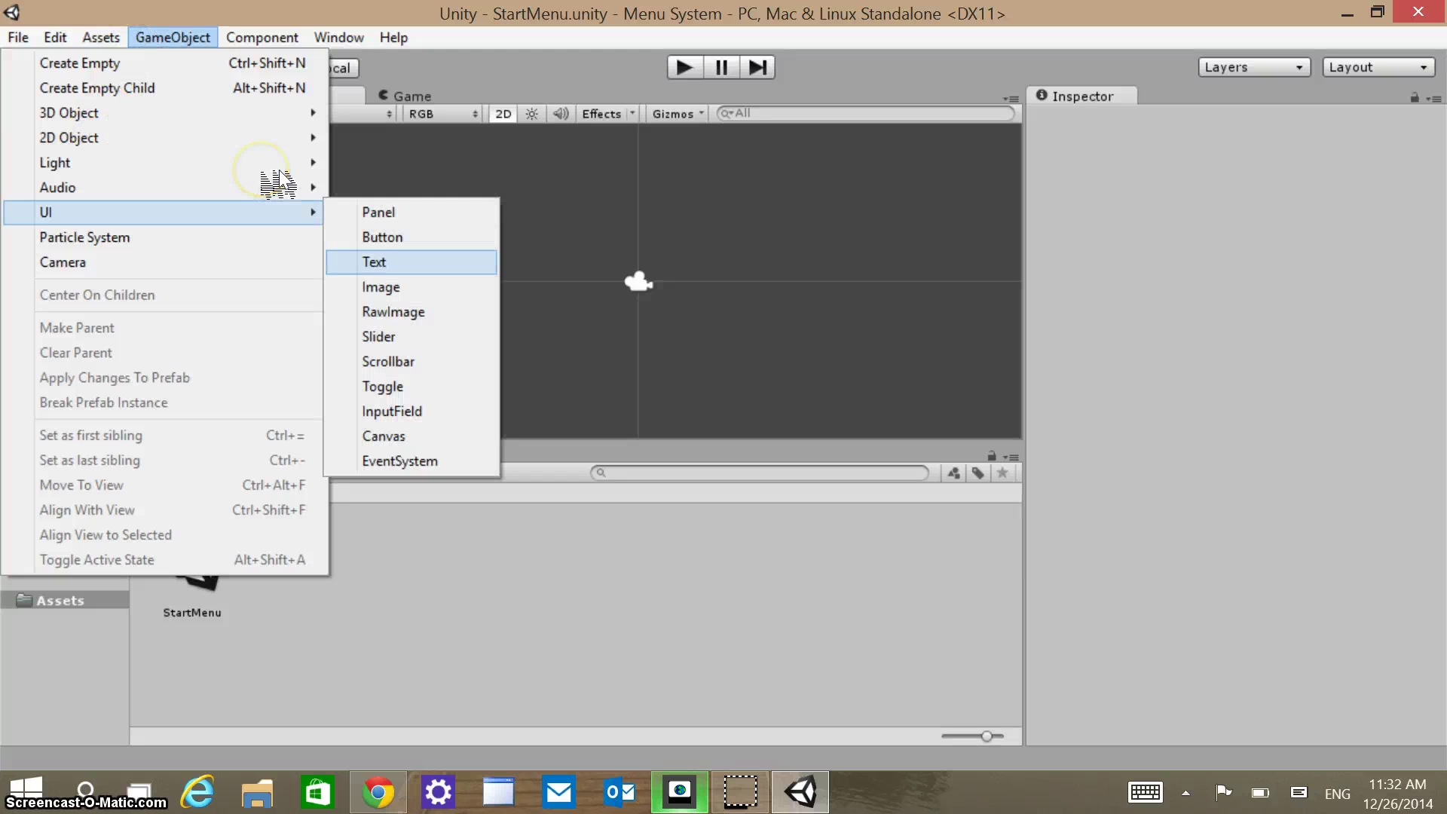
click(392, 261)
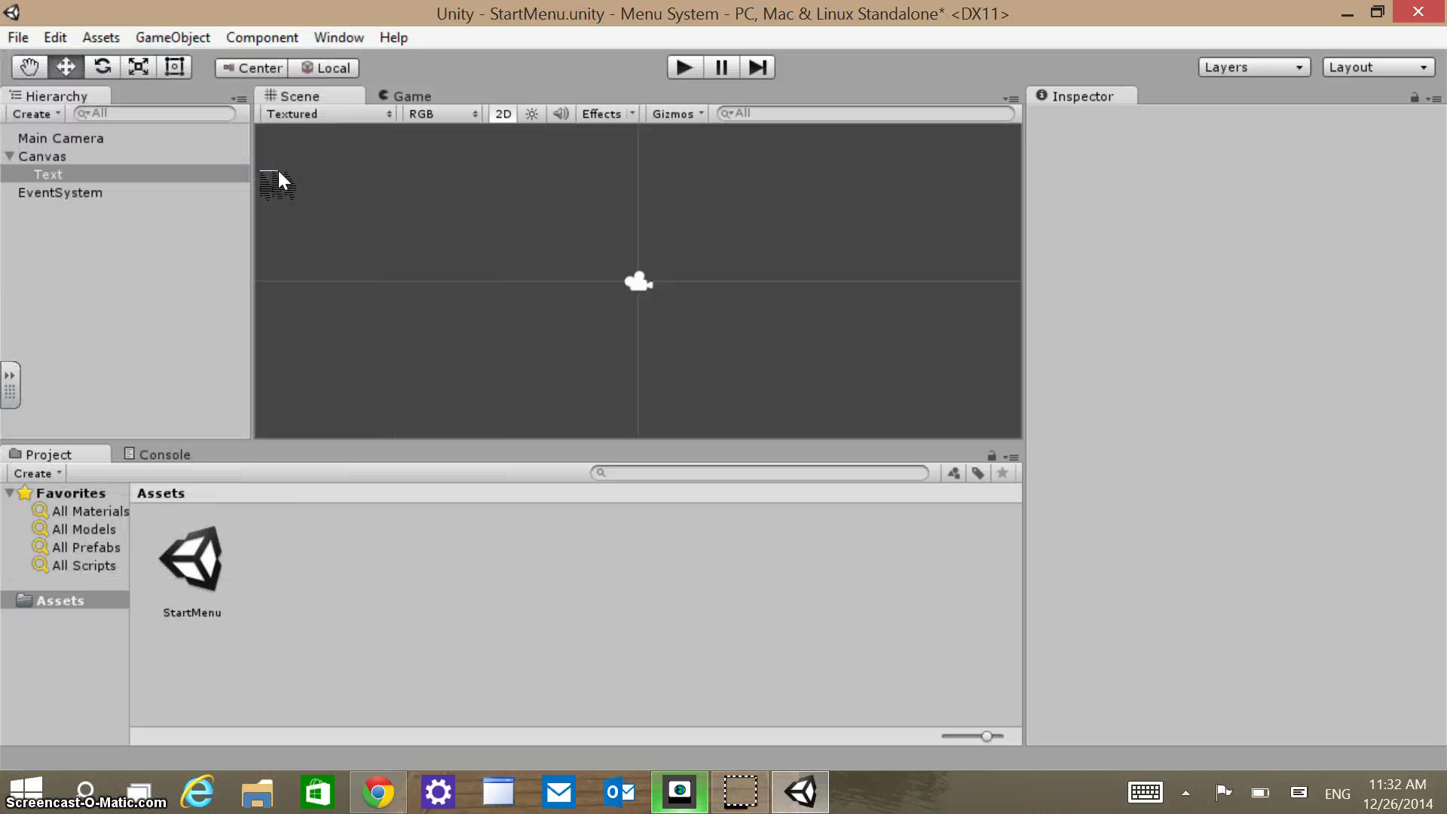
click(536, 266)
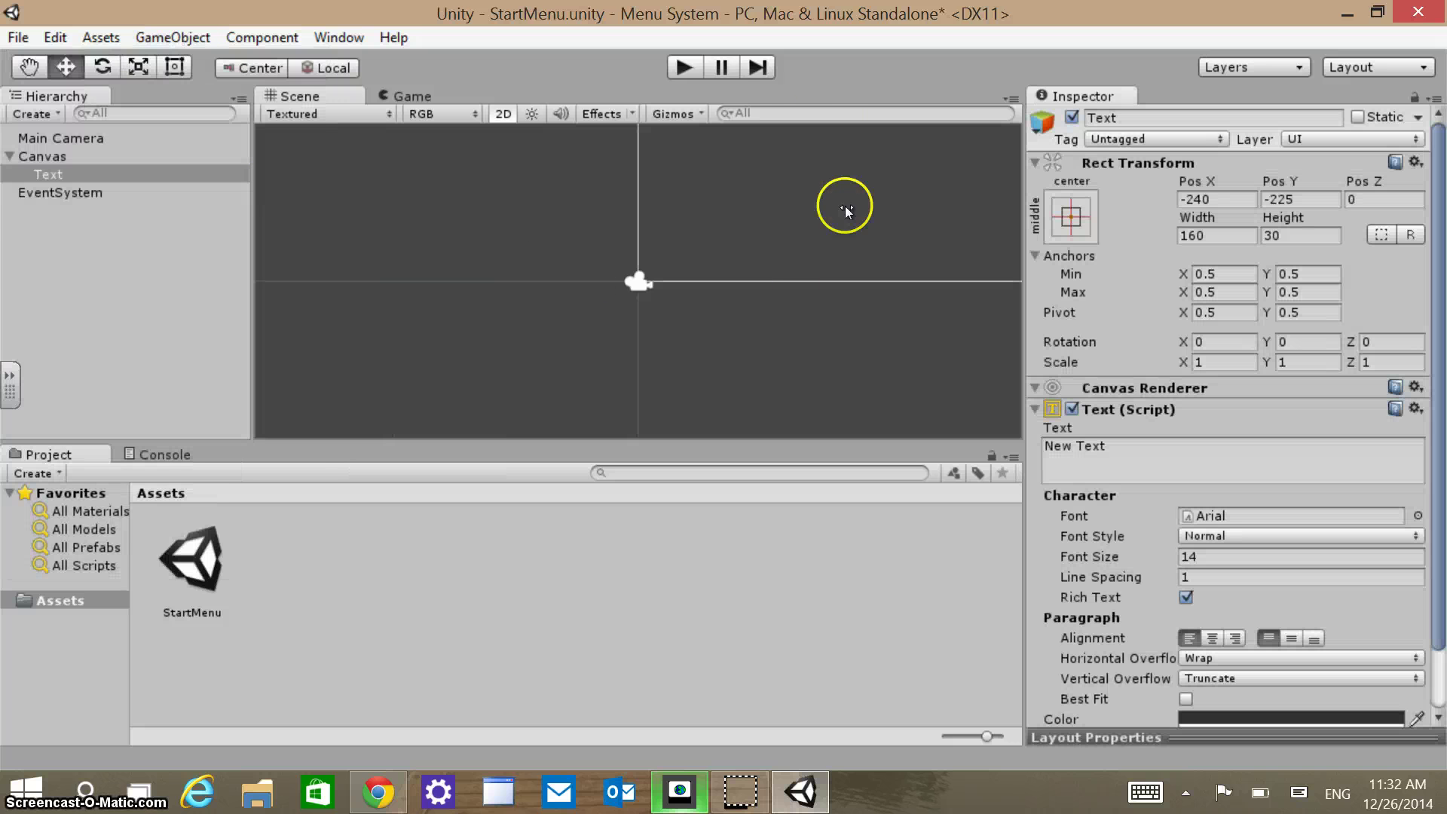
click(1168, 120)
text(Intro)
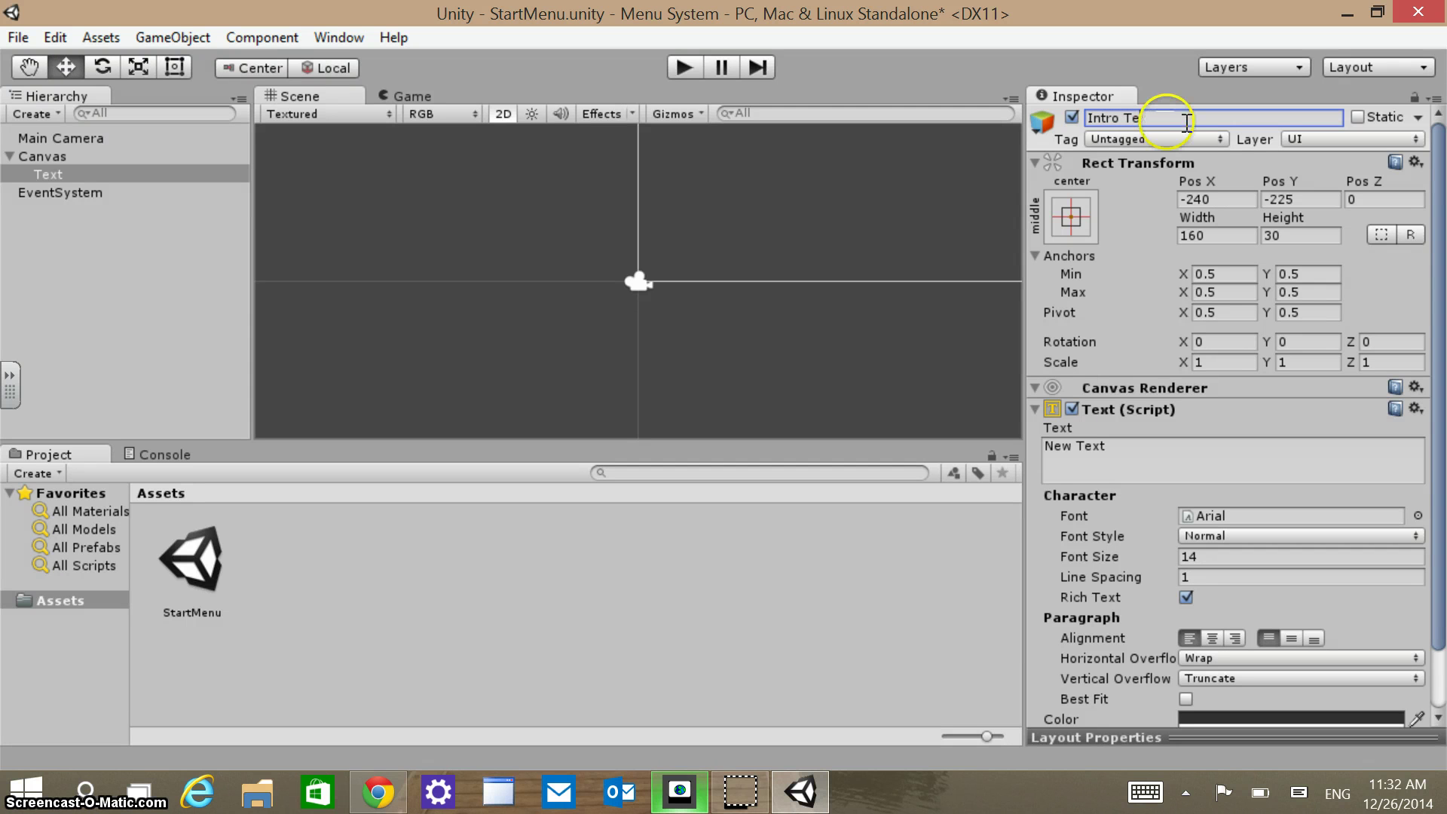
text(Text)
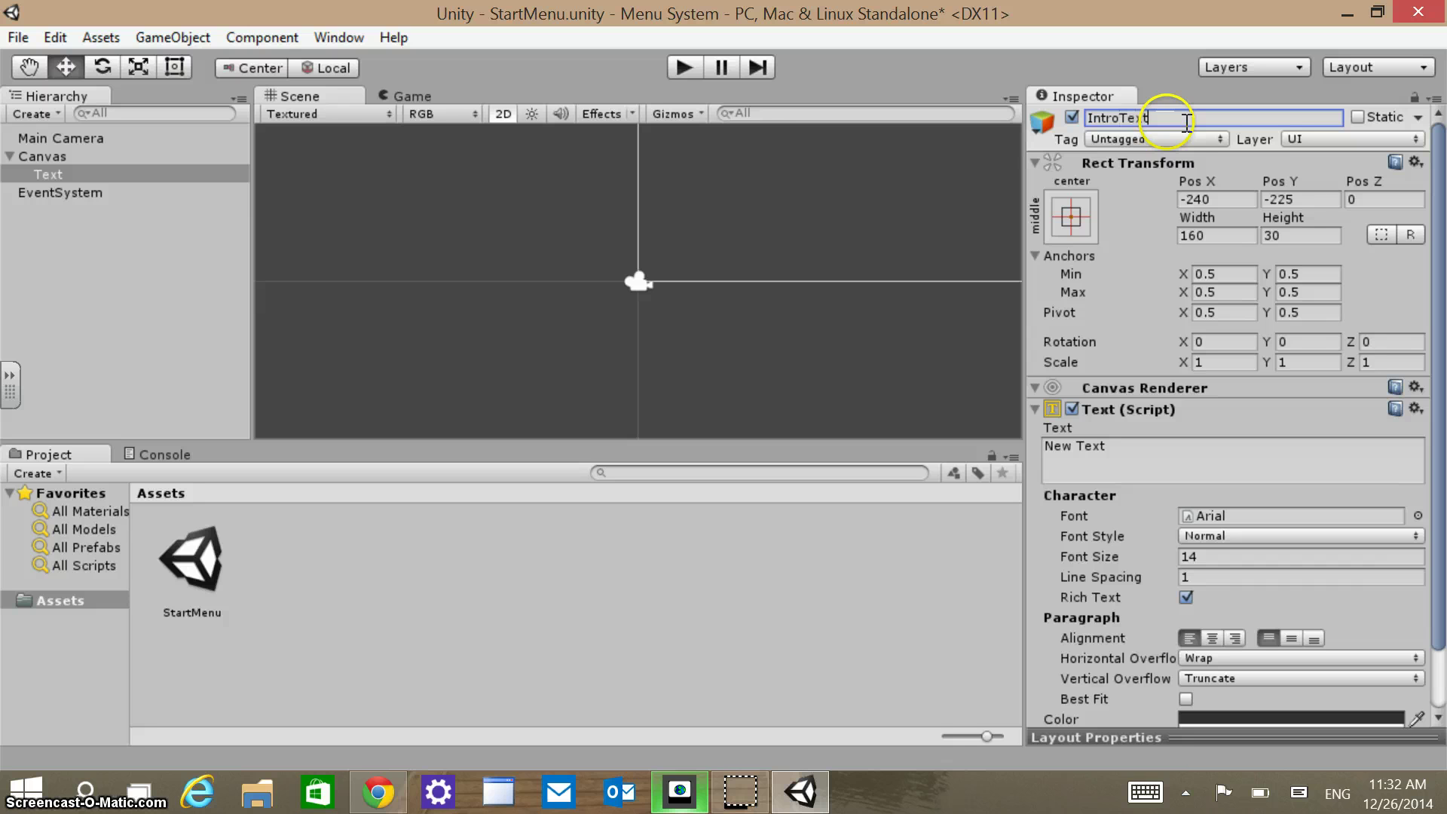
Replace the displayed text of IntroText with "Start Menu".
click(1115, 451)
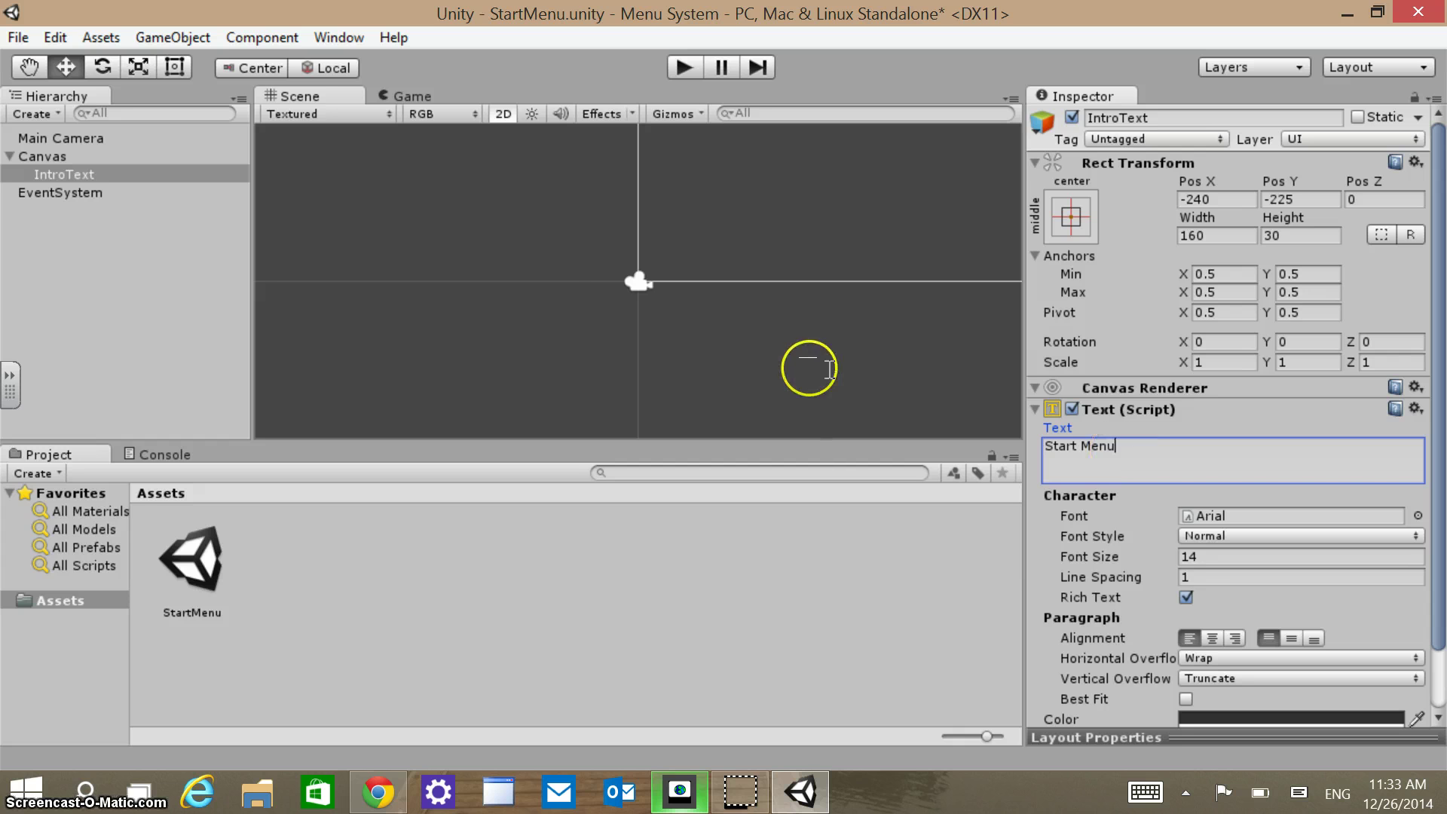
key(Tab)
click(635, 291)
scroll(616, 269, down, 4)
scroll(616, 267, down, 3)
scroll(615, 260, down, 4)
scroll(614, 259, down, 1)
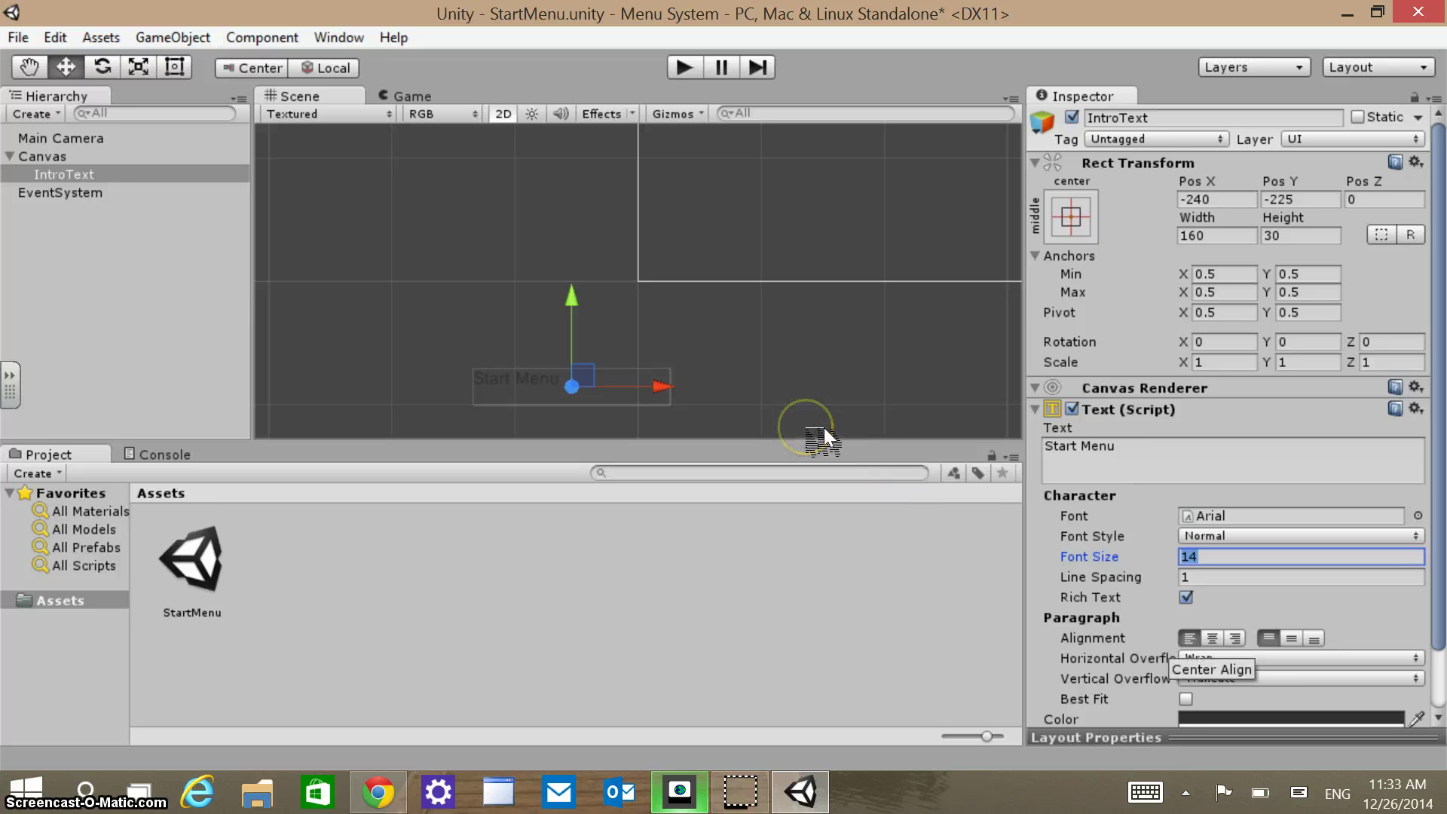
Format the IntroText text in white, horizontally centered, with a font size of 50.
click(1333, 718)
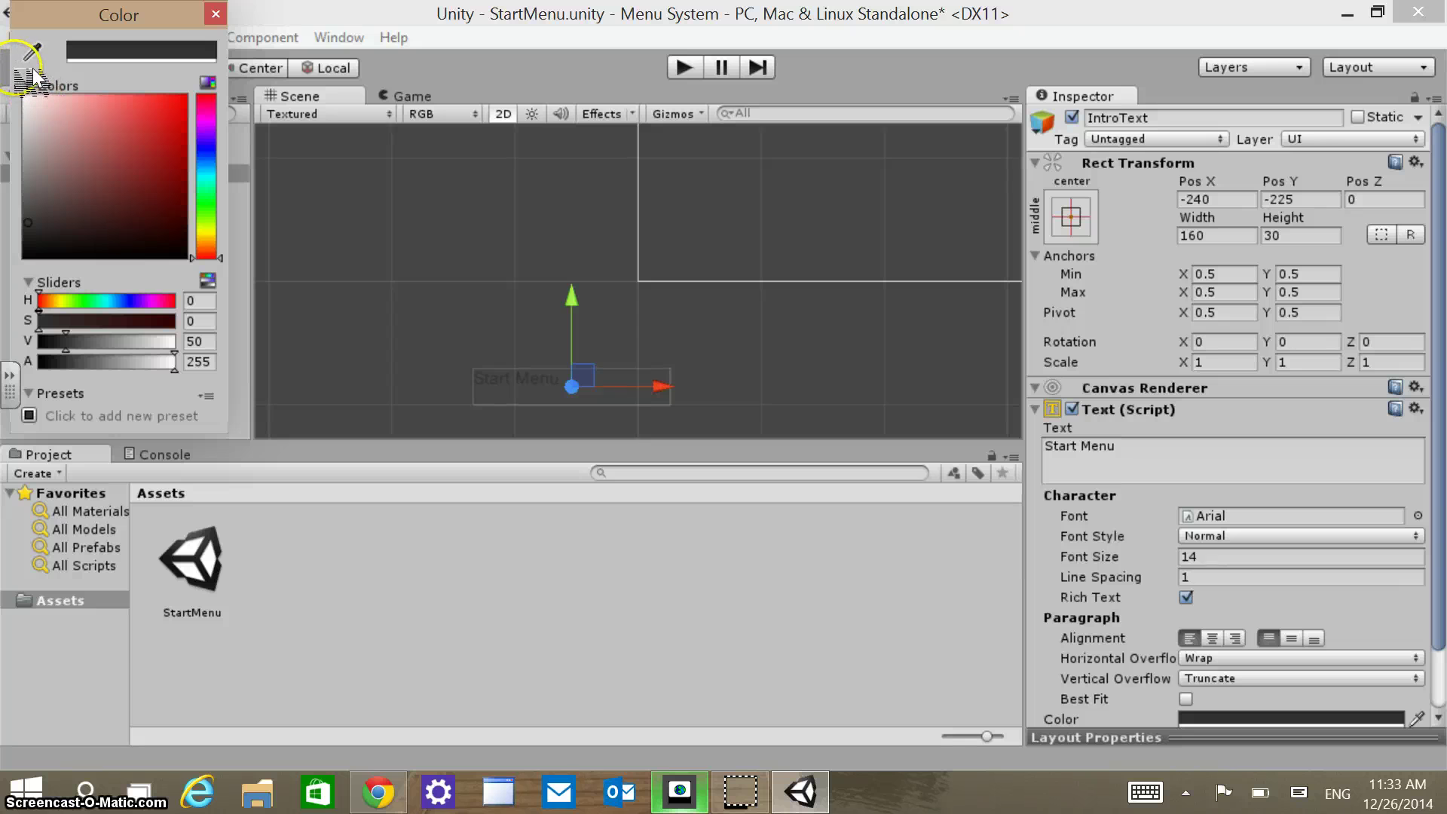
click(24, 95)
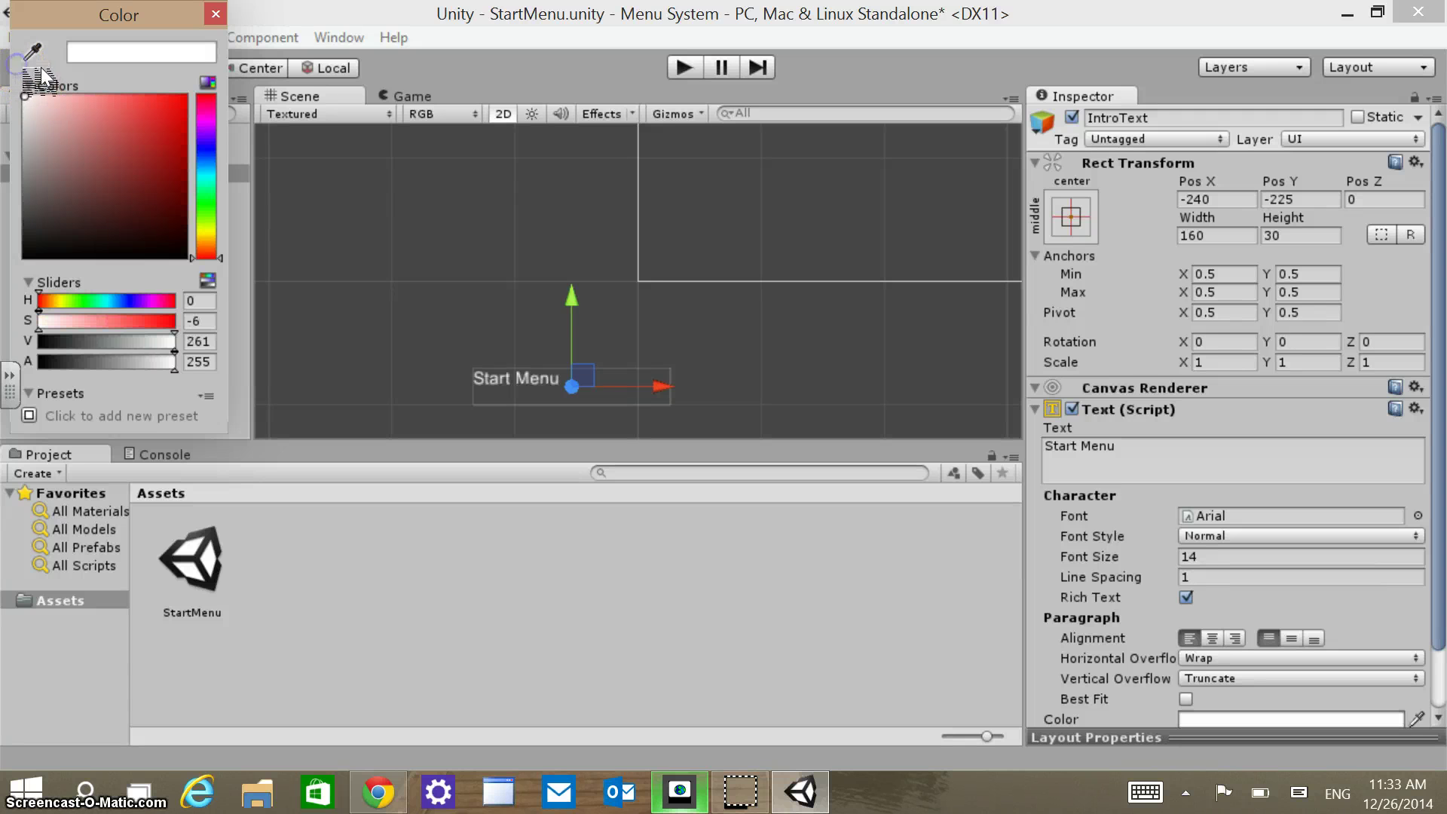
click(813, 426)
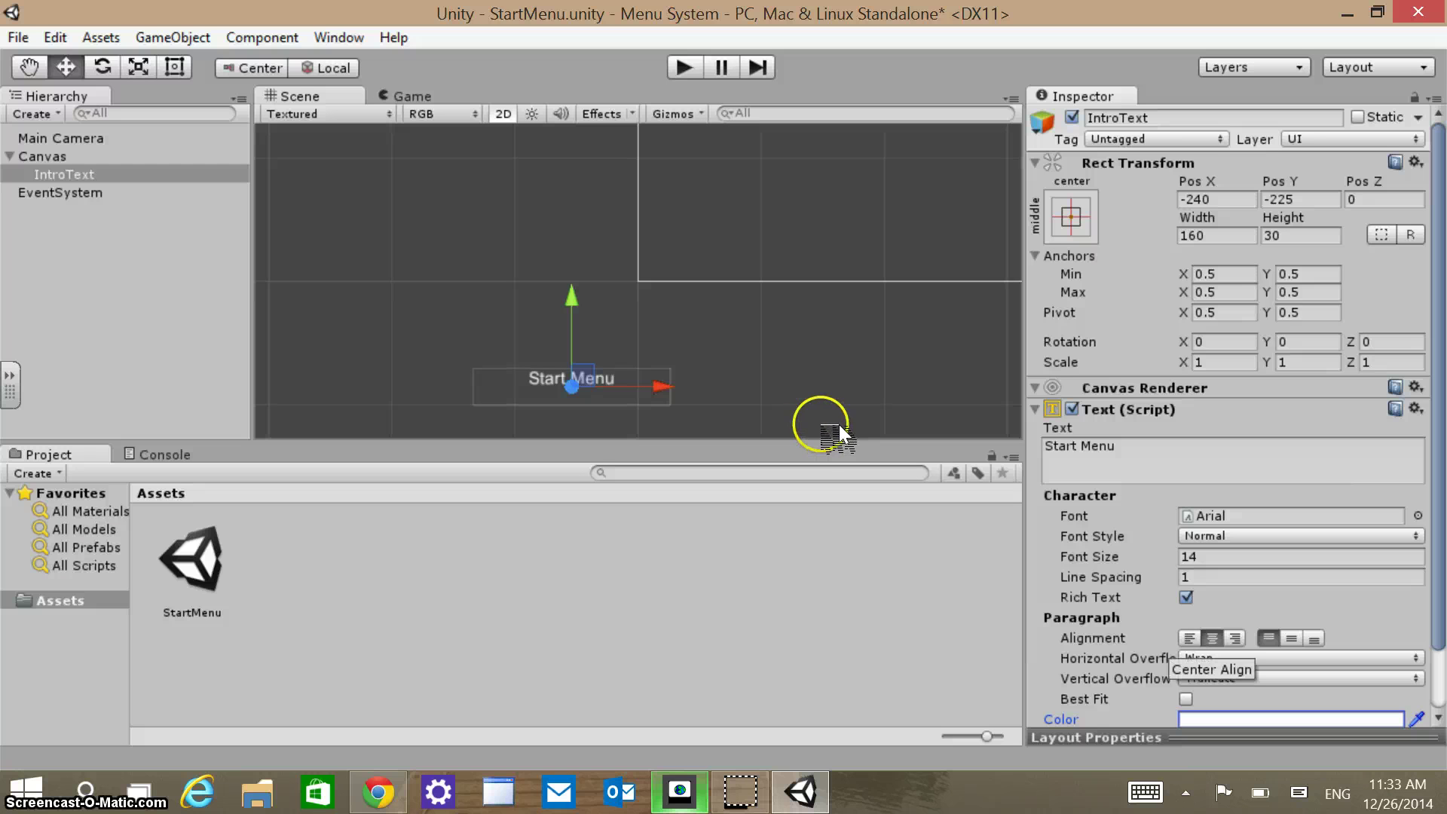
click(1222, 556)
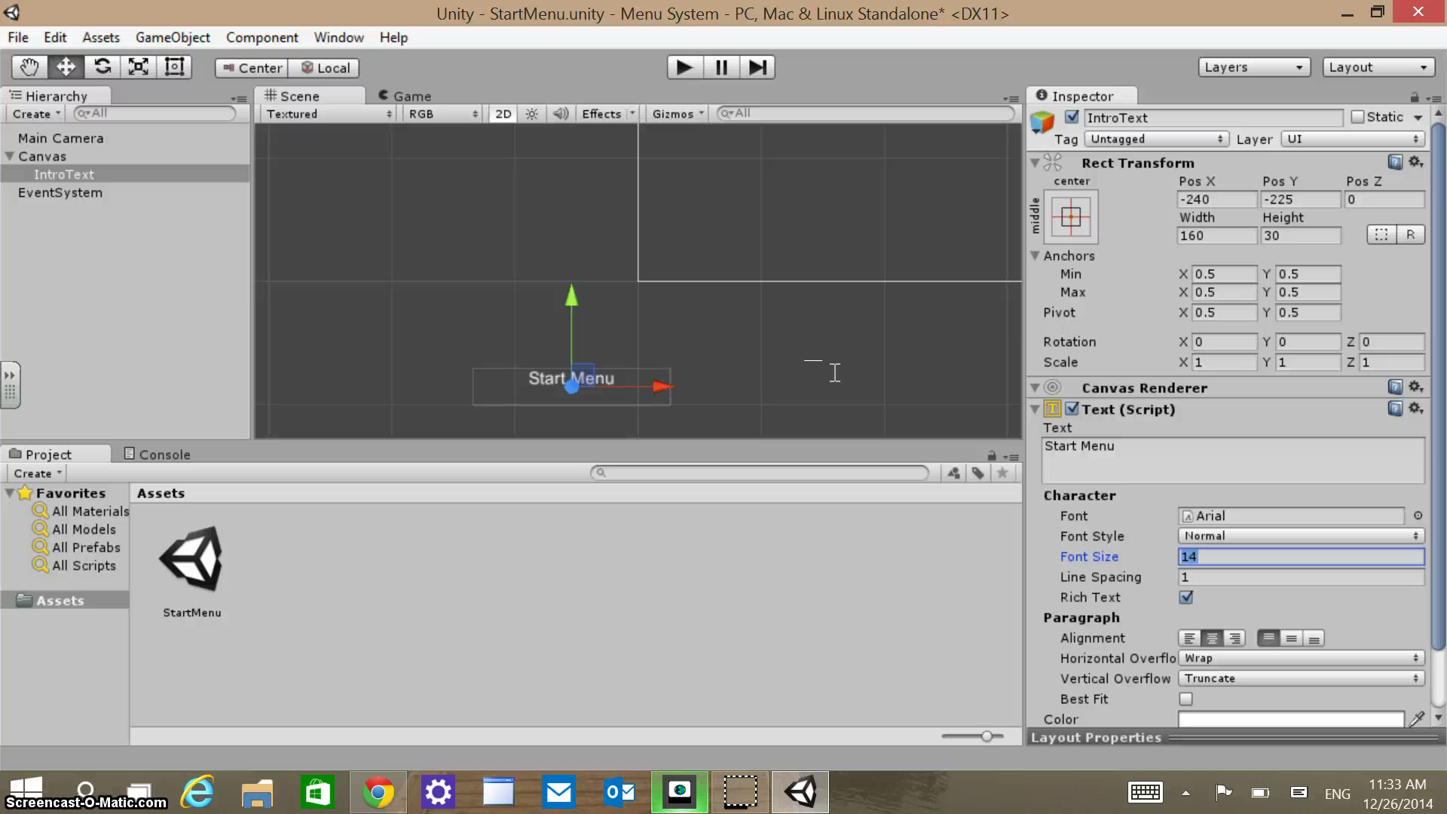
text(50)
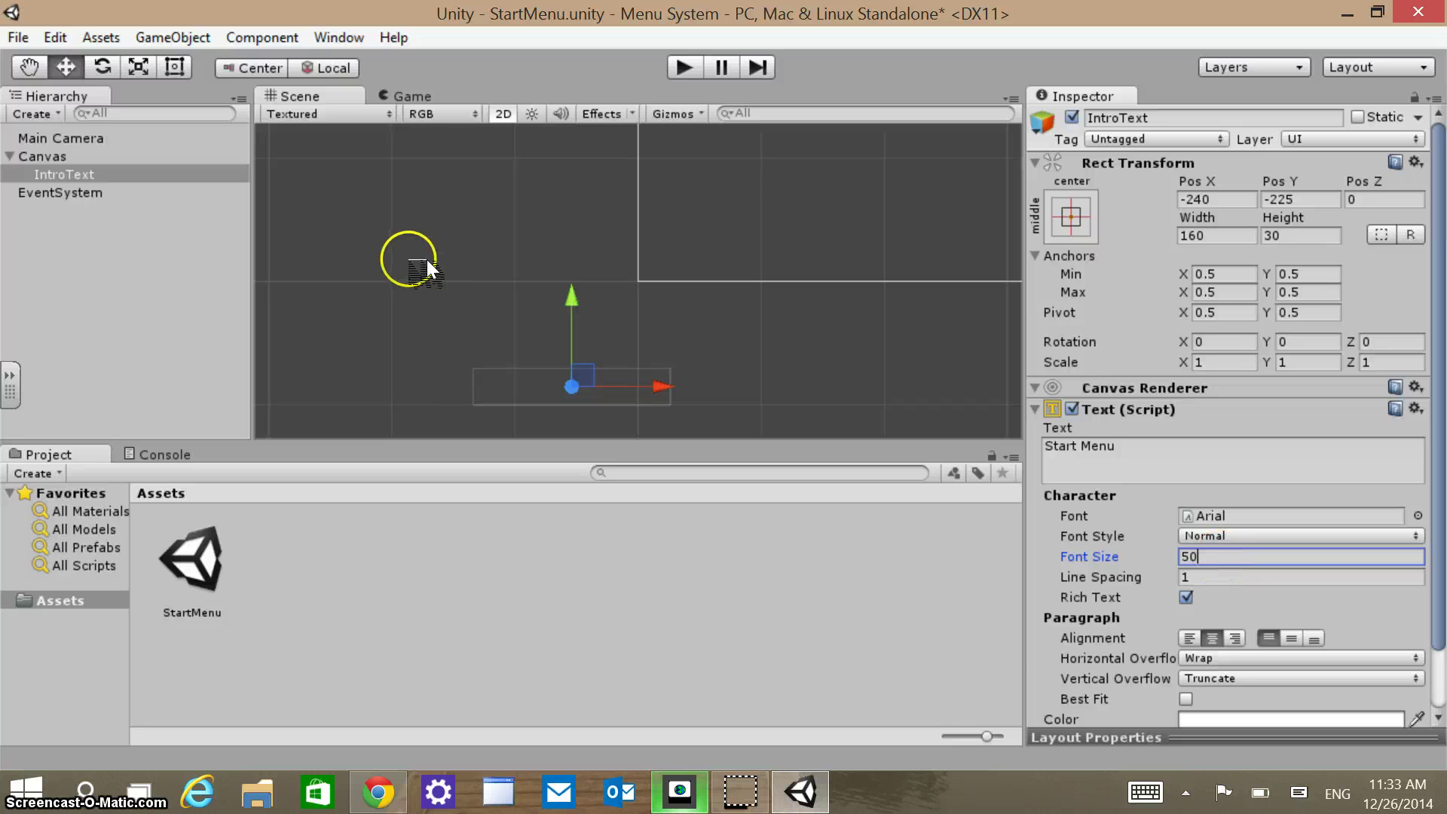
Move the IntroText object from below the canvas to inside the canvas frame.
drag(404, 257, 570, 142)
scroll(564, 226, down, 6)
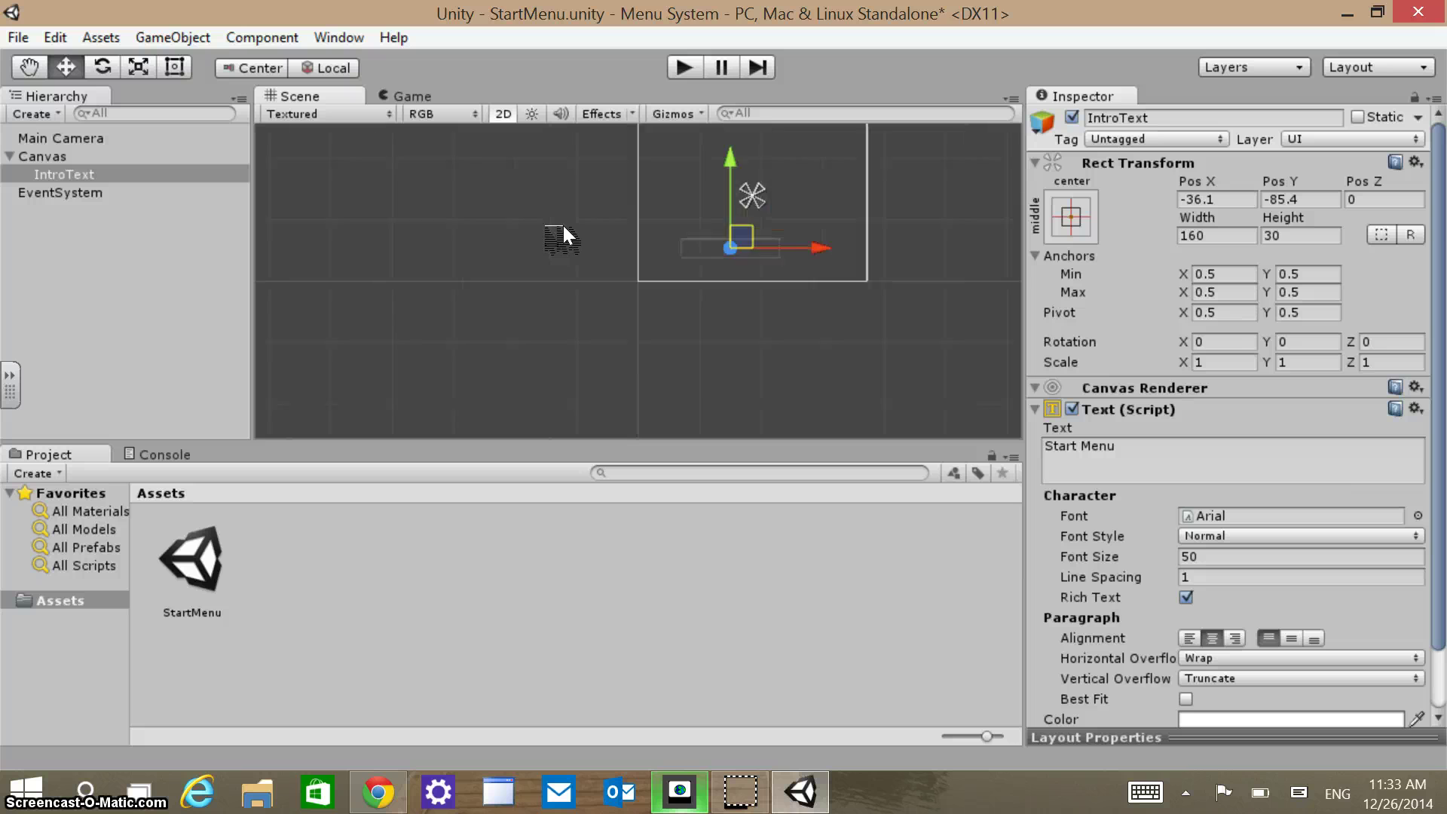
drag(489, 166, 499, 121)
Resize the IntroText box to about 249 by 72 and place it near the canvas's upper edge at X 0, Y 78.
click(175, 67)
drag(739, 196, 773, 212)
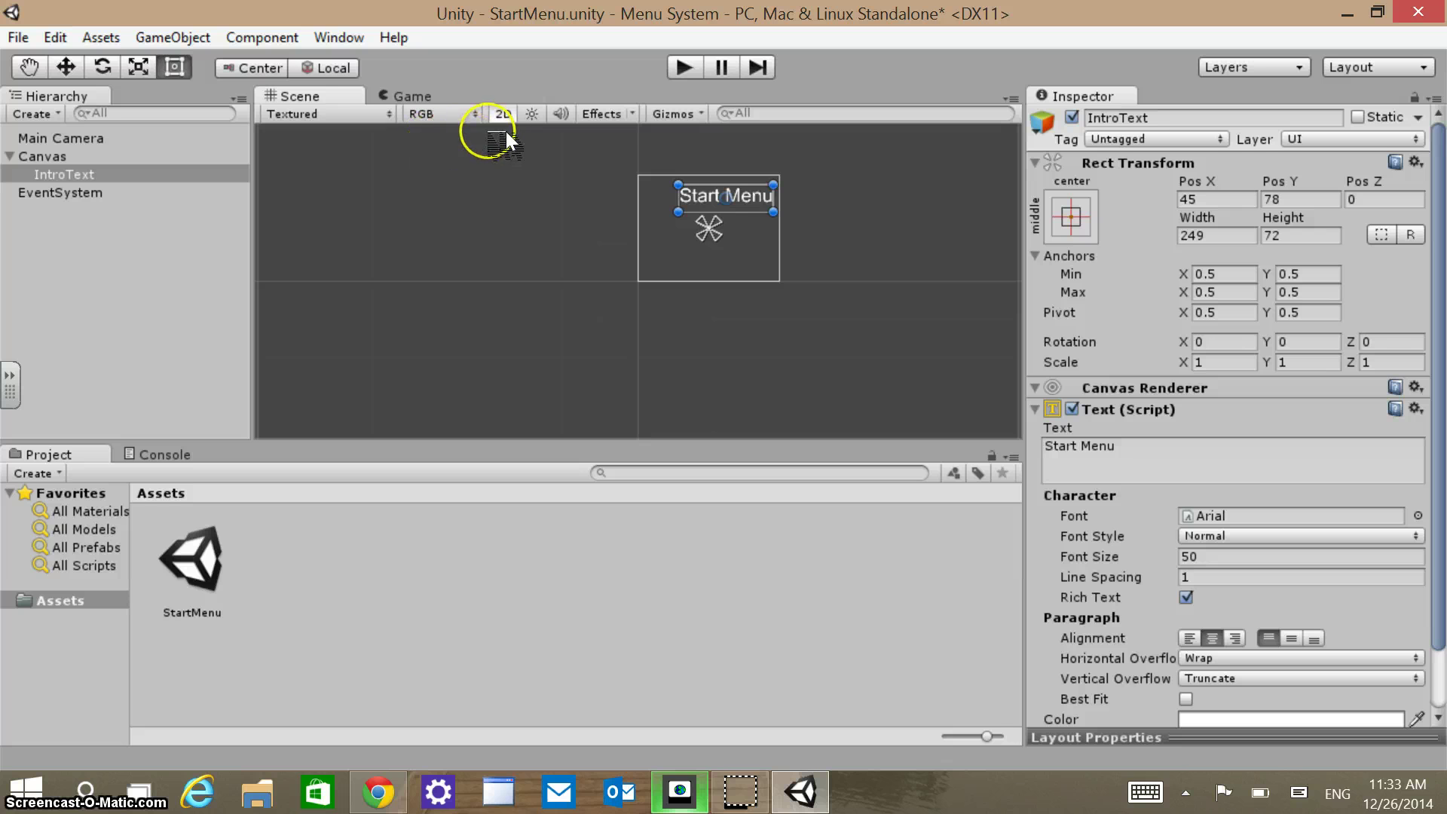
drag(742, 193, 726, 193)
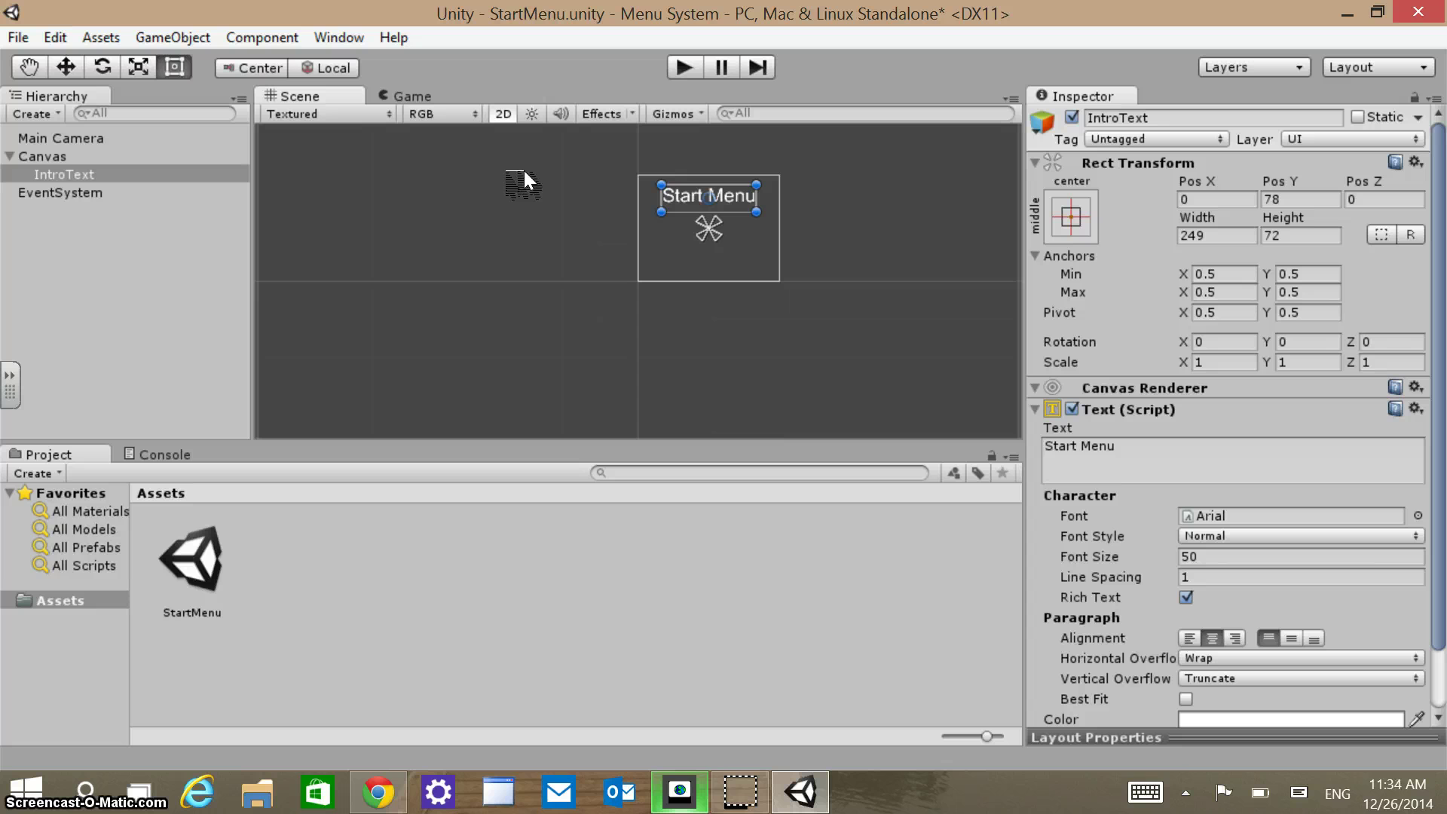
scroll(523, 171, up, 5)
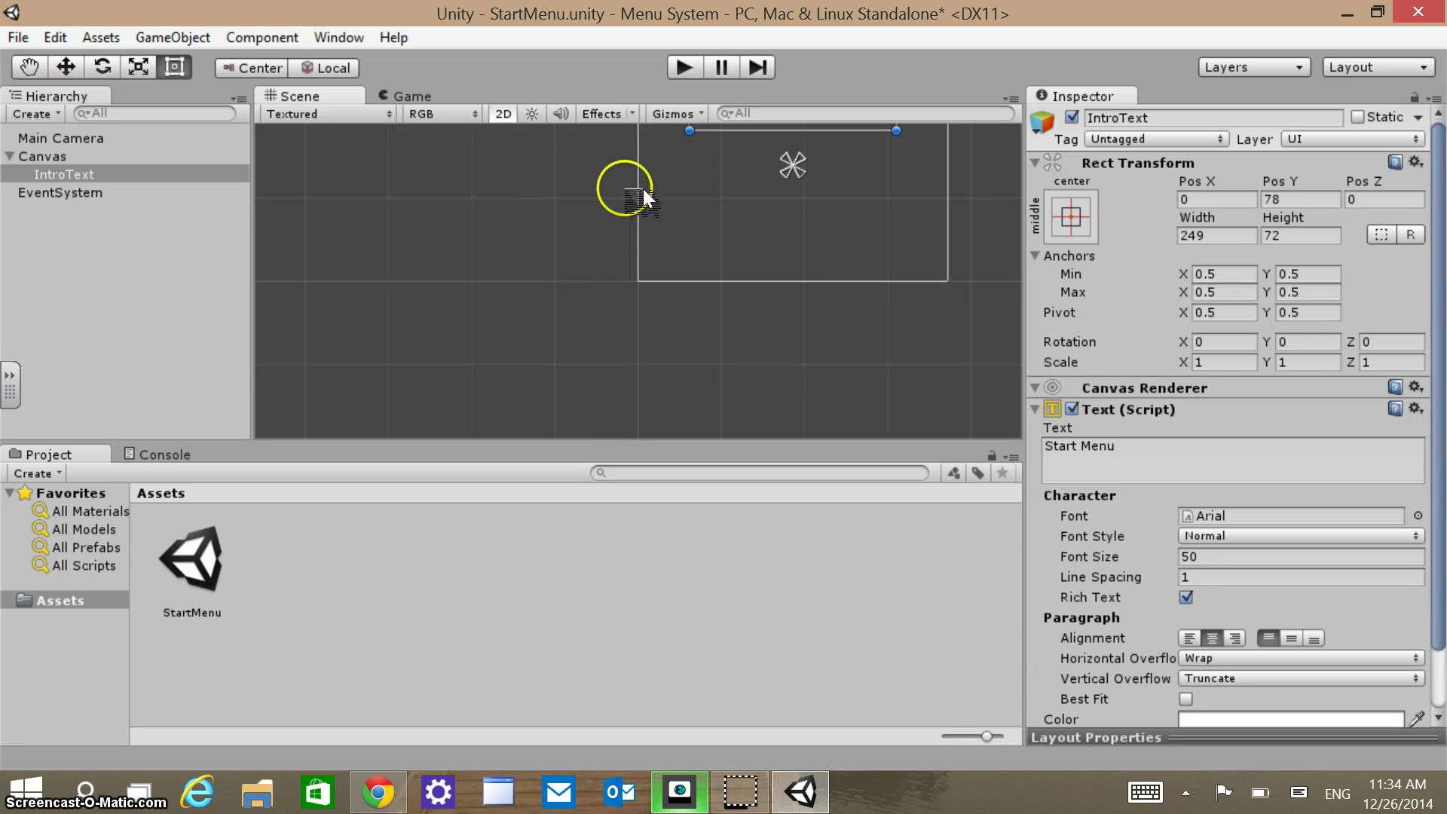
click(28, 66)
drag(698, 189, 488, 268)
drag(532, 171, 623, 235)
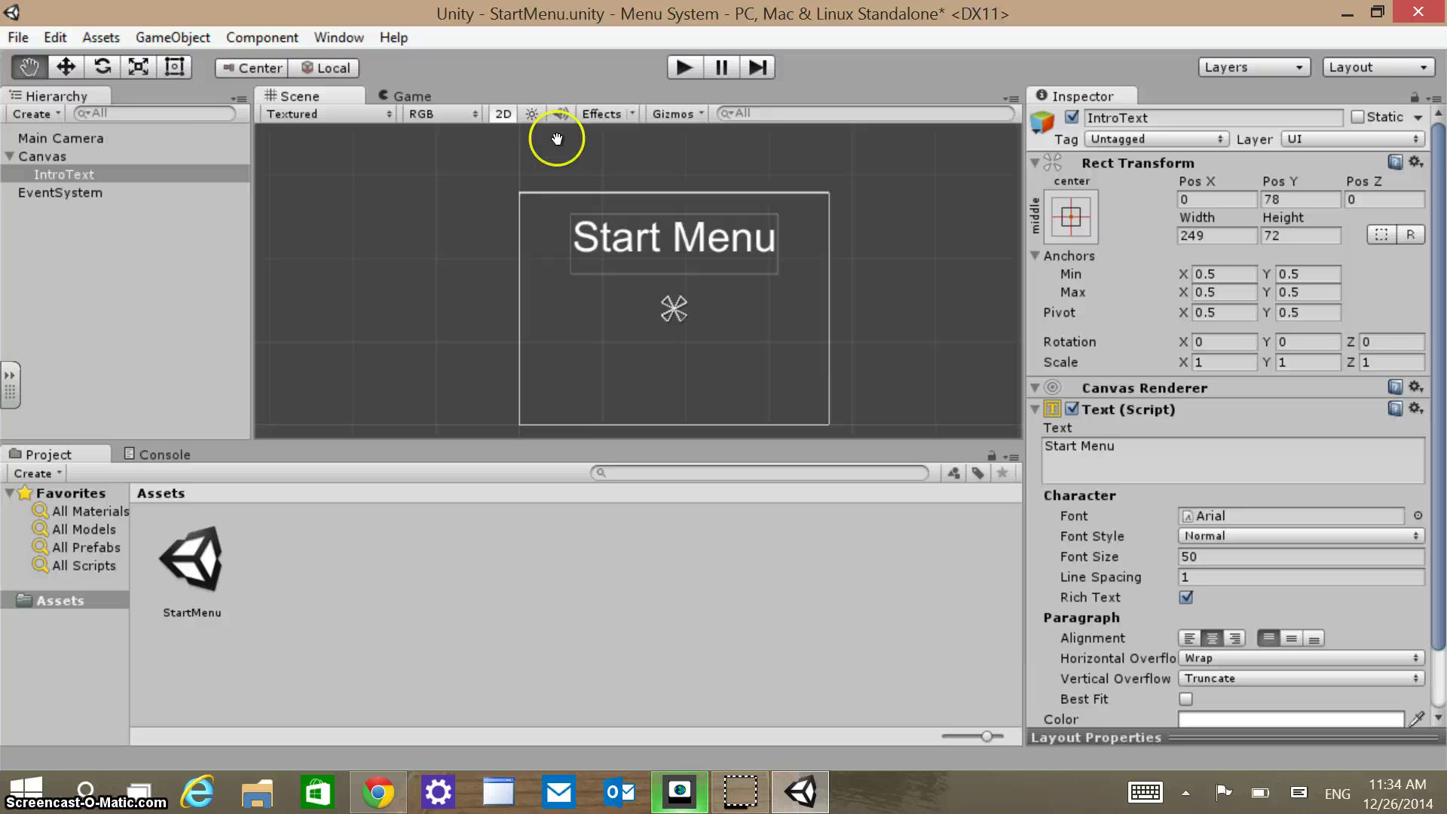
Add a UI Button object to the canvas.
click(128, 28)
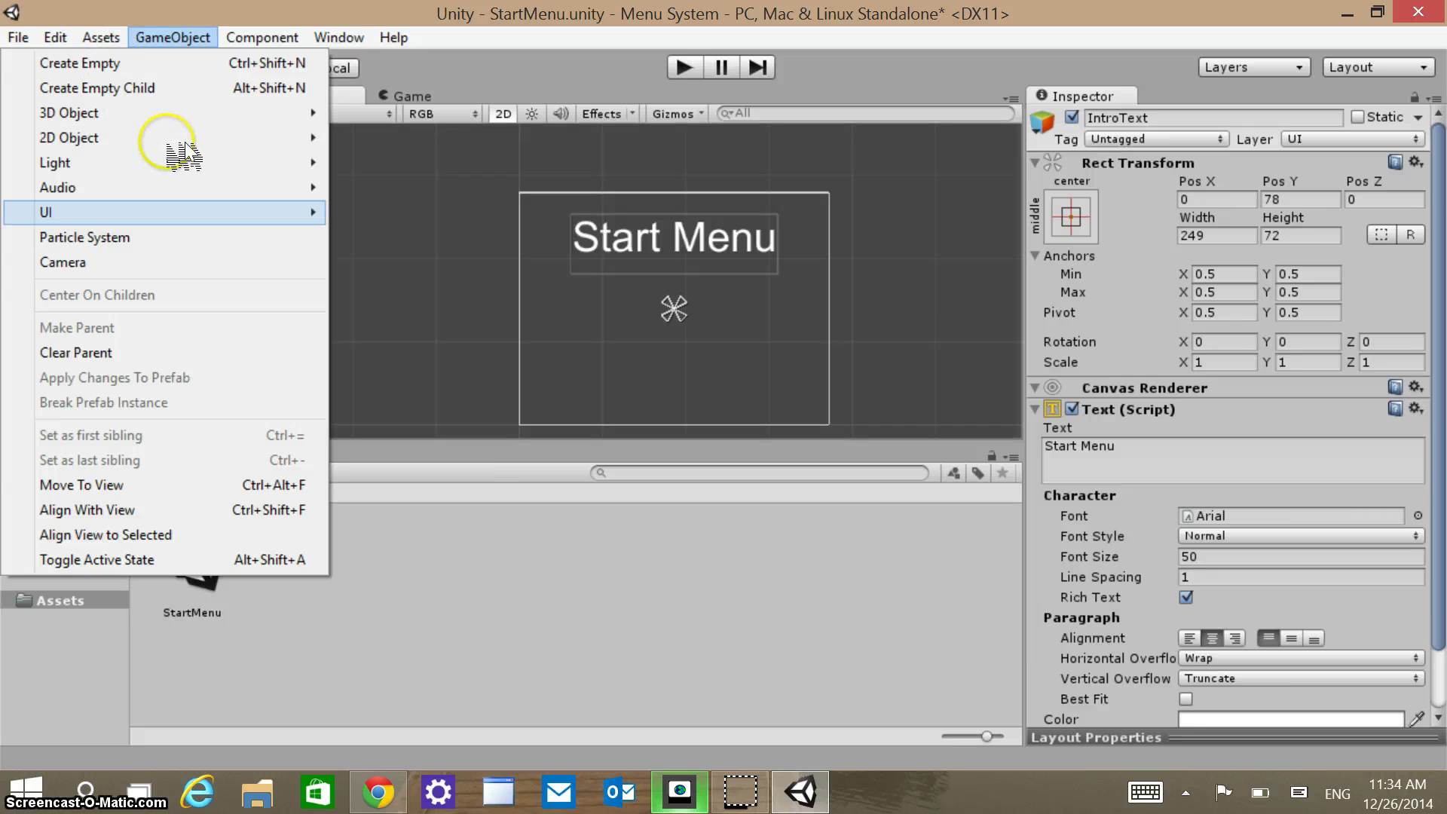
mouse_move(185, 211)
key(Right)
key(Down)
key(Down)
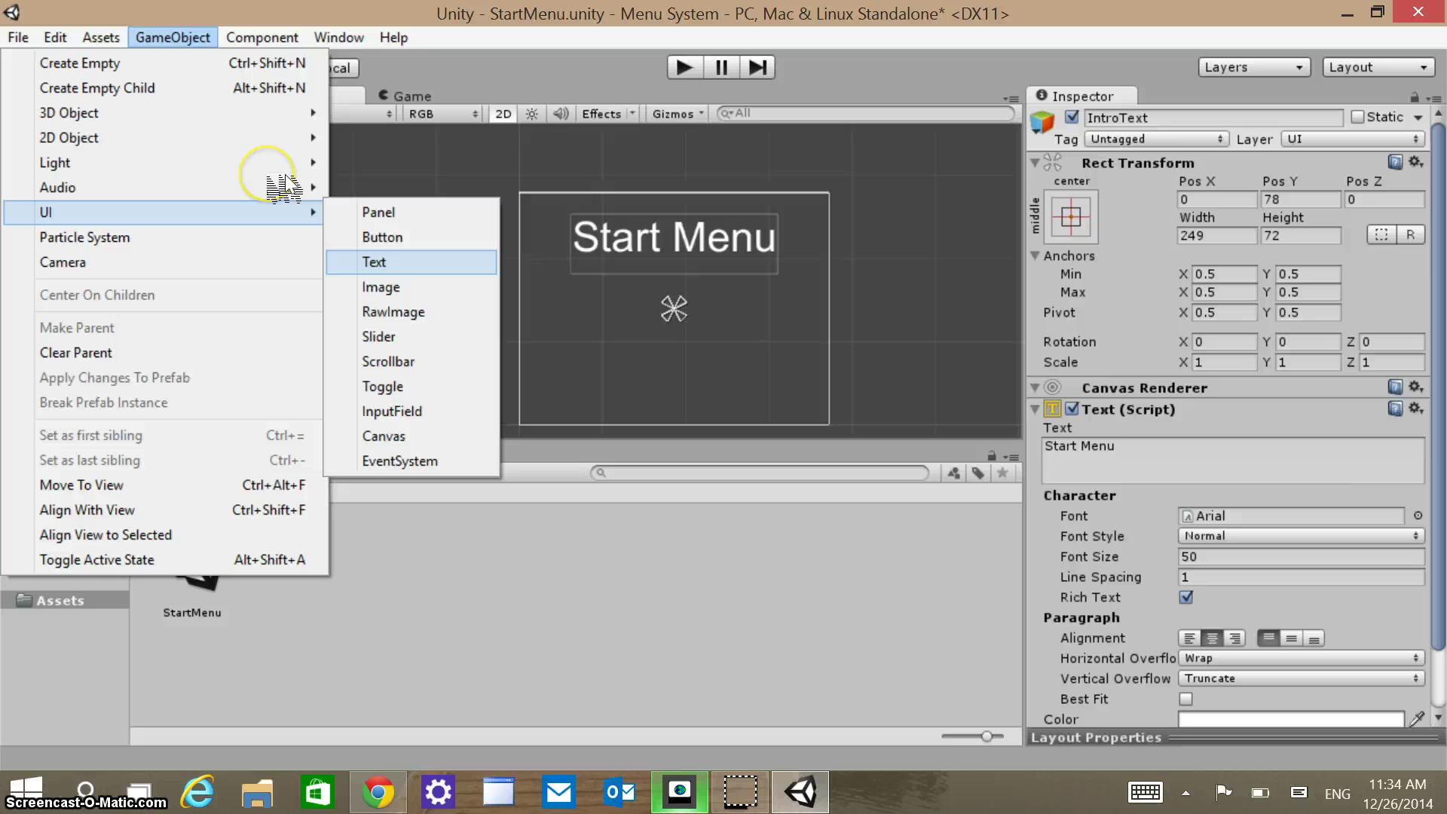
key(Up)
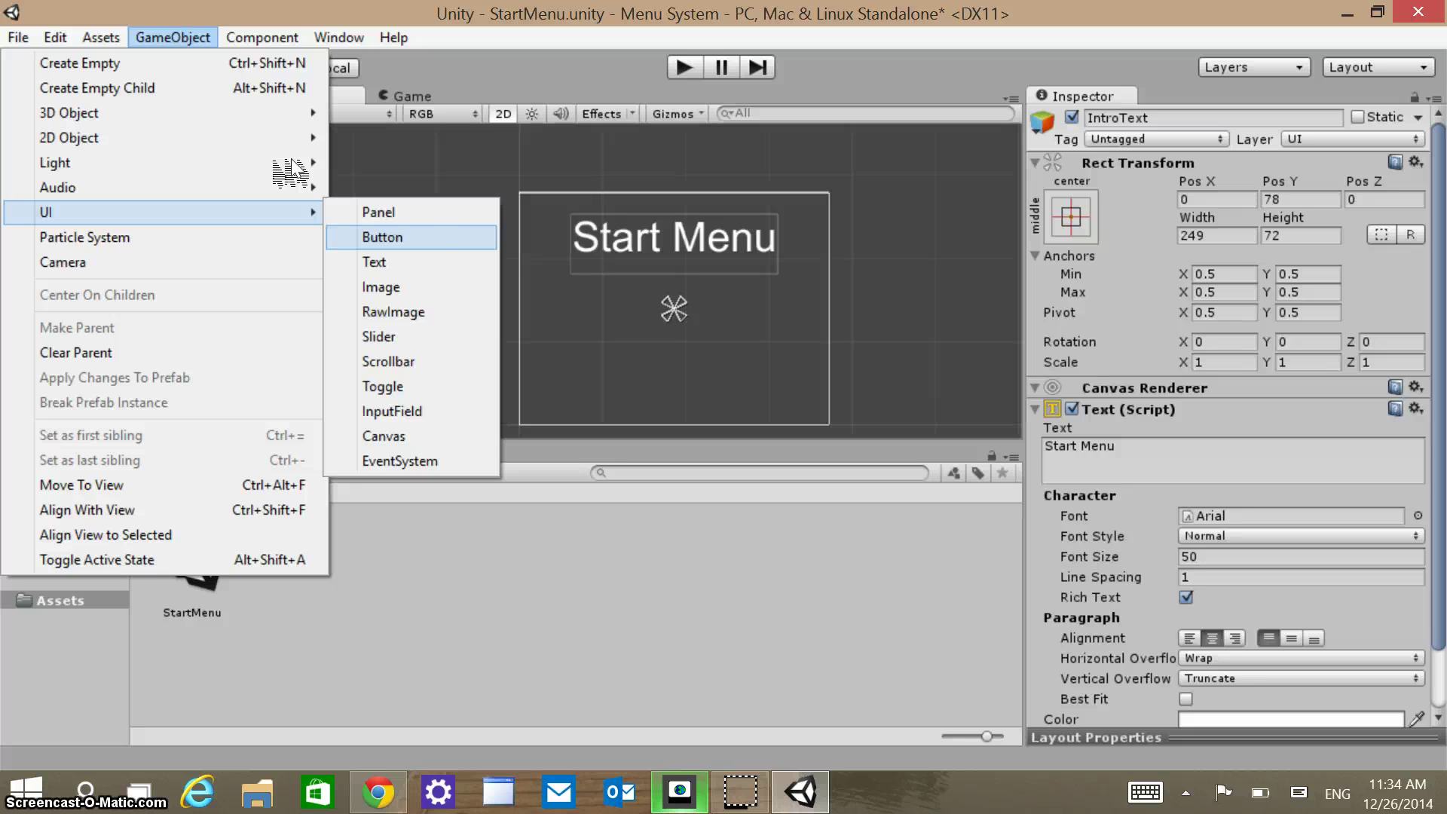
click(410, 233)
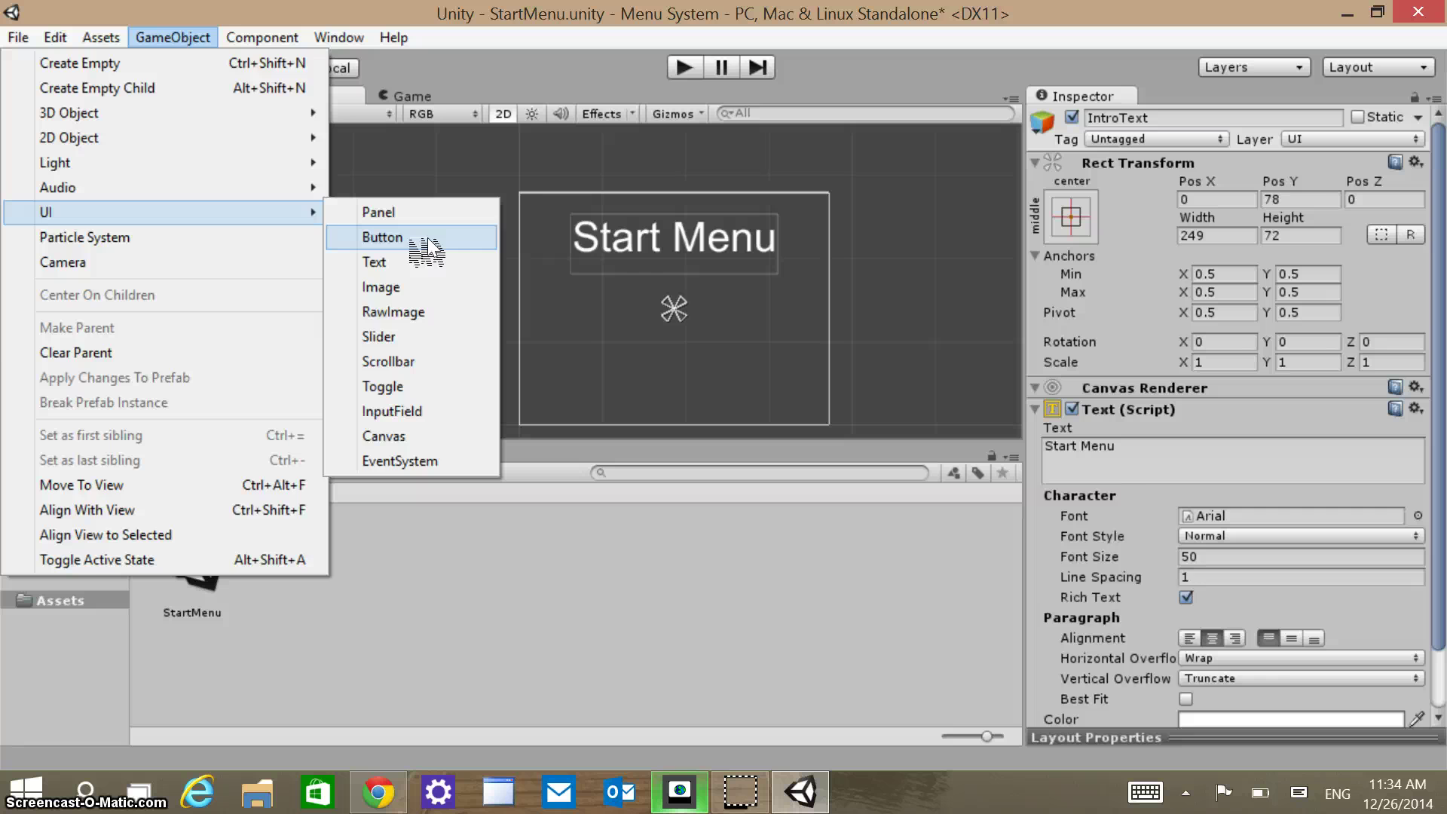
click(428, 240)
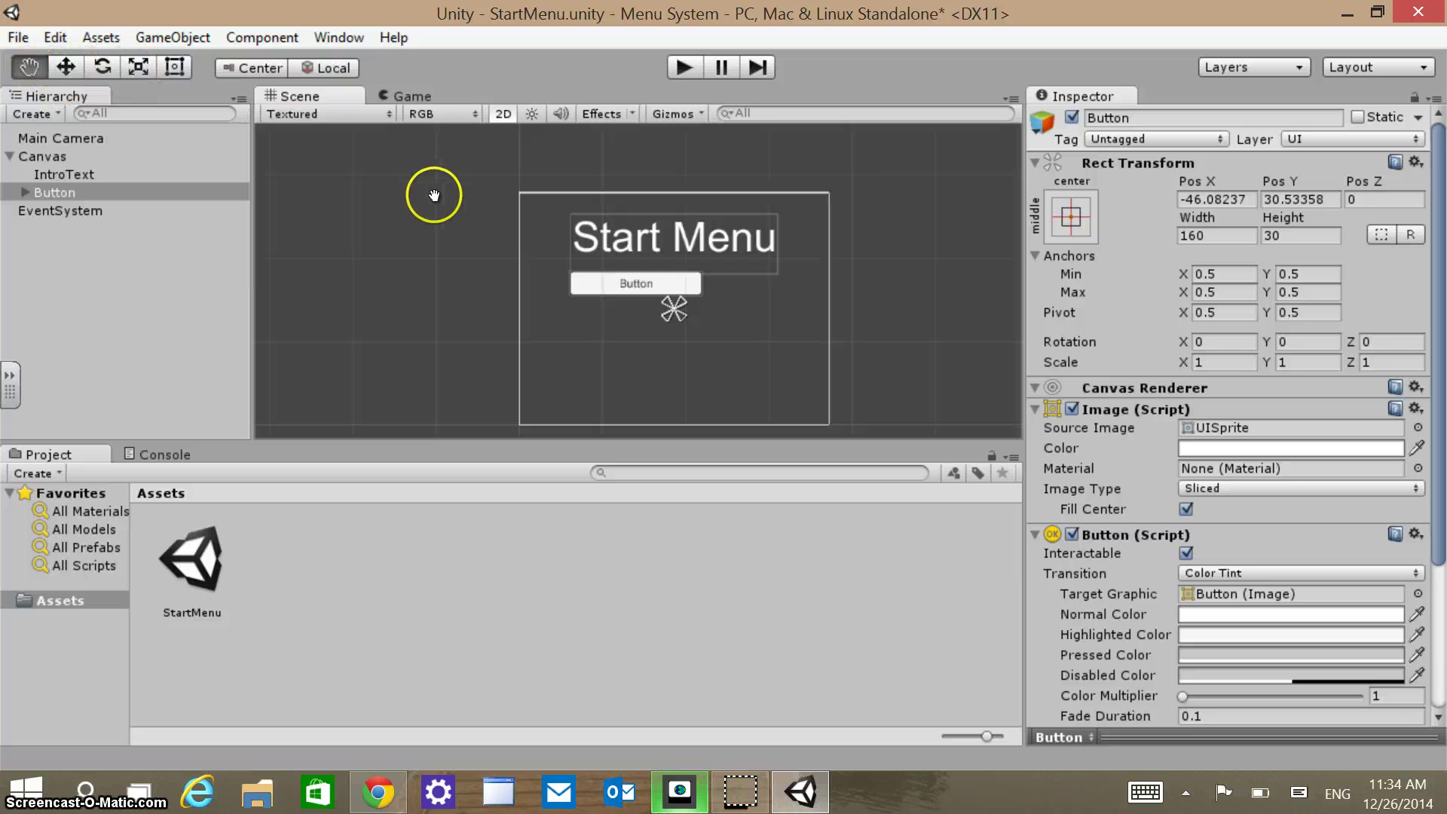
Move the new button to the centre of the canvas at X 0, Y 0 with the Rect tool.
key(r)
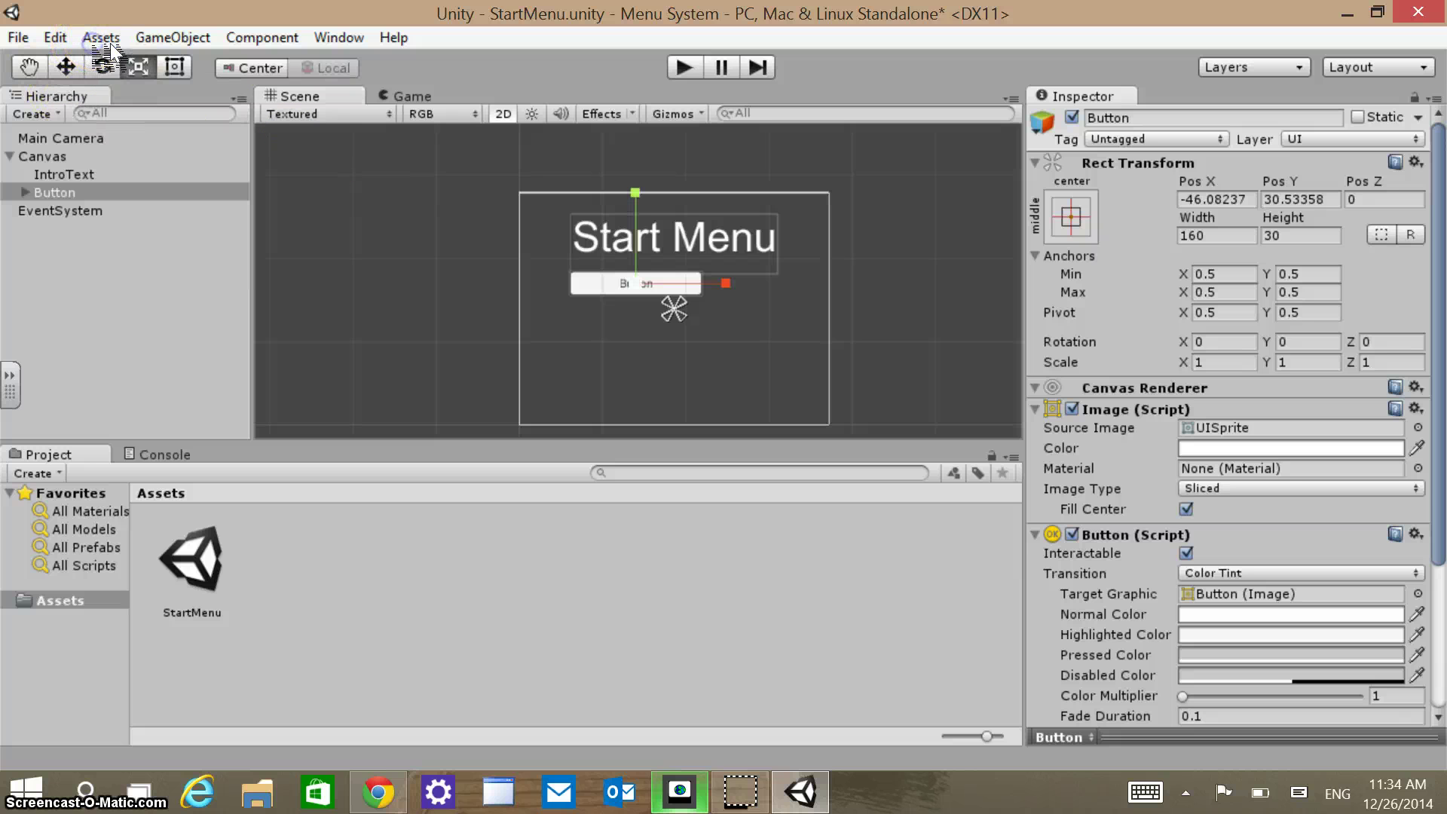
key(t)
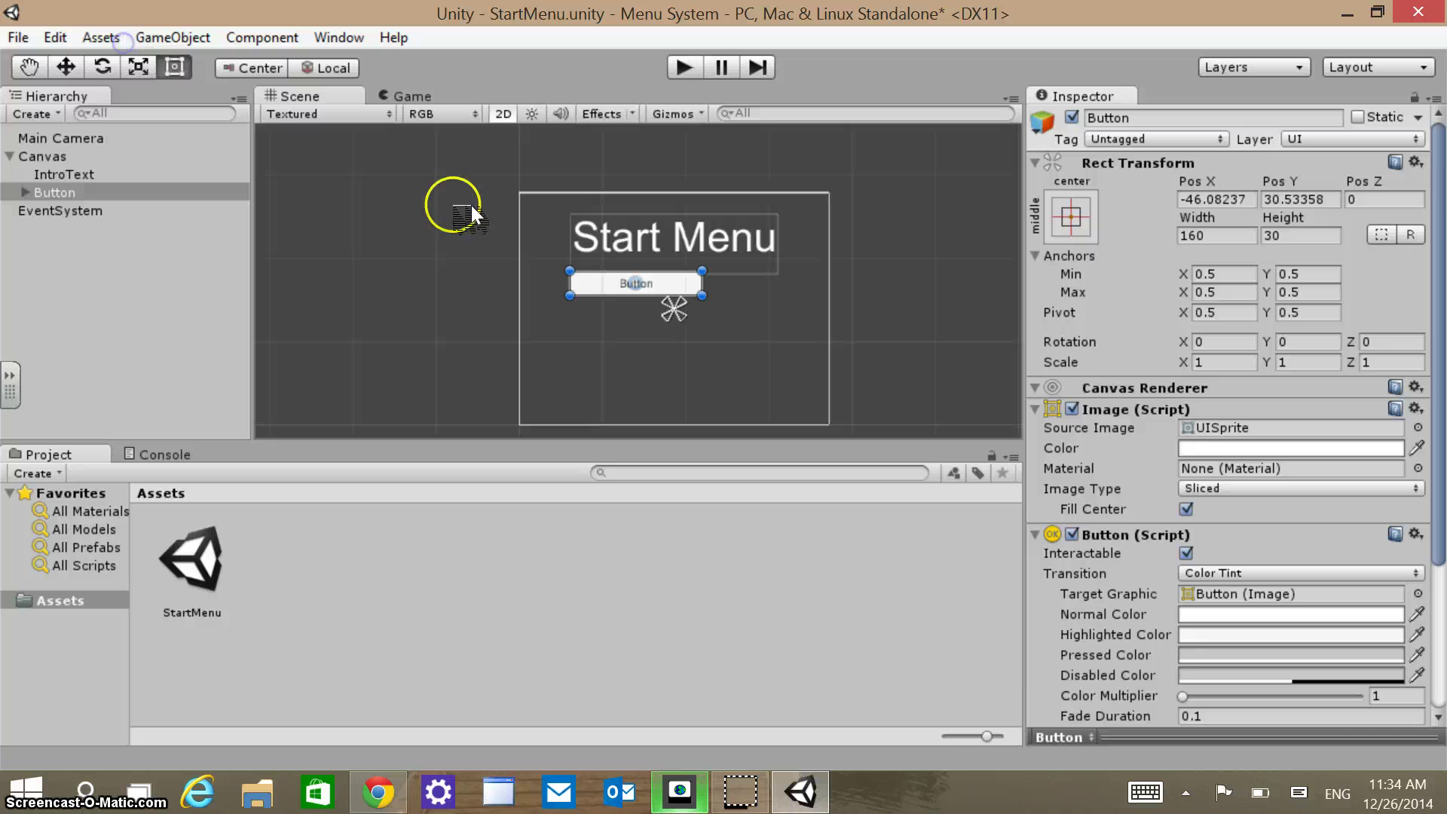
drag(456, 195, 486, 207)
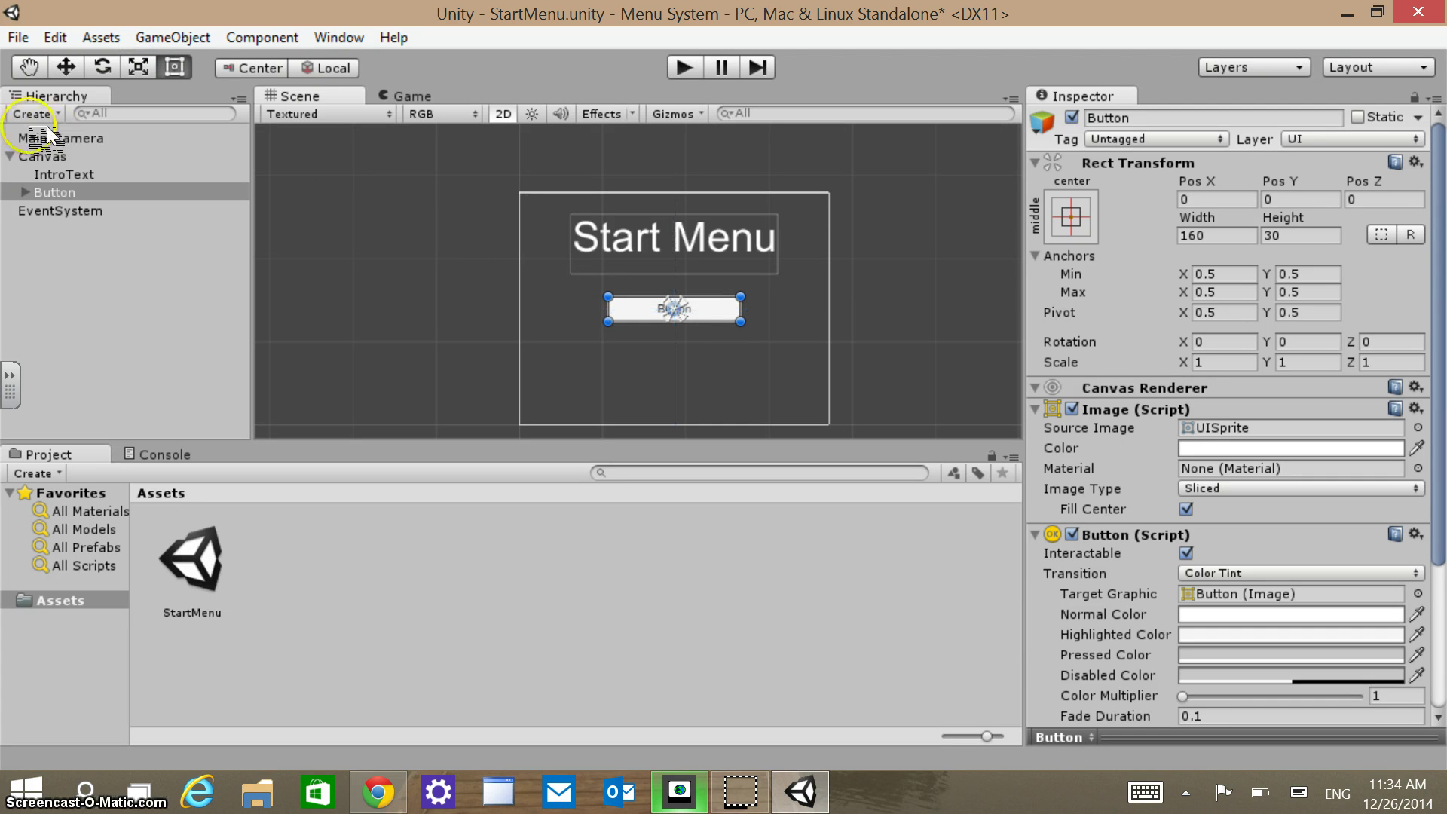
Replace the label in the button's Text child with "Start Game".
click(25, 193)
key(Down)
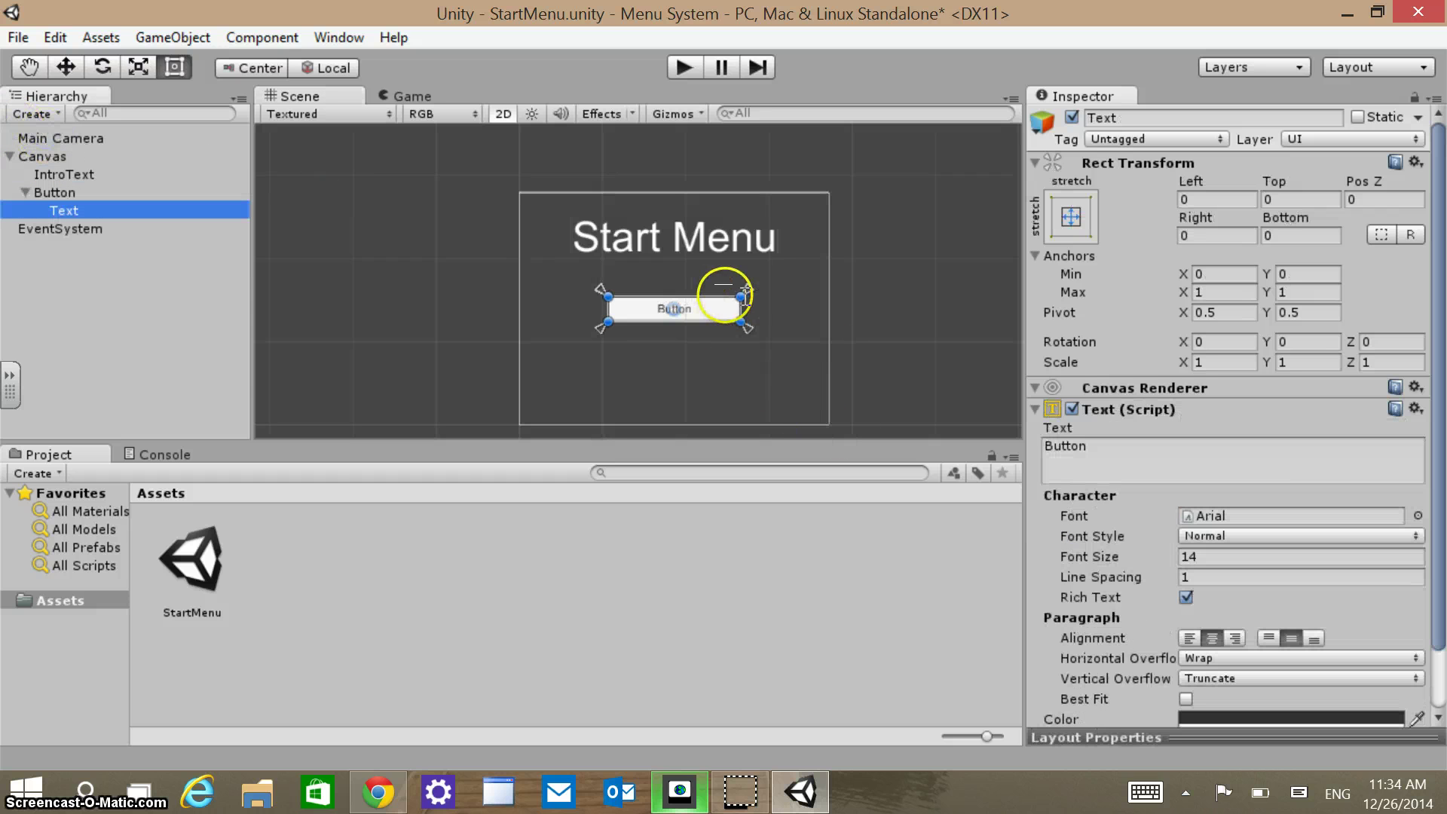
double_click(1115, 450)
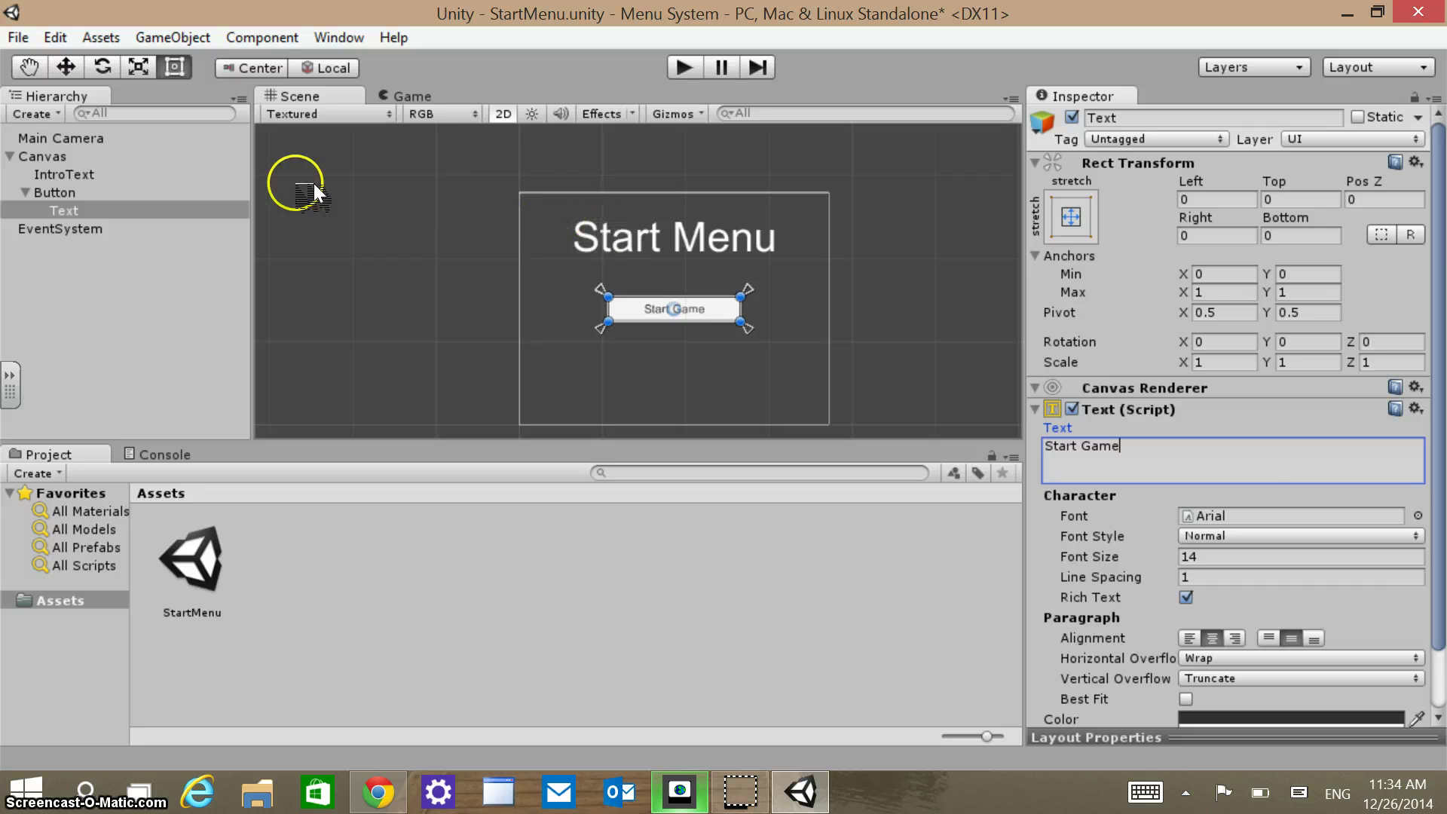
Try to rename the Start Game button object as StartButton and view its On Click event list.
double_click(66, 192)
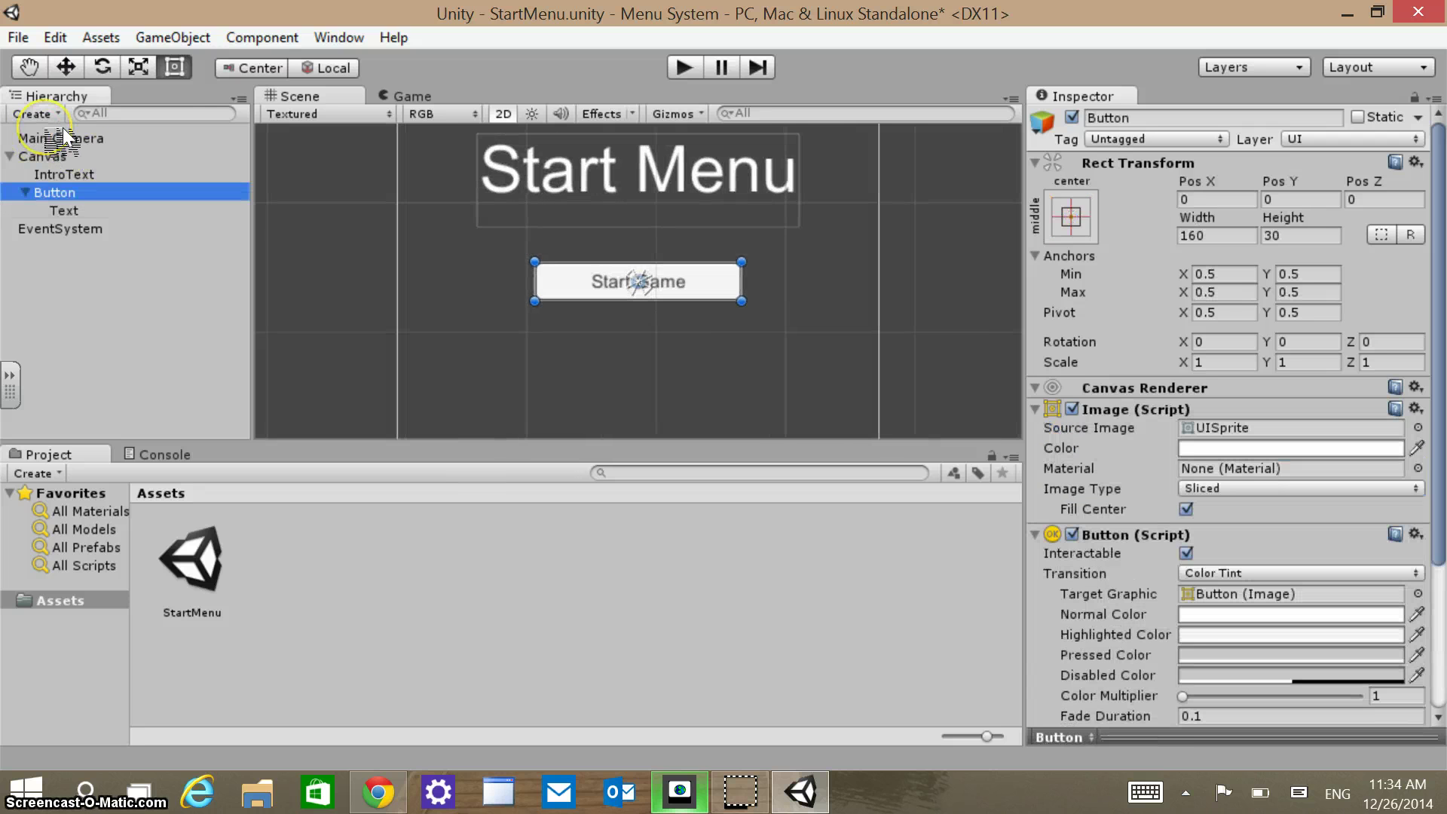
click(1147, 119)
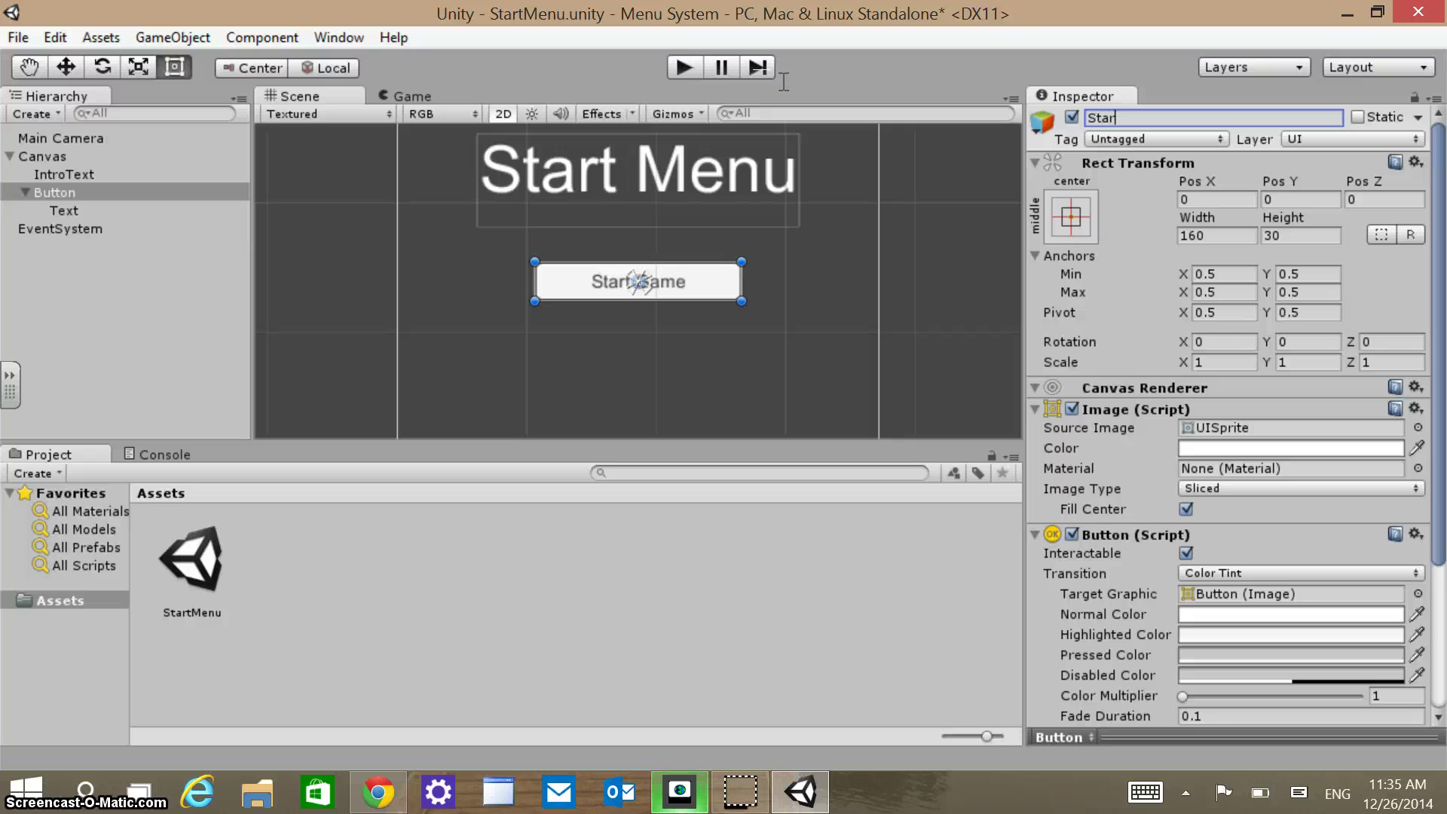
text(StartButton)
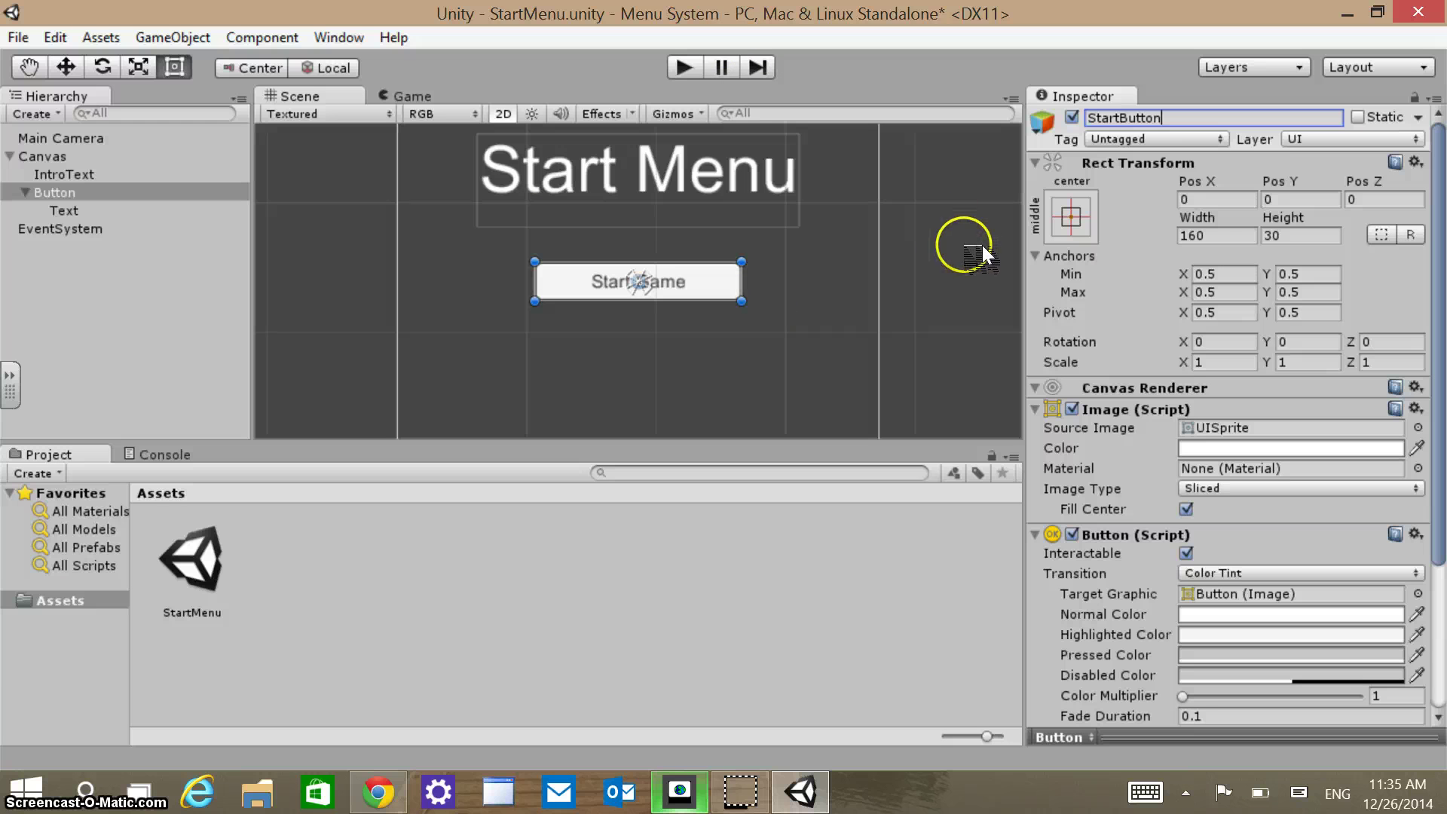
scroll(978, 259, down, 5)
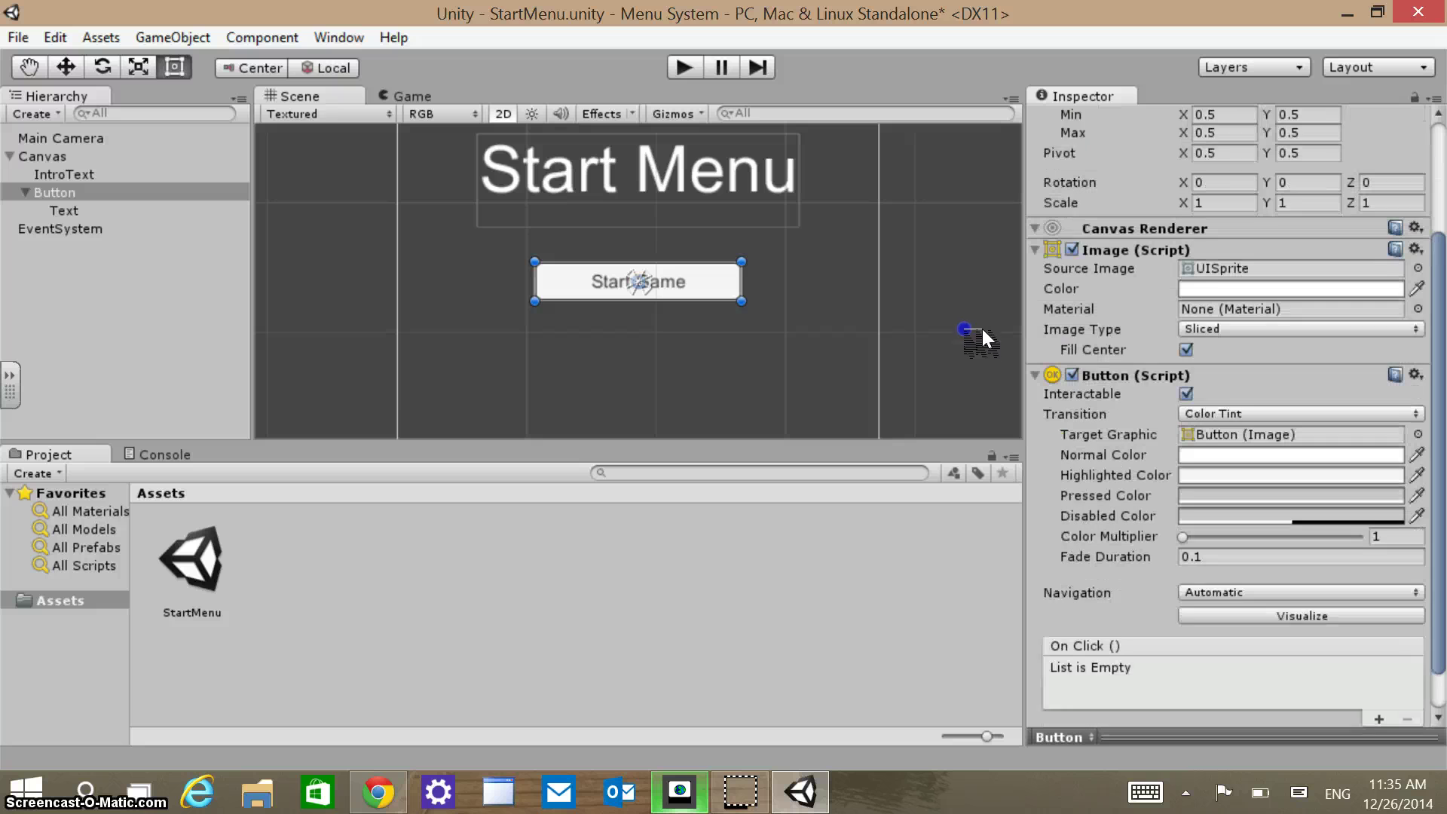
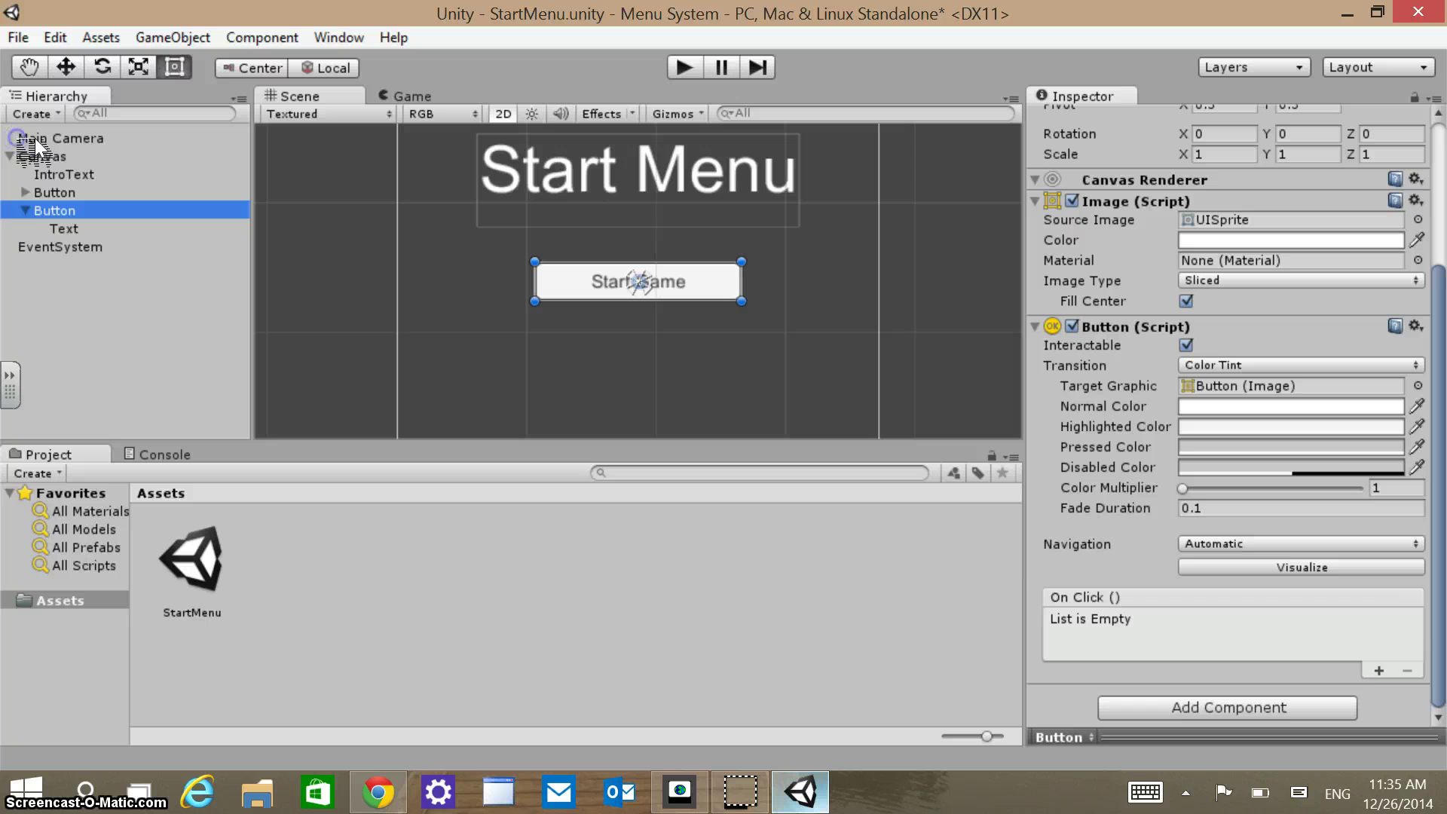
Rename the first of the two Button objects under the canvas as StartButton.
click(25, 192)
click(52, 192)
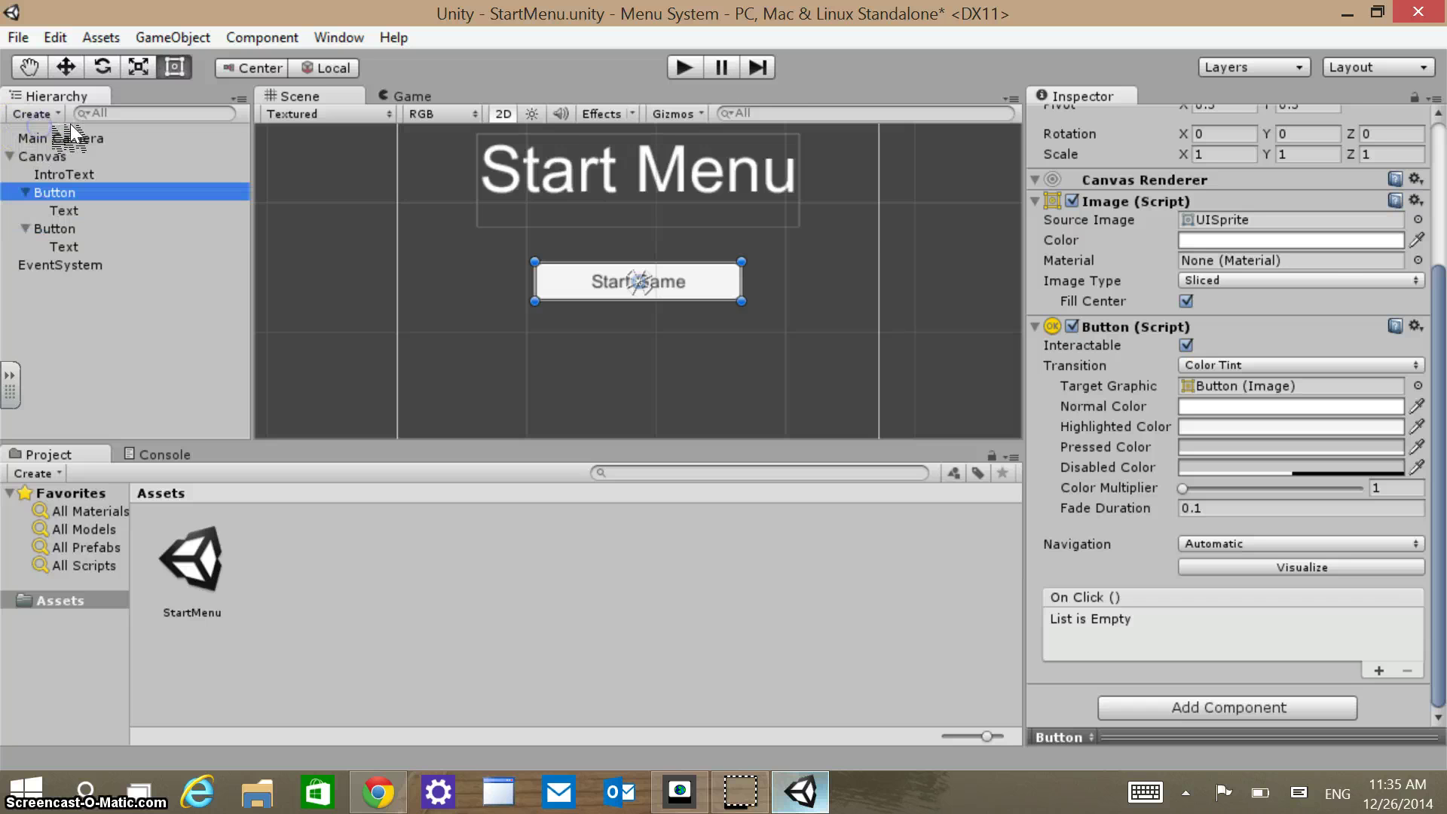
drag(1438, 391, 1438, 216)
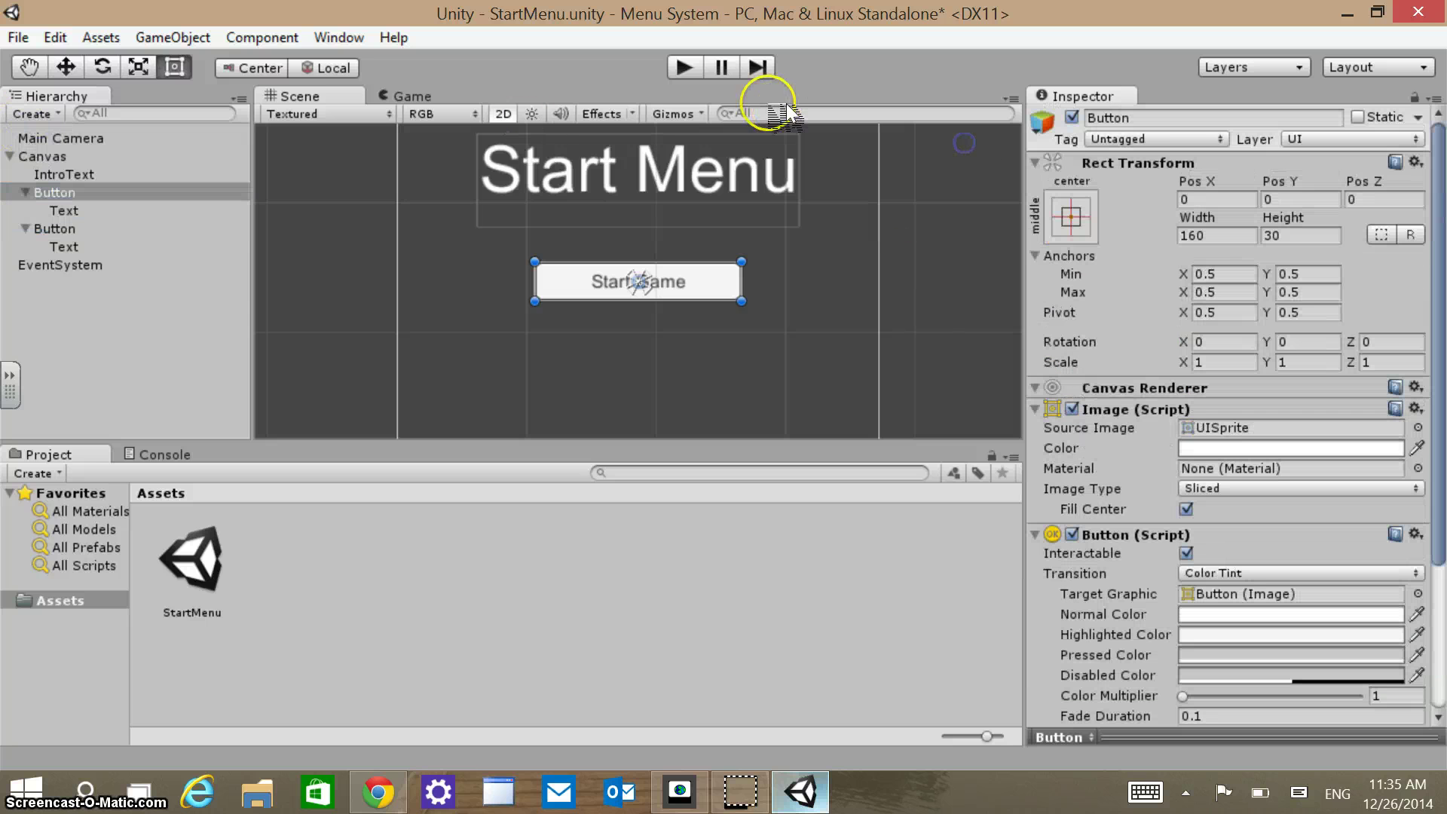
click(1153, 117)
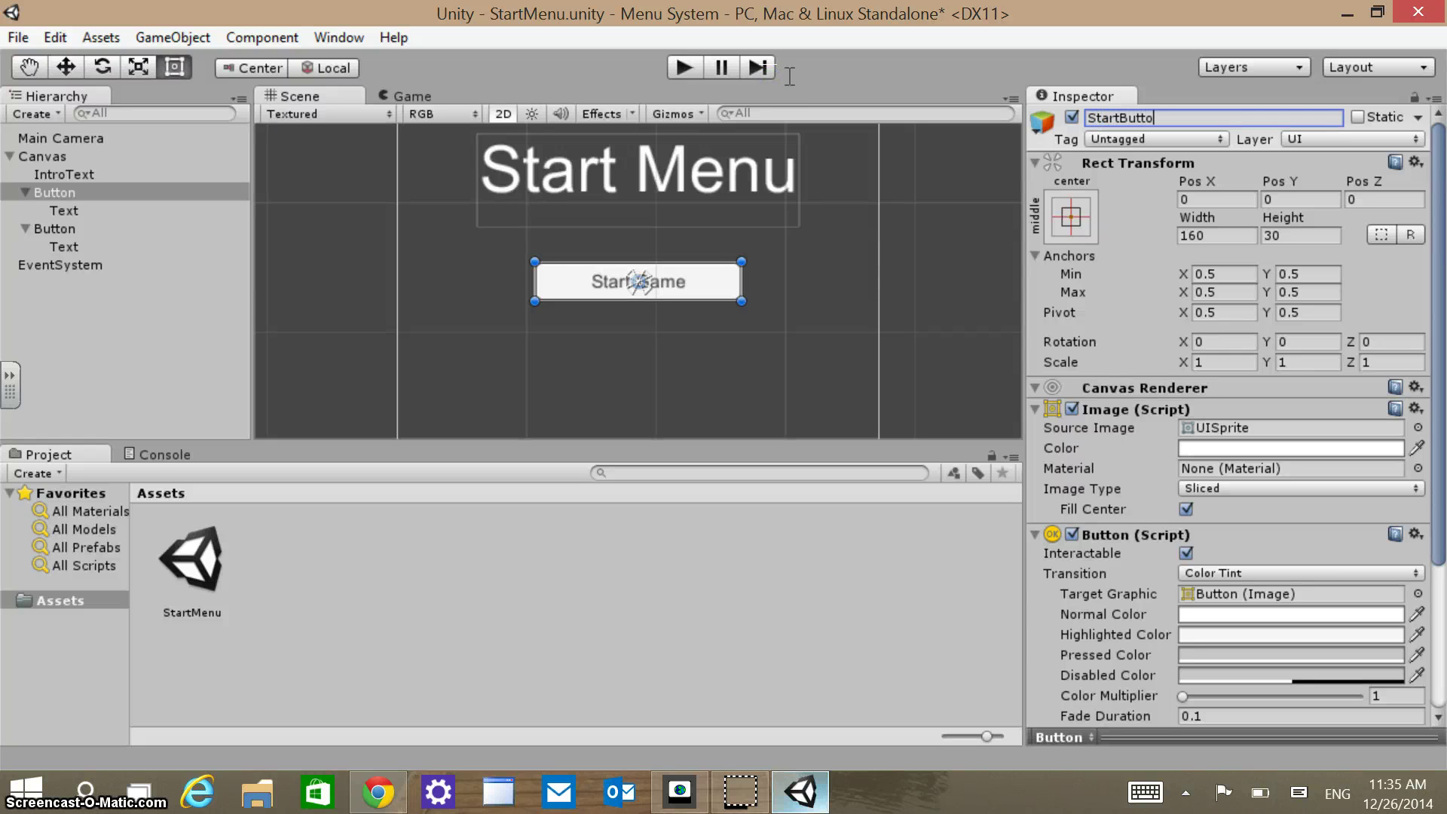
key(Return)
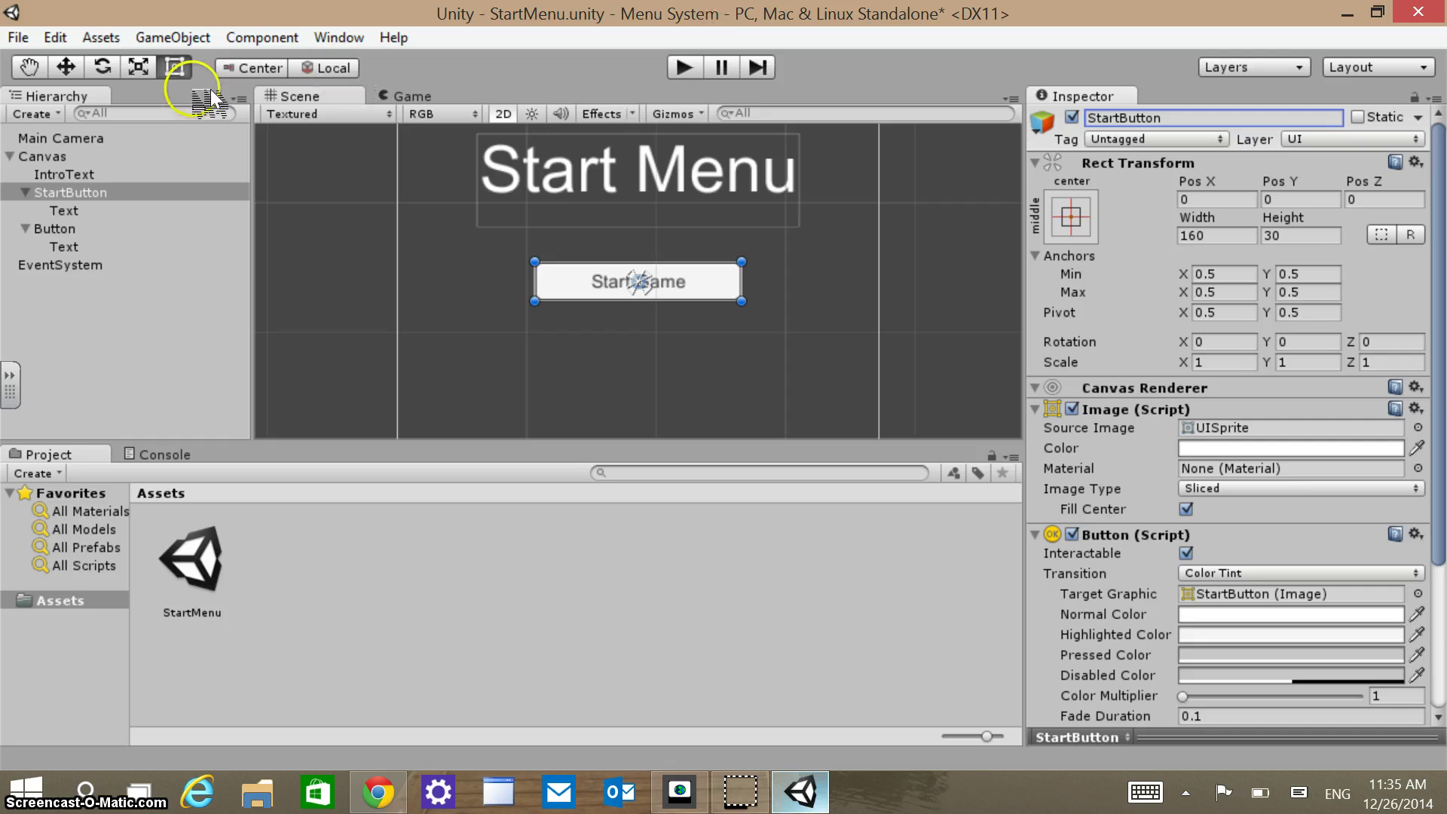
Rename the second Button object under the canvas as QuitButton.
click(55, 229)
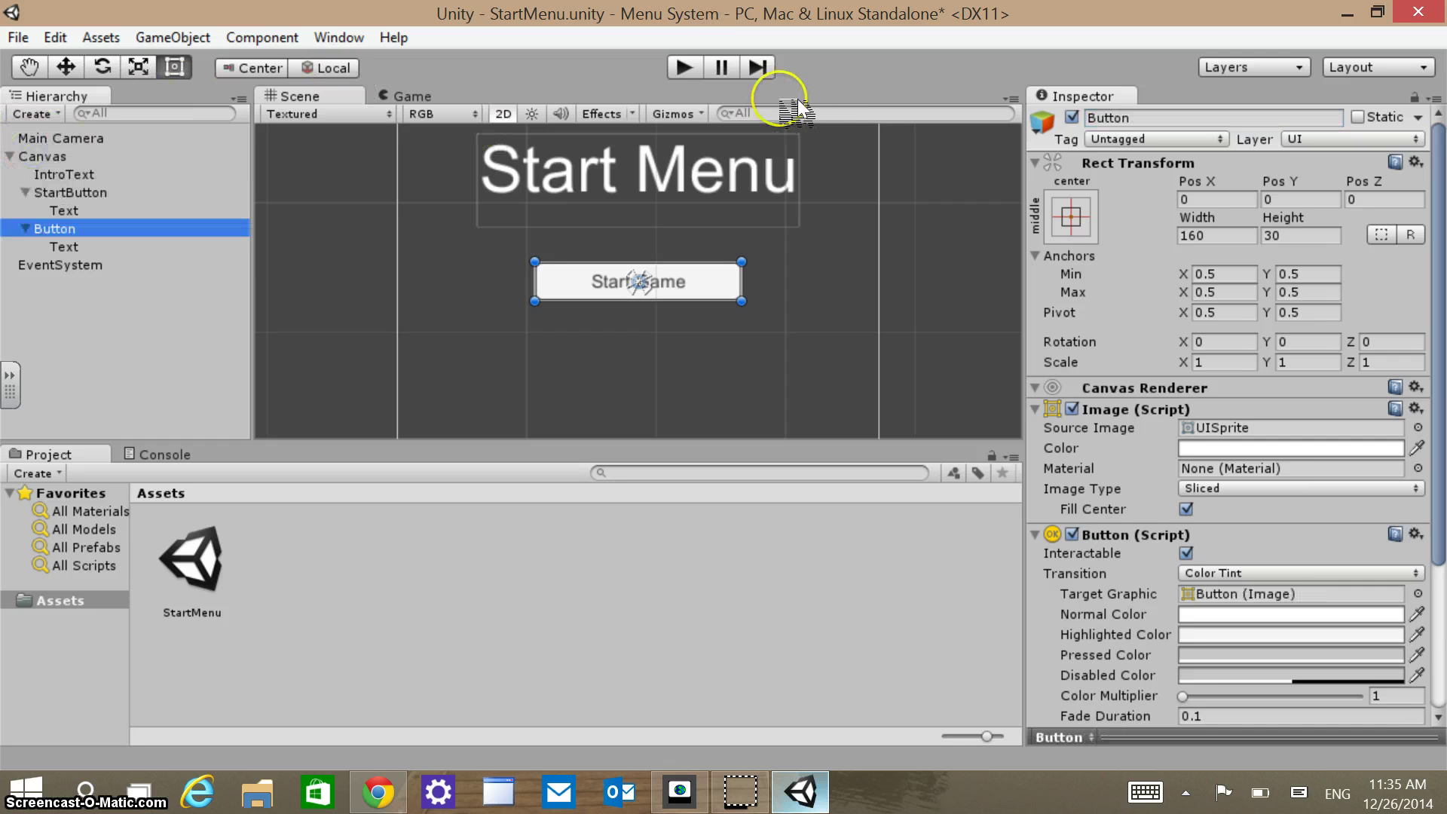
click(1160, 119)
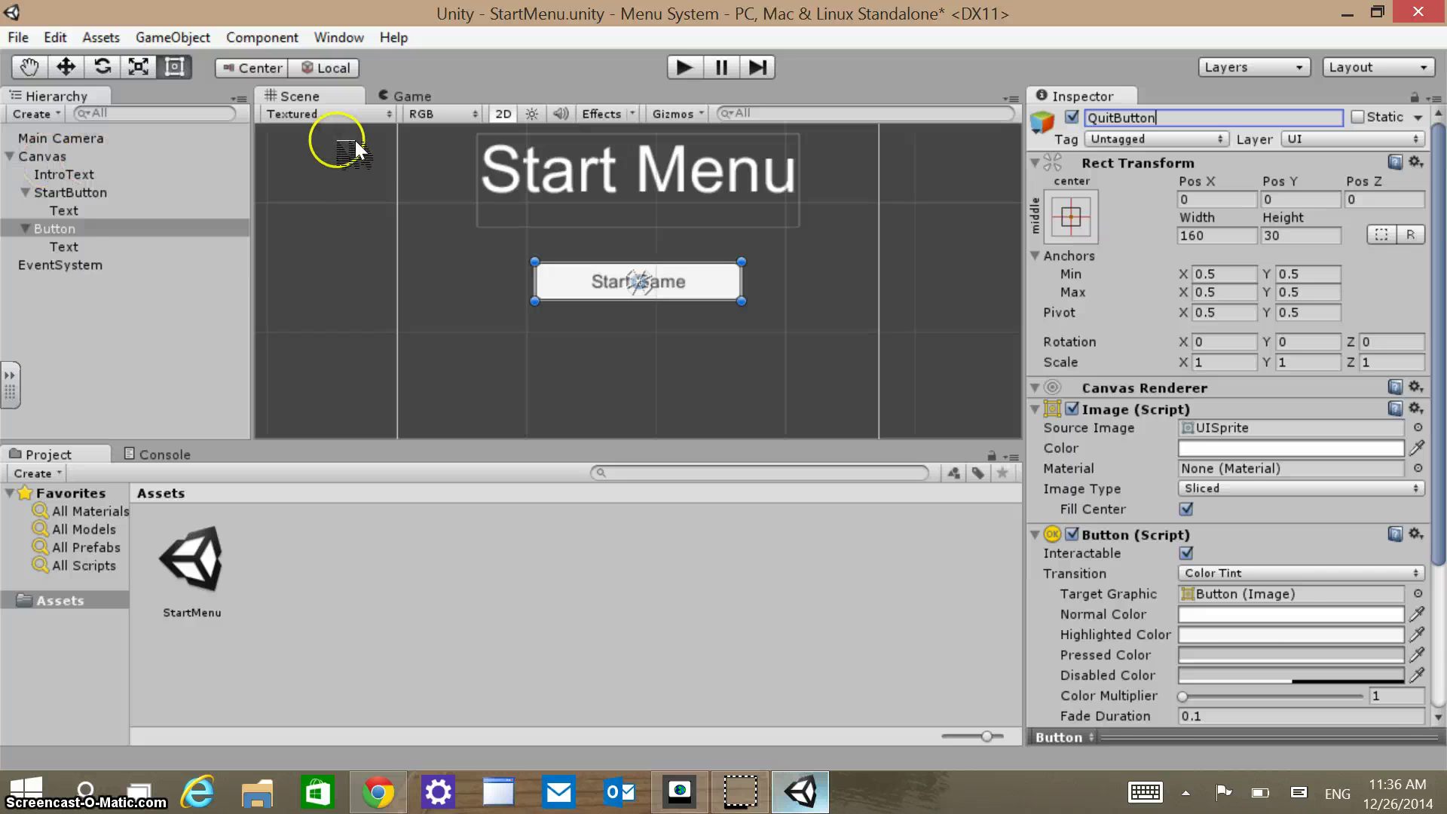
key(Return)
Replace the label in QuitButton's Text child with "Quit".
click(69, 247)
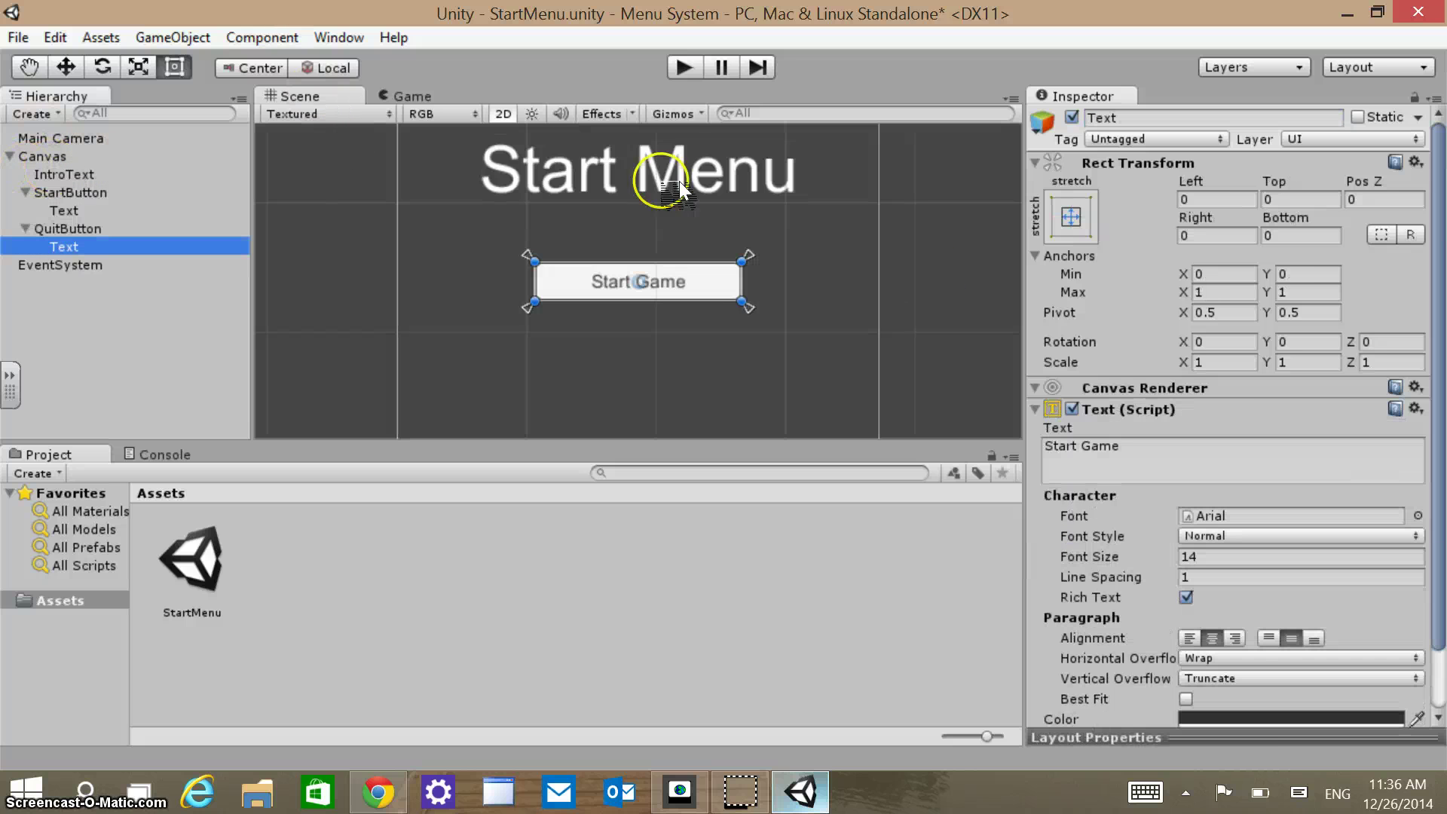
click(1077, 448)
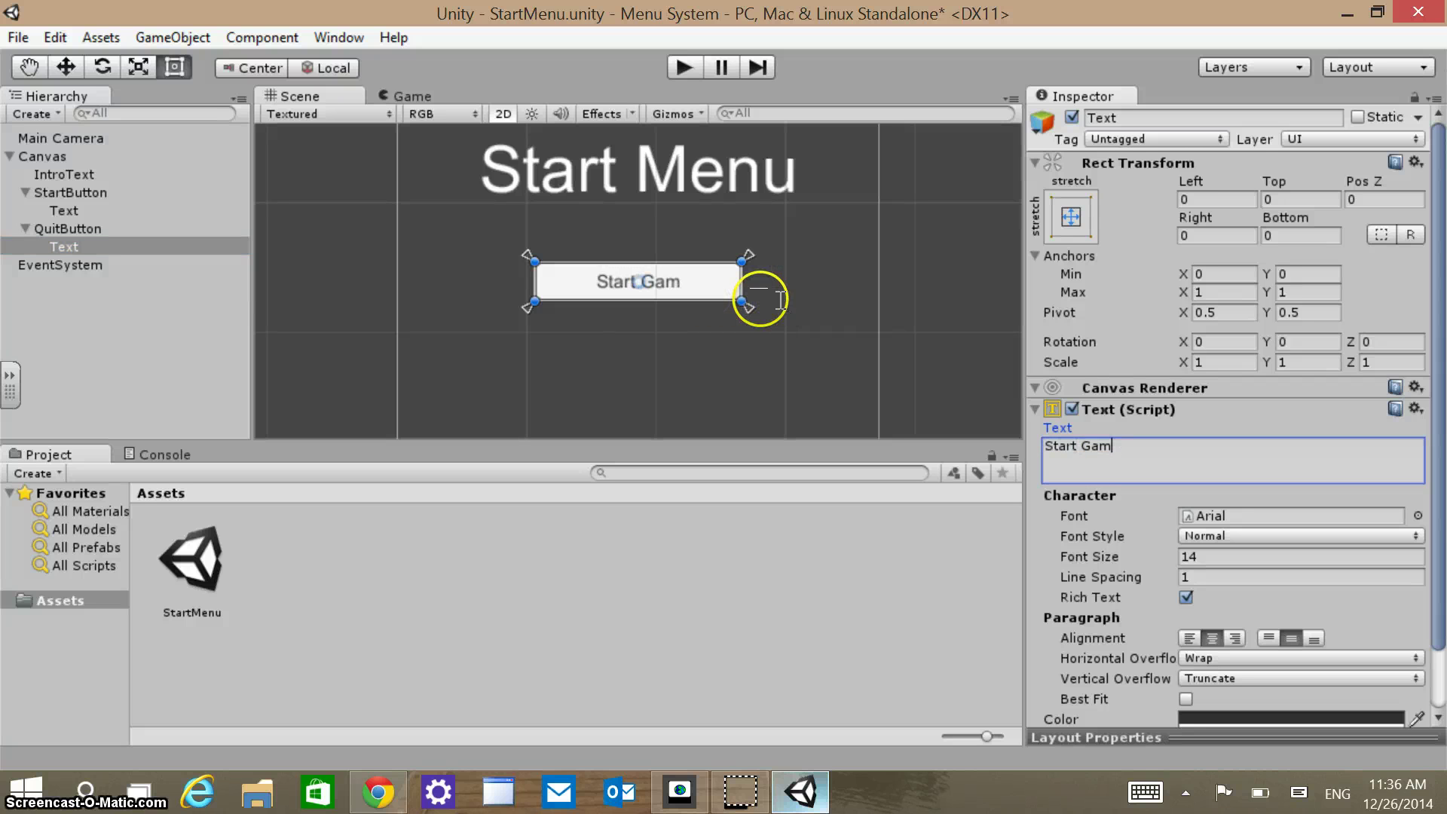
key(BackSpace)
key(BackSpace)
key(BackSpace)
key(BackSpace)
key(BackSpace)
key(BackSpace)
key(BackSpace)
key(BackSpace)
key(BackSpace)
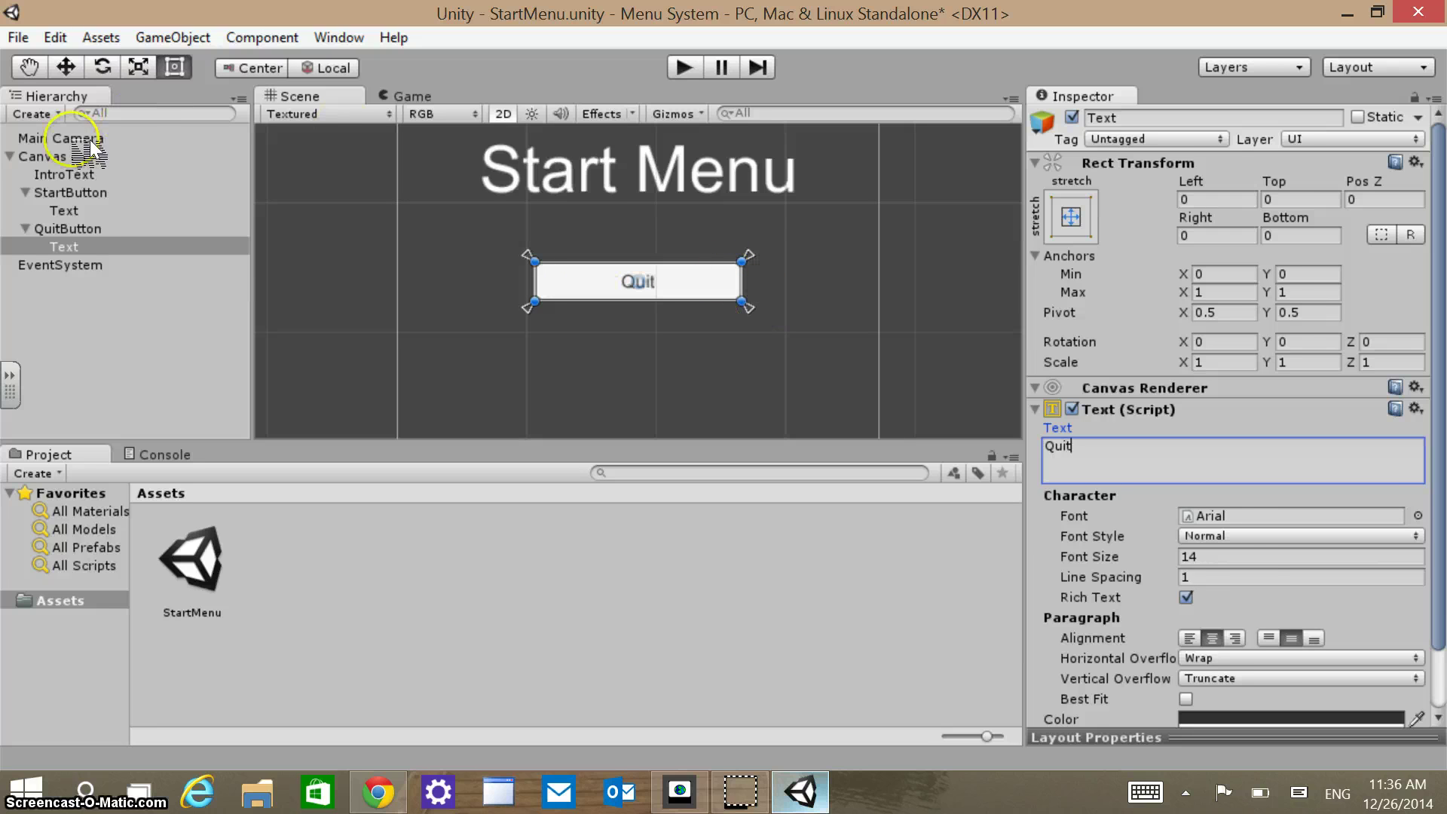
Move QuitButton below the Start Game button to about X 0, Y -49.7 and narrow it to a width of about 103.3.
click(68, 229)
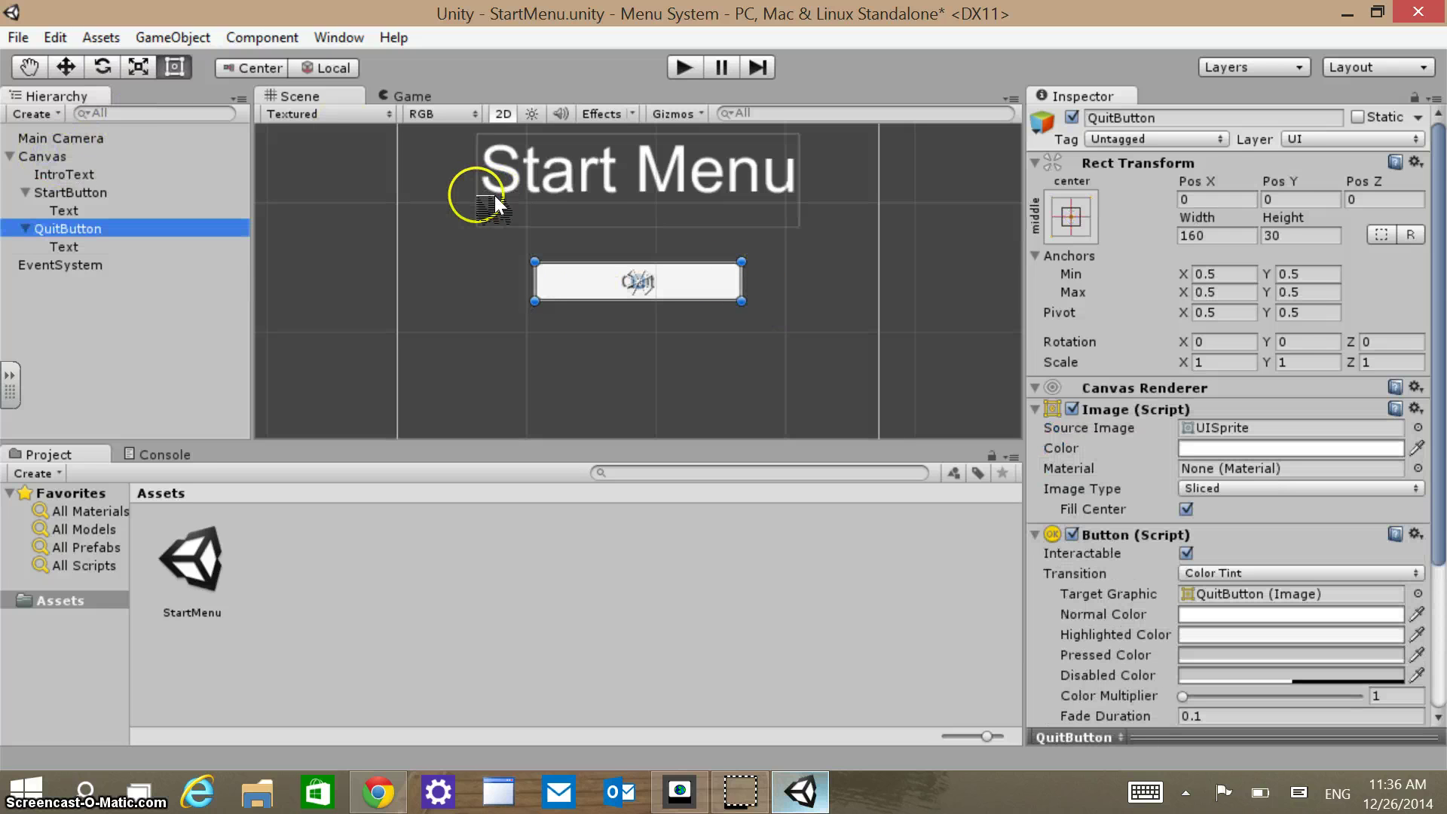
drag(691, 287, 703, 325)
mouse_move(487, 218)
mouse_down()
mouse_move(487, 238)
mouse_move(454, 230)
mouse_move(467, 232)
mouse_up()
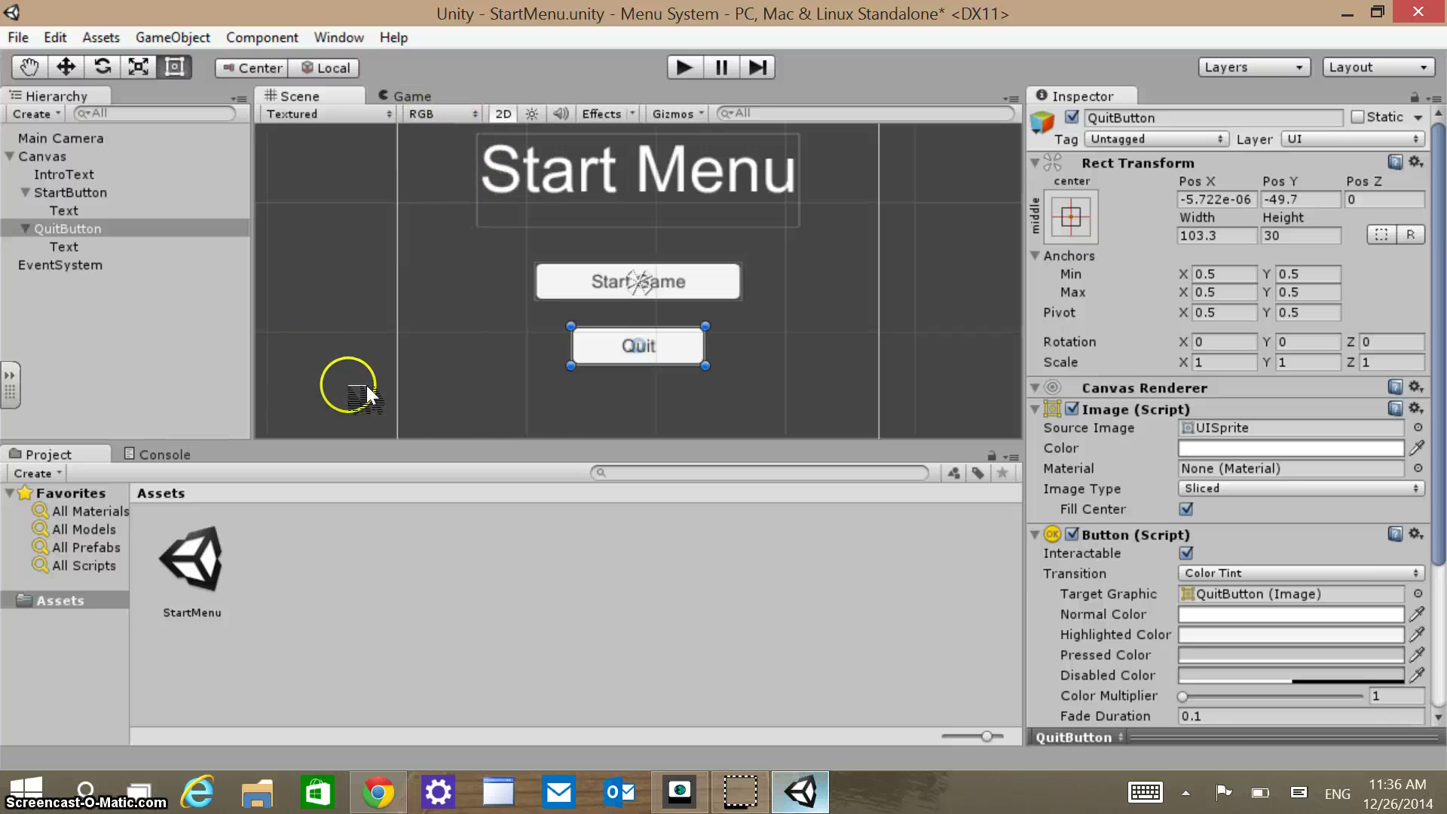
Switch to the Diagram app to check the planned flow between the menu, level, win and lose scenes, and return to Unity.
click(705, 803)
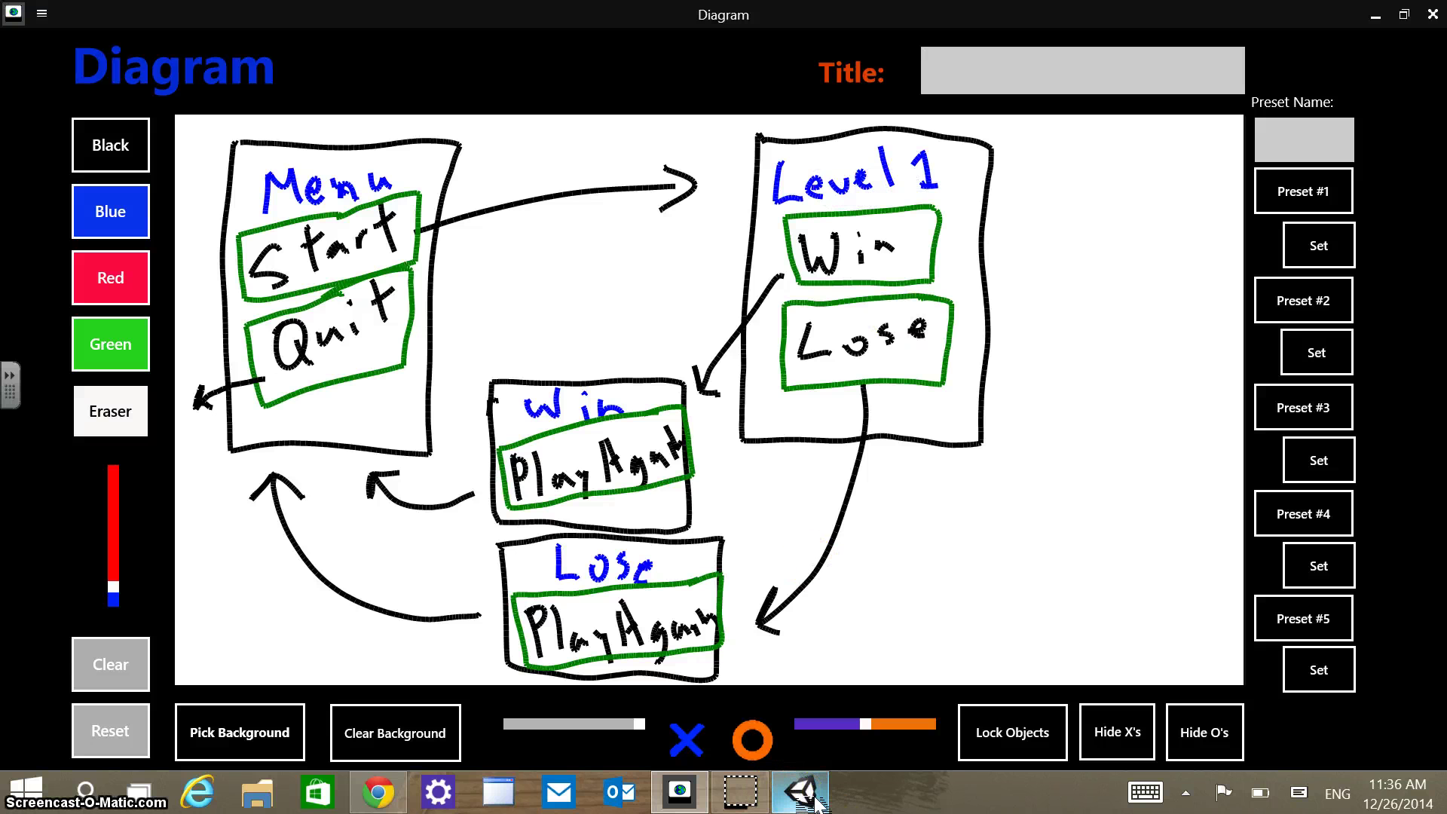
click(803, 792)
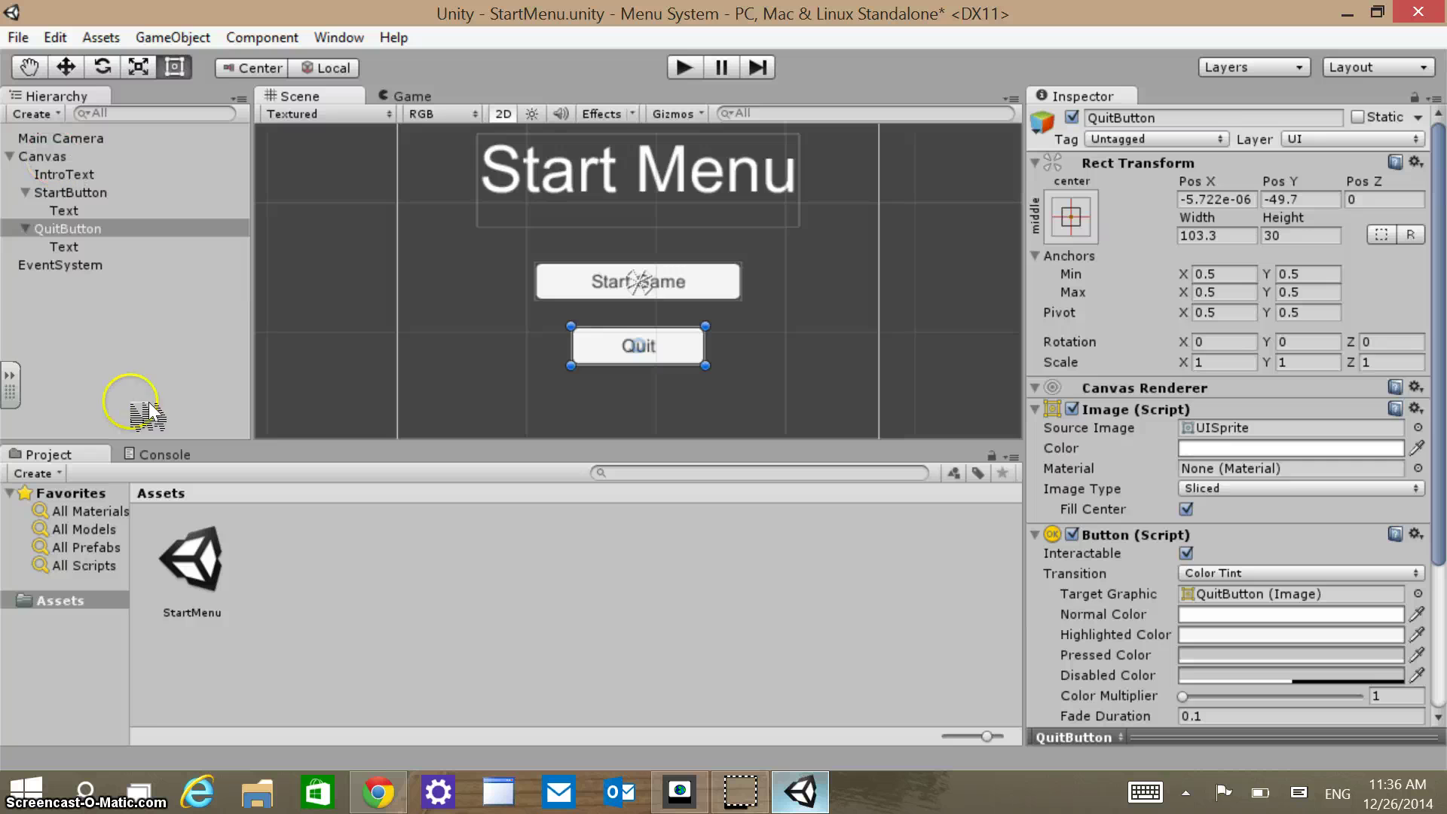
Duplicate the StartMenu scene asset and rename the copy as Level_01.
click(152, 377)
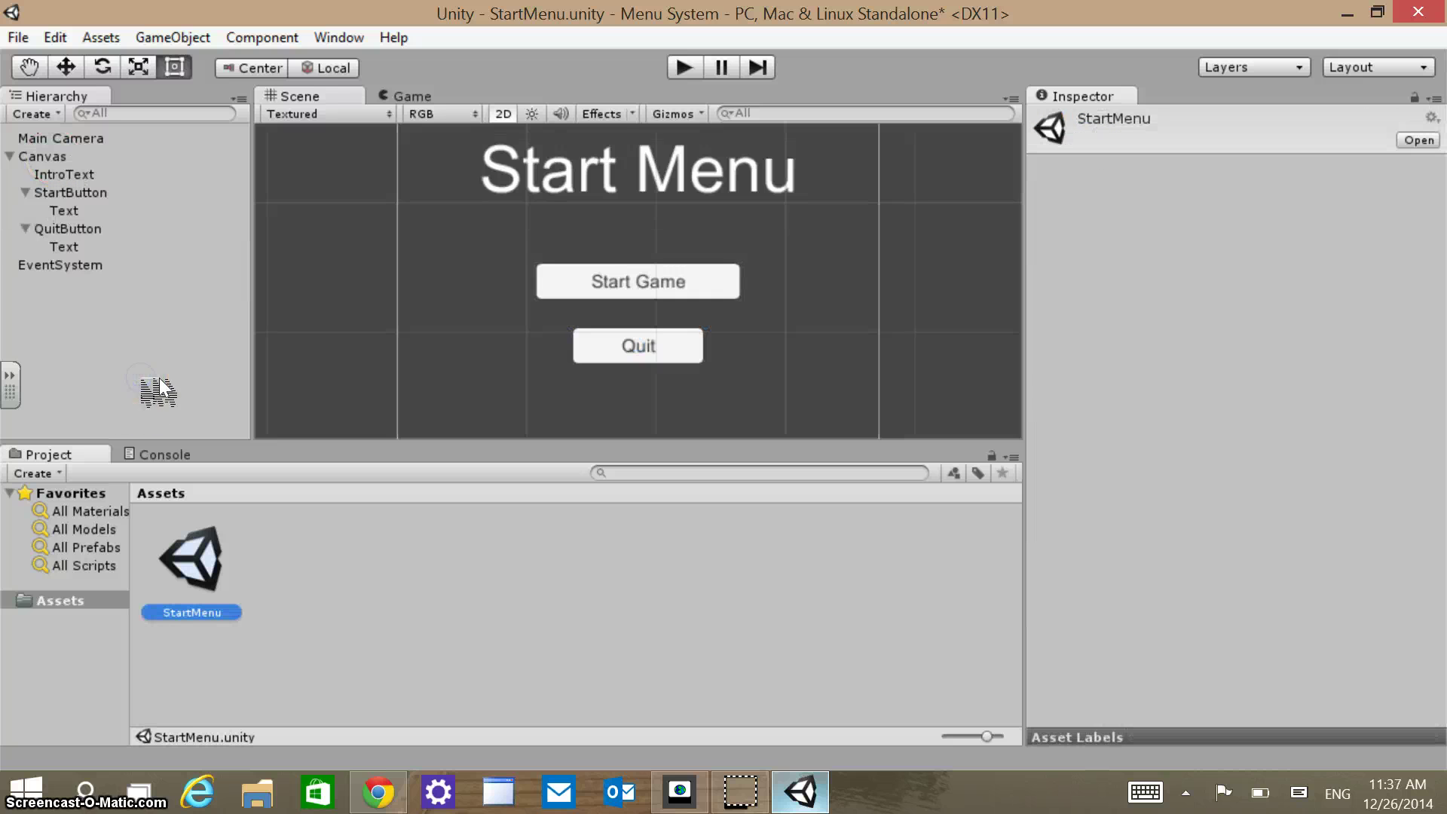
click(55, 37)
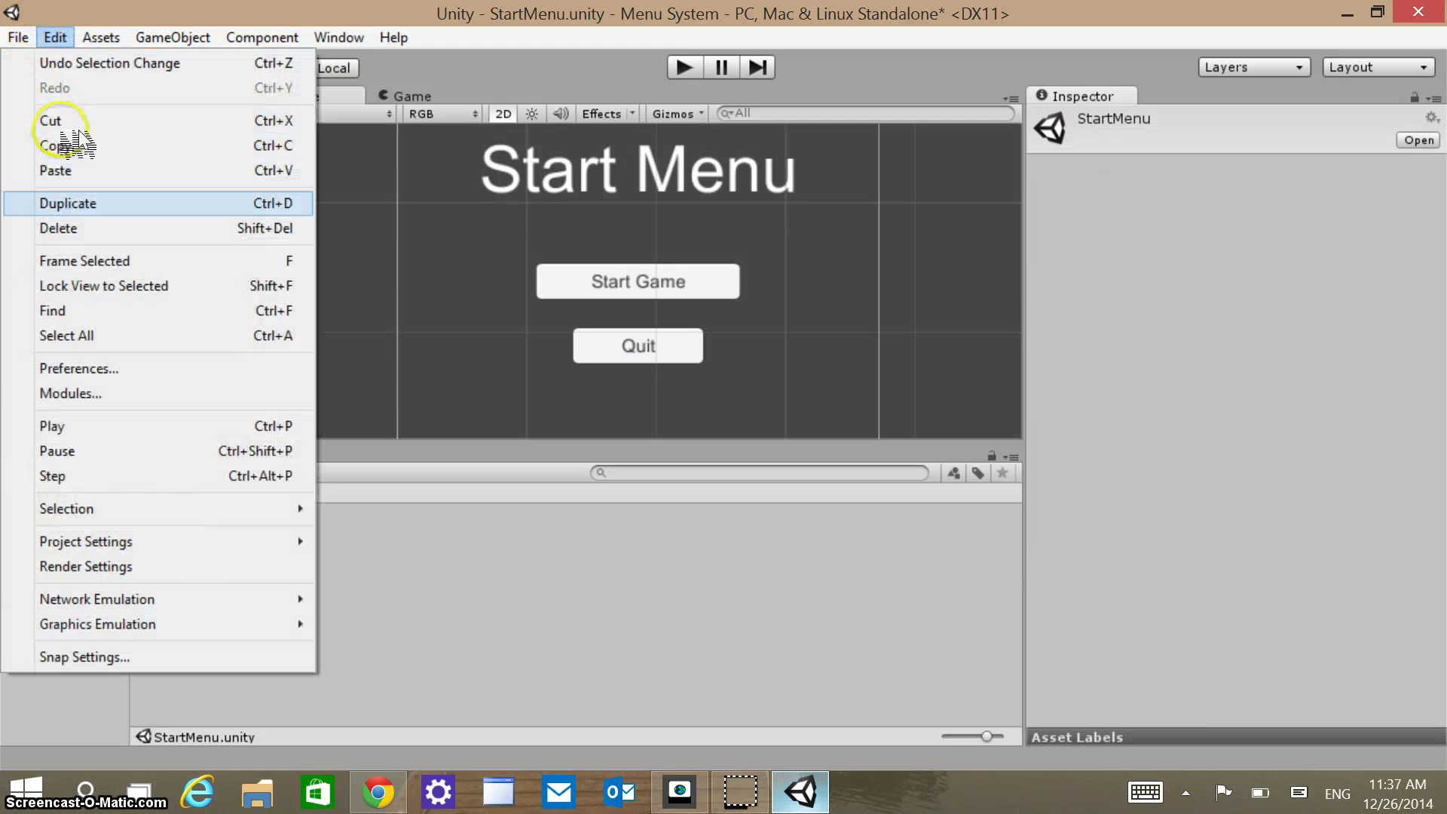
click(113, 202)
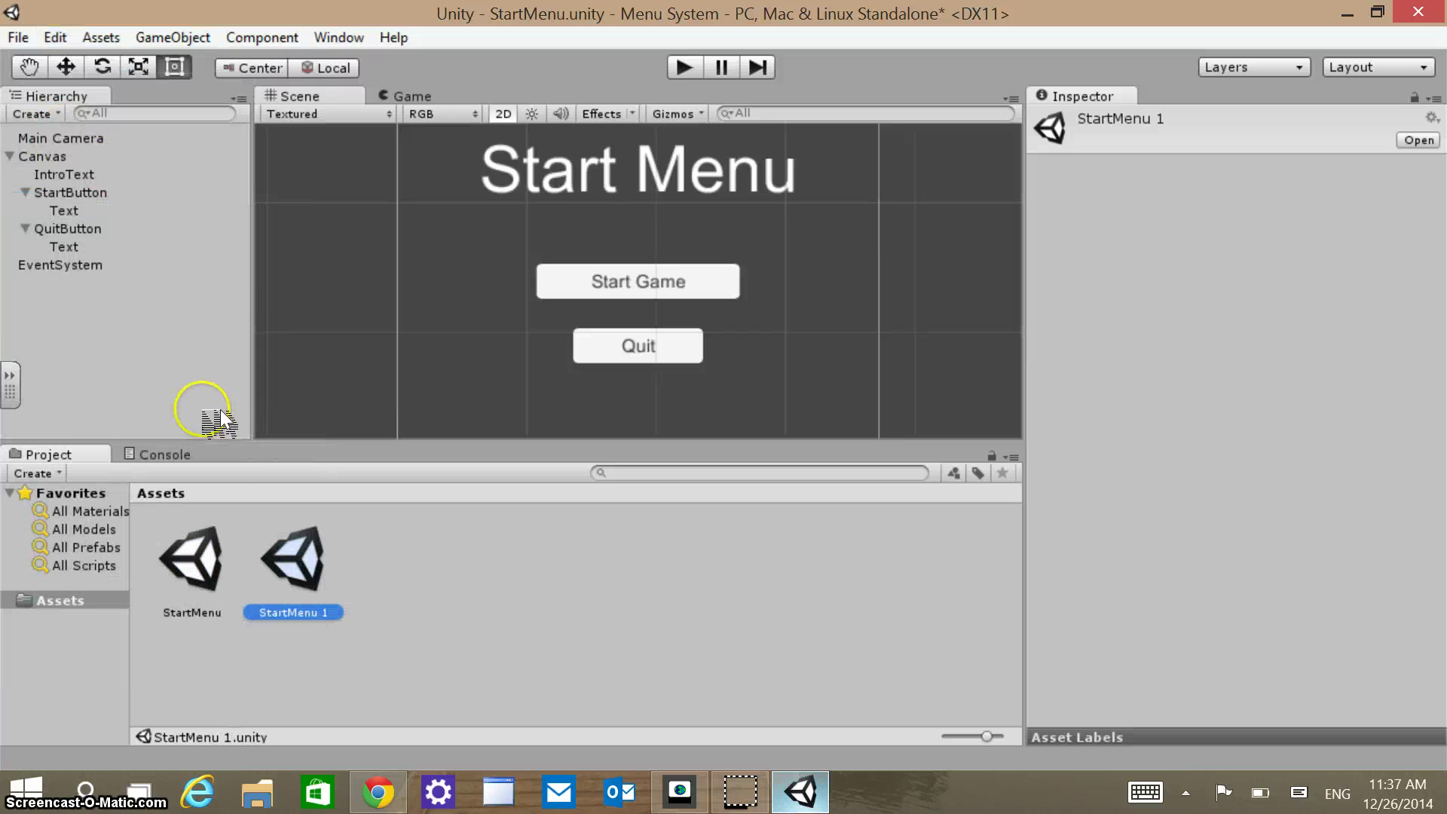
key(F2)
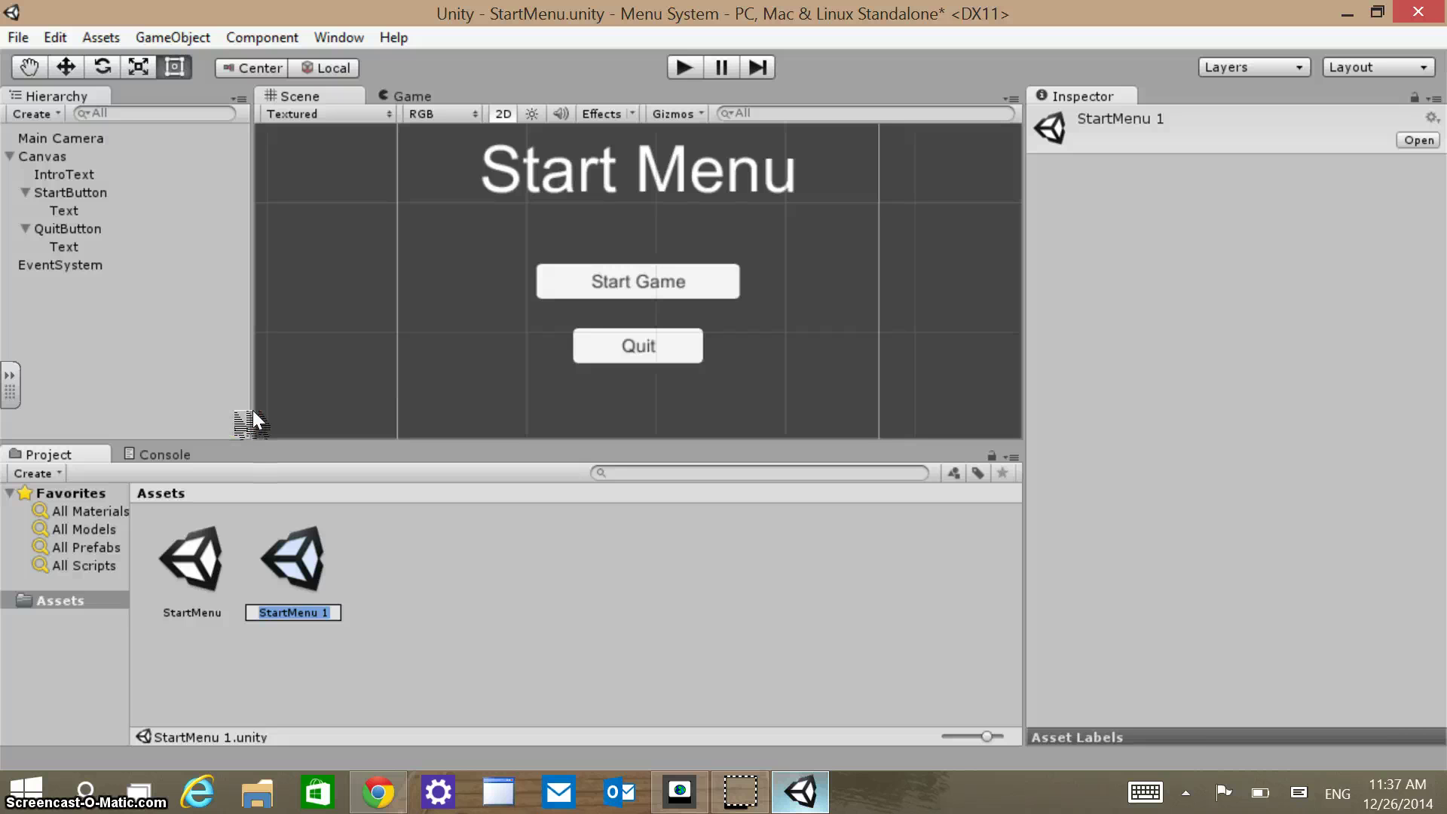
text(Level)
text(0_1)
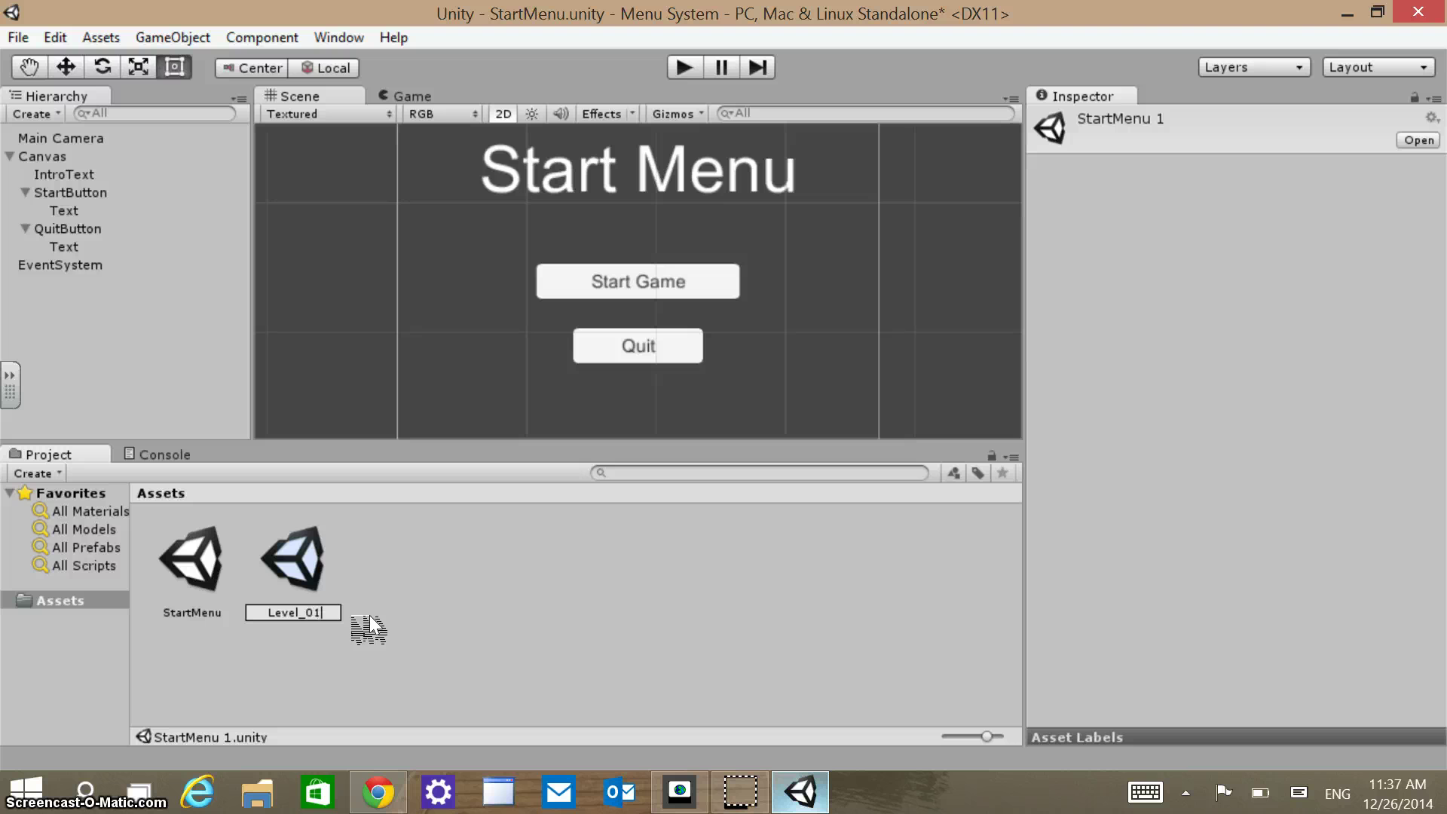
key(Return)
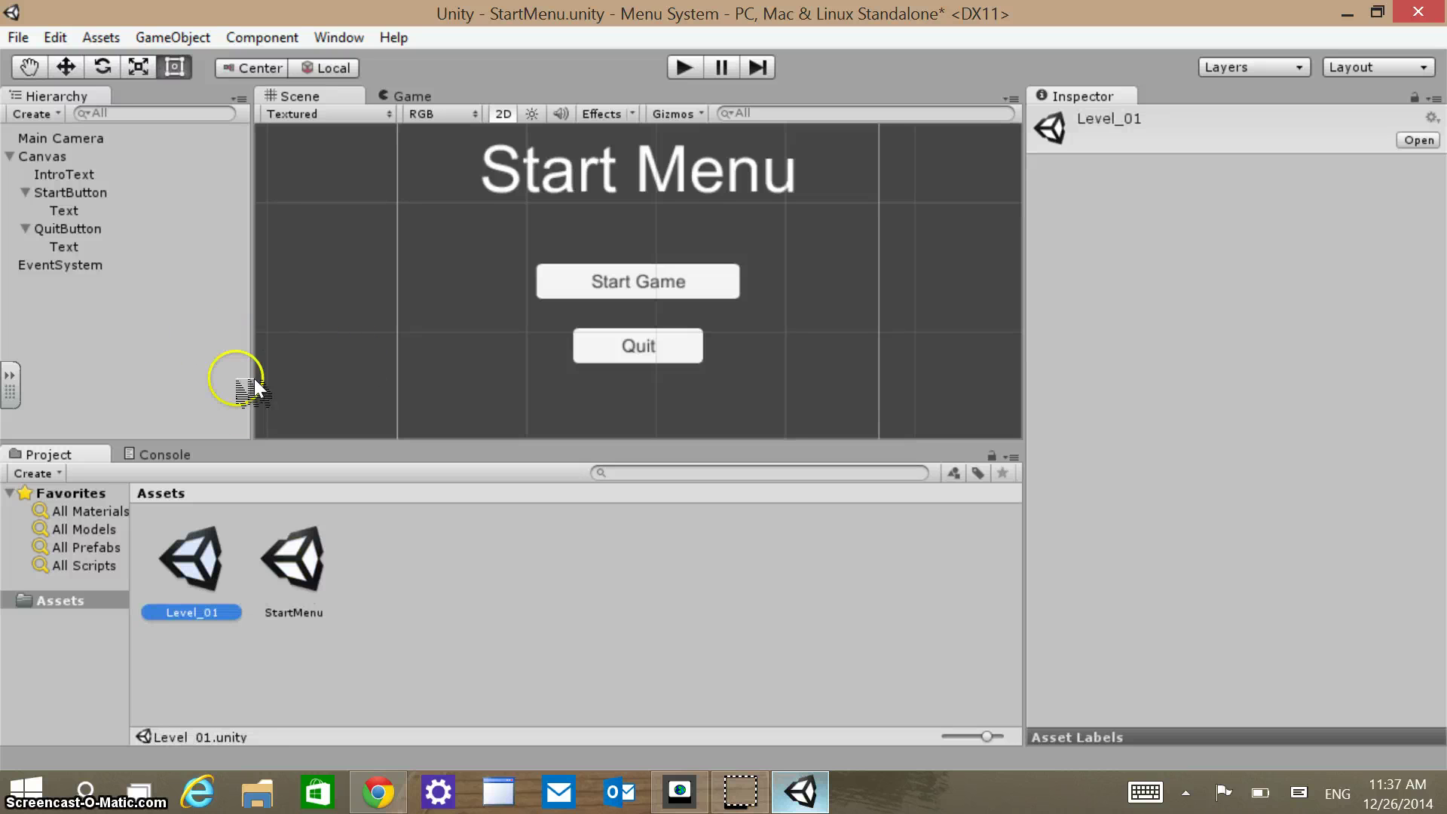
Open the Level_01 scene, saving the pending changes to the StartMenu scene.
drag(151, 377, 151, 377)
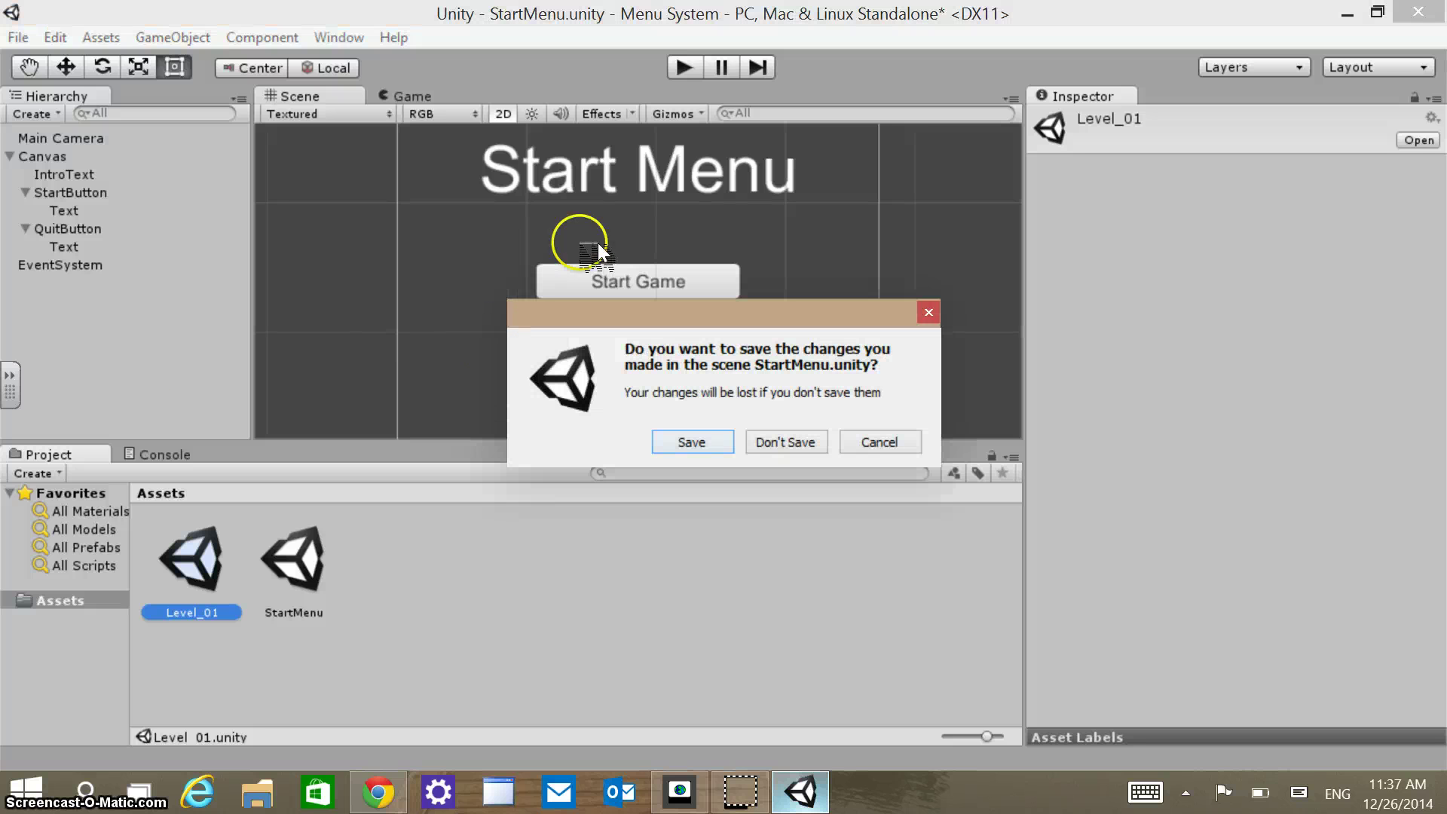
key(Return)
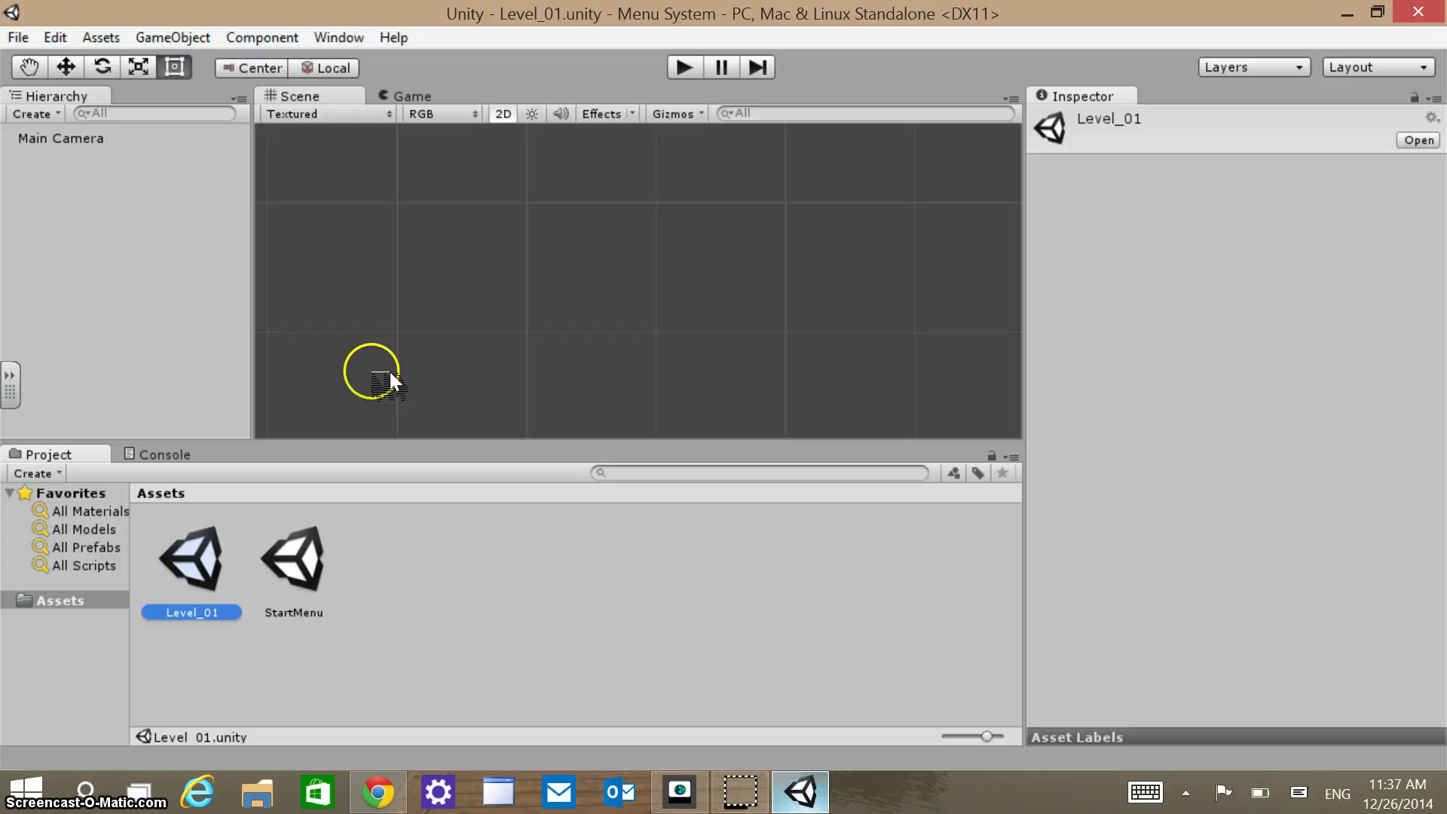
drag(216, 396, 526, 295)
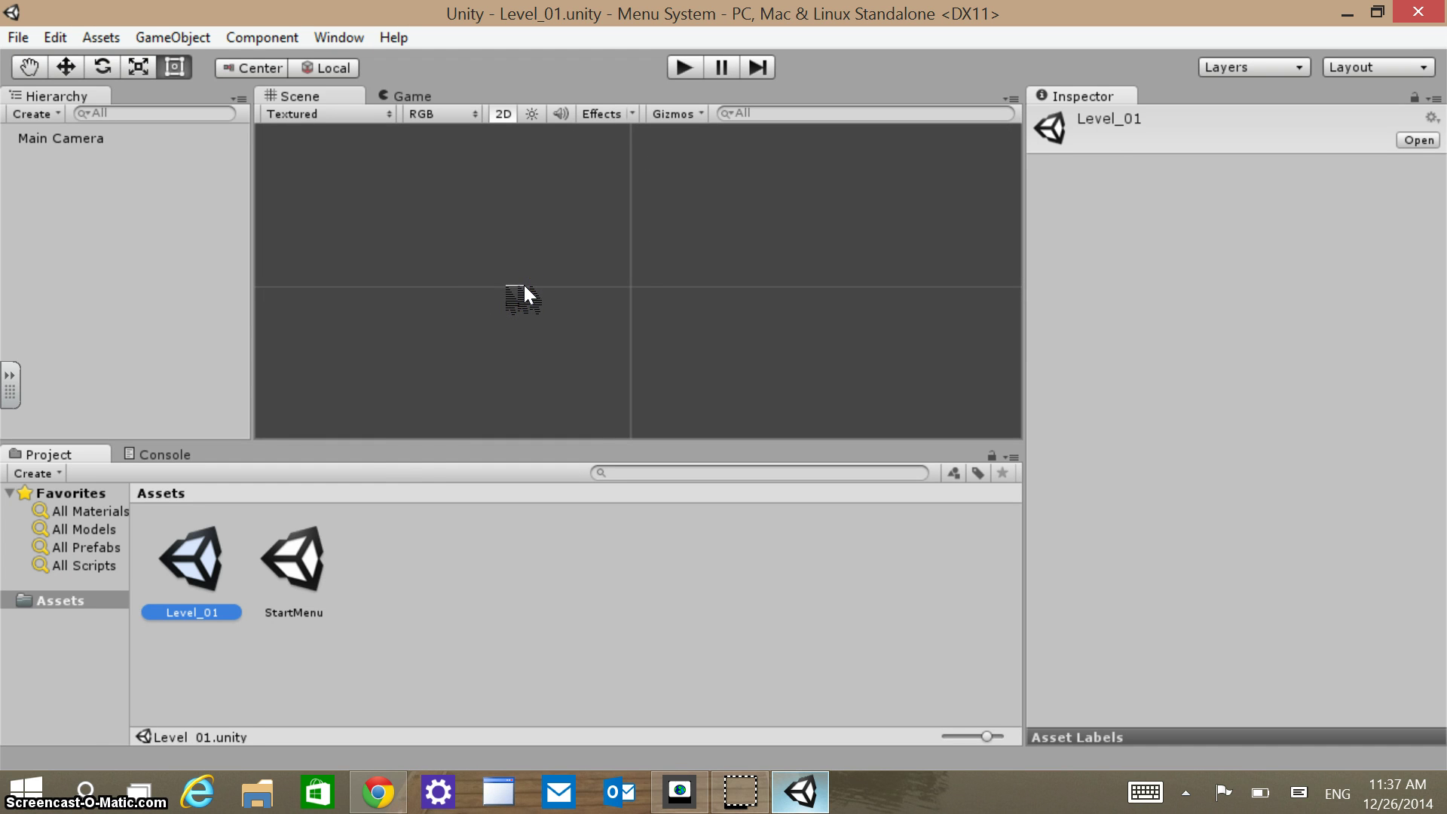
Reopen the StartMenu scene and check that its canvas holds the title and both buttons.
click(315, 583)
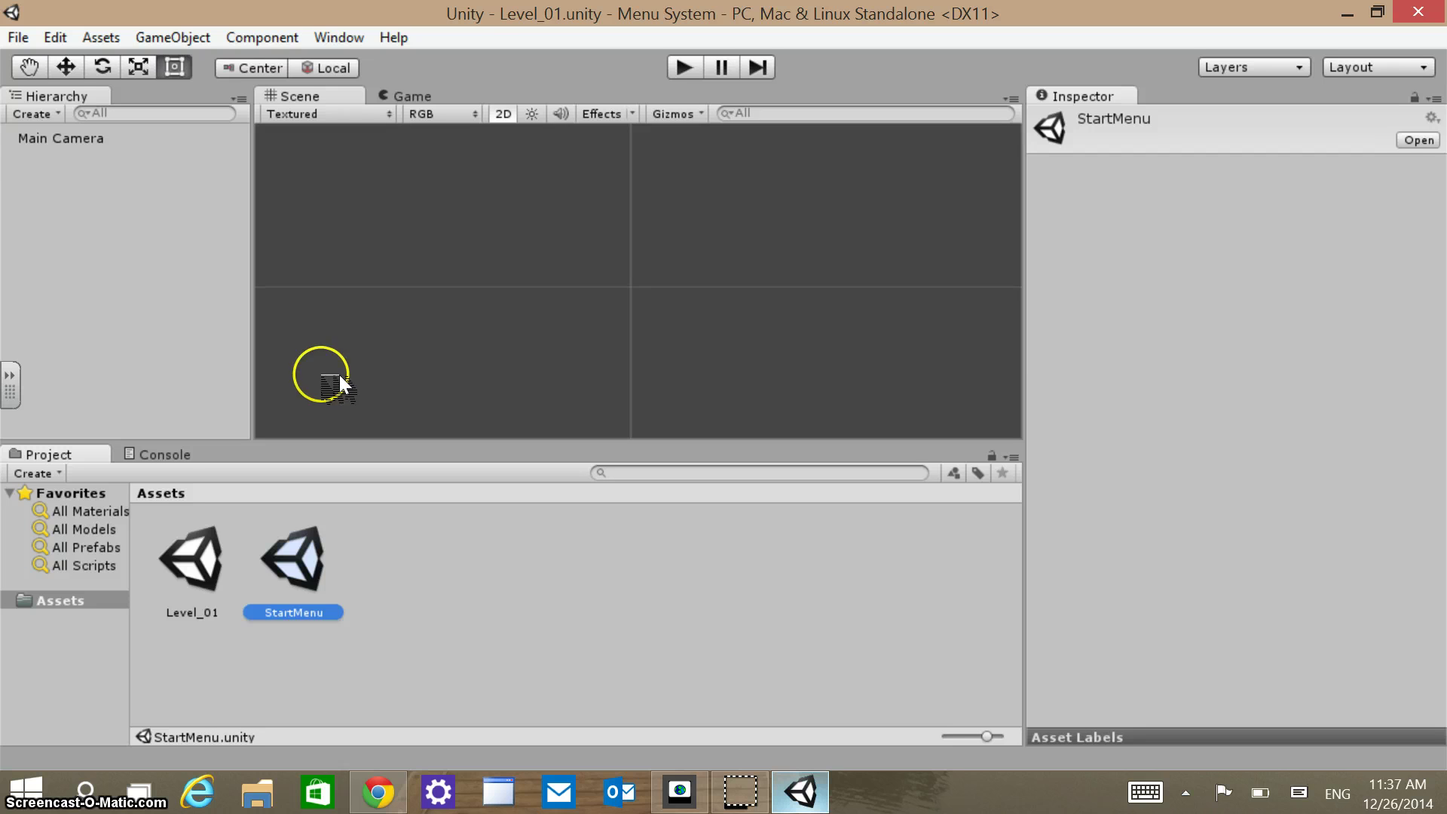
drag(339, 384, 213, 386)
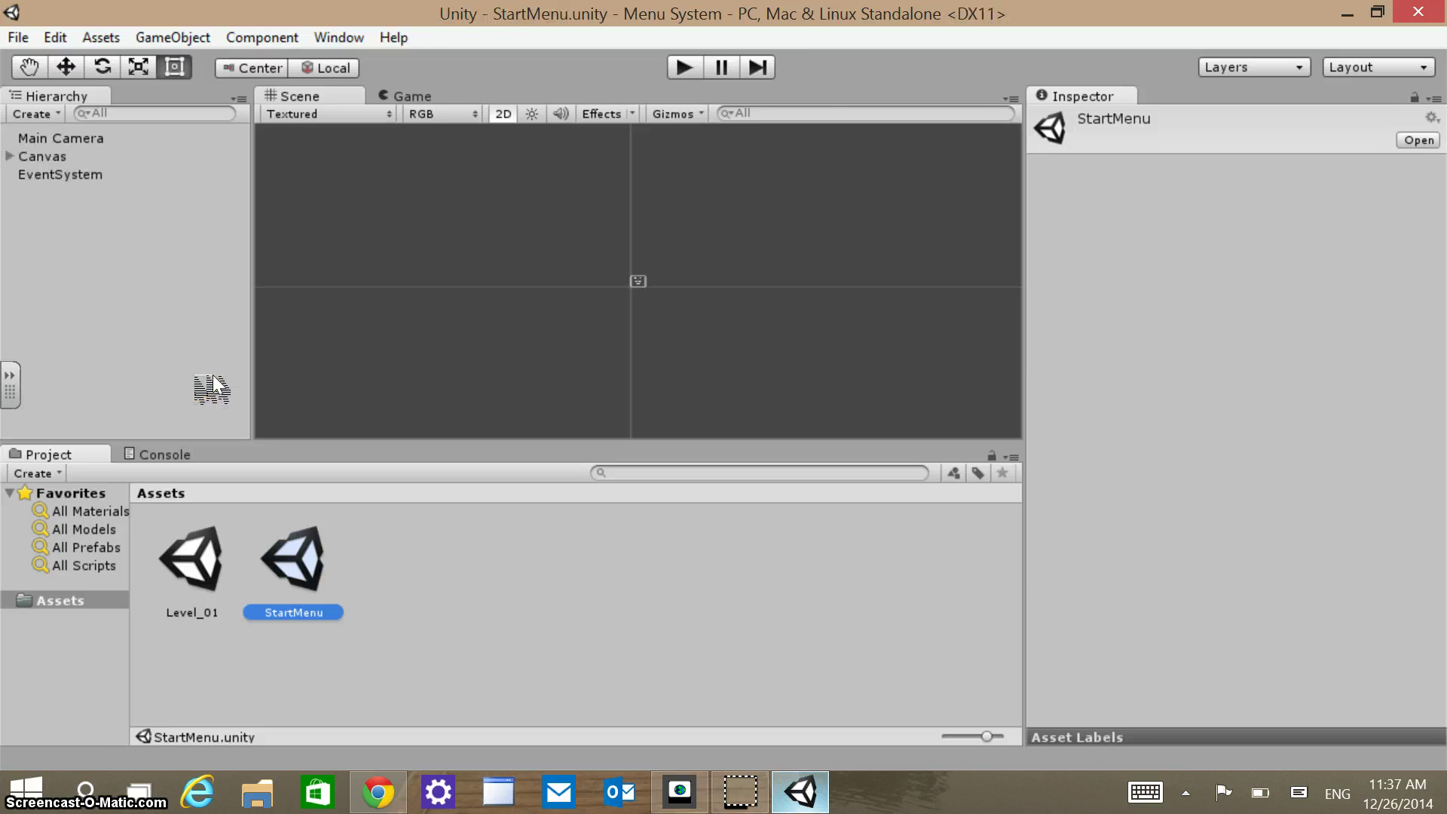
scroll(494, 219, up, 1)
scroll(495, 218, up, 5)
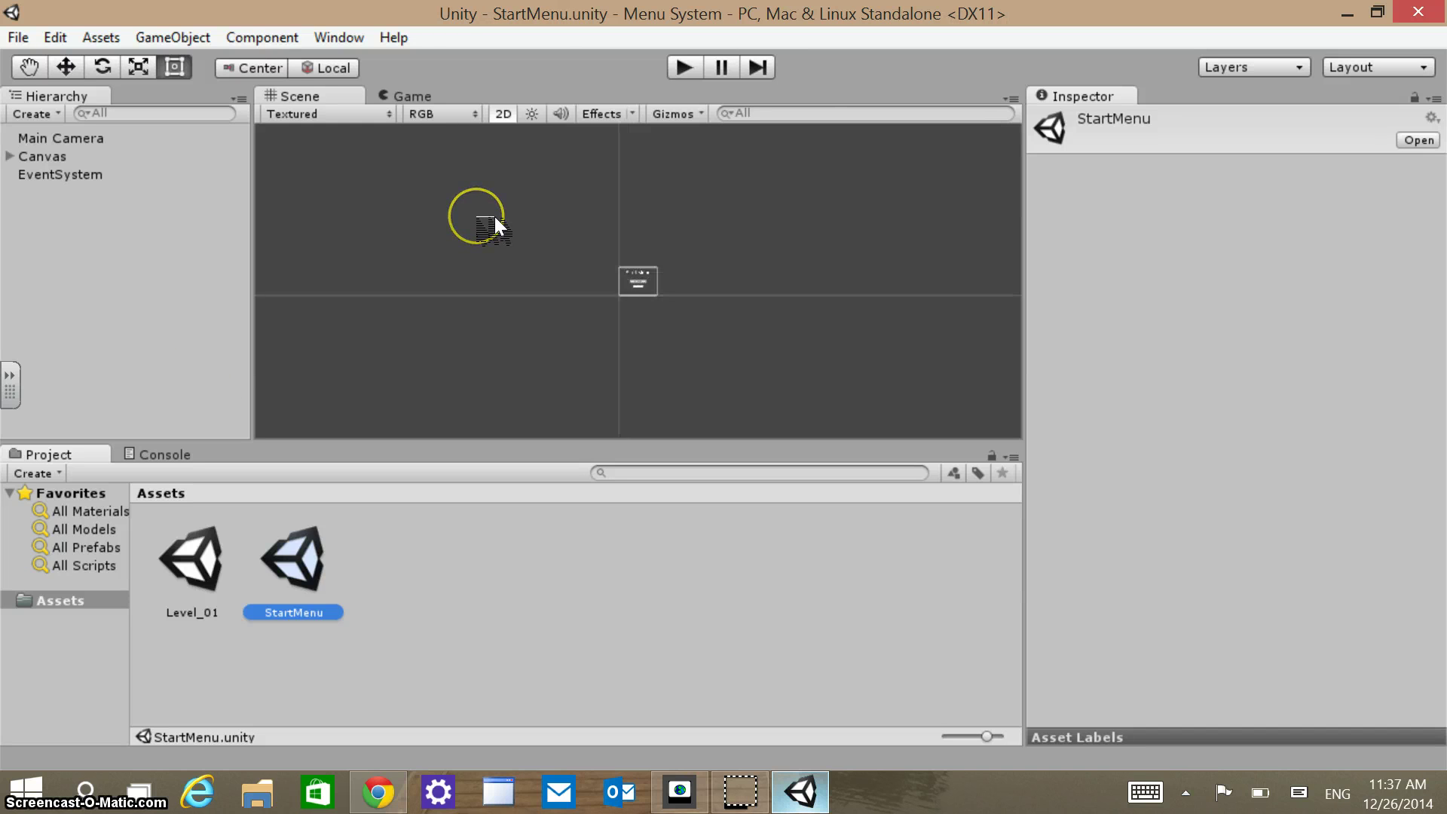
scroll(495, 218, up, 5)
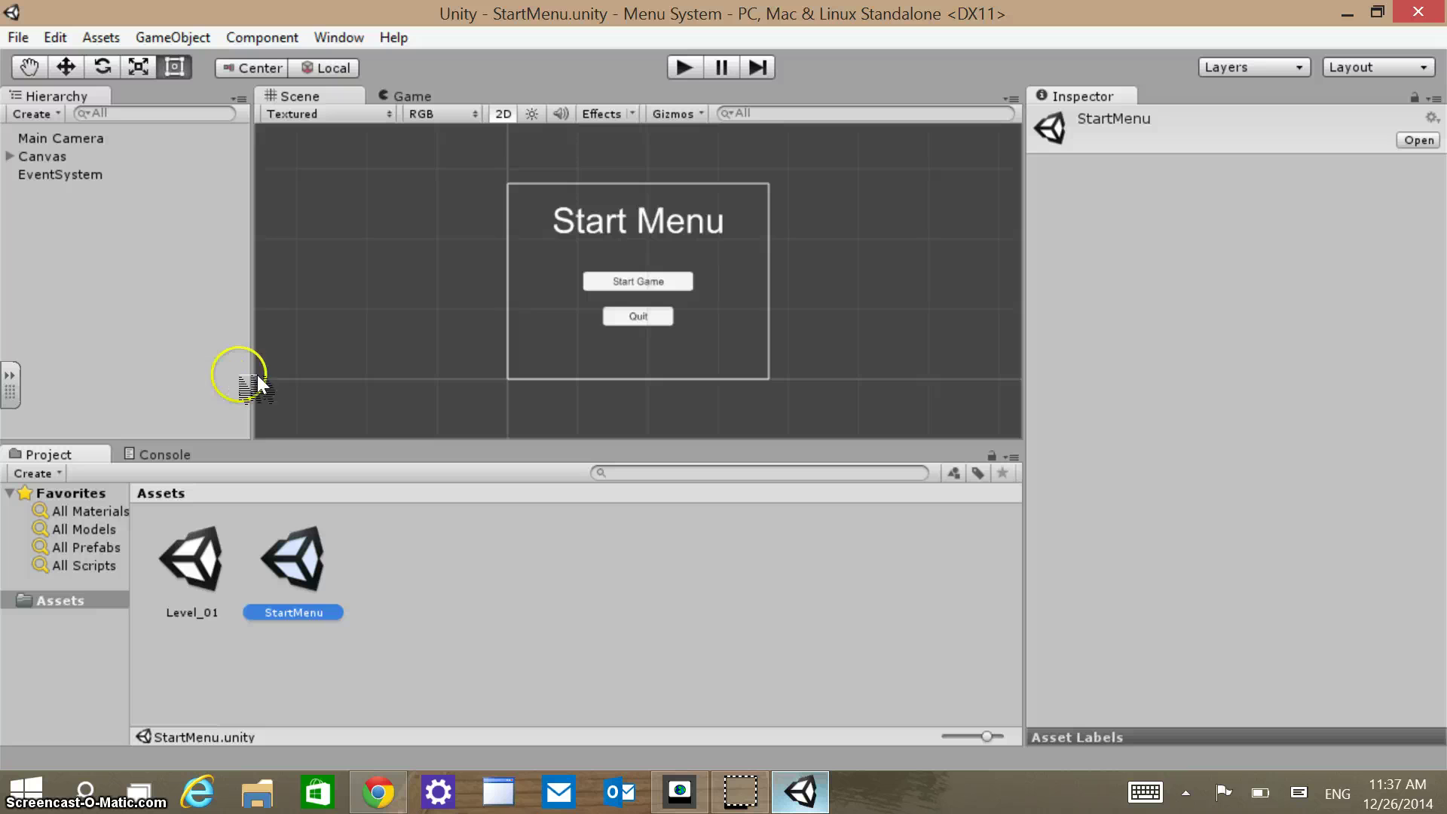
Delete the Level_01 scene asset and save the StartMenu scene.
right_click(195, 571)
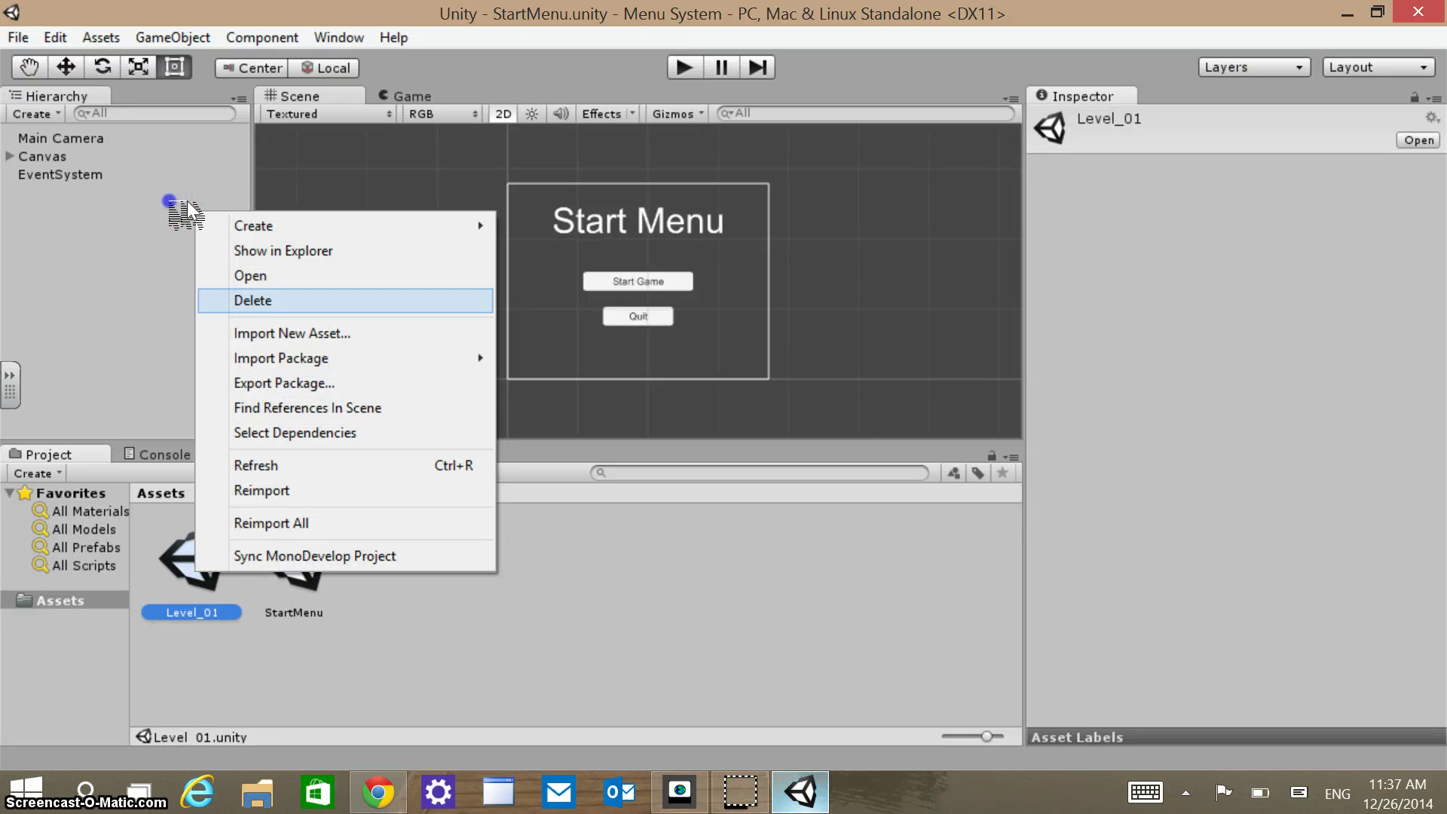
click(279, 300)
key(Escape)
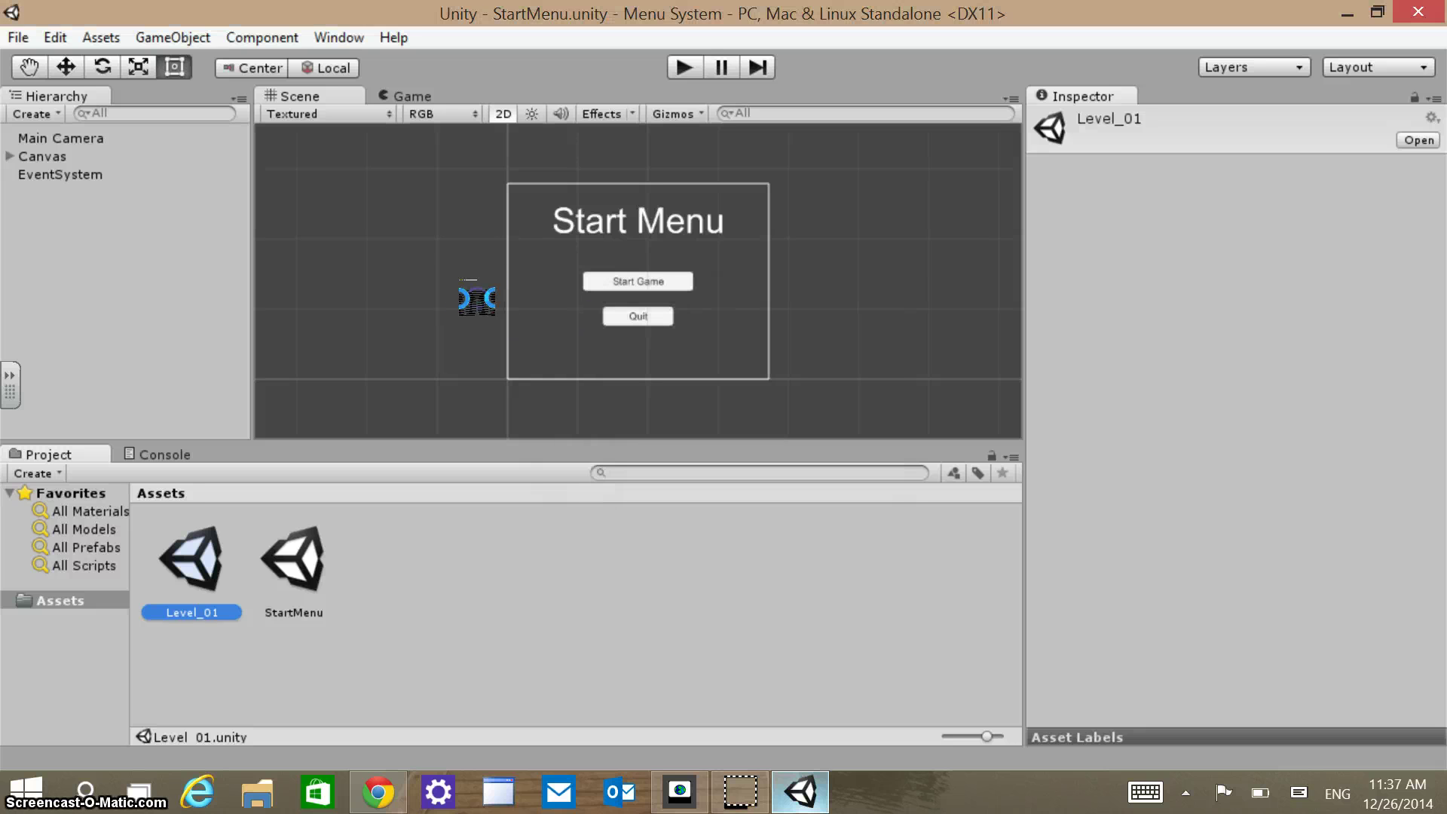
click(213, 565)
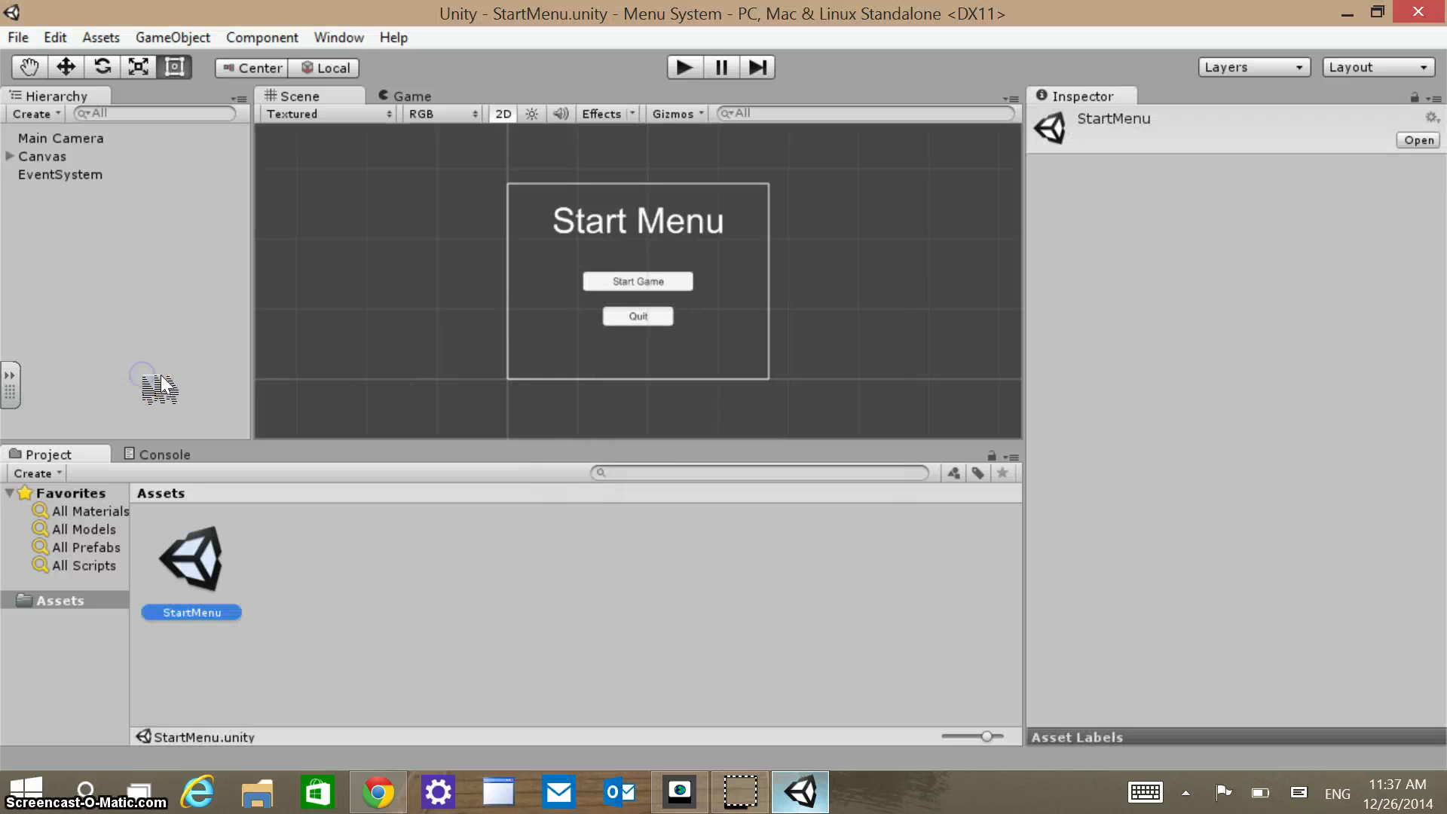
click(18, 37)
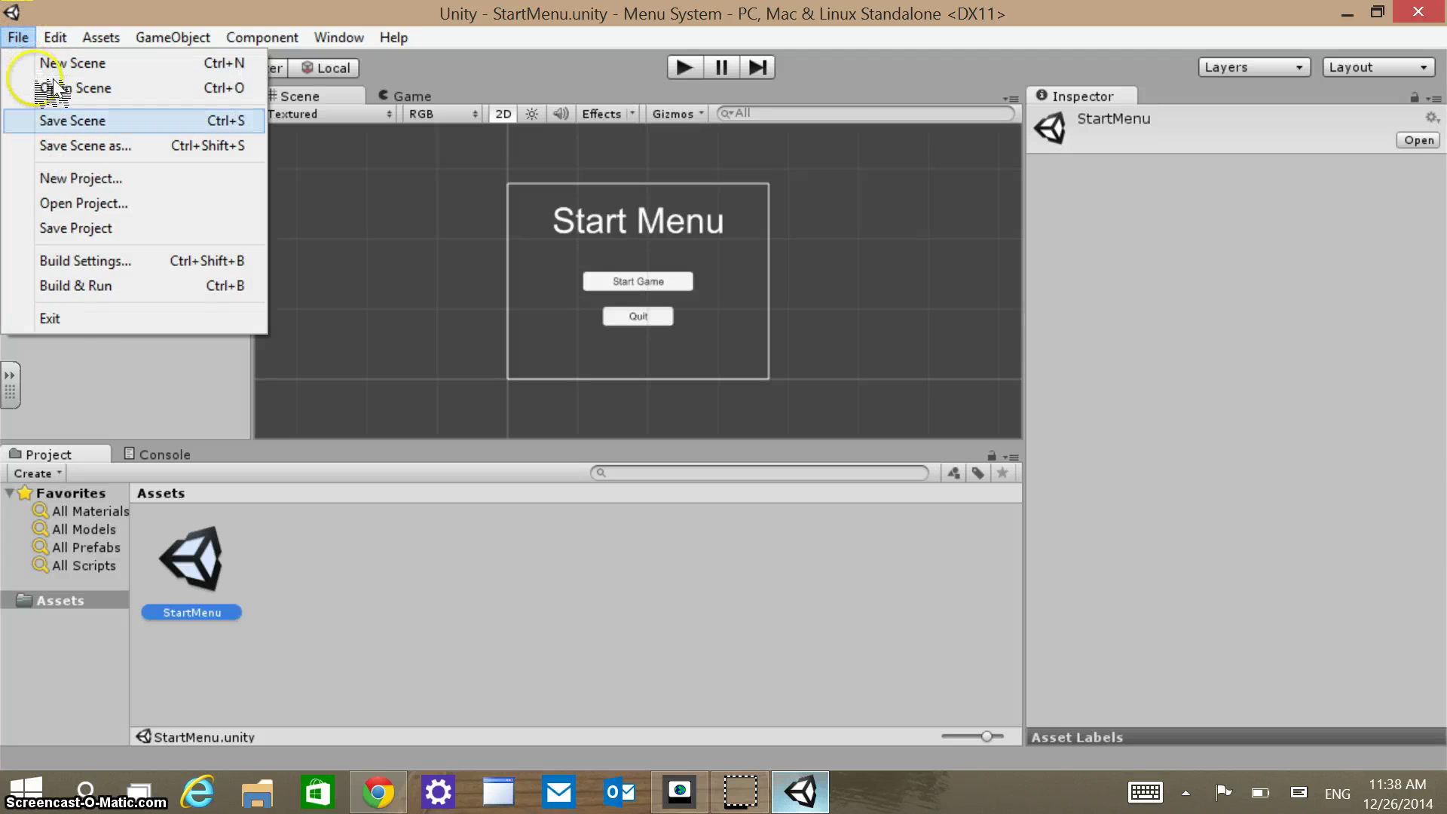
click(54, 118)
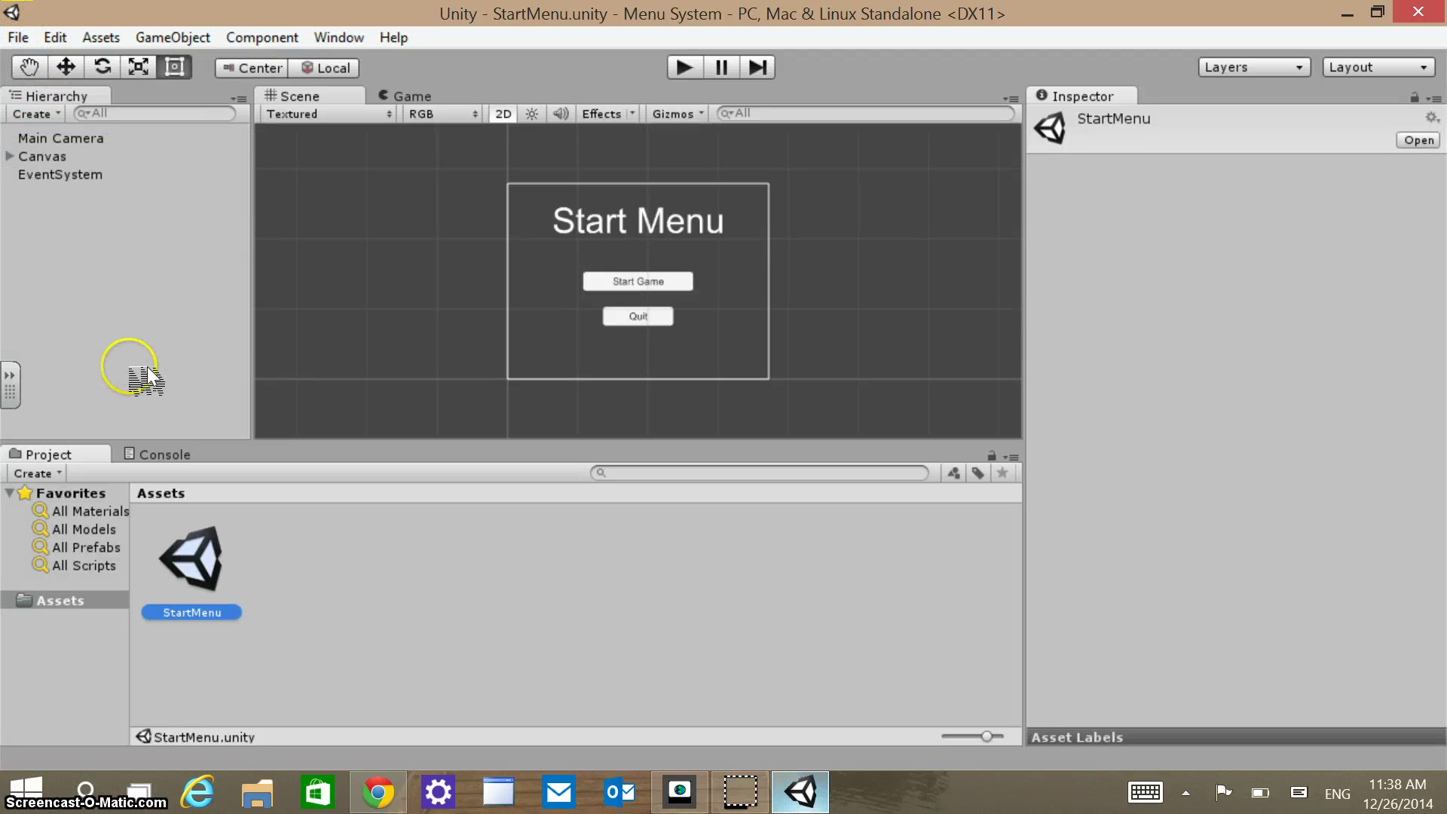
Duplicate the StartMenu scene asset as Level_01 and open the copy.
click(56, 36)
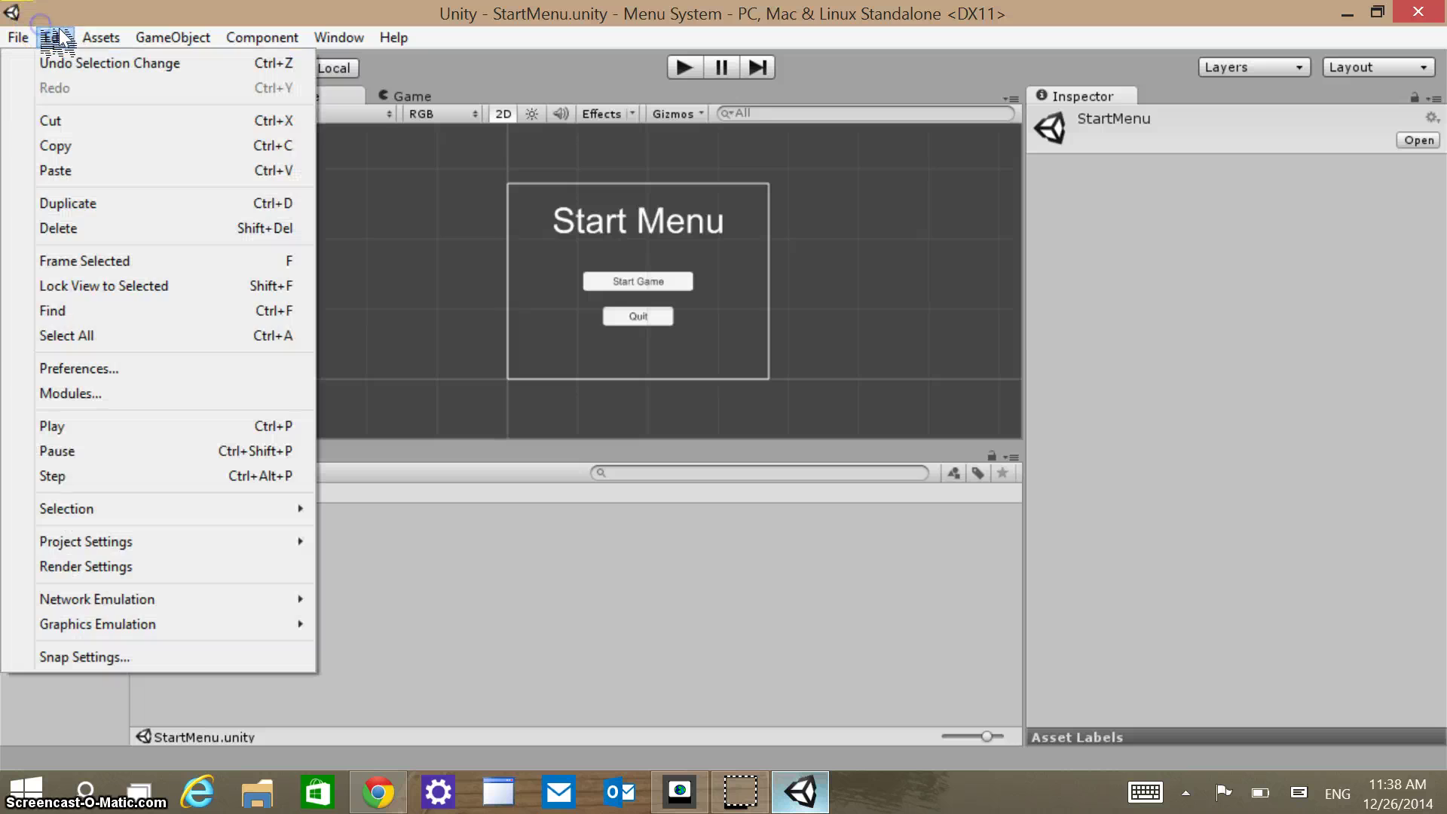
click(72, 147)
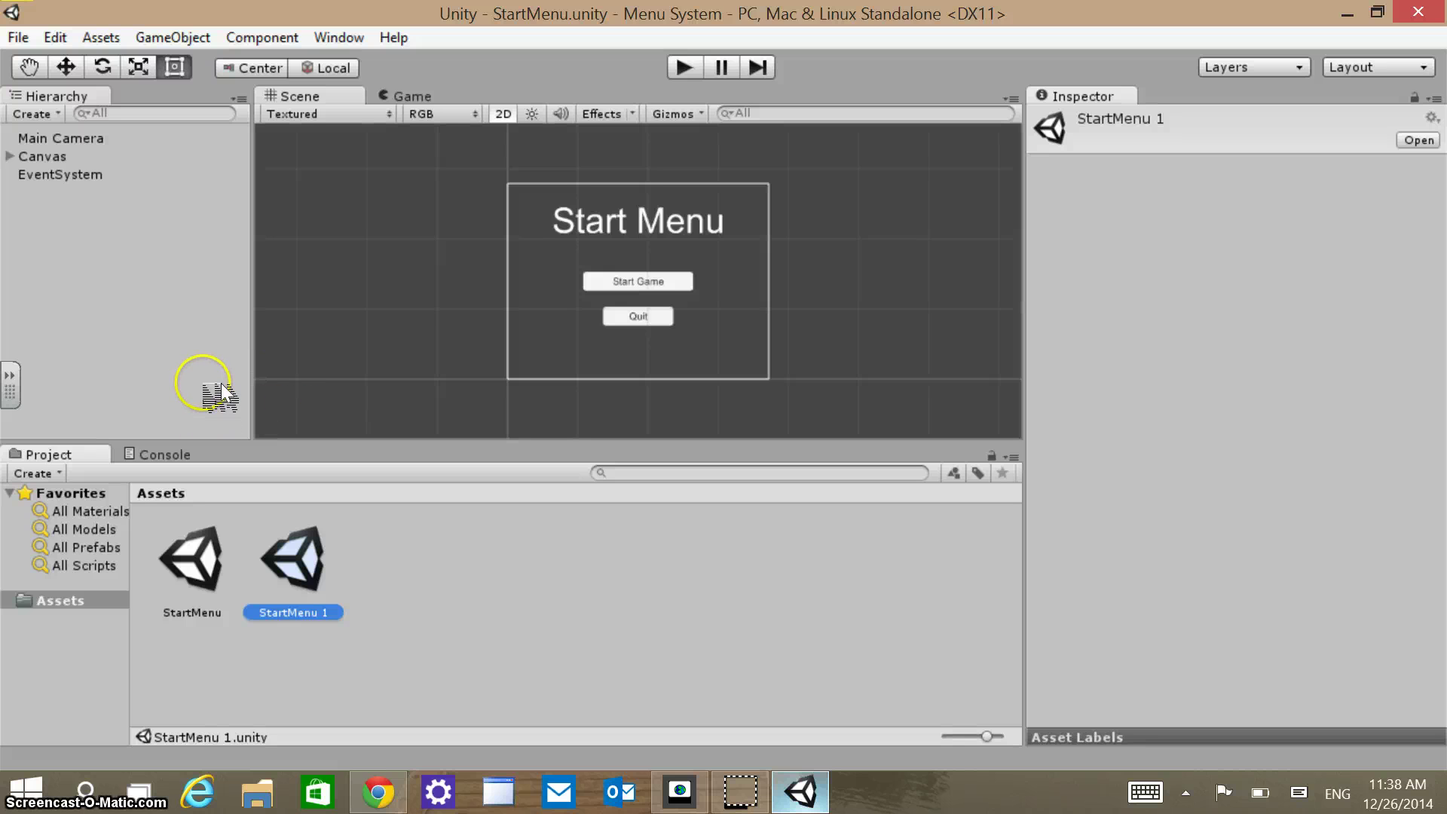
key(F2)
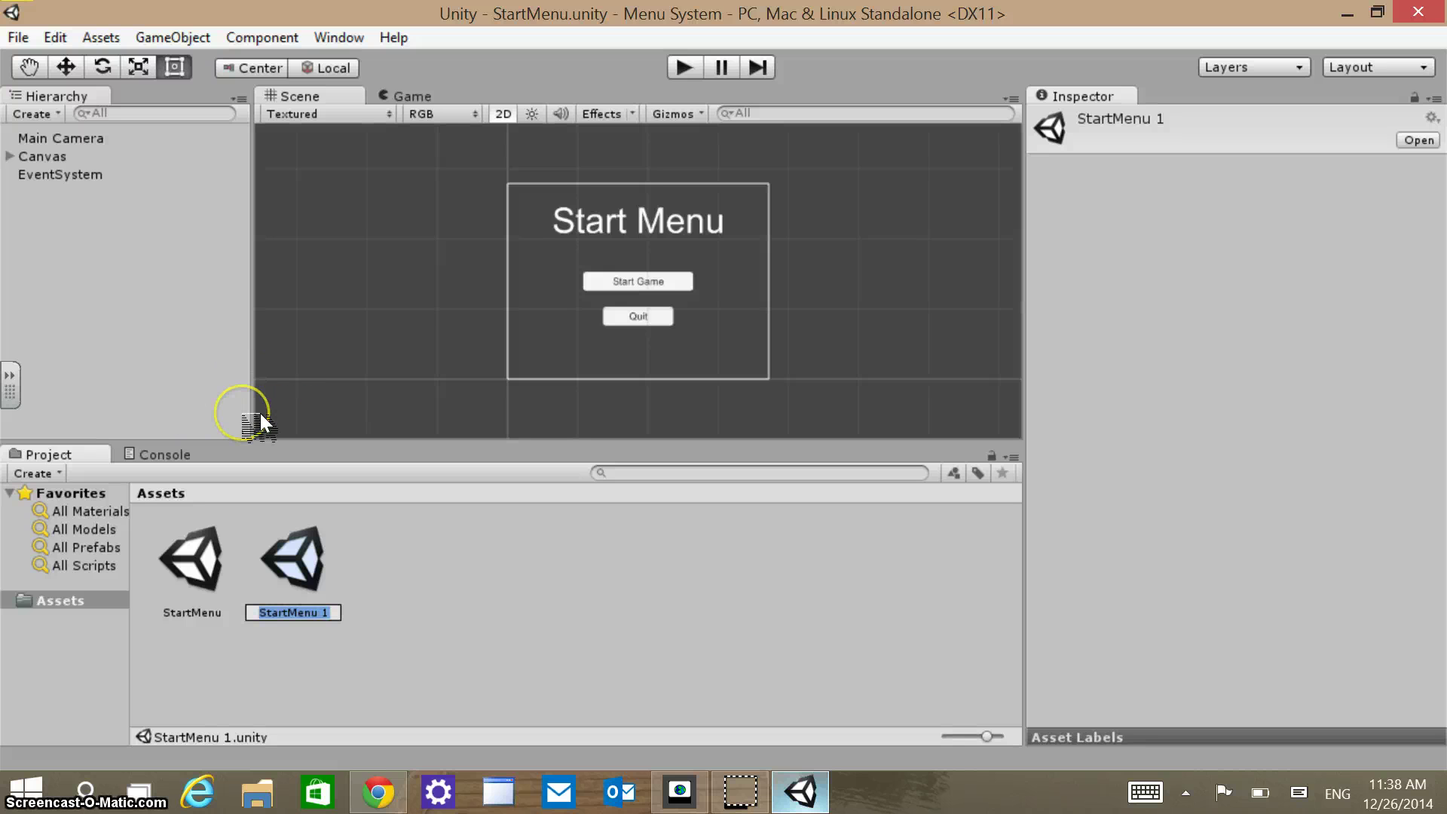
text(Level_01)
key(Return)
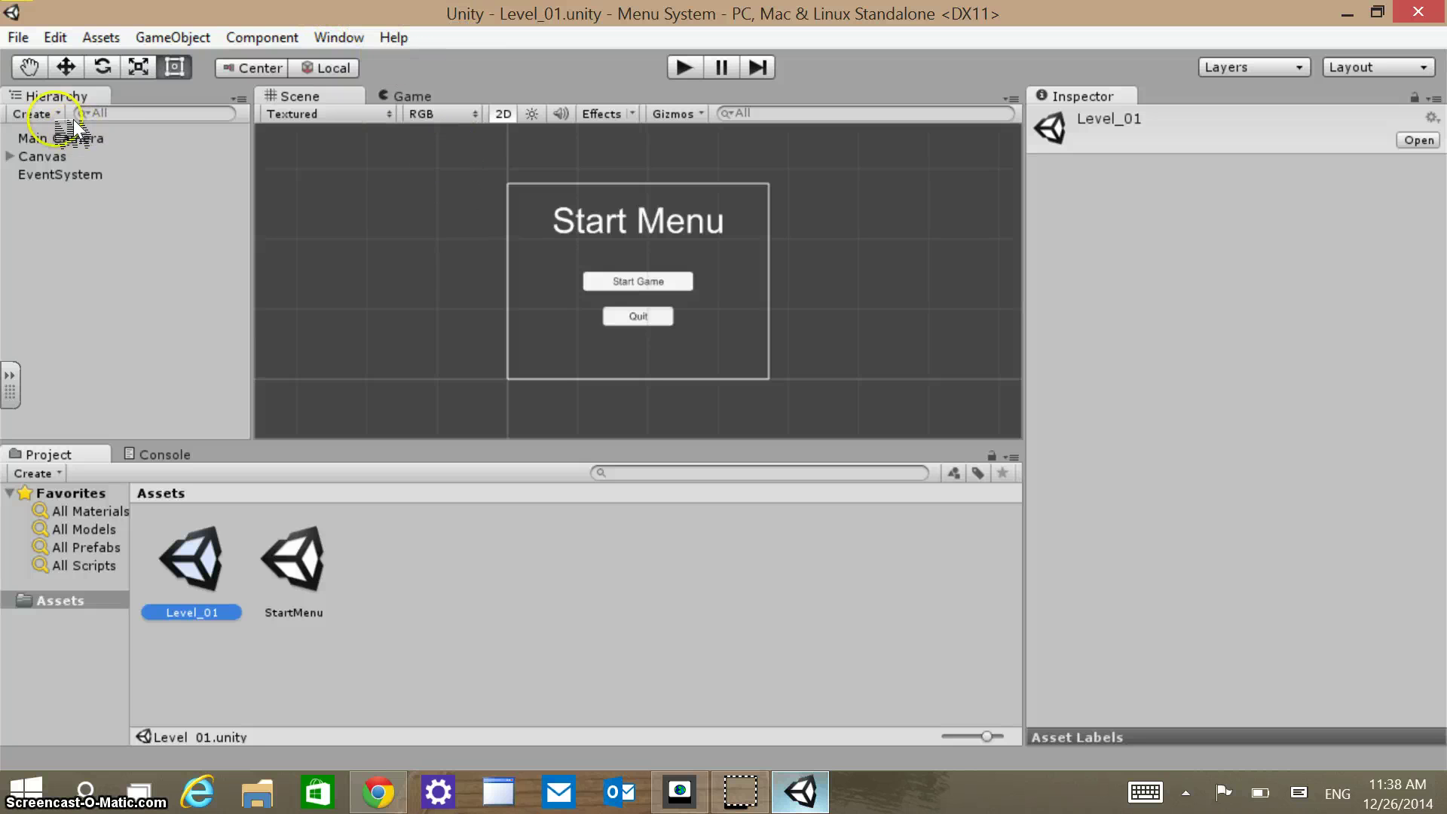
Try to rename the Canvas child StartButton as WinButton.
click(10, 157)
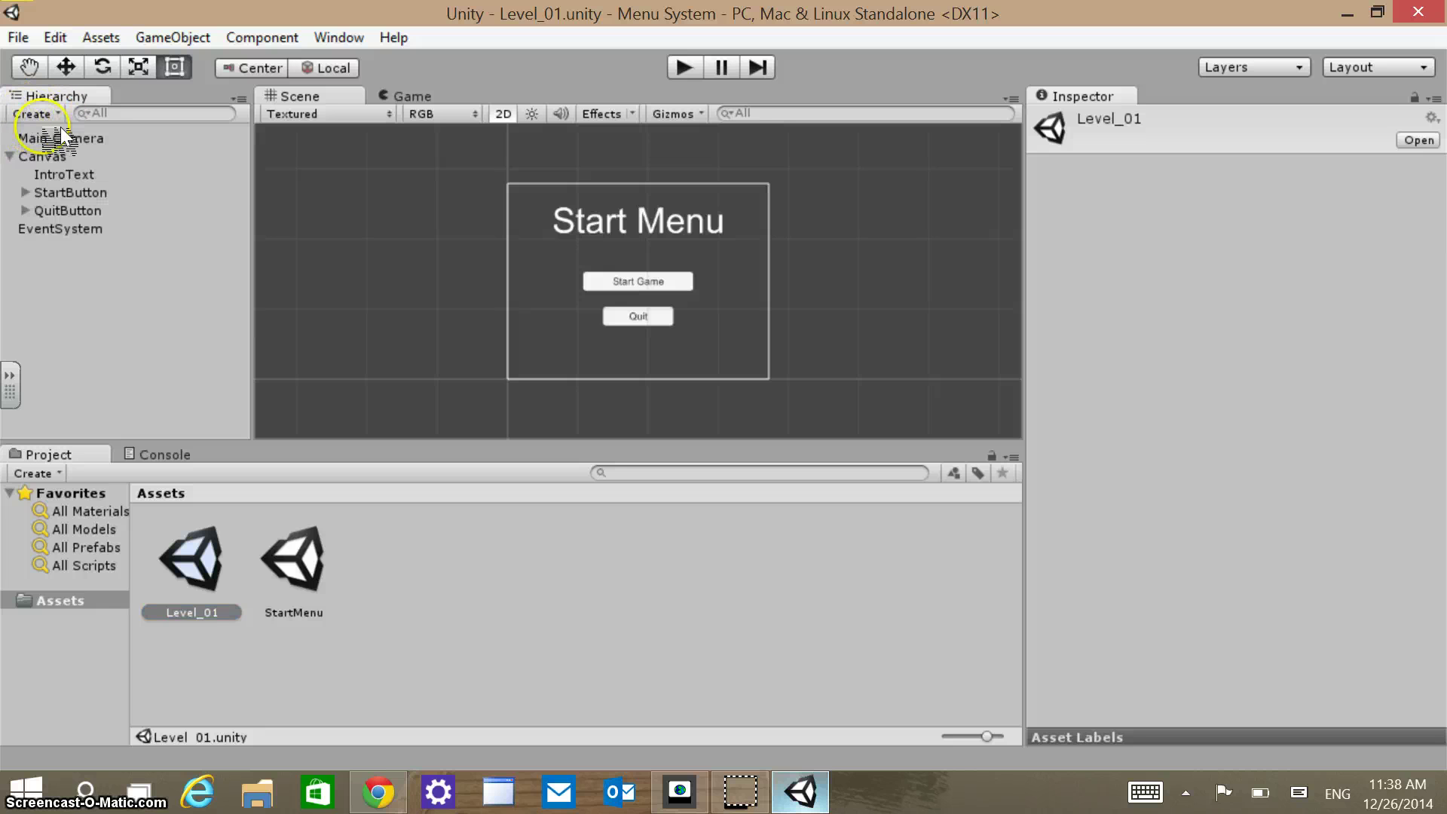
click(65, 192)
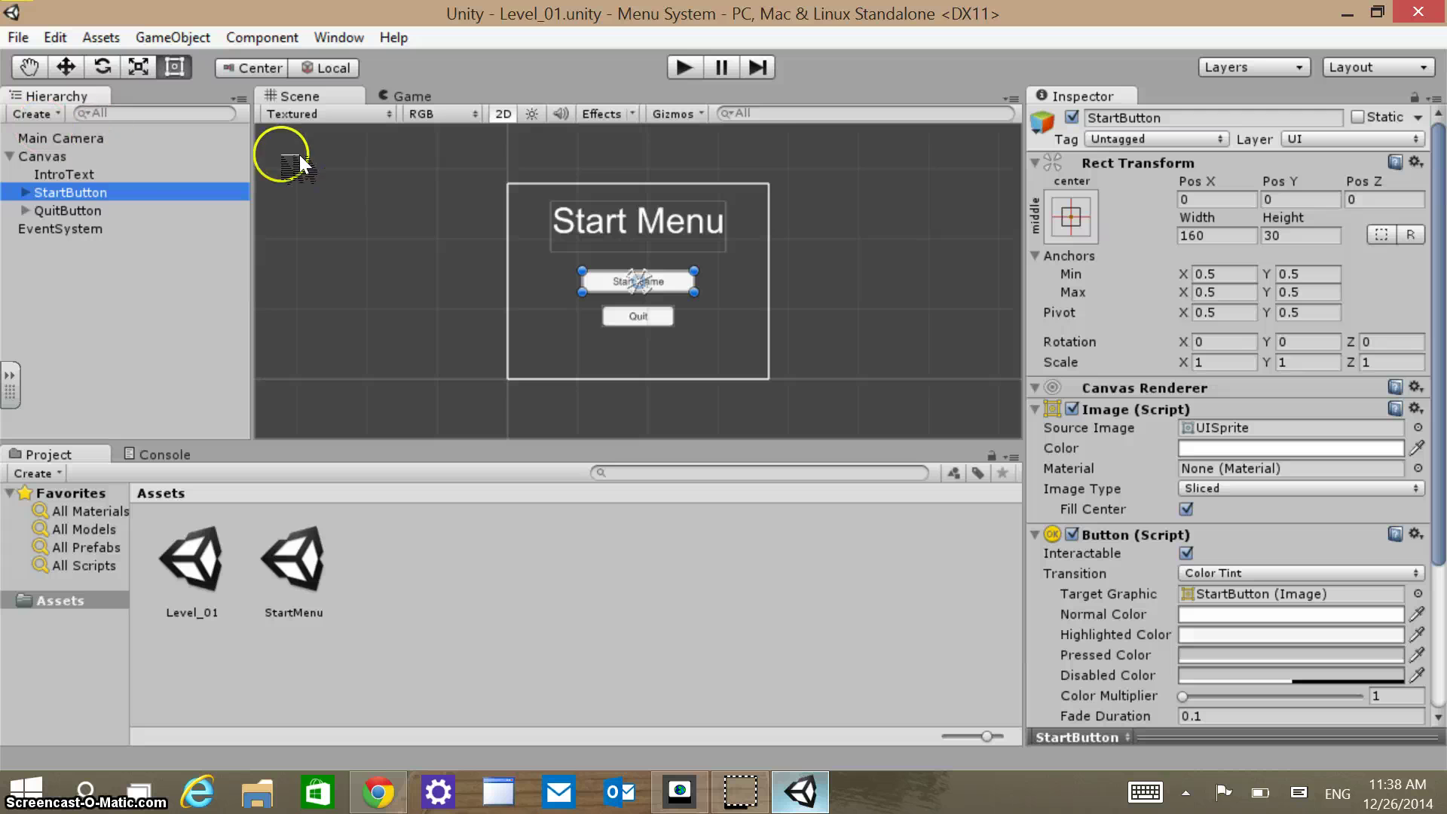
click(1120, 117)
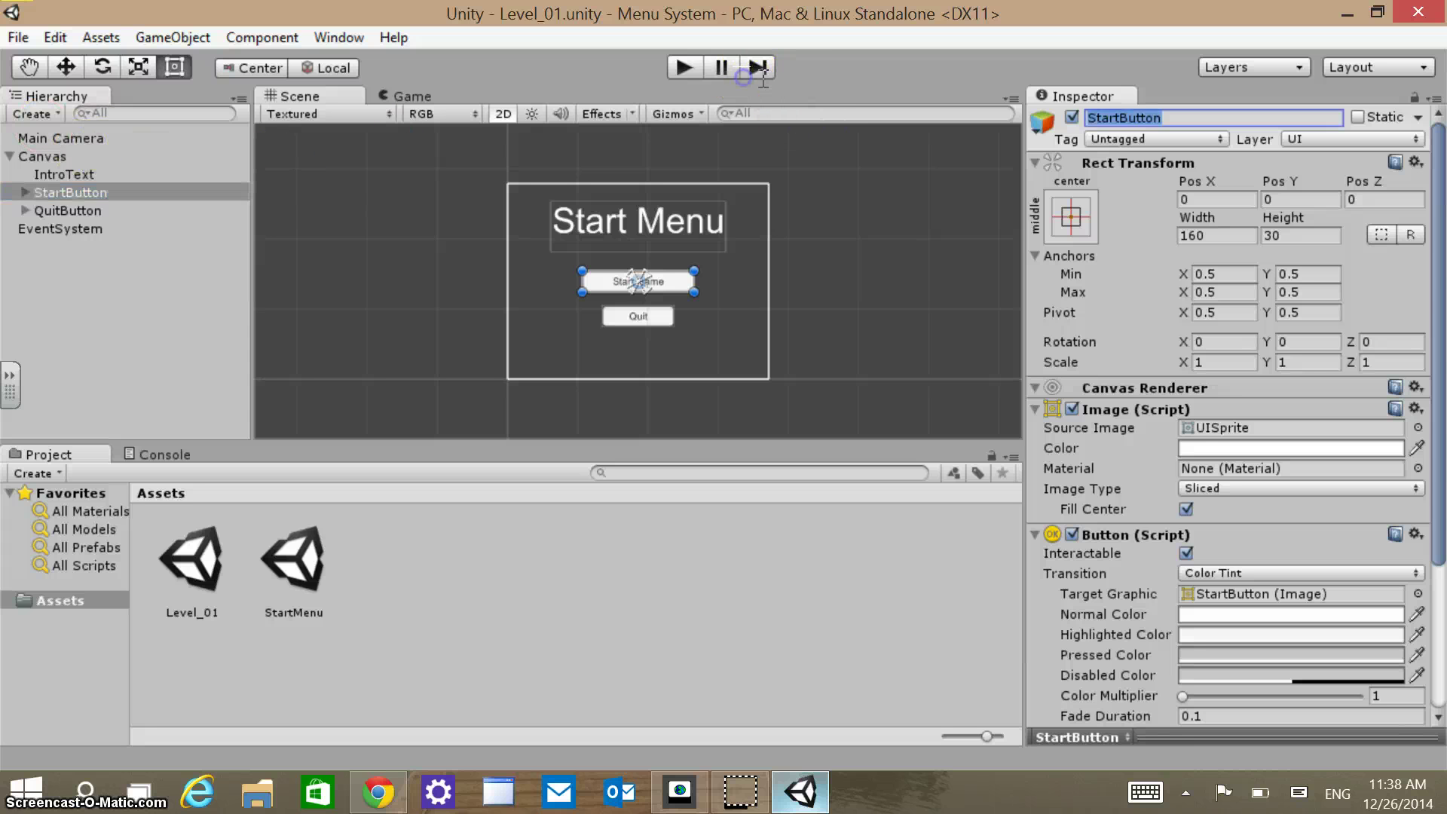
click(1121, 117)
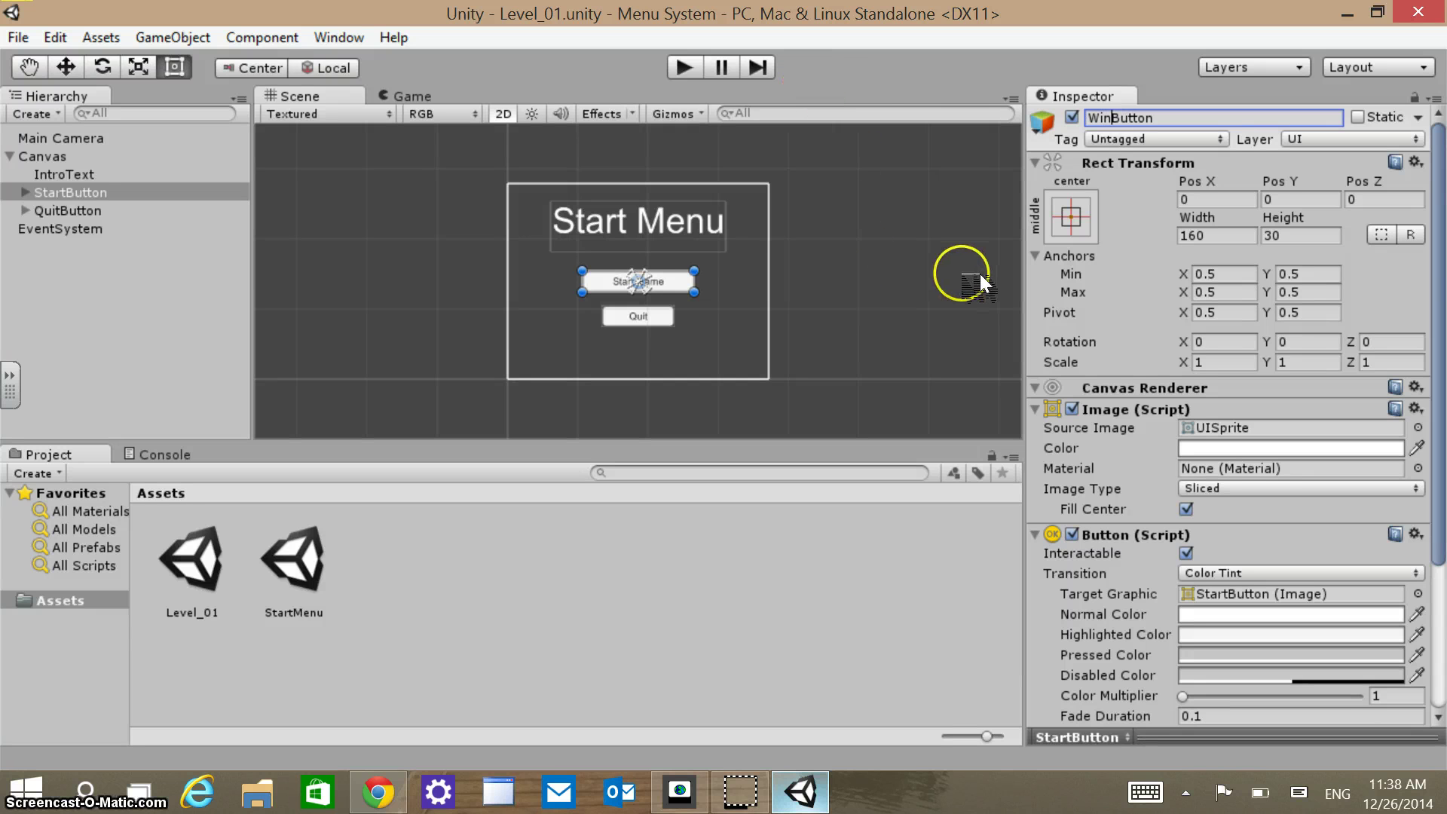
Replace the label in StartButton's Text child with "Win".
drag(1440, 409, 1440, 518)
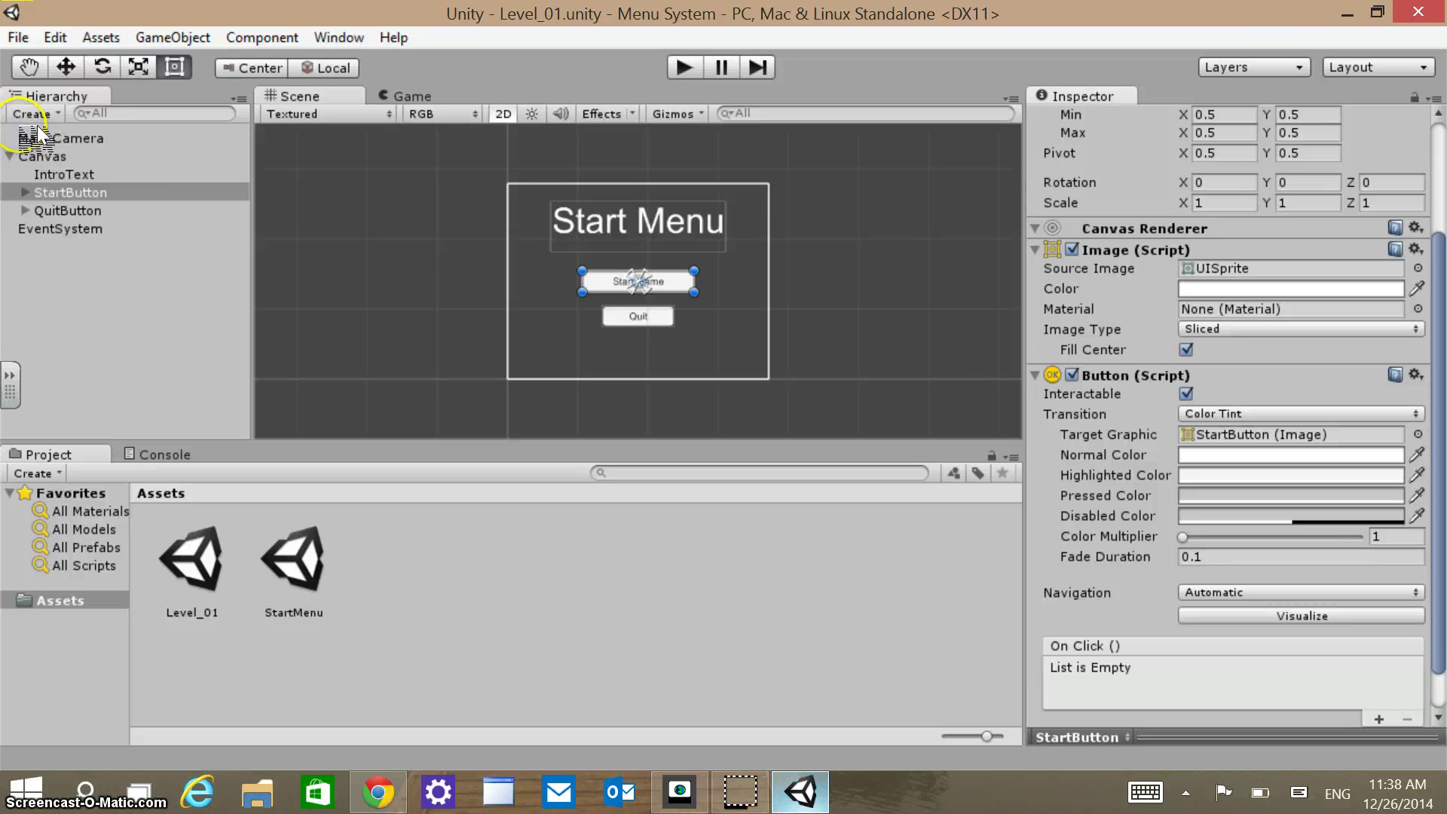
click(26, 193)
click(64, 211)
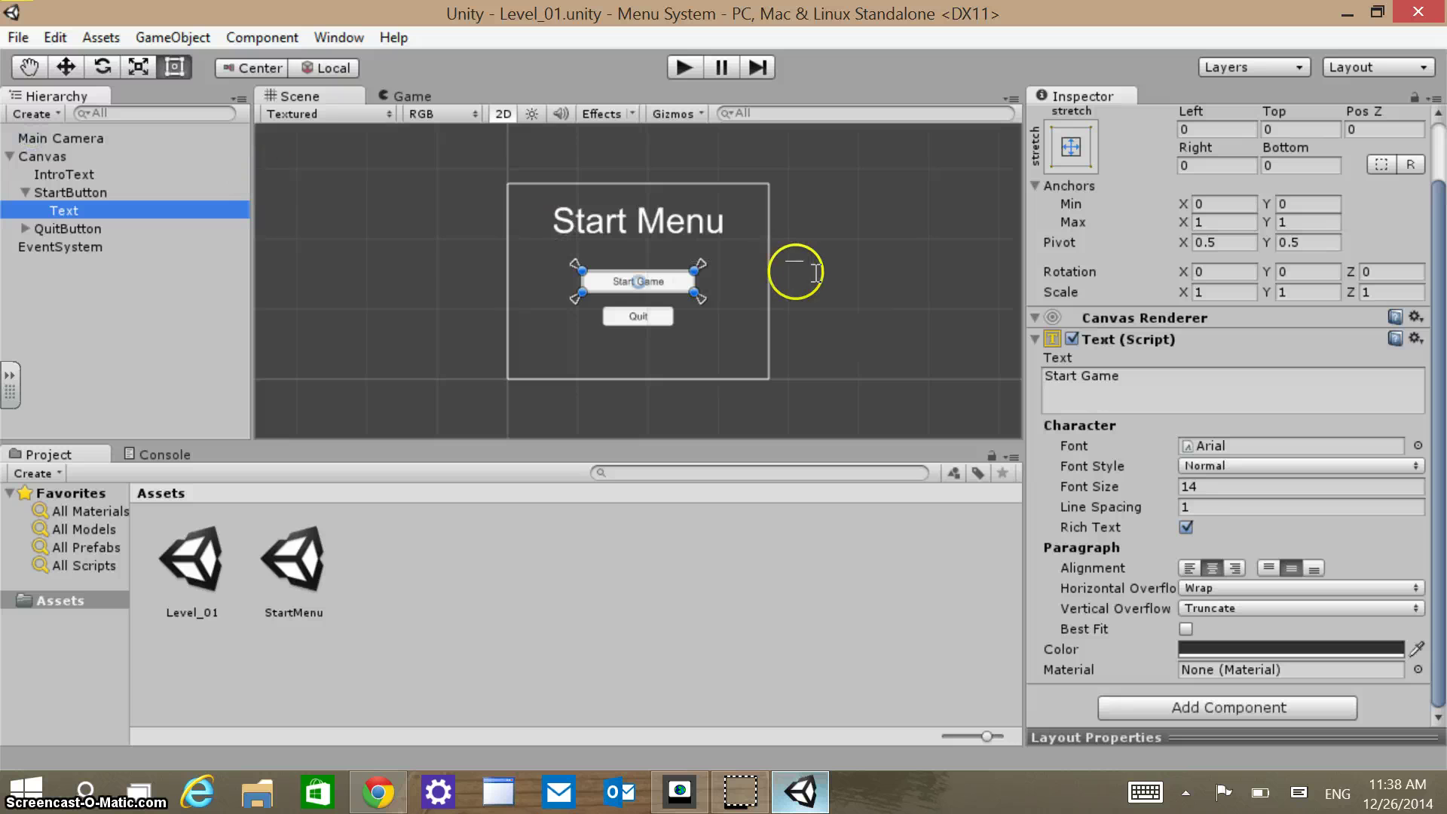
click(1183, 391)
text(EW)
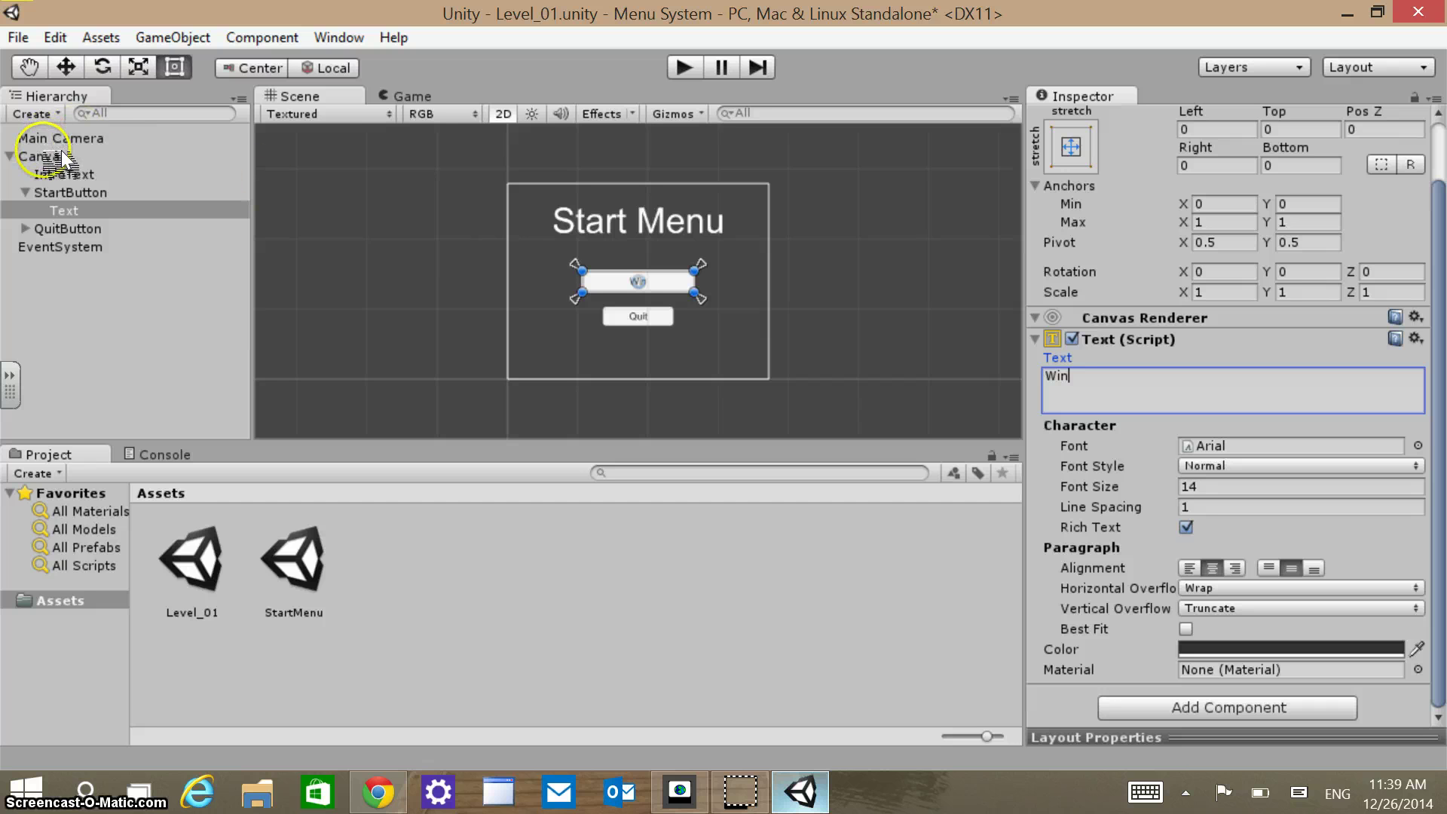
Rename StartButton in the Level_01 scene as WinButton.
click(57, 191)
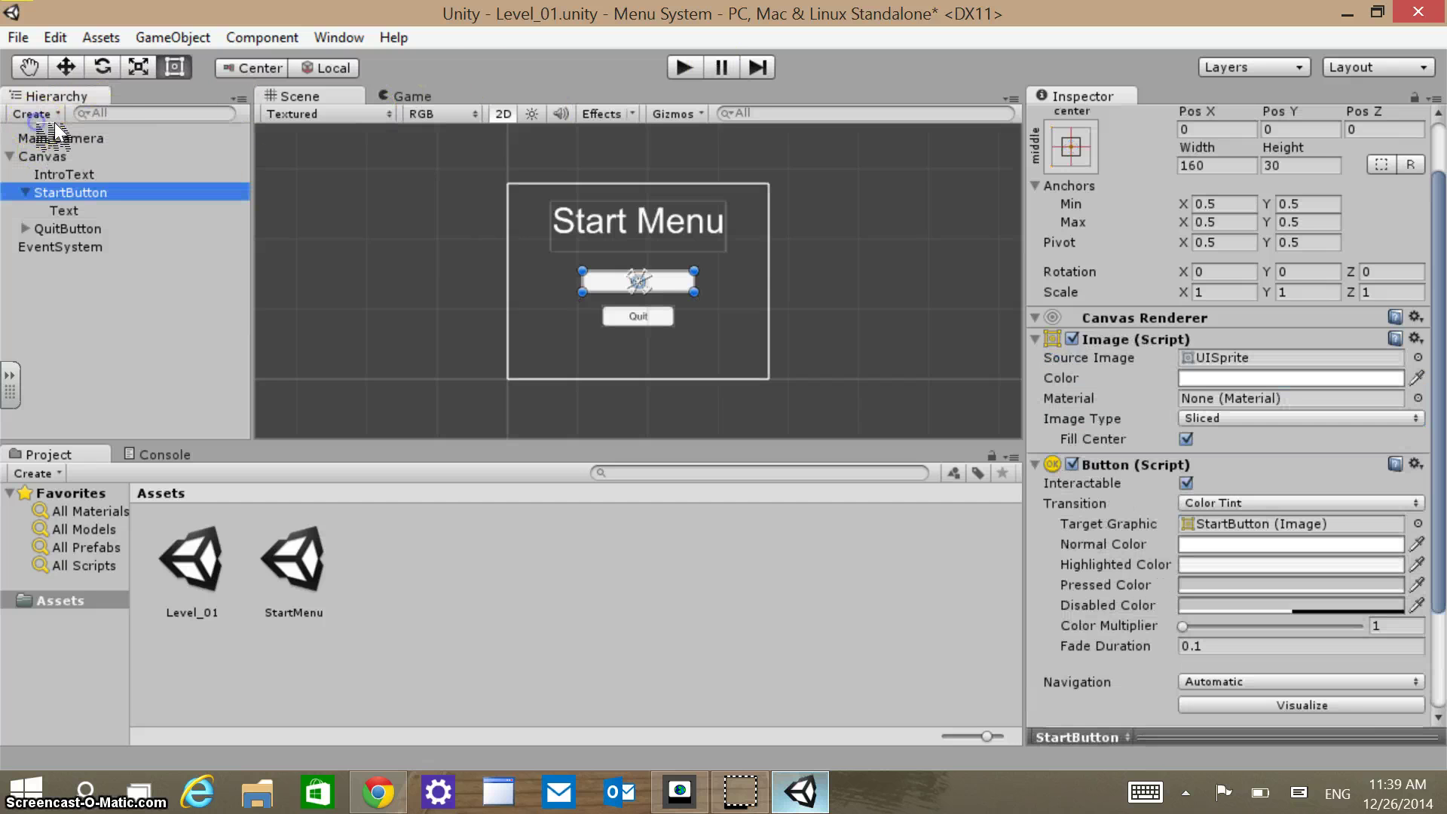
drag(1437, 345, 1441, 193)
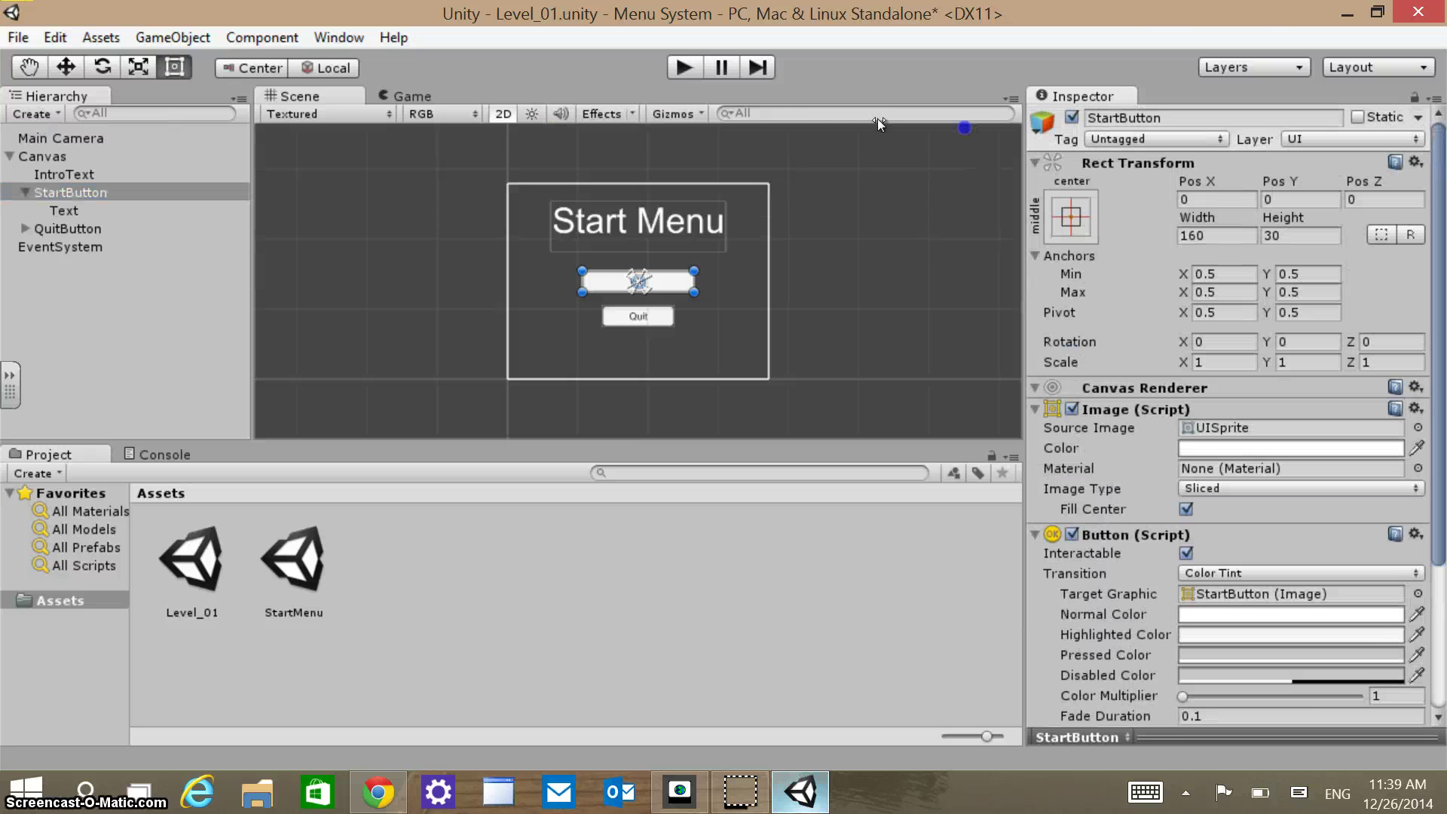
click(1198, 117)
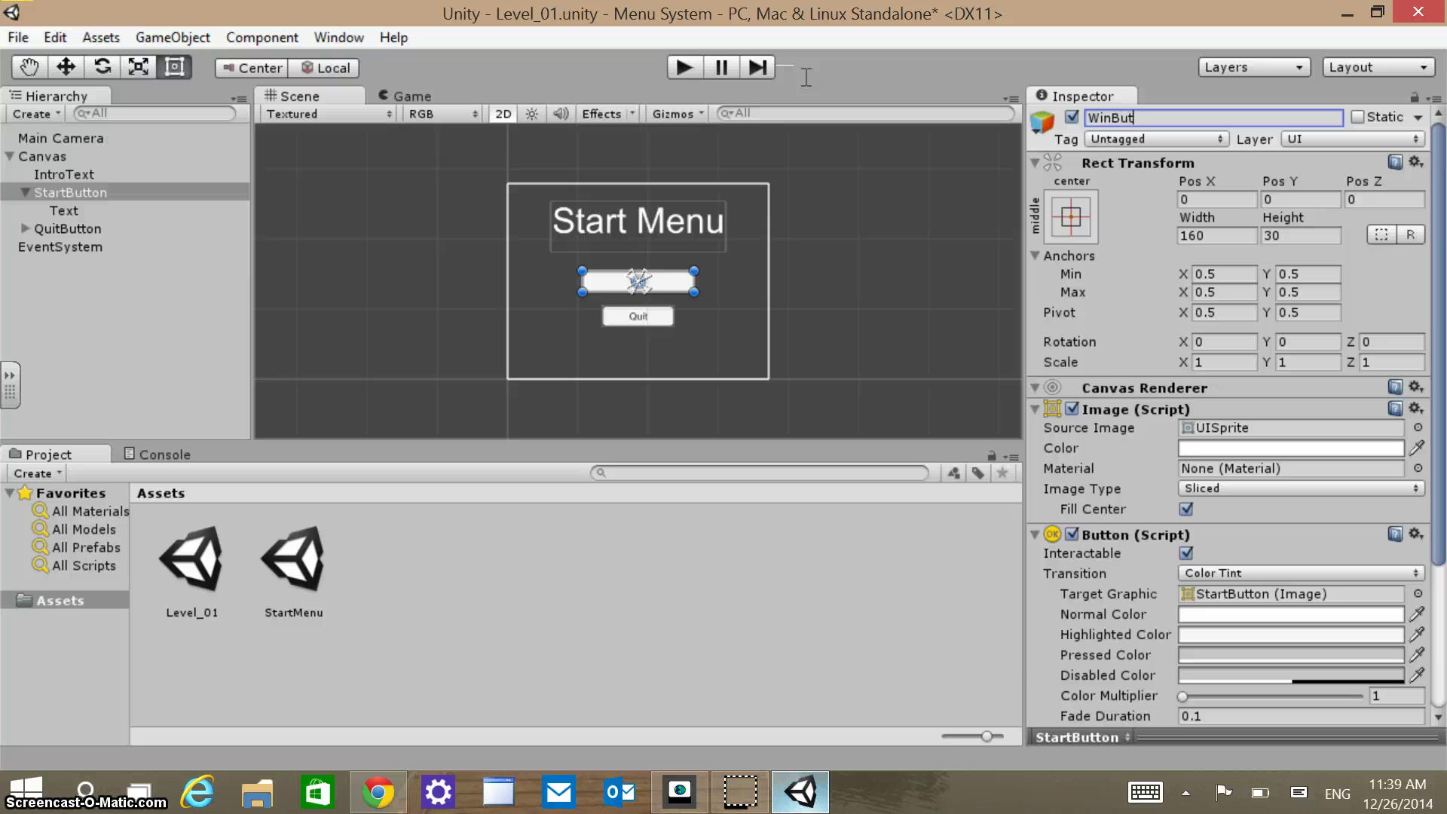
key(Return)
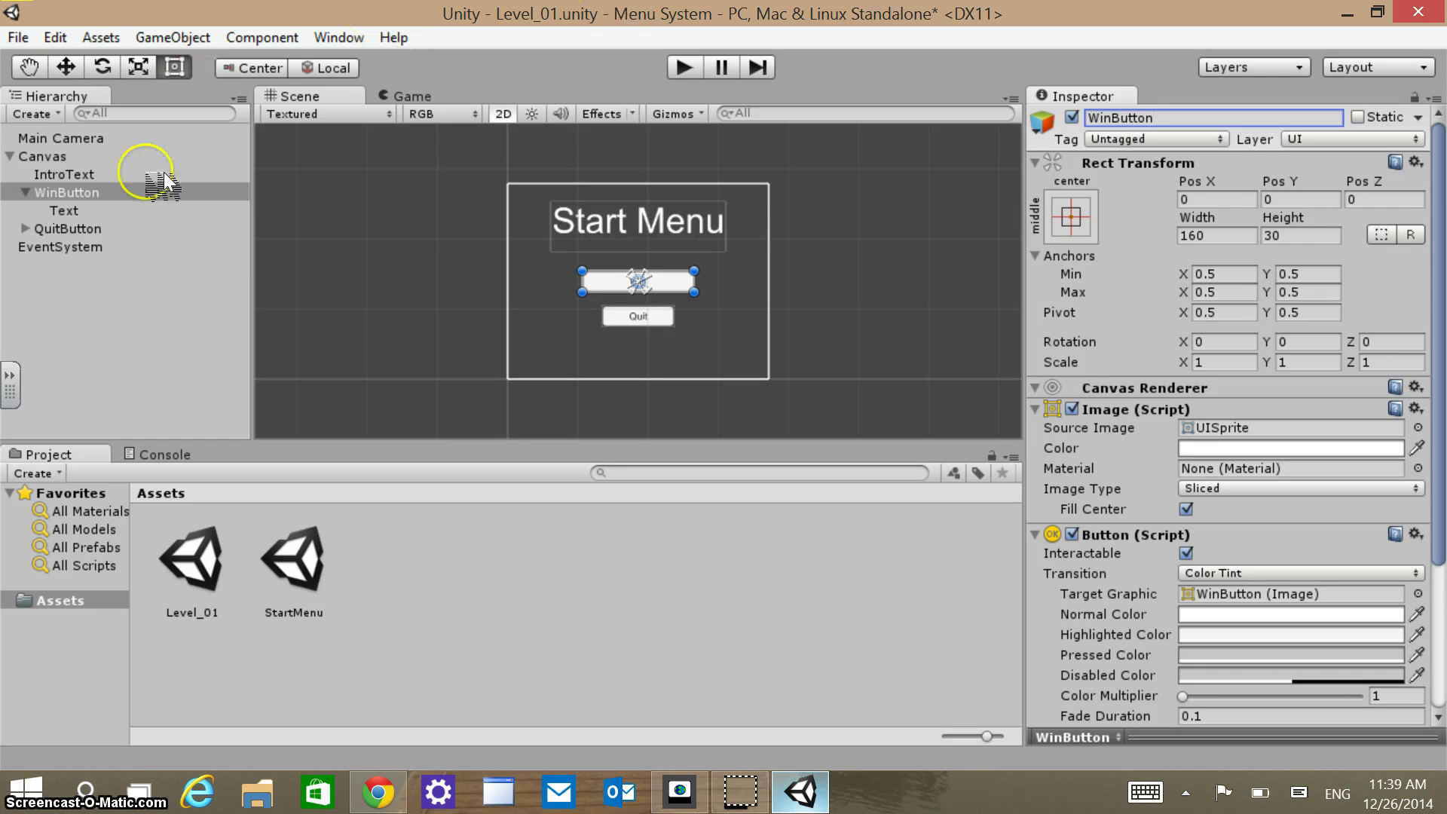
Rename QuitButton in the Level_01 scene as LoseButton.
key(Down)
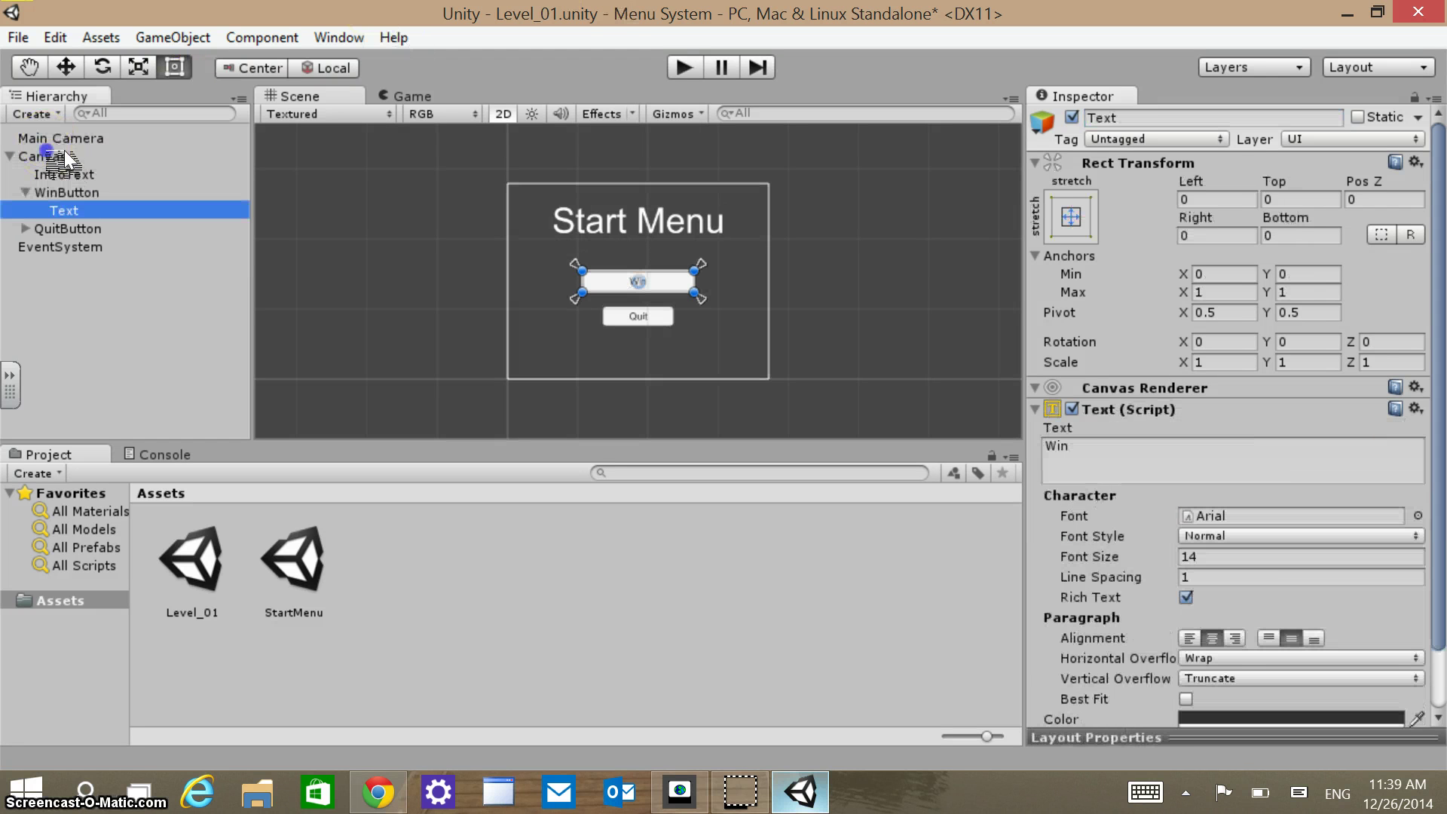
key(Down)
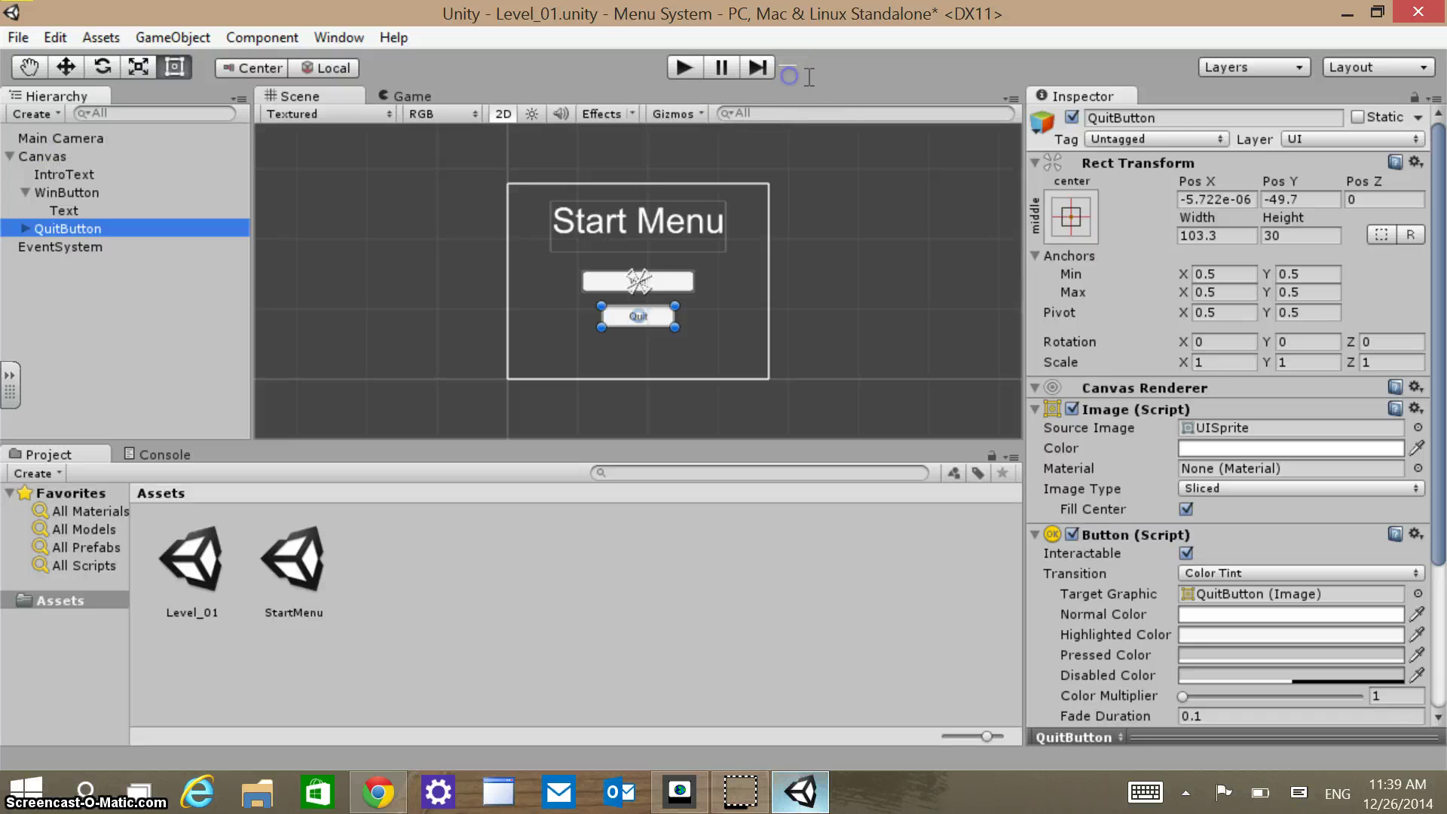
click(1212, 117)
text(Lose)
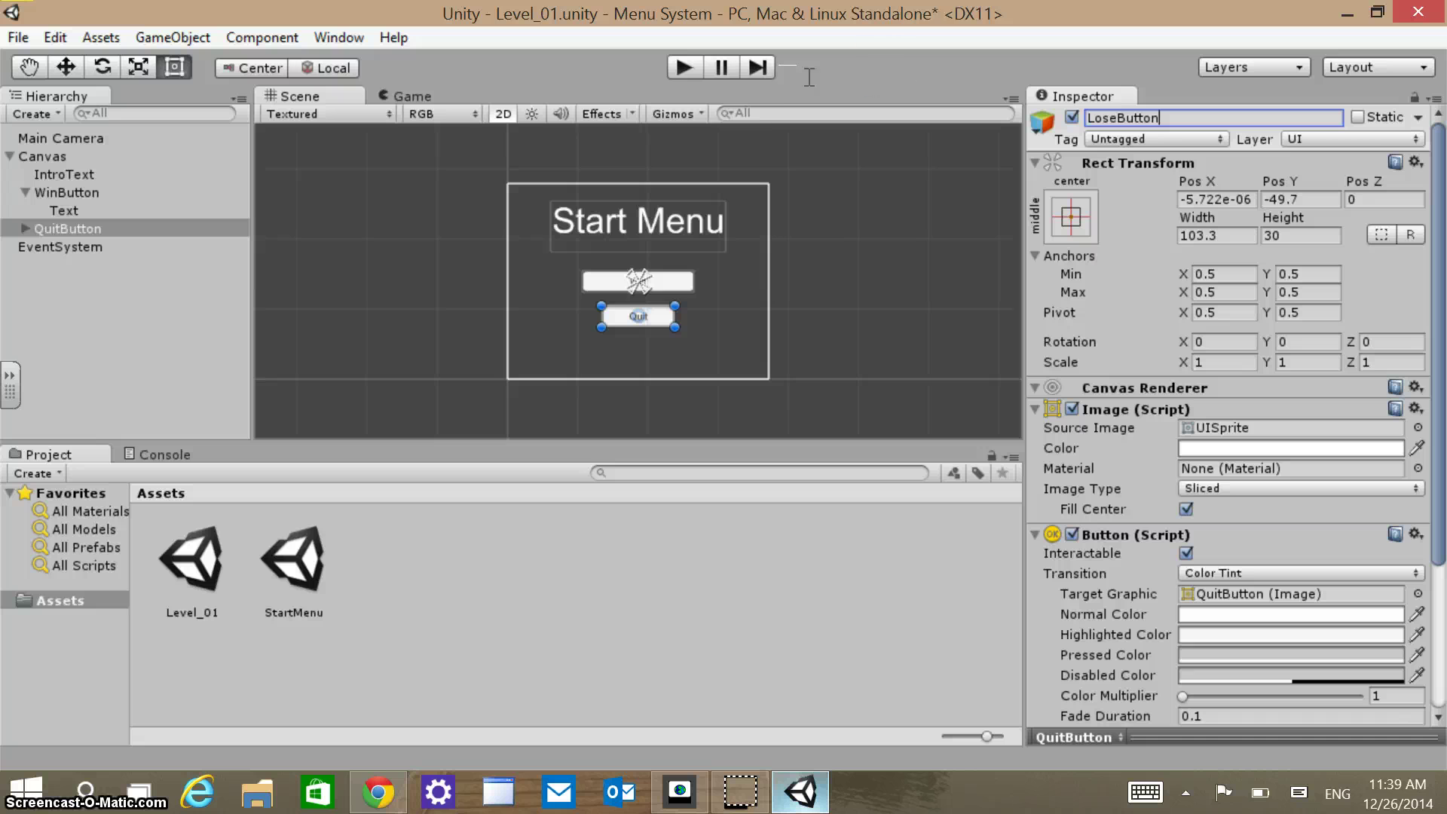
click(808, 103)
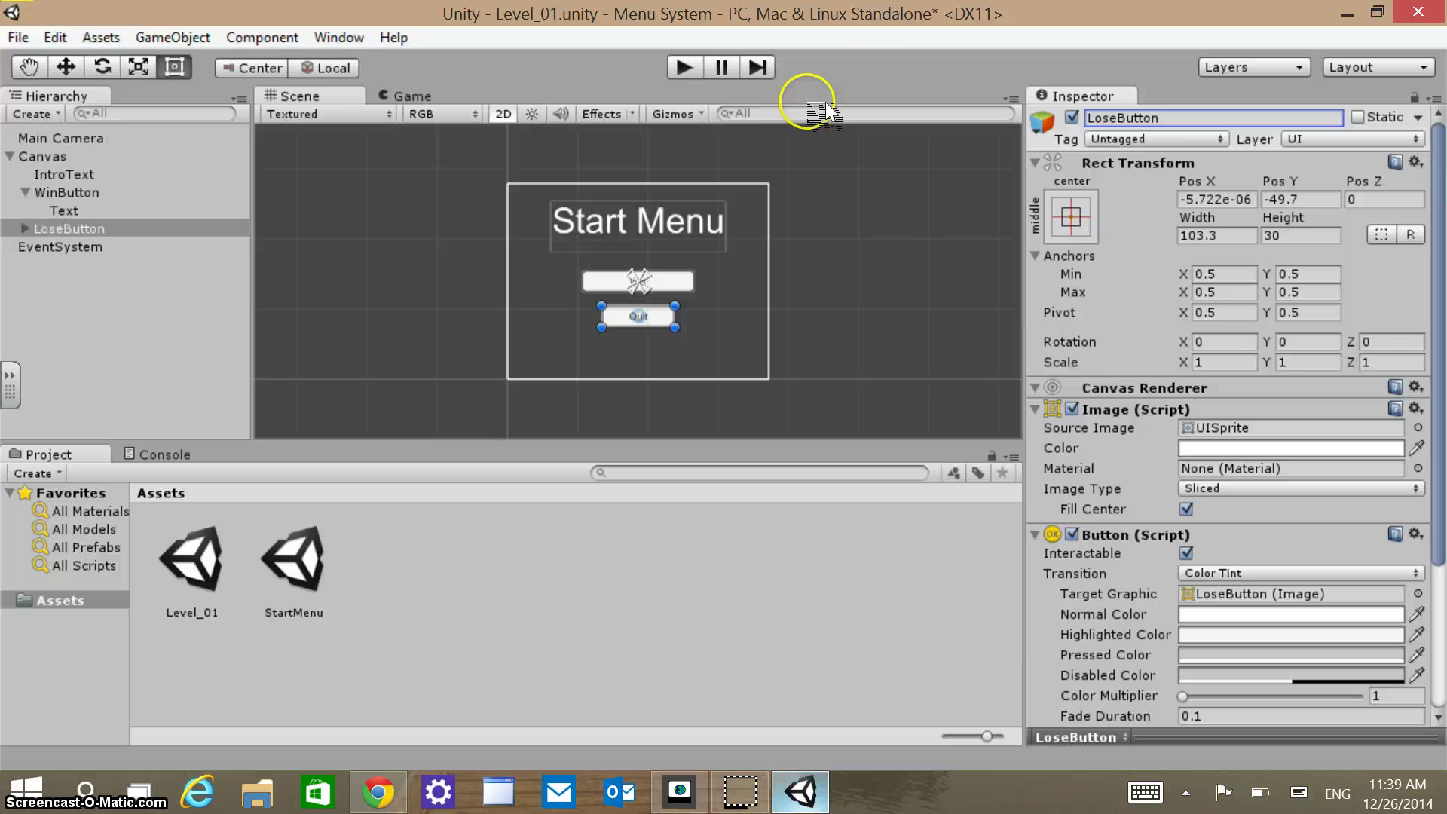
Replace the label in LoseButton's Text child with "Lose".
click(24, 228)
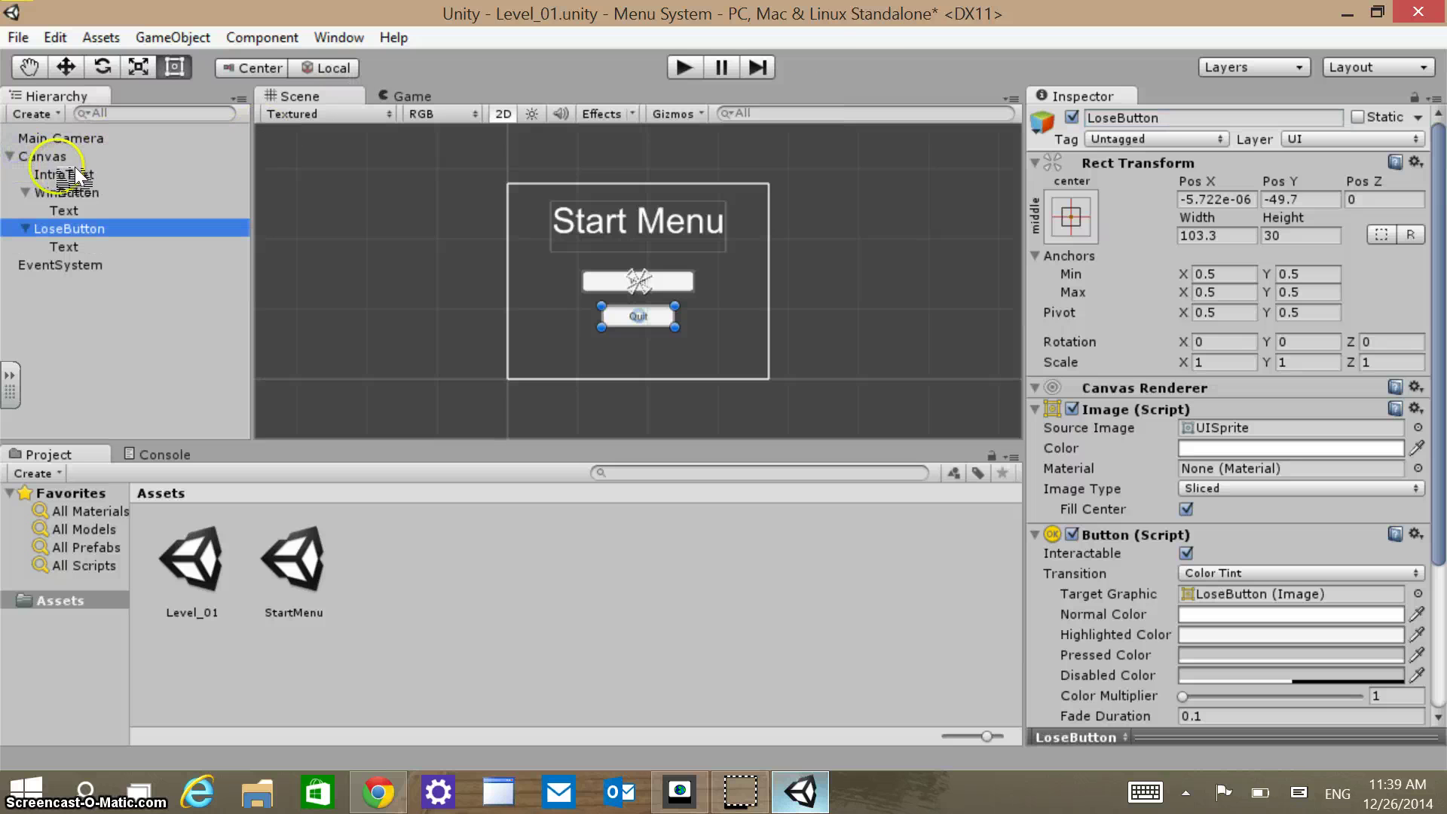
click(66, 247)
click(1099, 450)
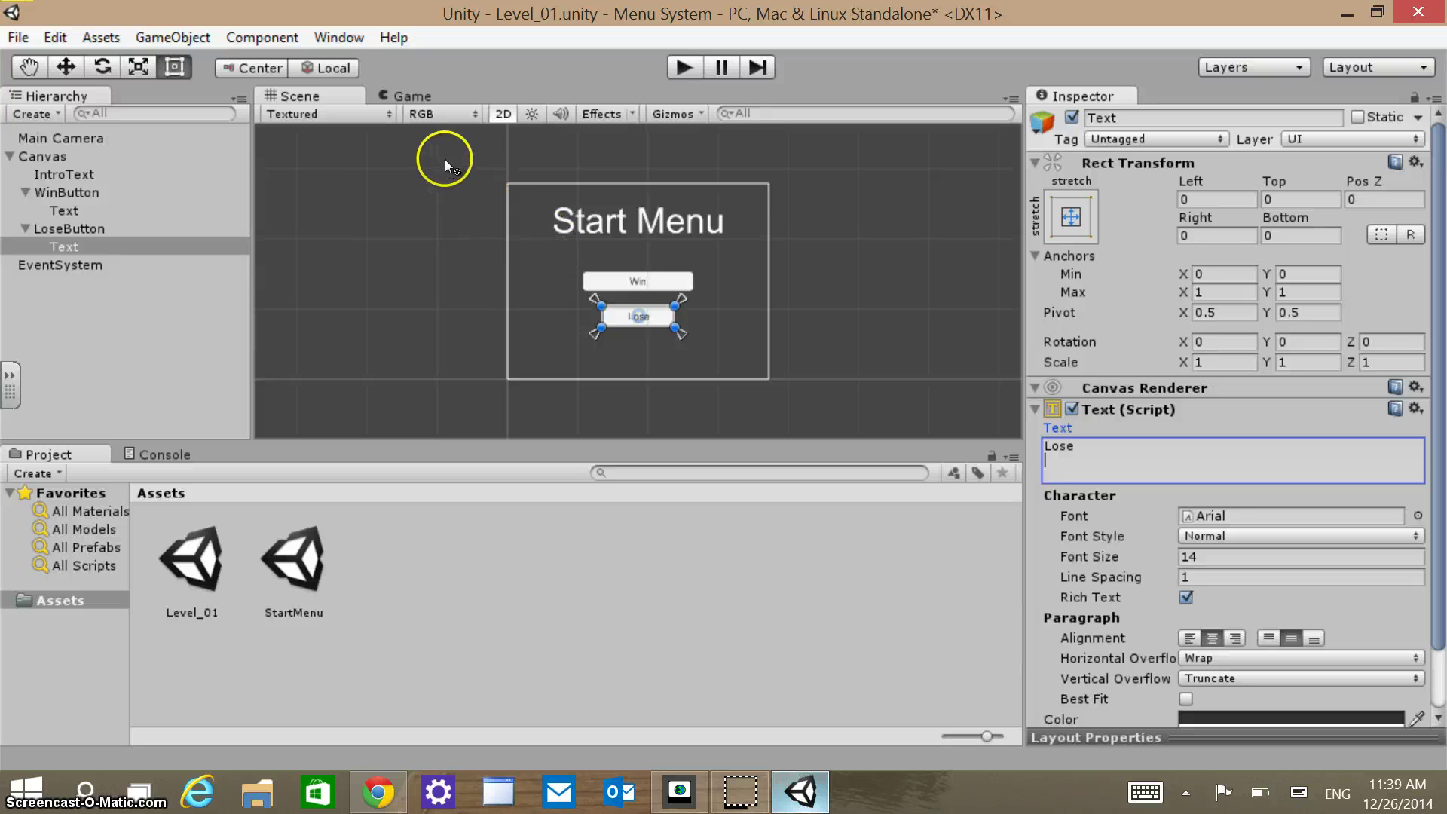
Replace the IntroText heading in the Level_01 scene with "Level 1".
click(464, 146)
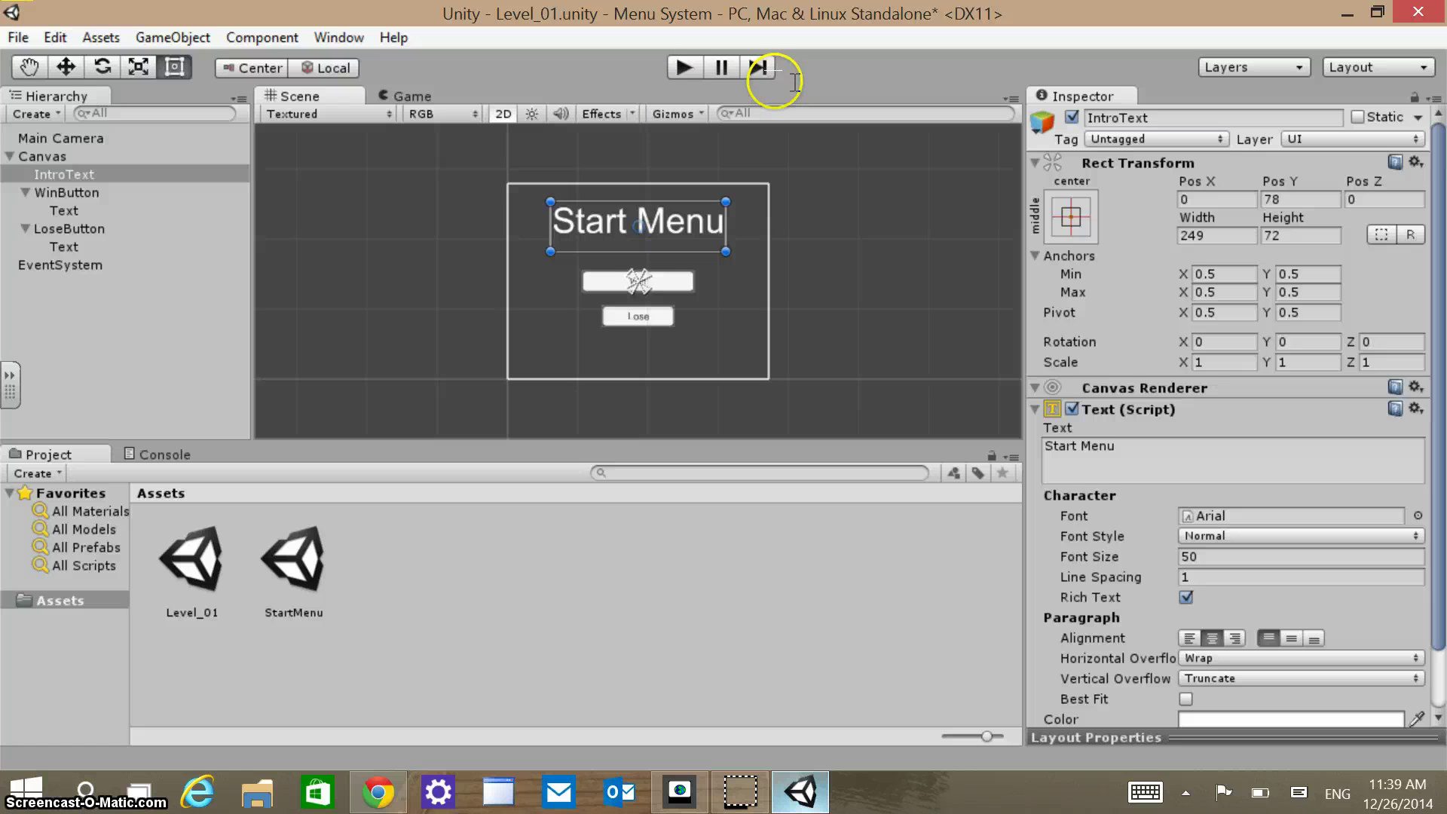
click(782, 293)
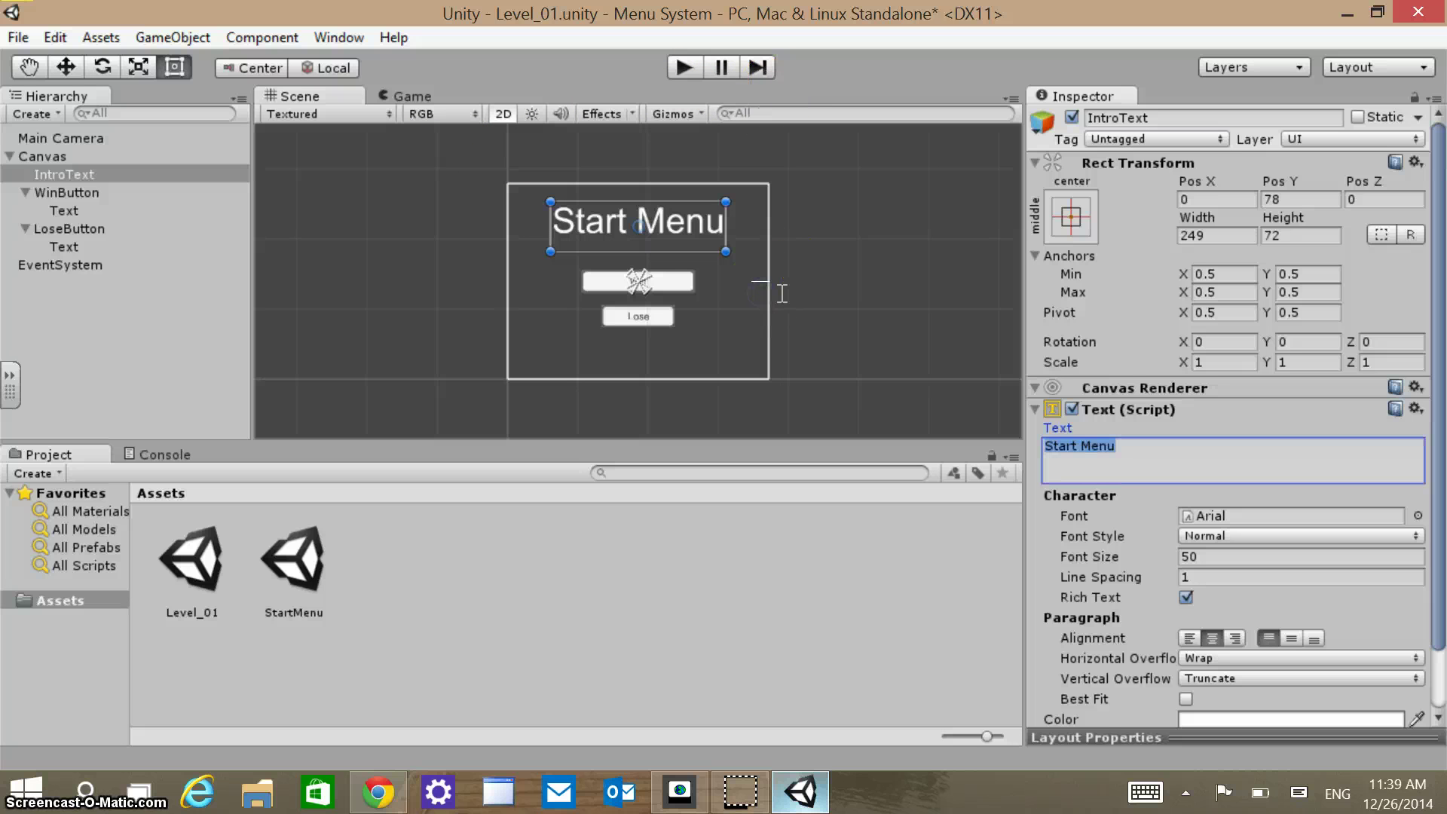
text(Level)
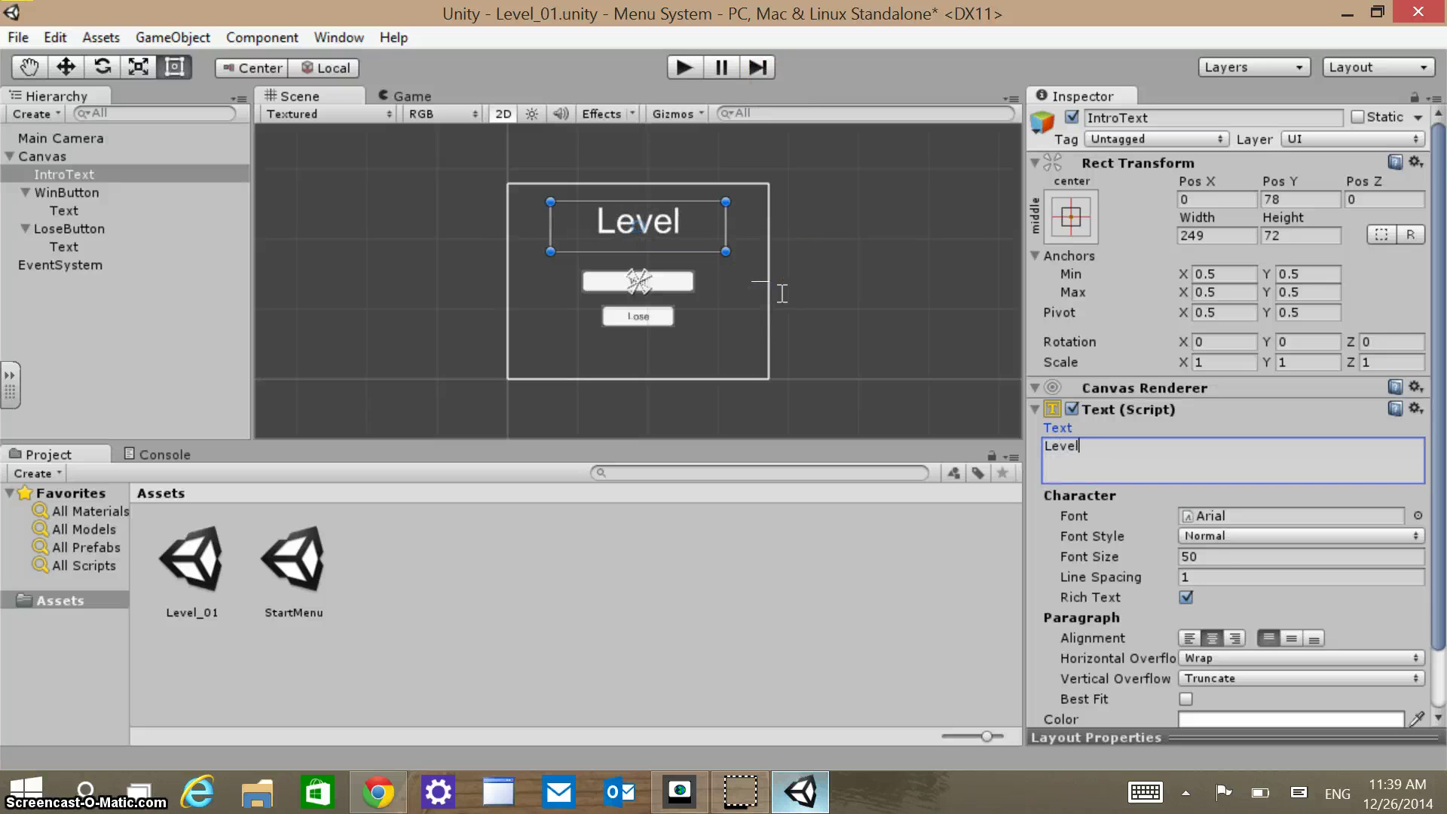
text( 1)
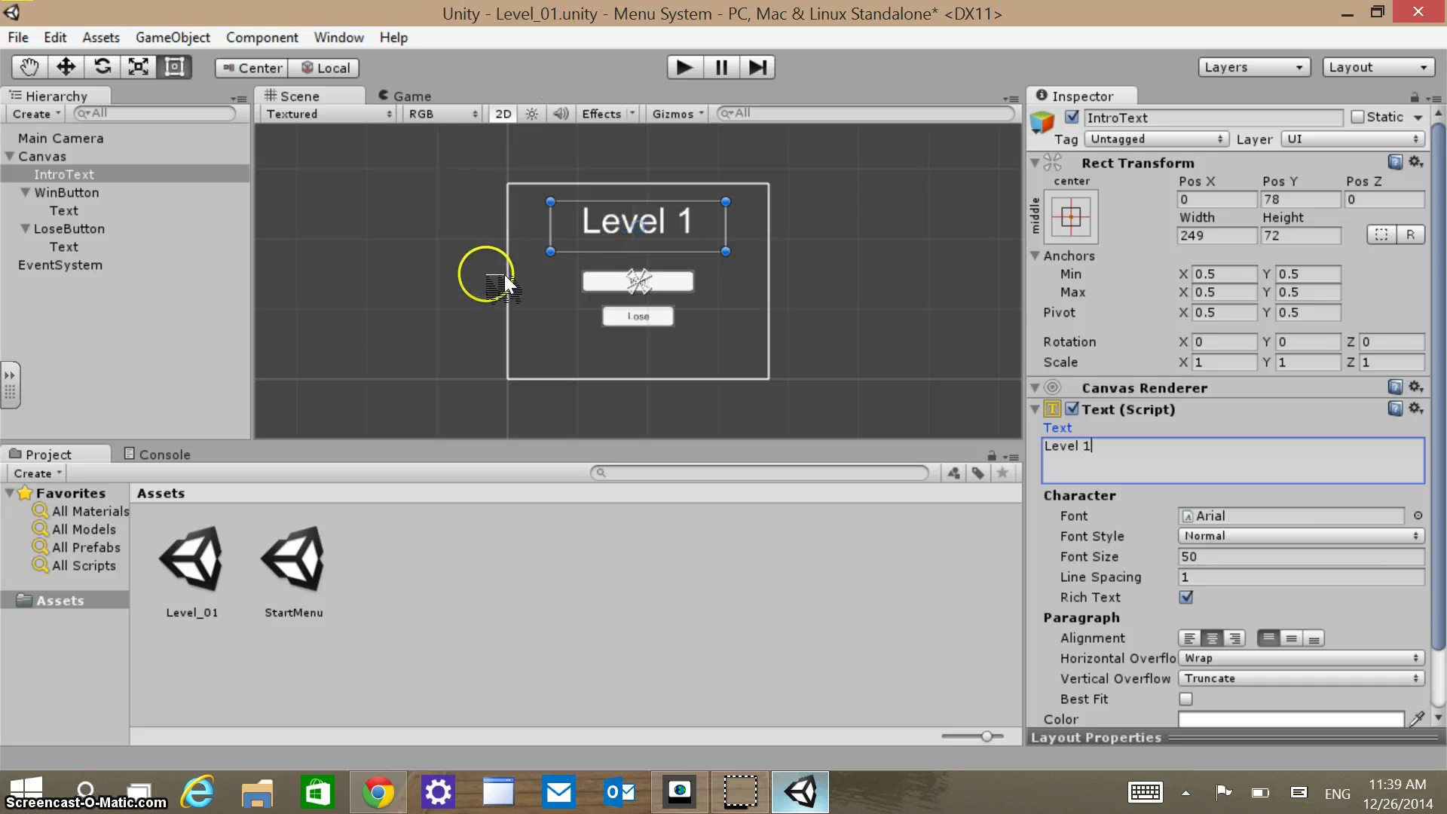
Select the Canvas and save the changes to the Level_01 scene.
click(504, 245)
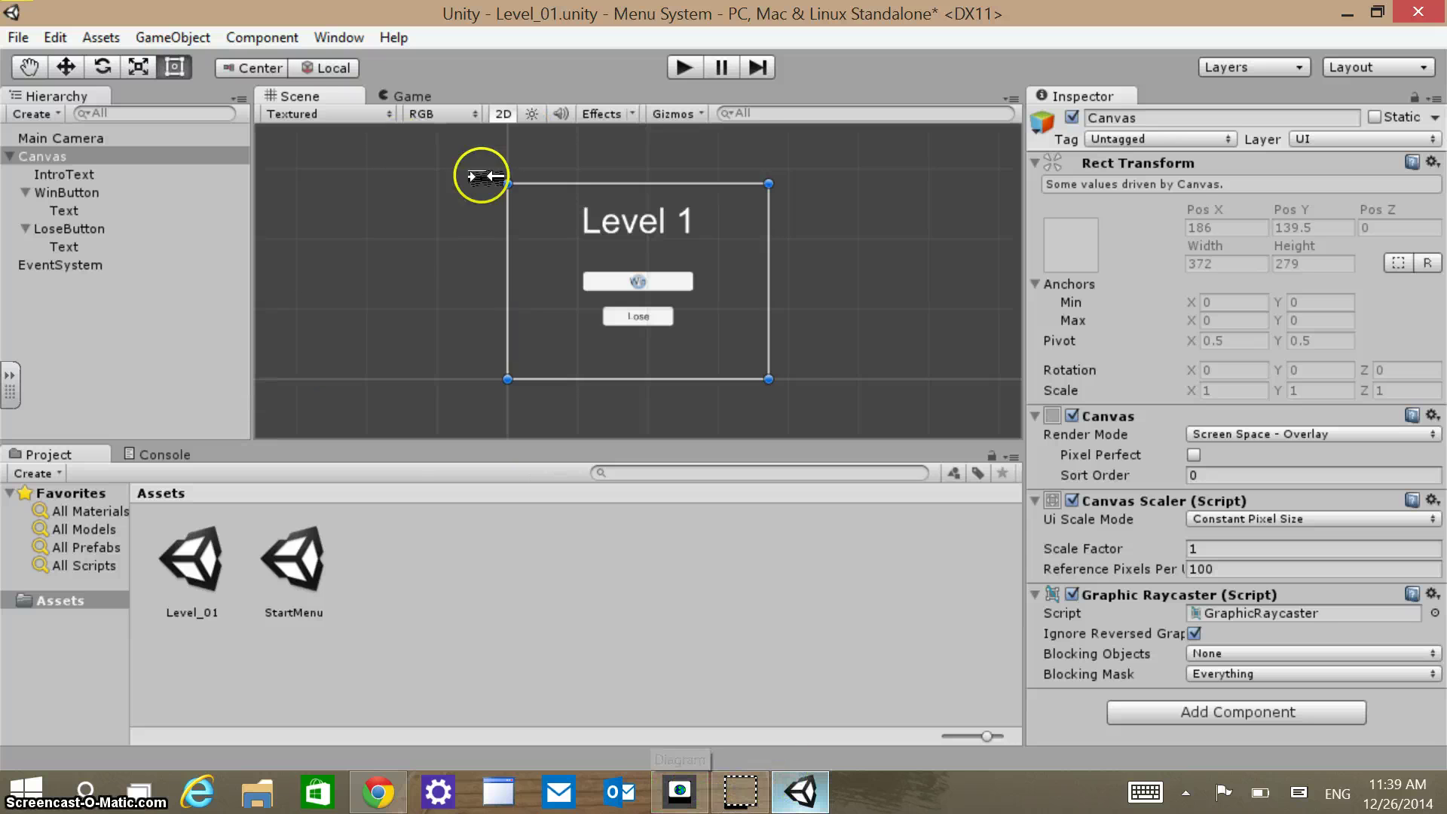
click(34, 38)
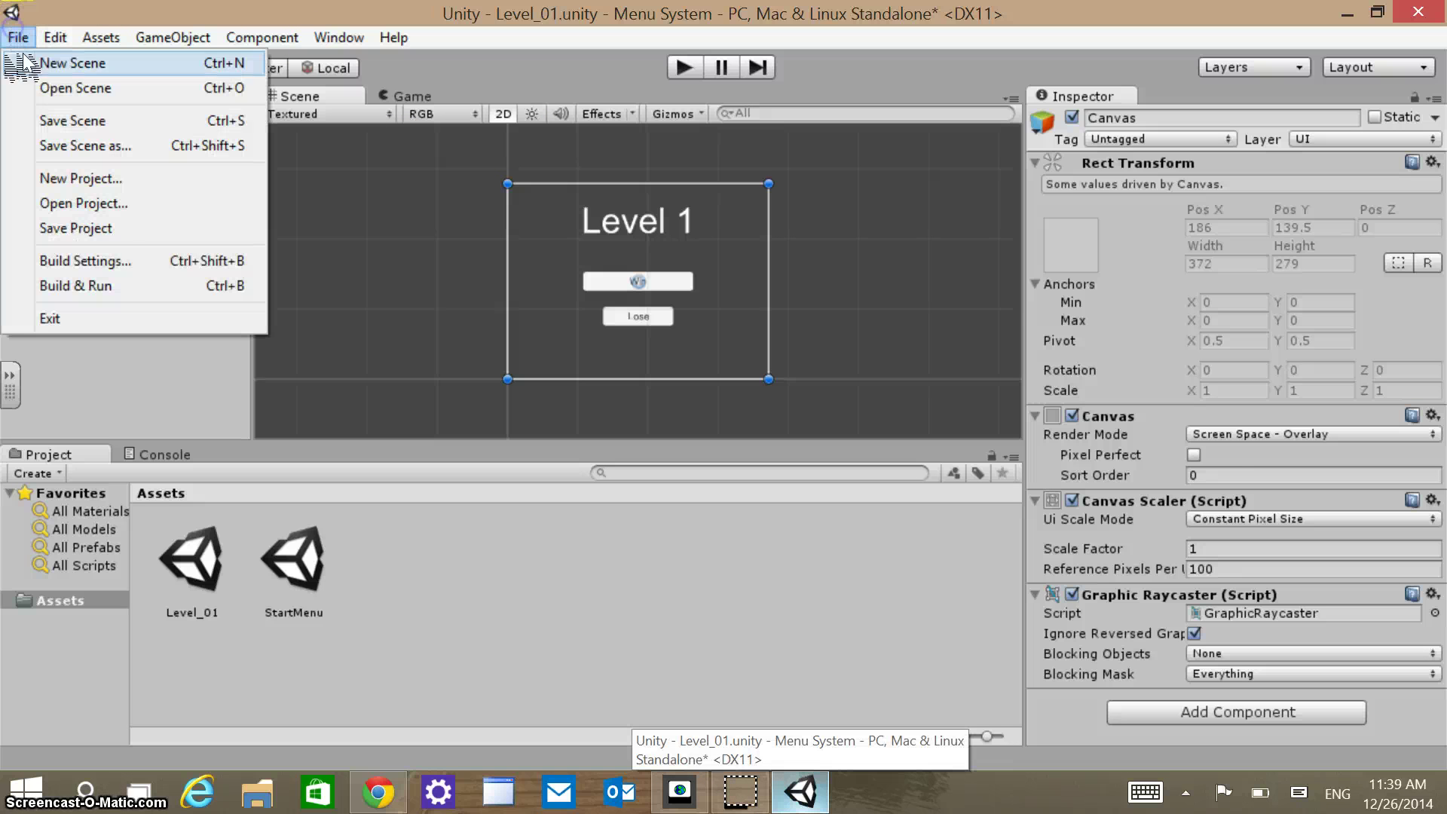
click(37, 119)
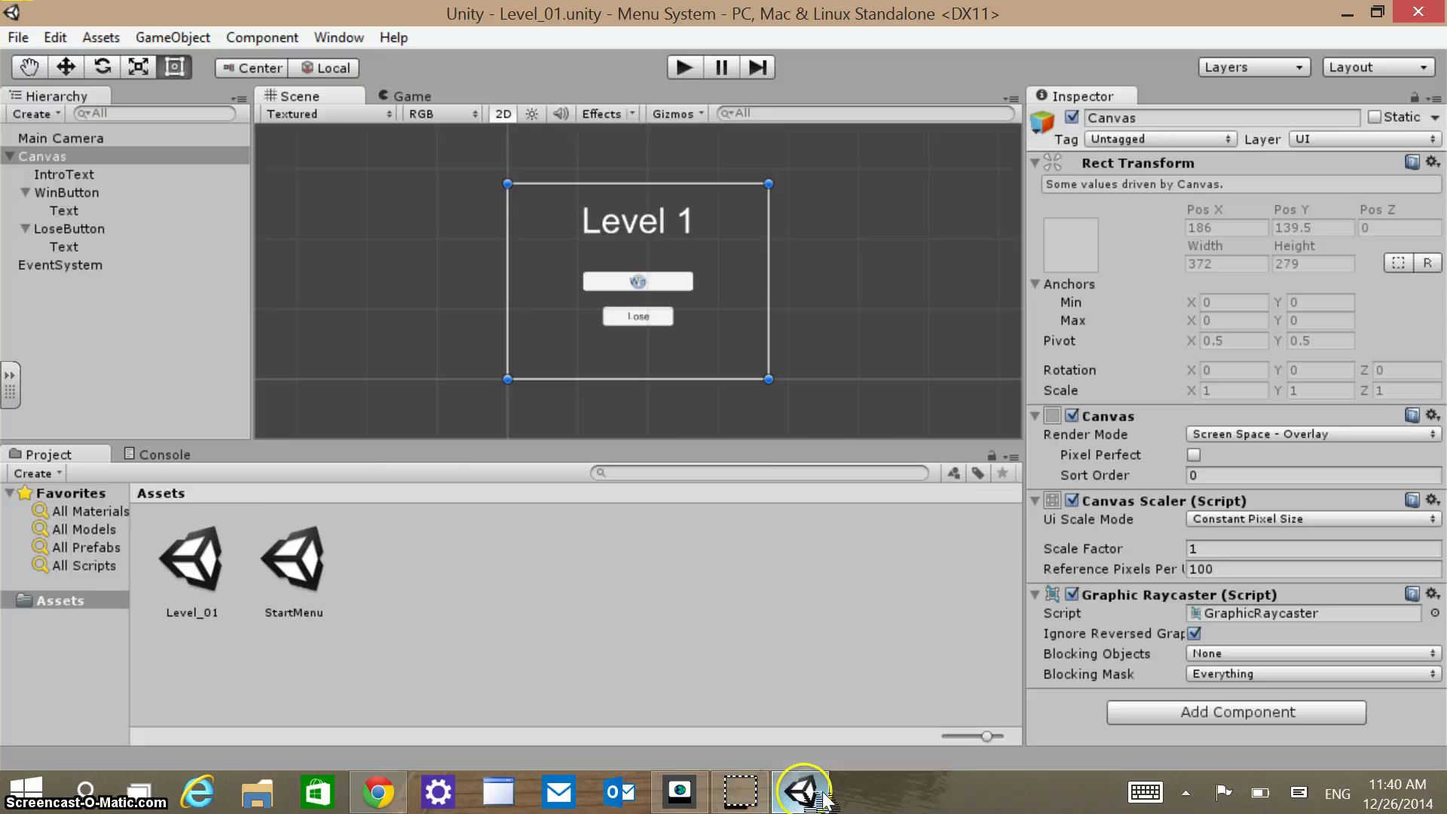
Switch to the Diagram app to review the planned scene flow, and return to Unity.
click(701, 800)
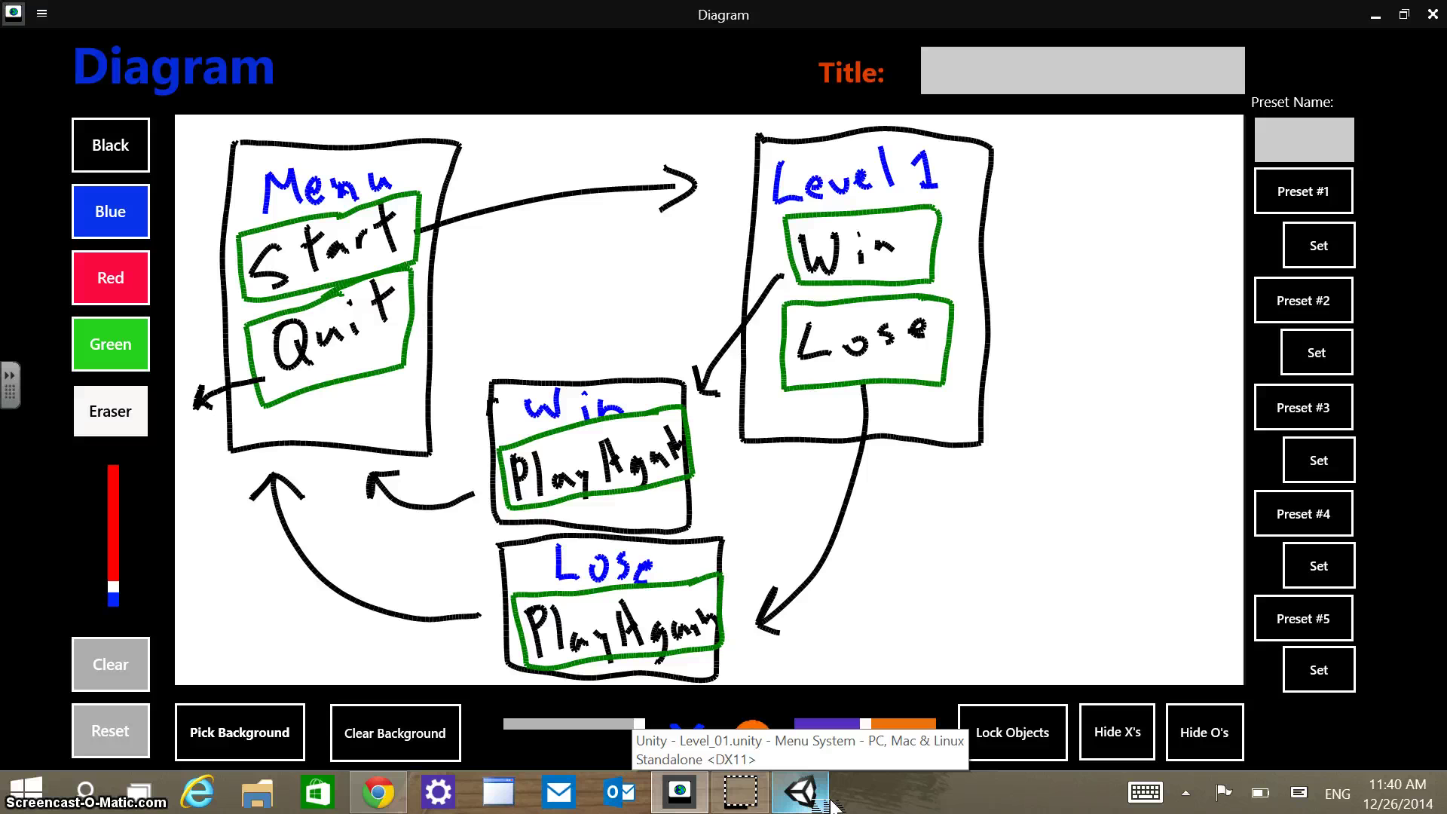
click(802, 791)
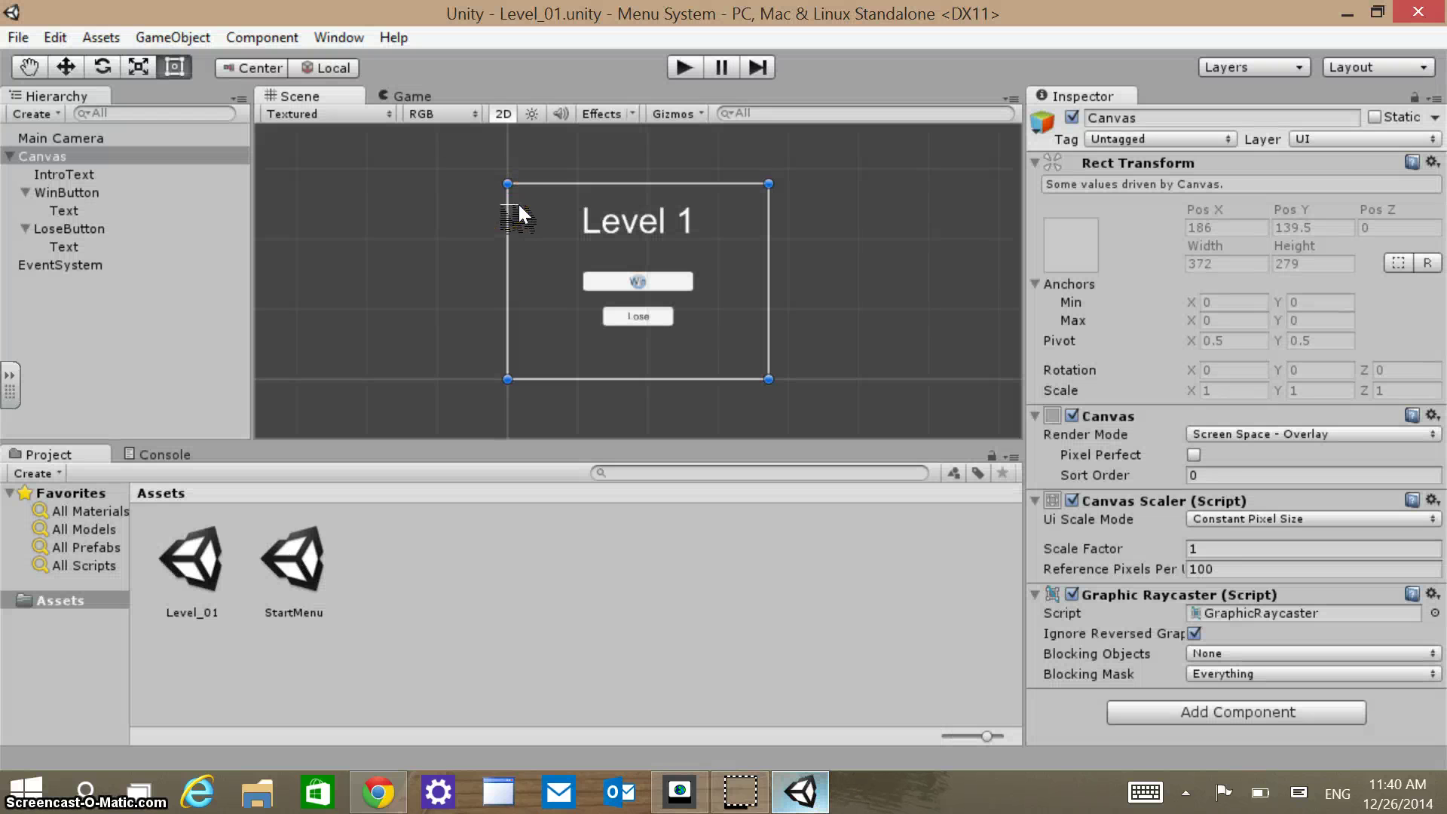
Save the Level_01 scene again and duplicate its asset in the Assets folder.
click(153, 382)
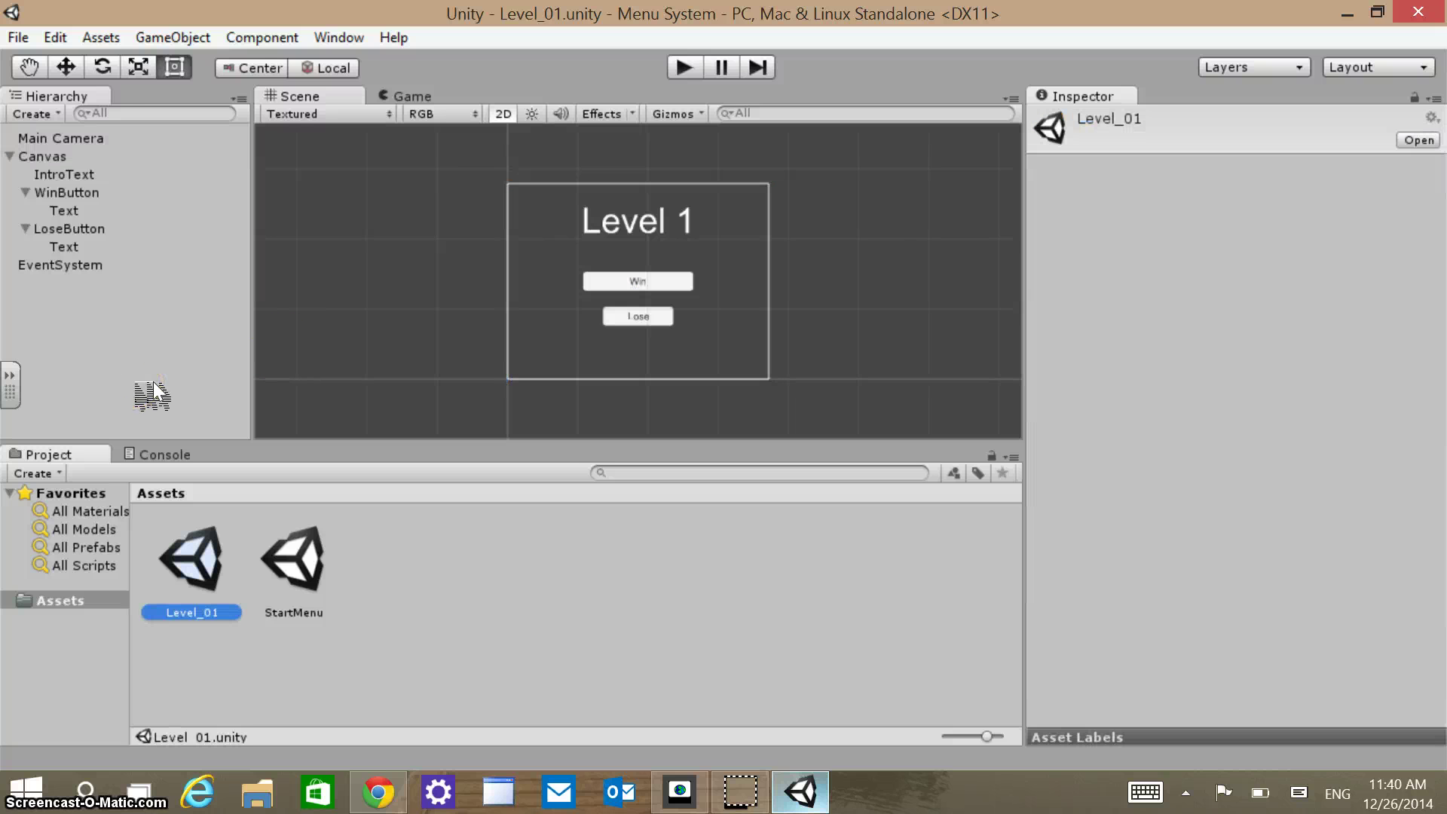
click(18, 37)
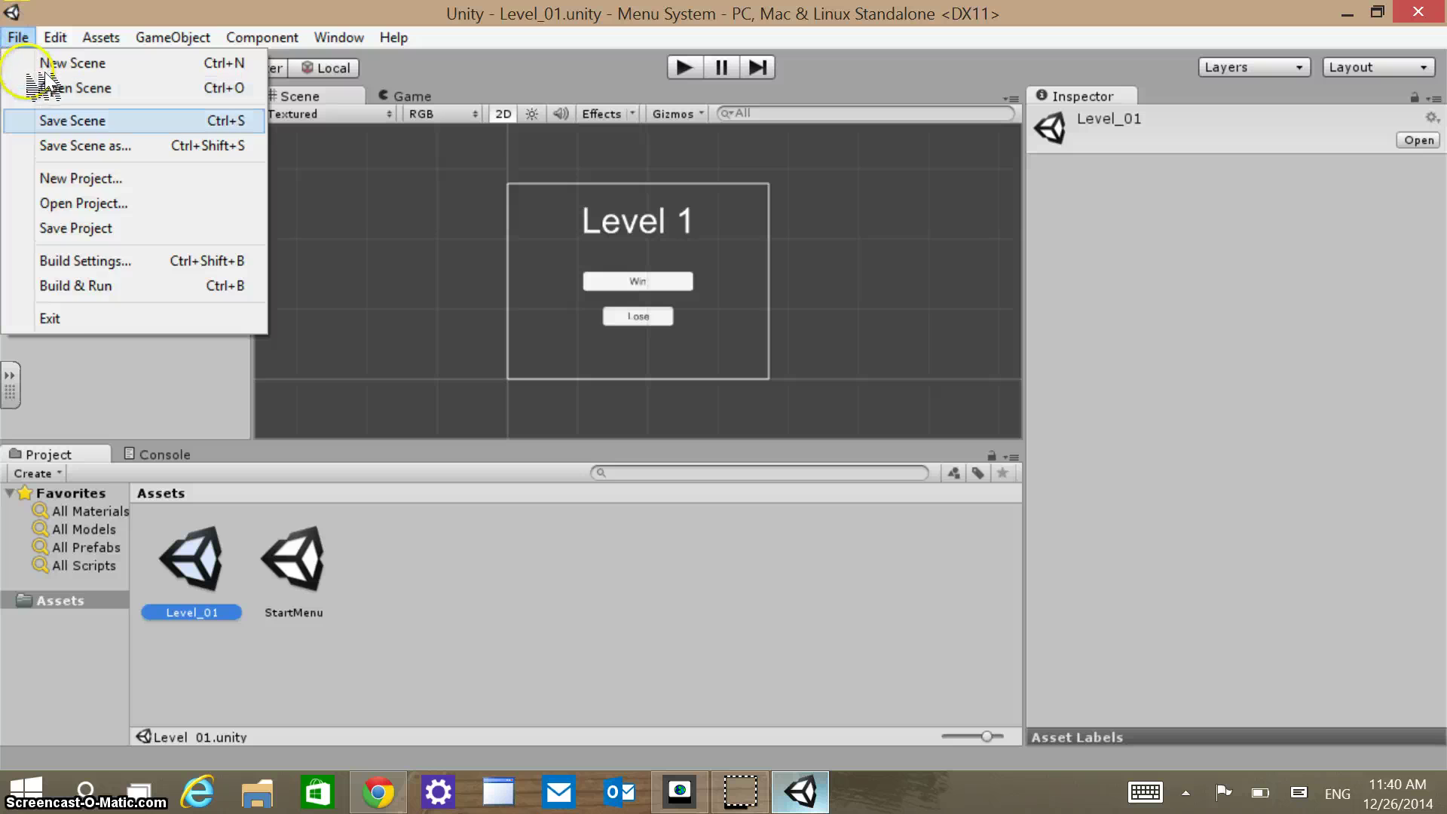
click(67, 121)
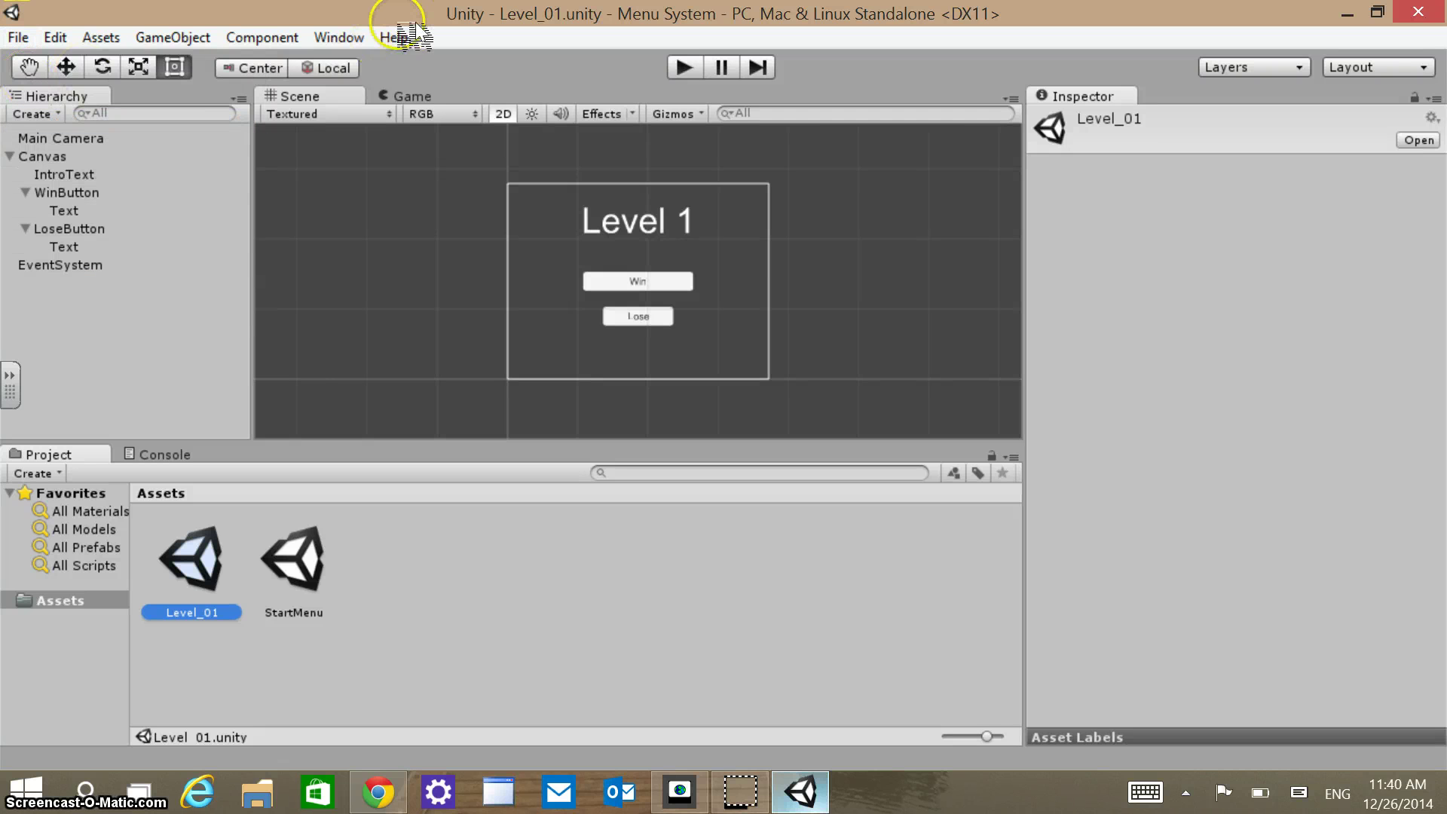
click(55, 36)
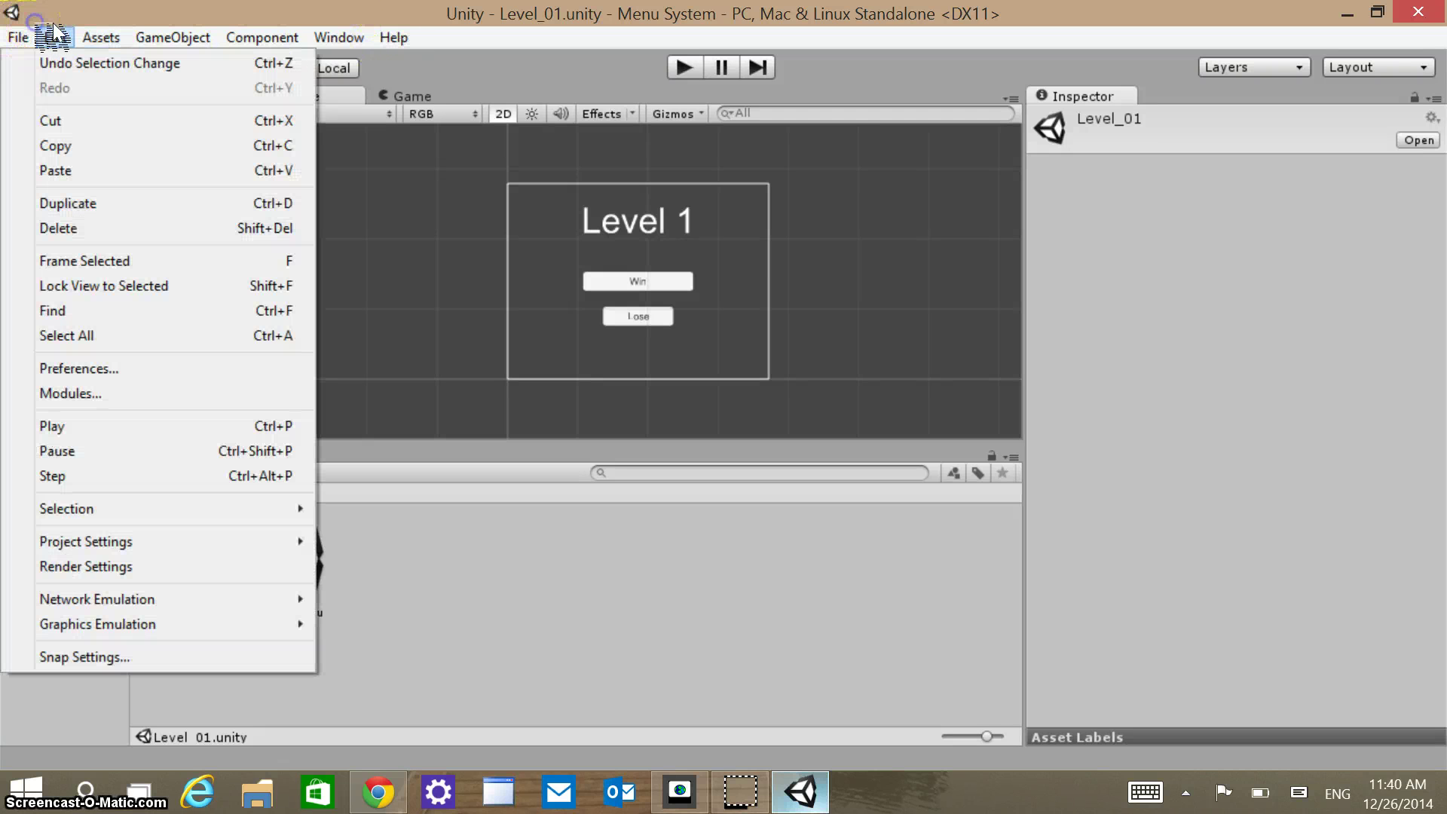
click(68, 202)
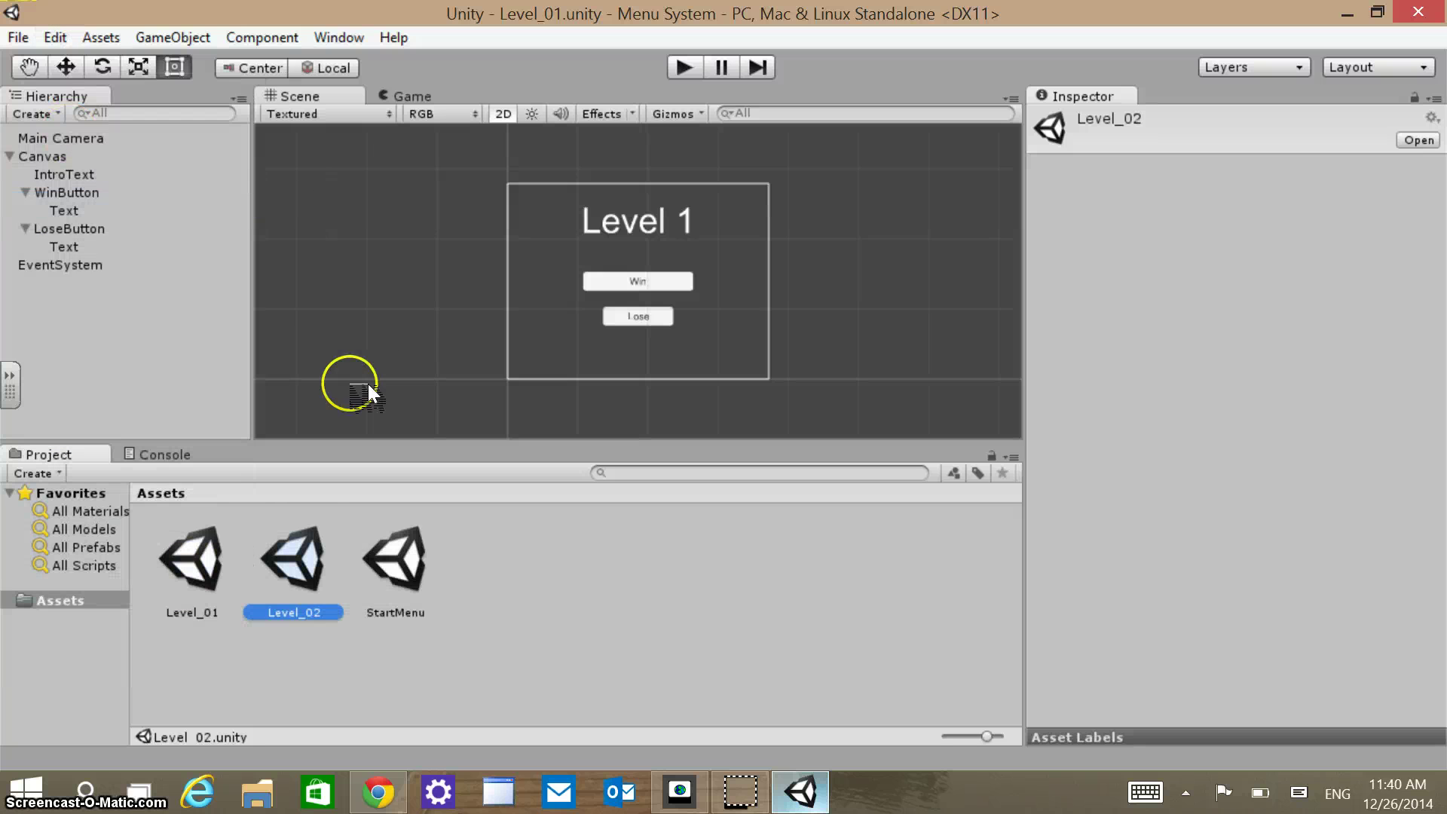
Open the duplicated Level_02 scene and rename its asset as Win.
double_click(293, 558)
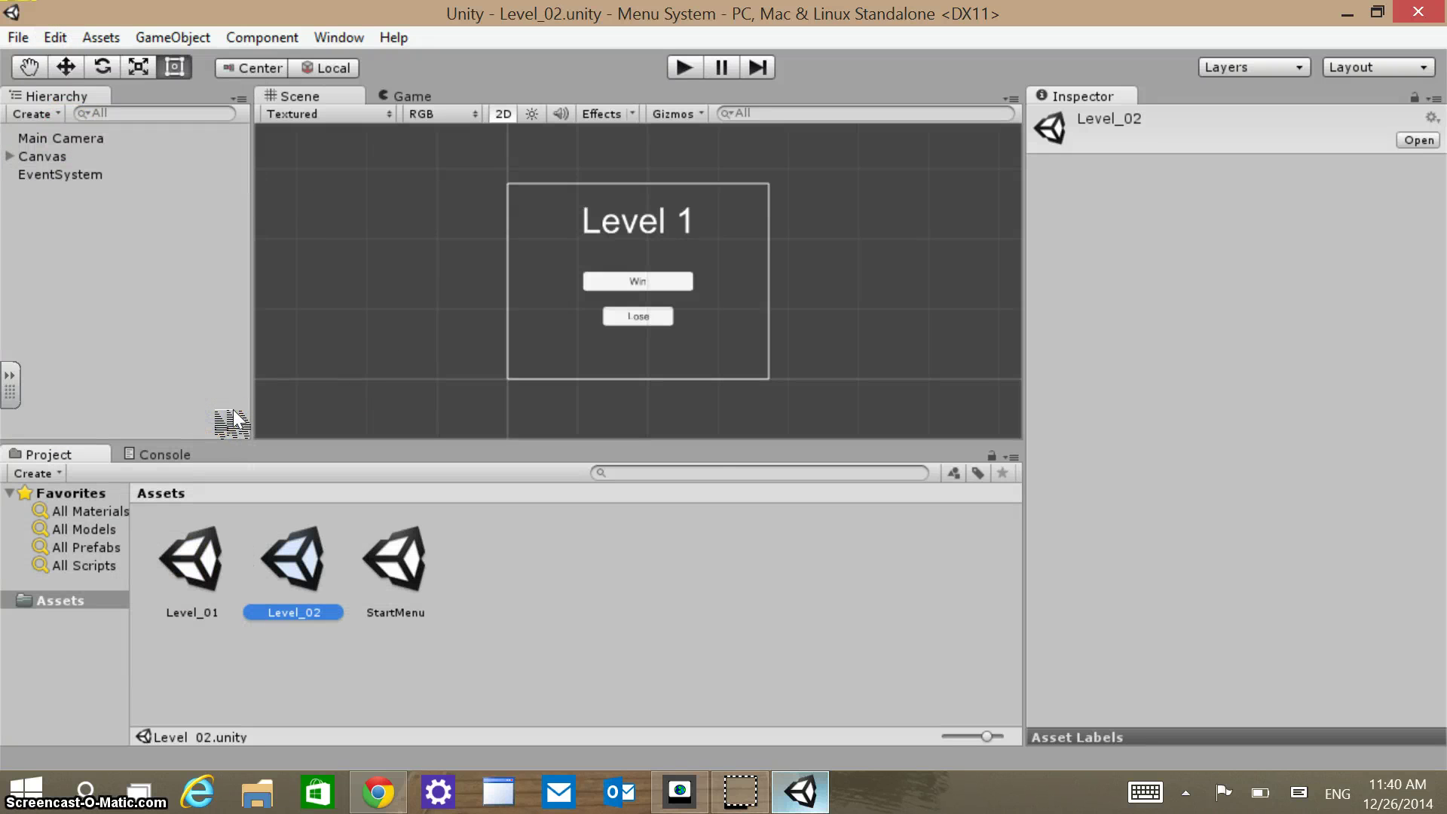
key(F2)
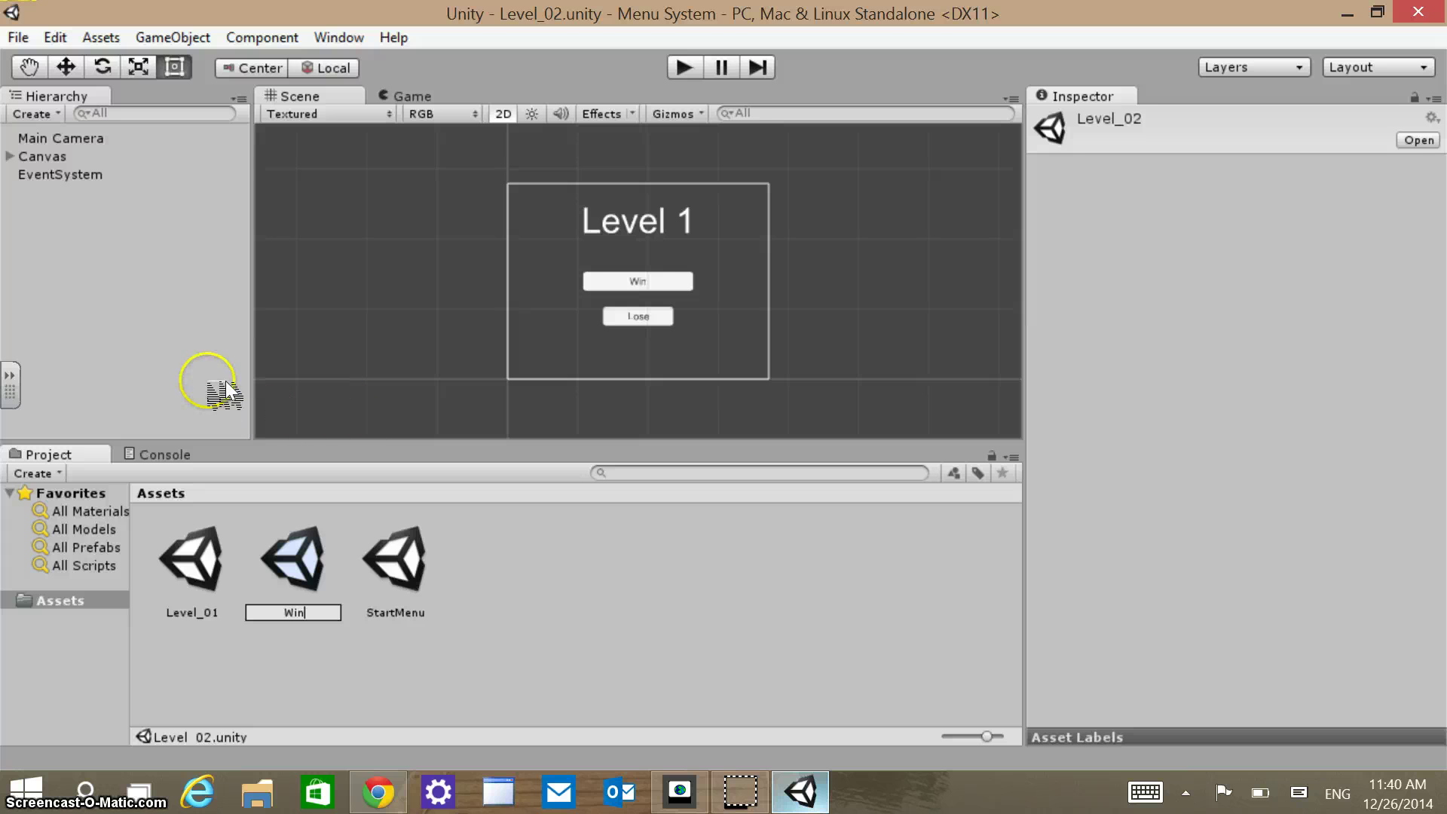
text(Win)
key(Return)
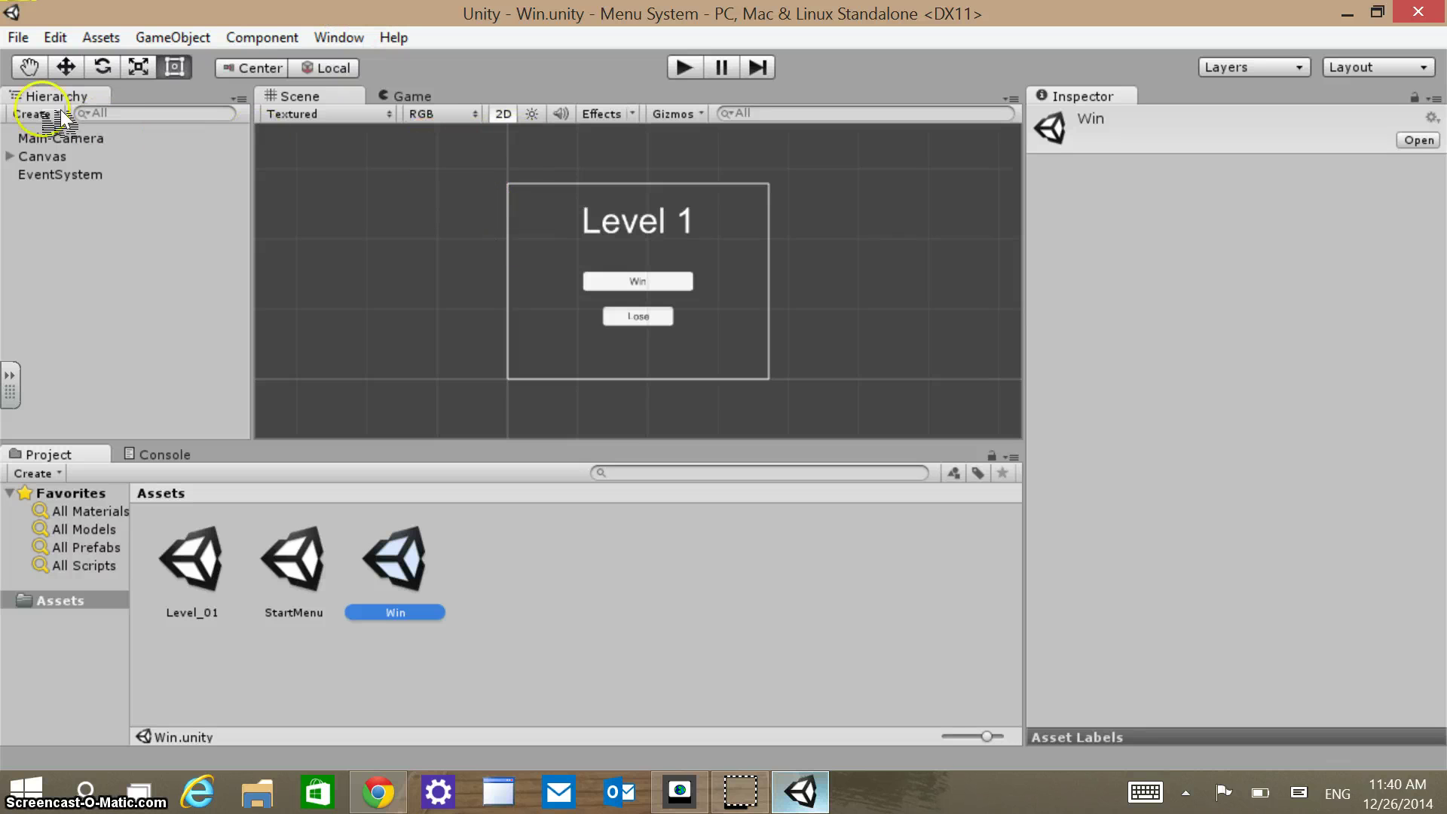
Replace the IntroText heading under the Win scene's Canvas with "You Won!".
click(10, 156)
click(64, 174)
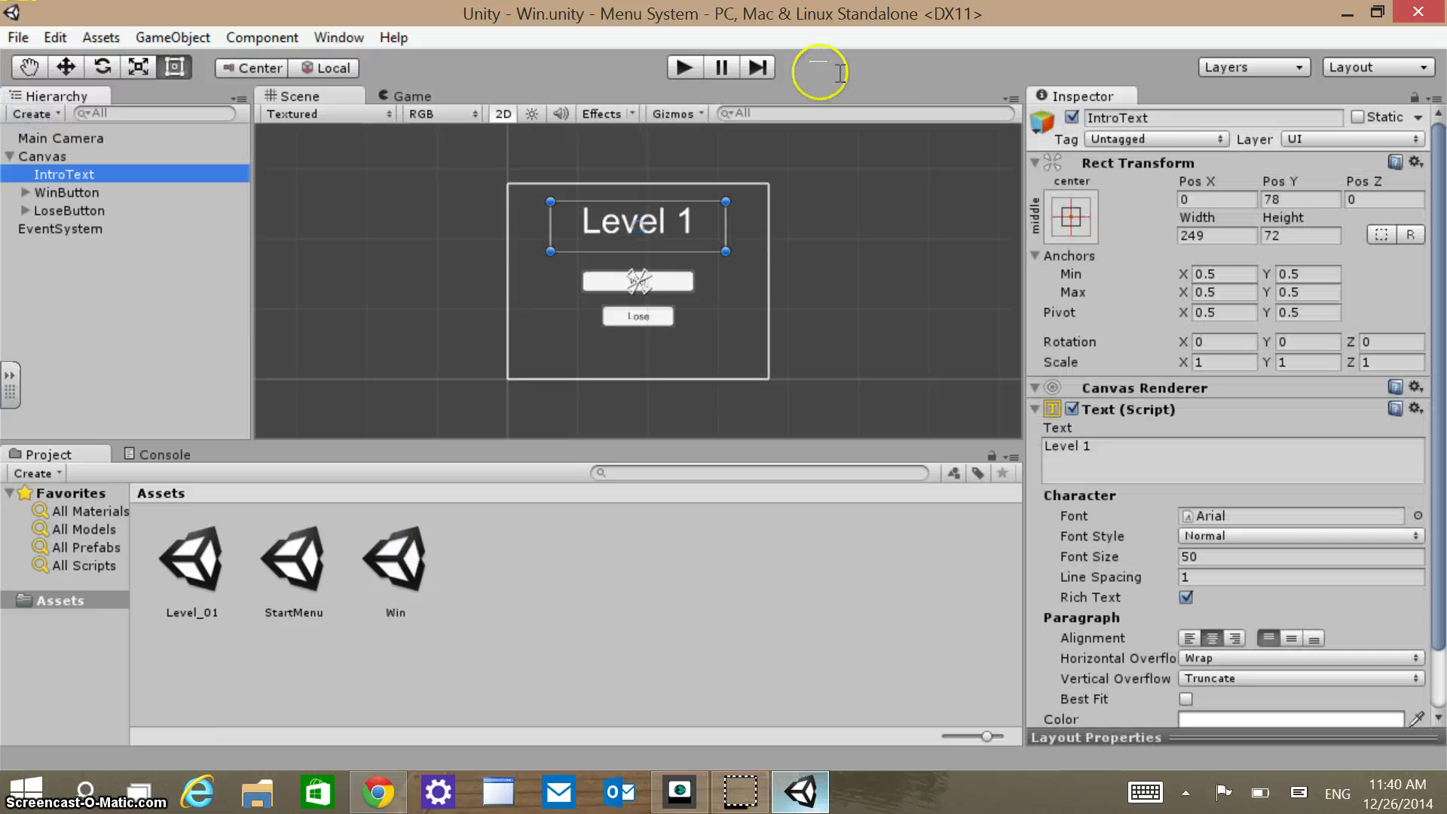
click(1117, 446)
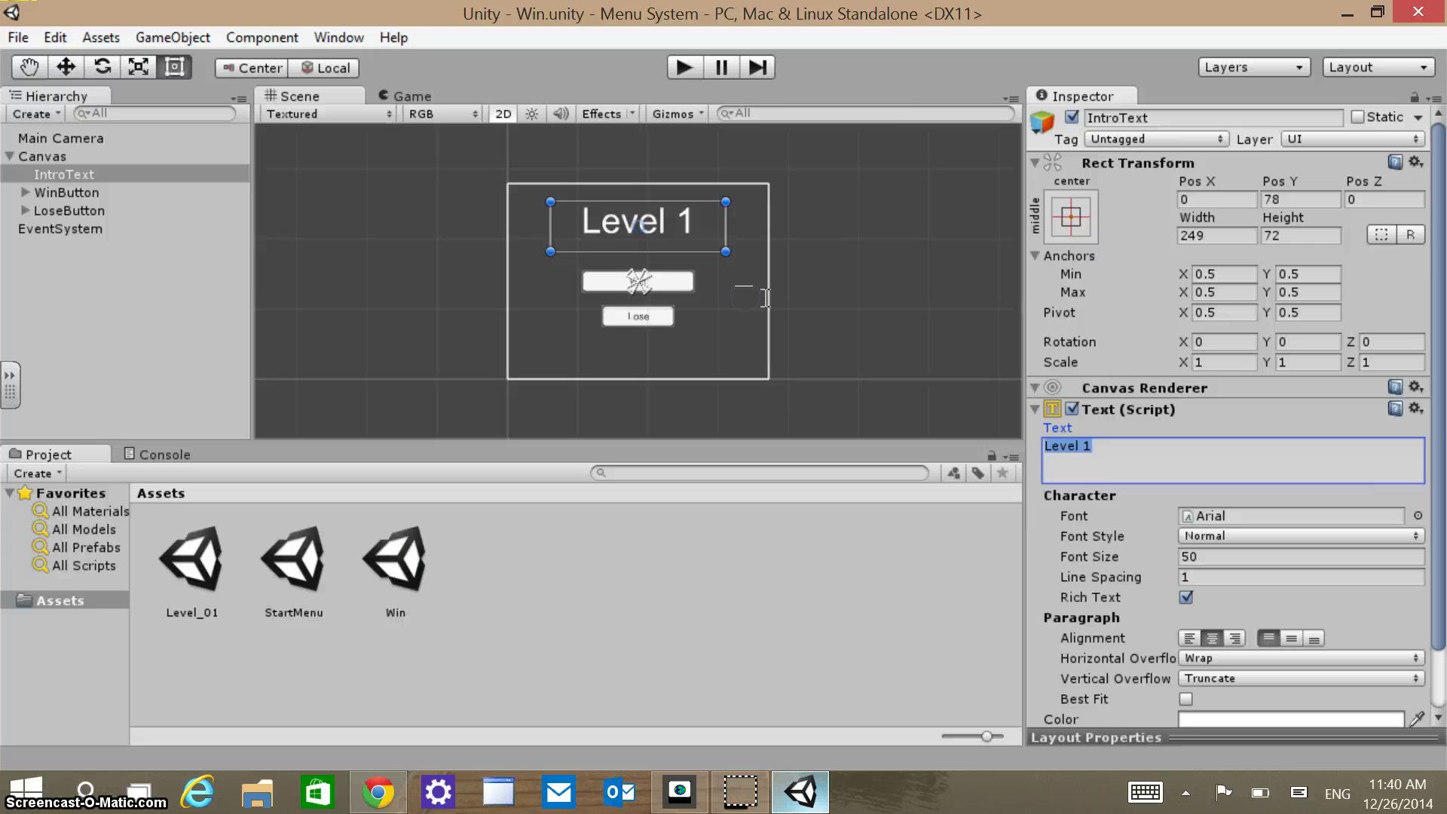
text(You Wo)
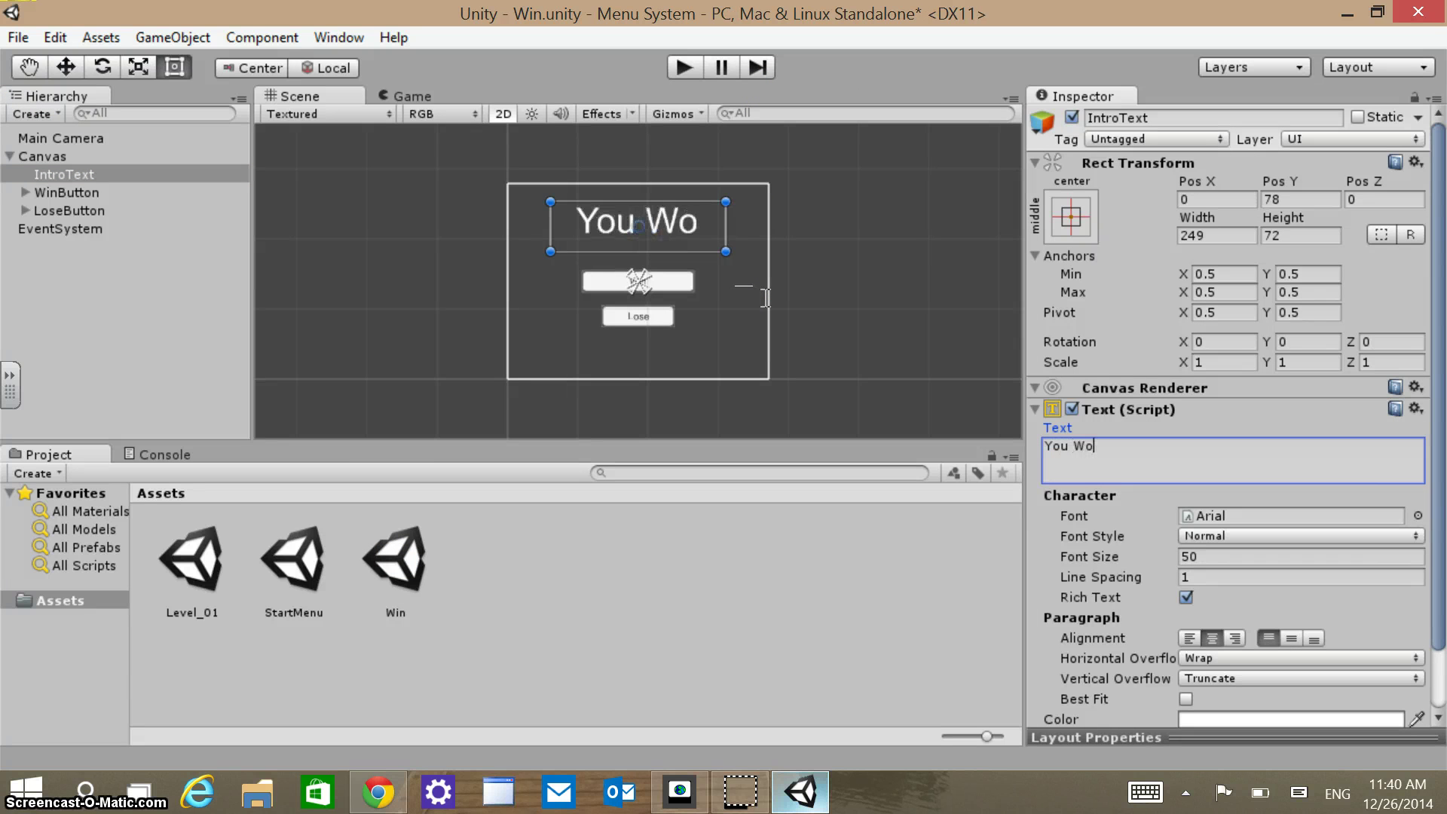
text(n!)
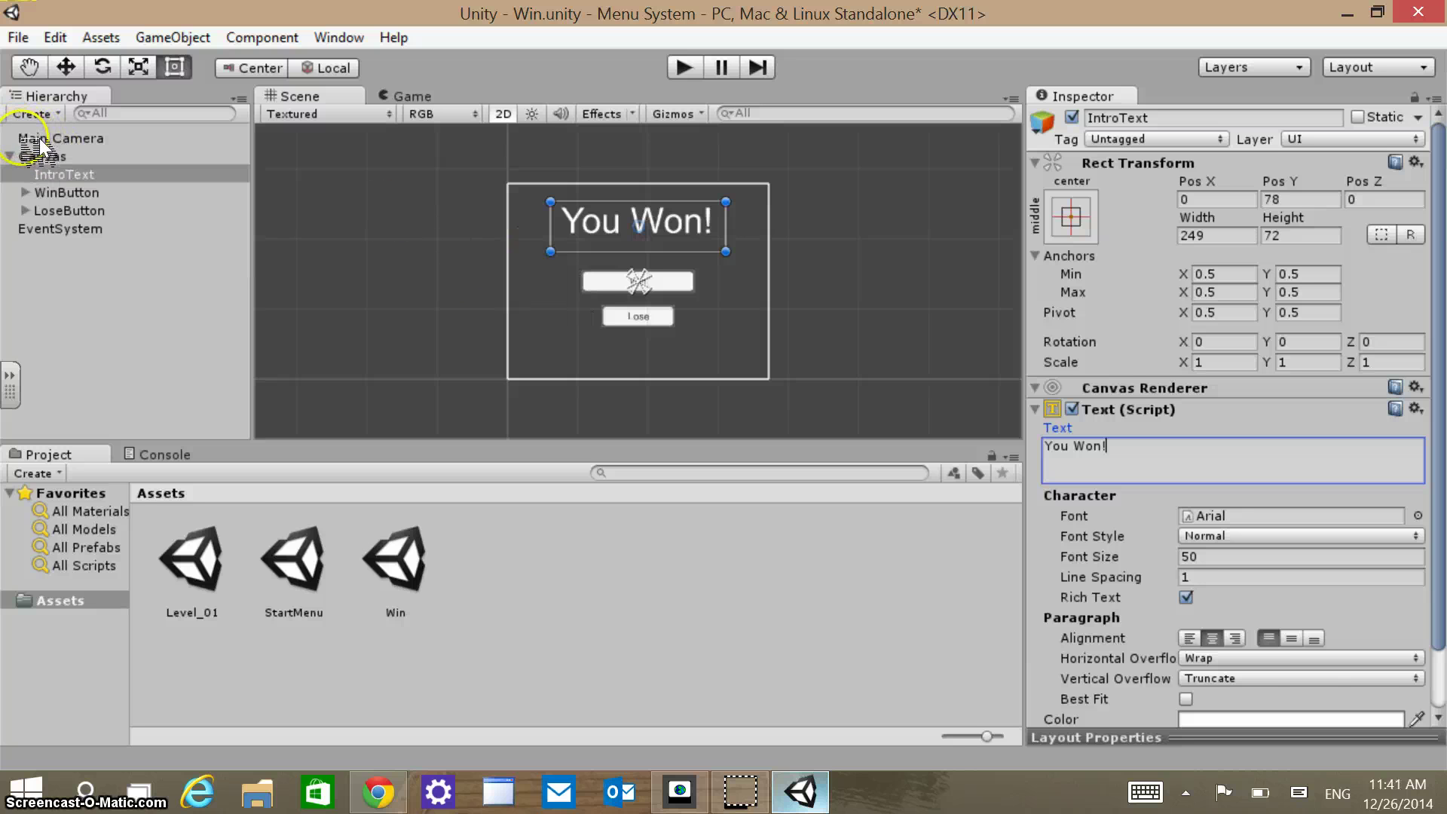
Delete LoseButton from the Win scene's Canvas.
click(60, 211)
right_click(71, 211)
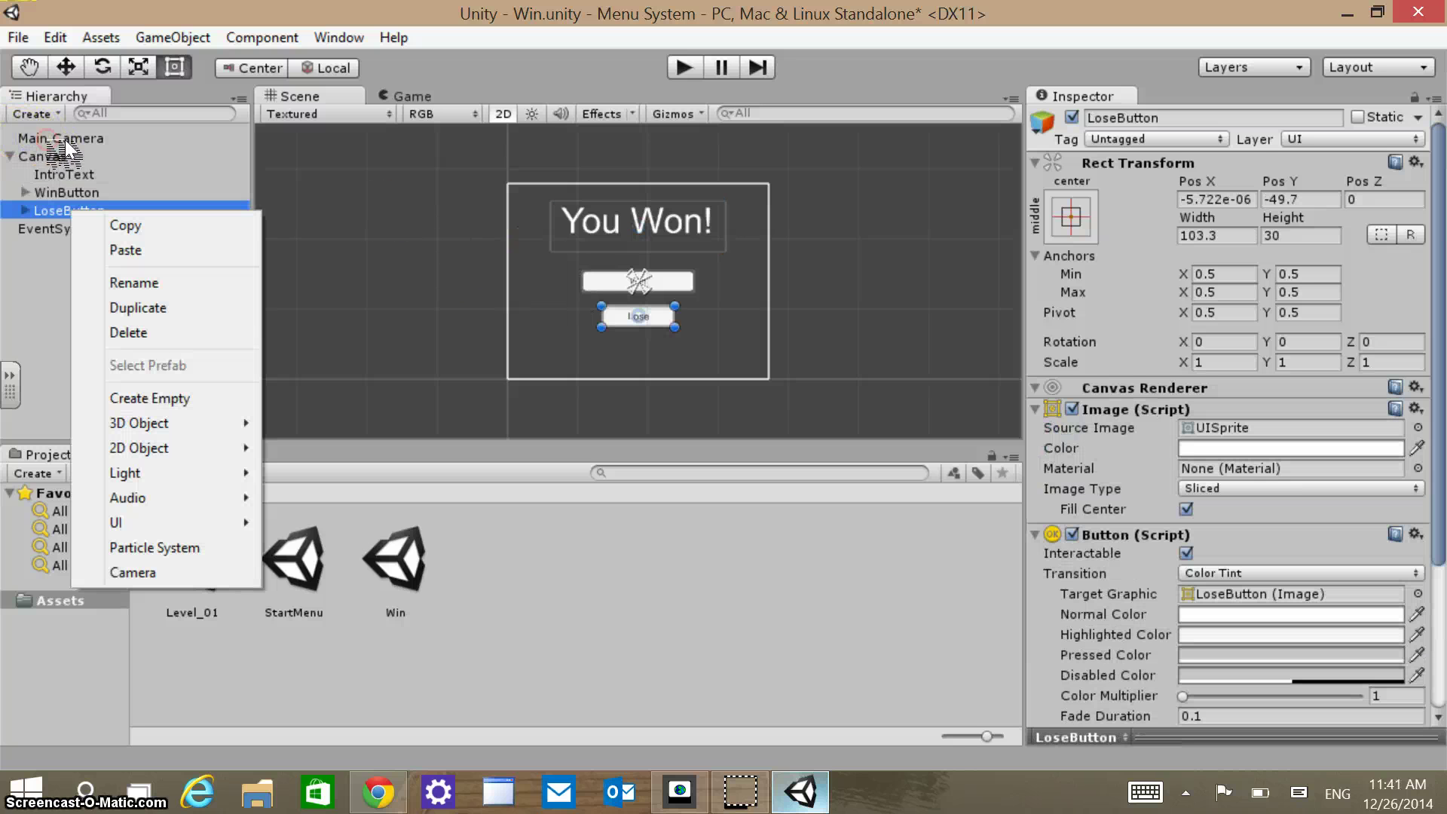
key(Return)
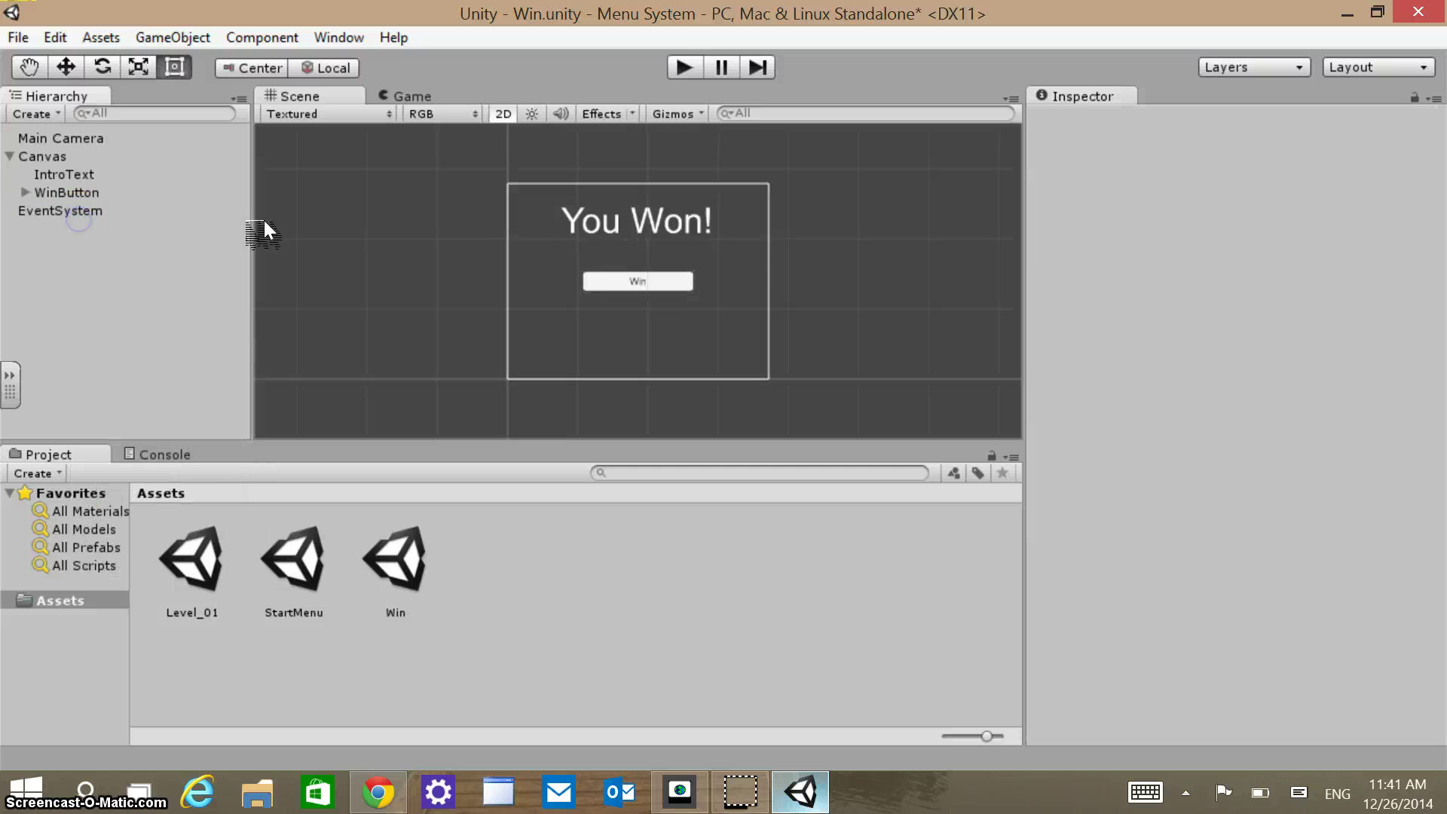
Rename WinButton in the Win scene as PlayAgainButton.
key(Up)
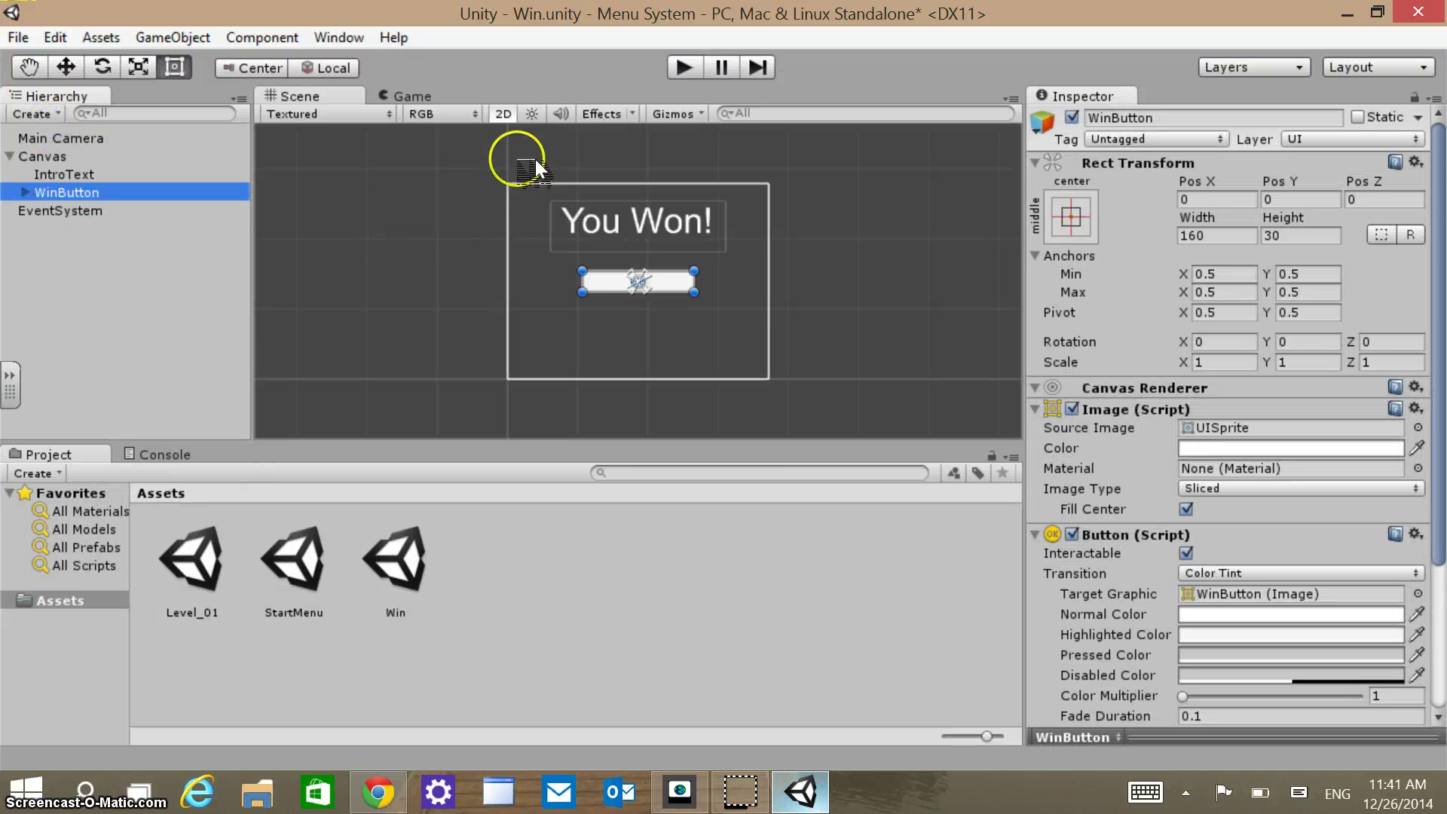
click(1113, 117)
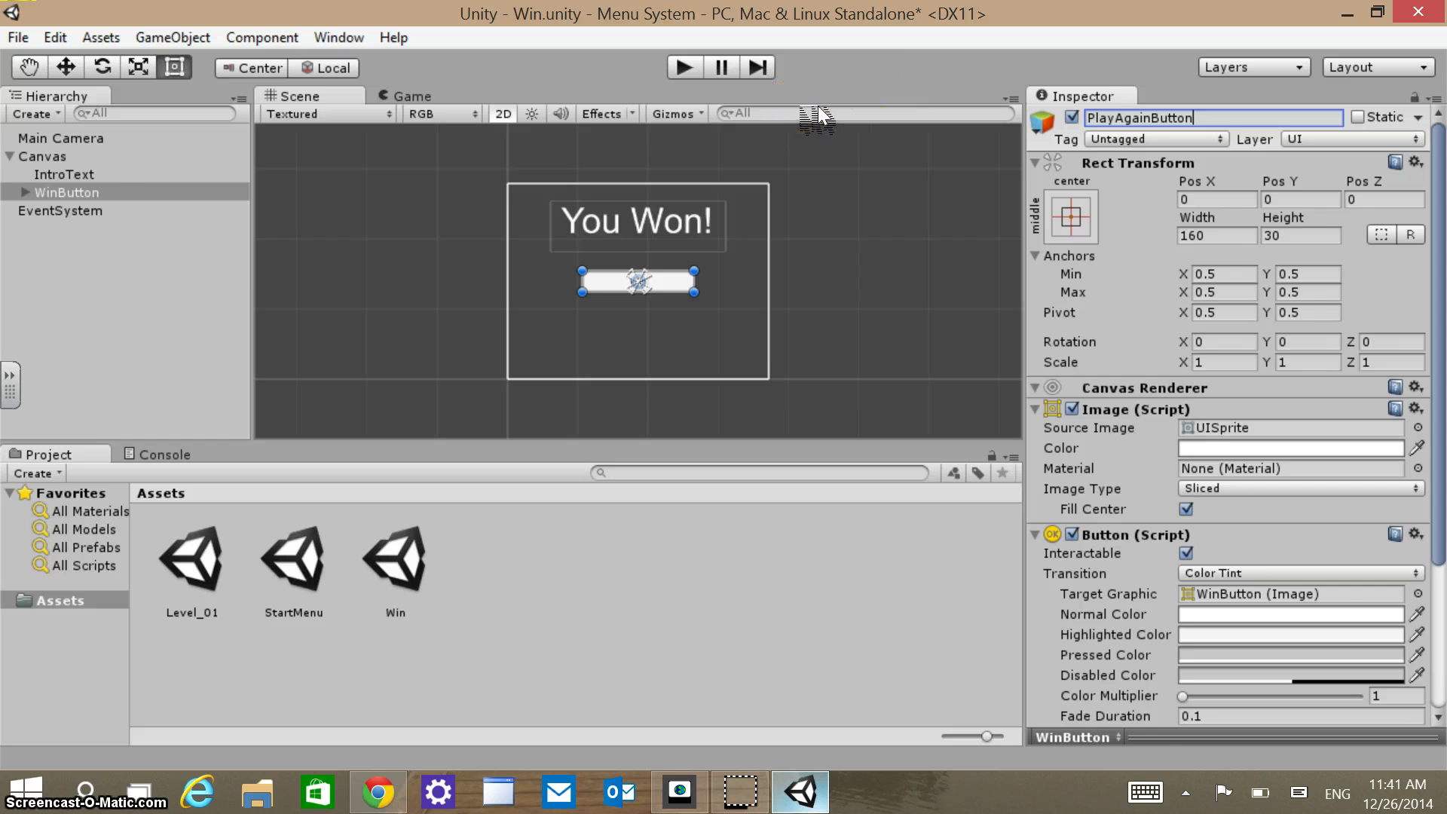
key(Return)
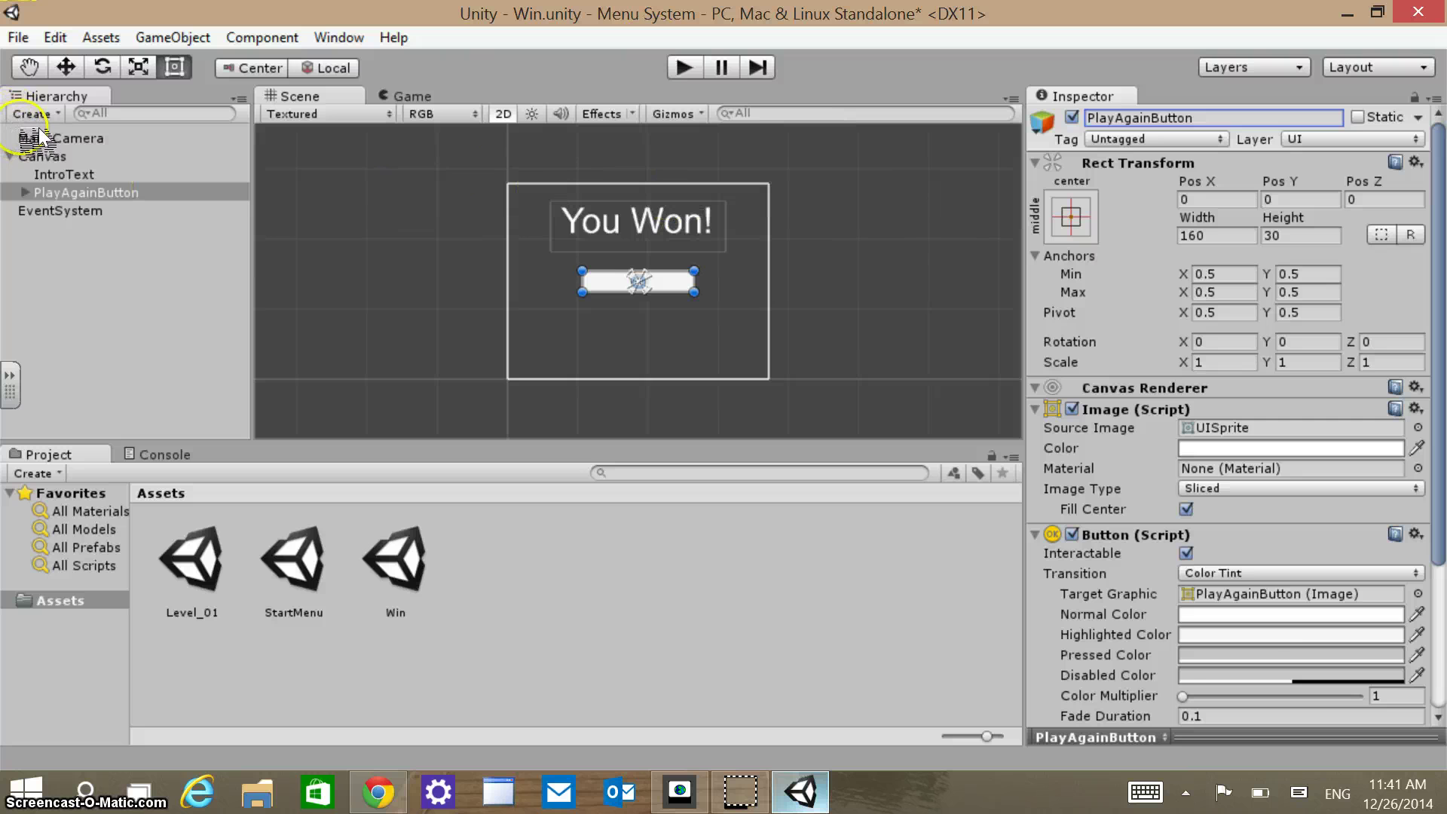
Replace the label in PlayAgainButton's Text child with "Play Again".
click(26, 192)
click(64, 211)
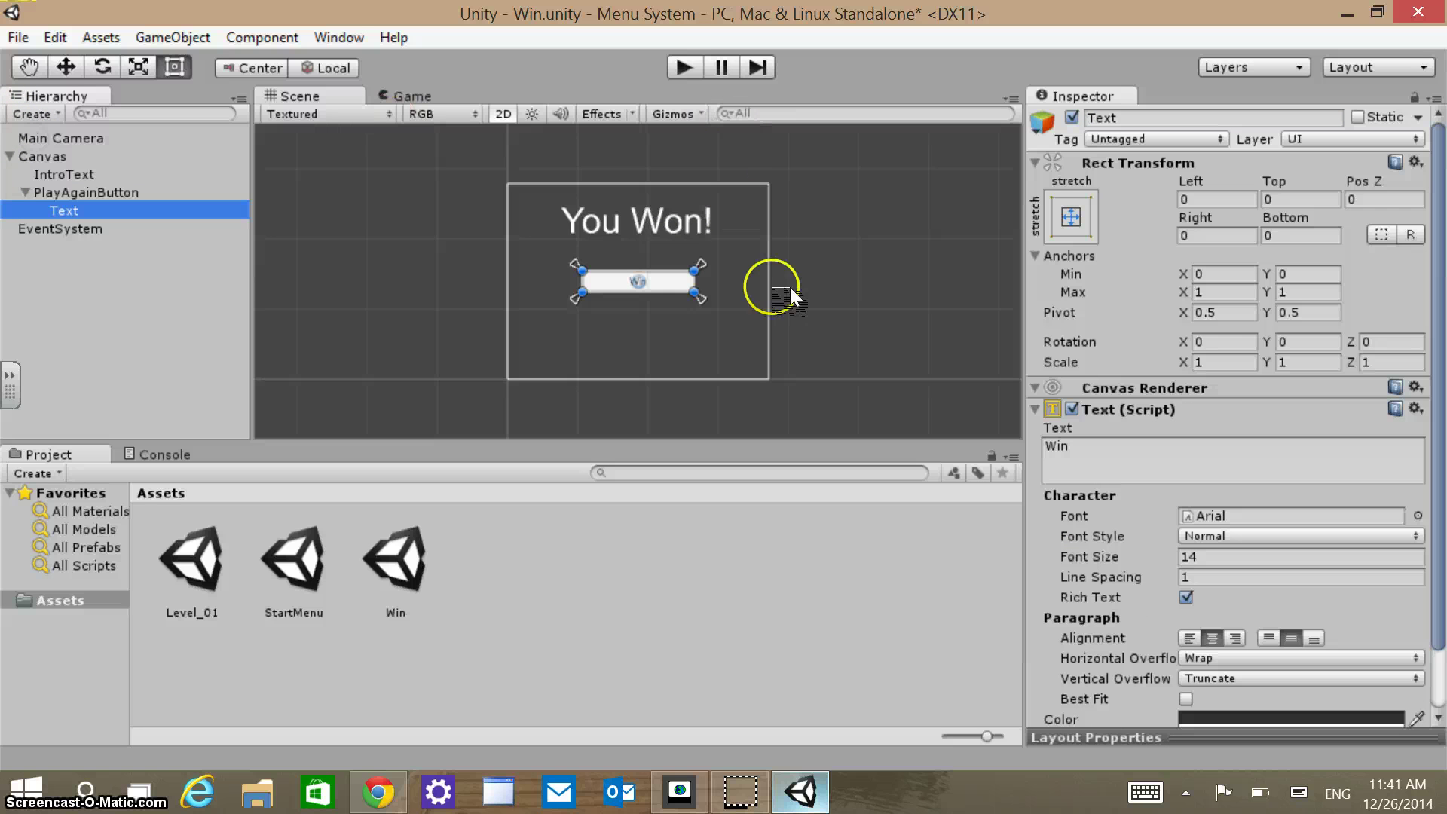
click(1150, 455)
text(Pl)
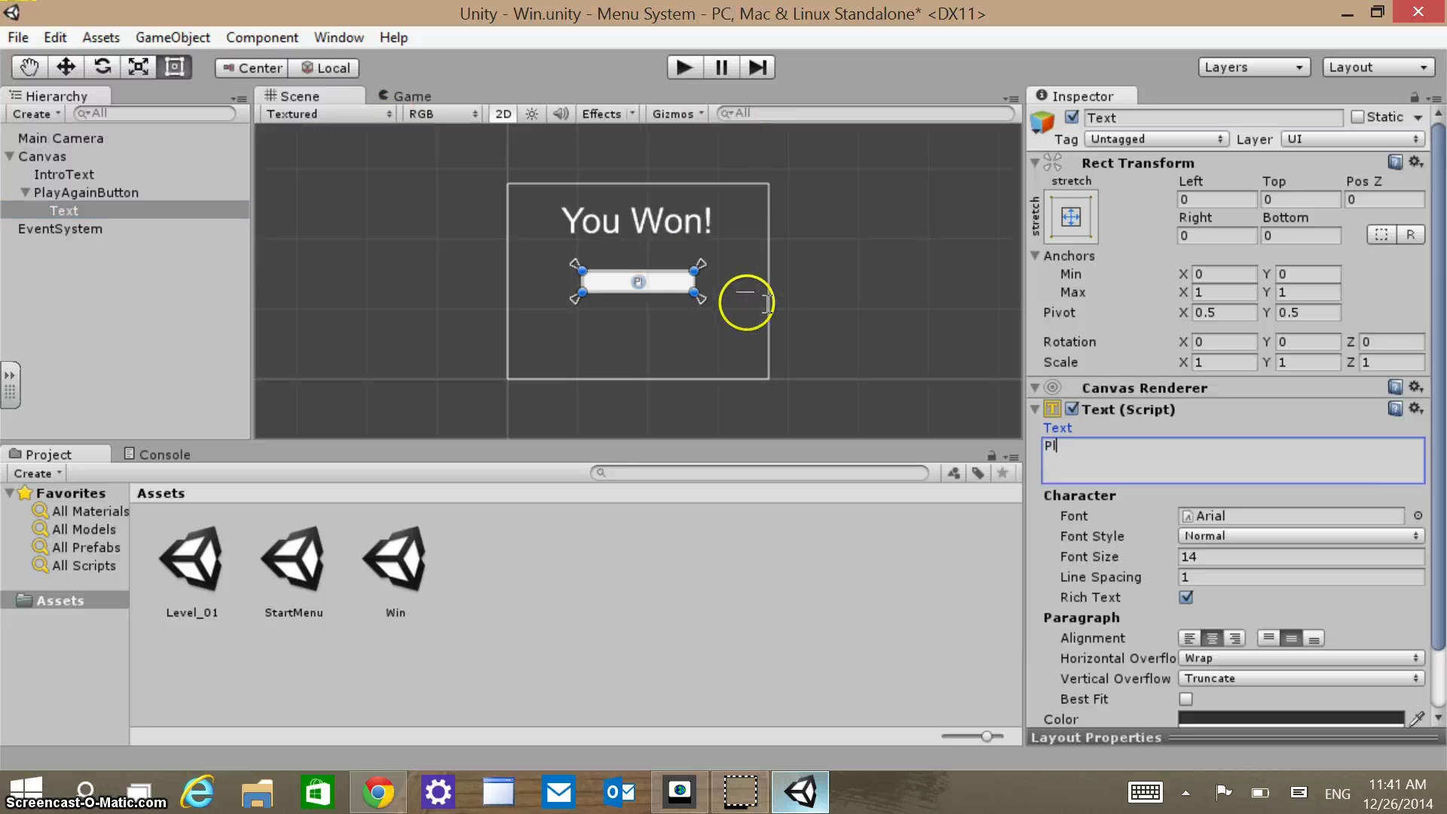
text(ay)
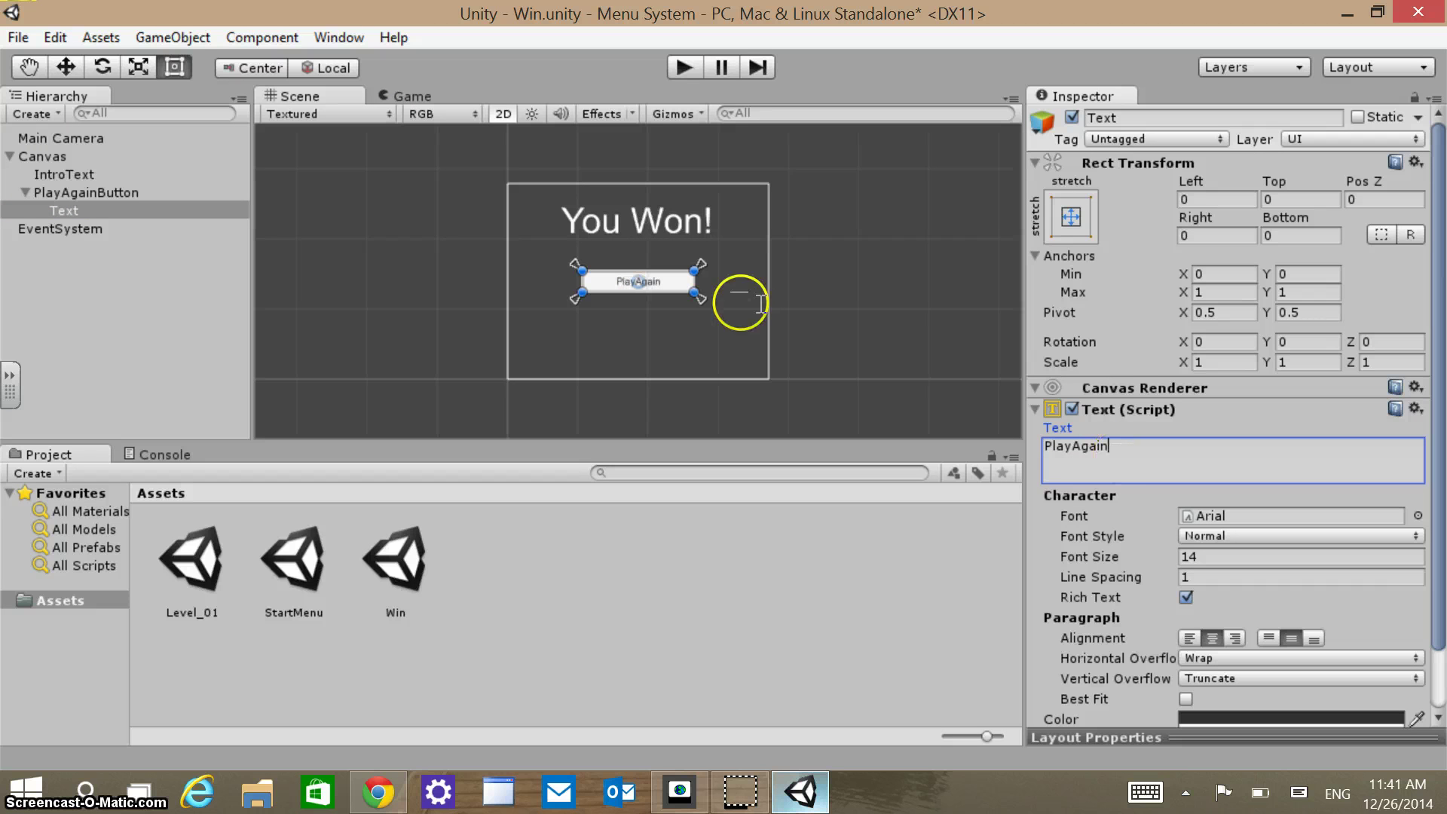
text(Again)
key(ctrl+a)
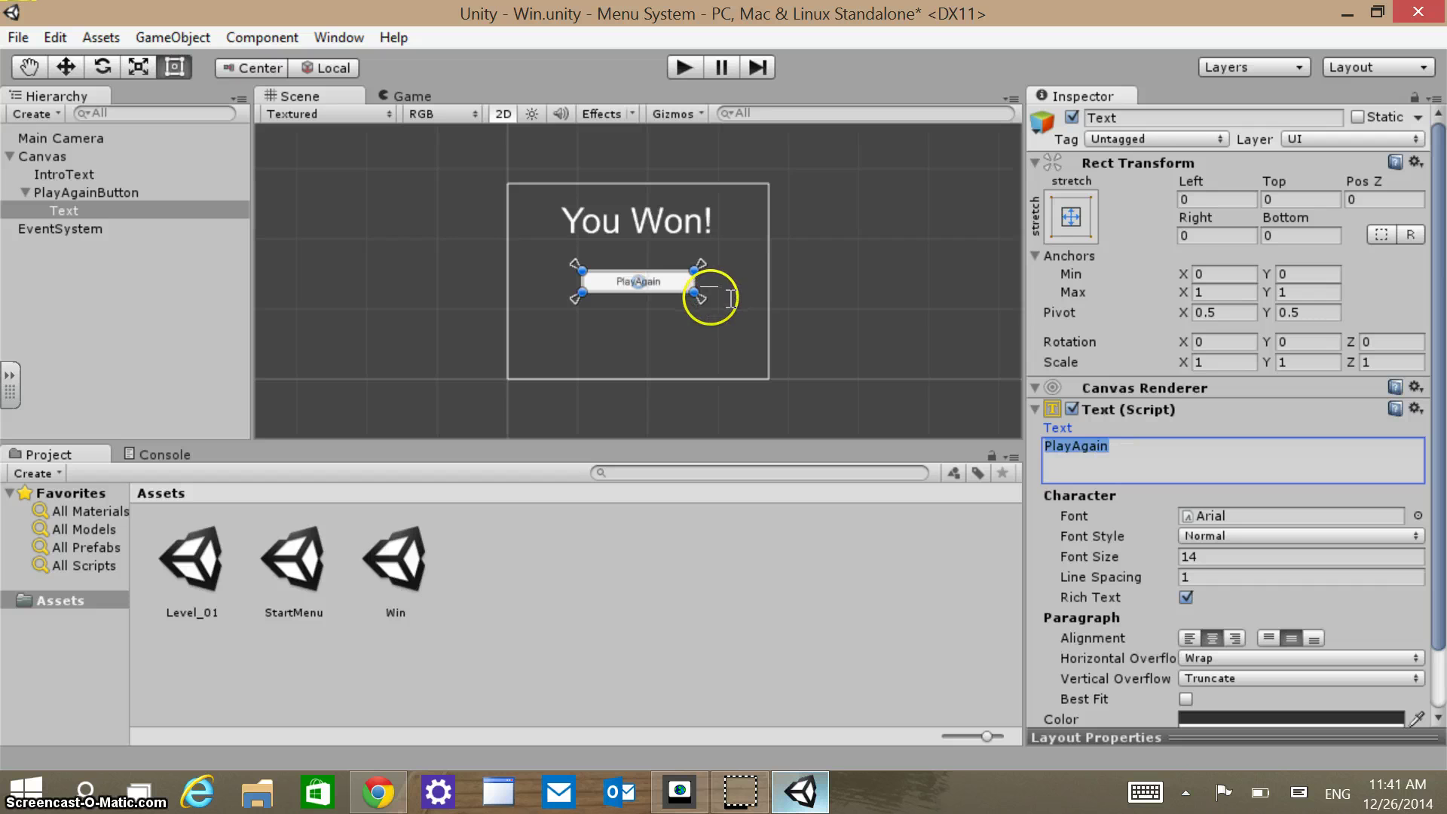
click(711, 297)
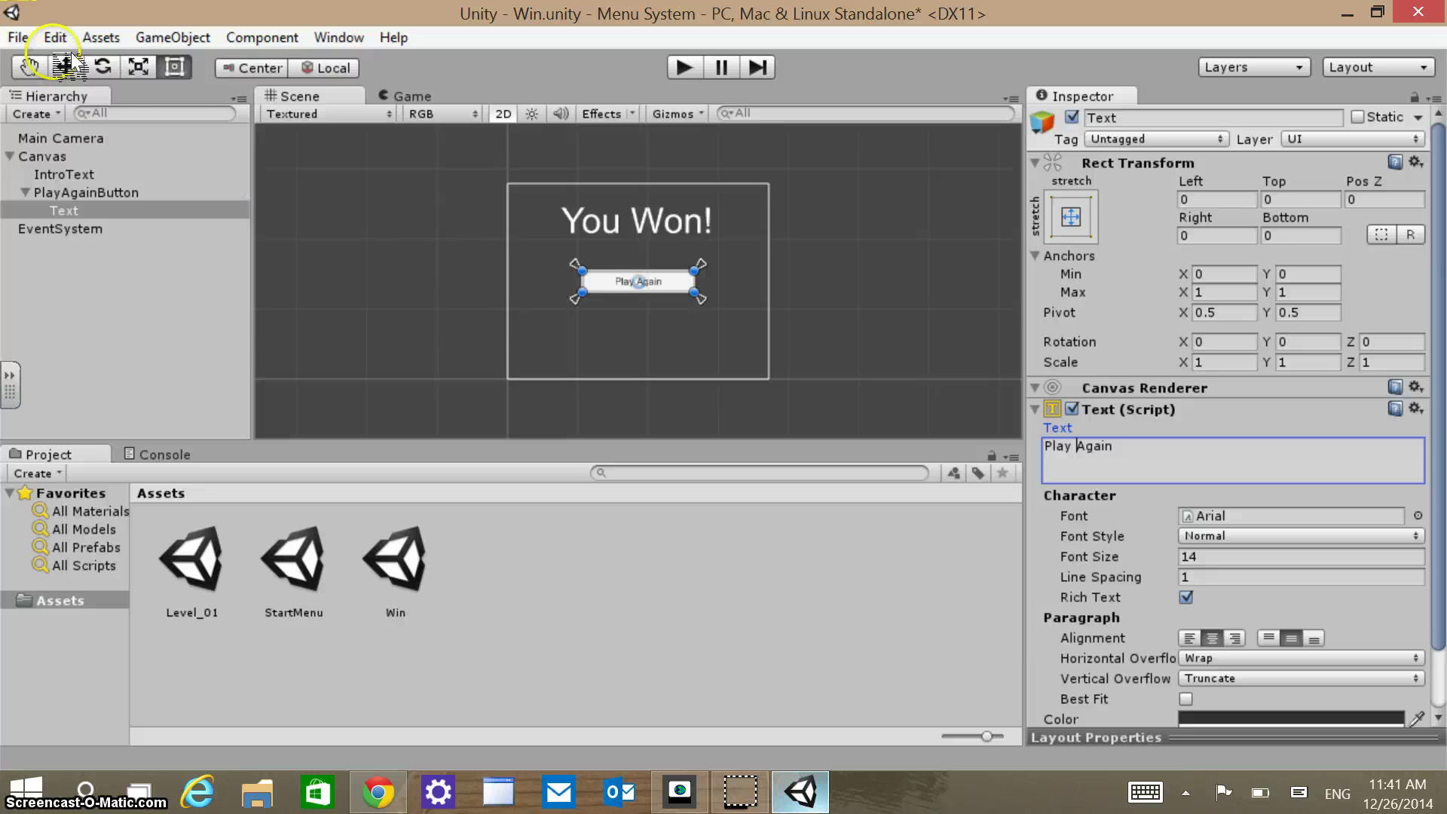
Save the changes to the Win scene.
click(20, 37)
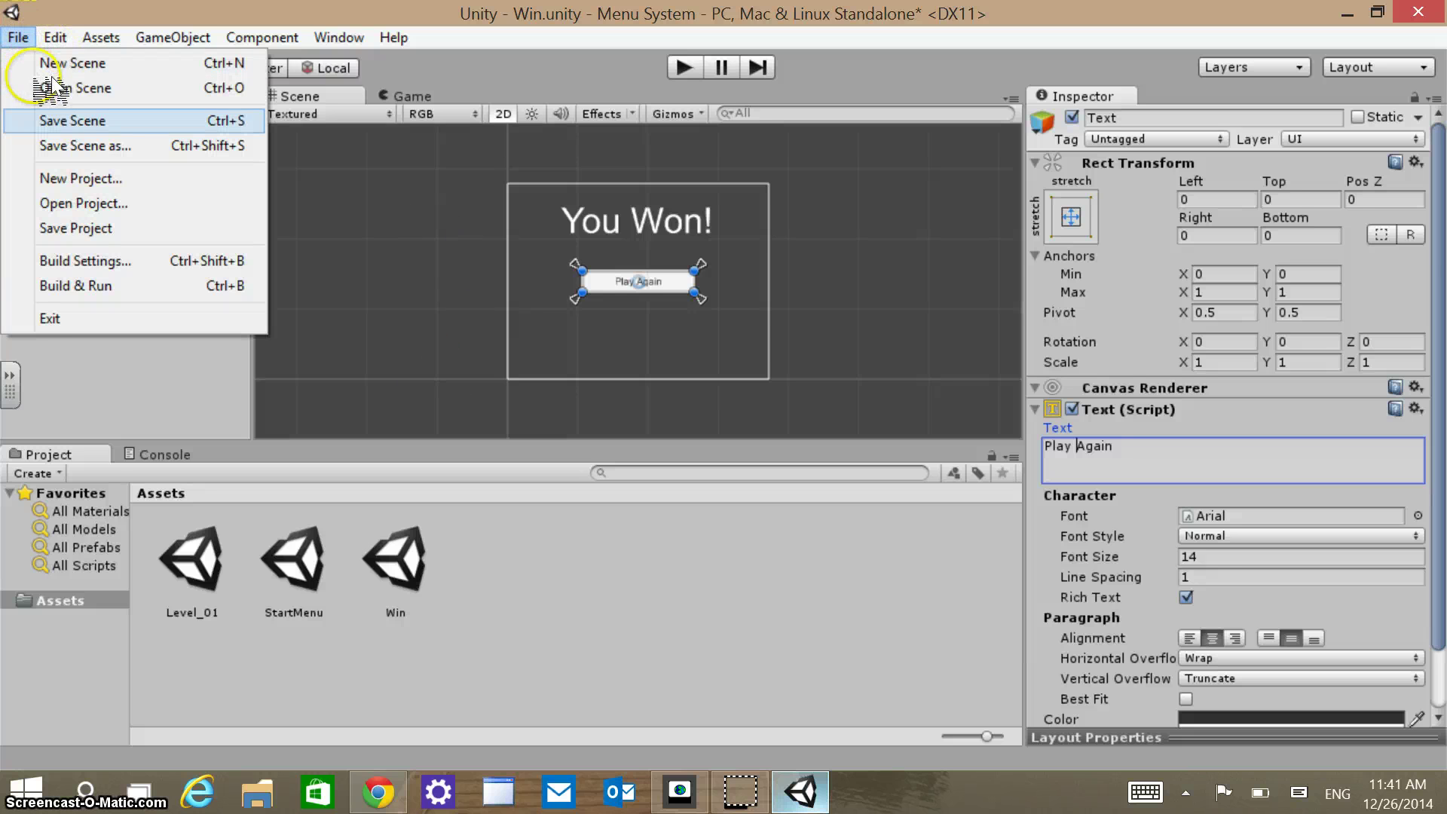
click(70, 119)
click(431, 187)
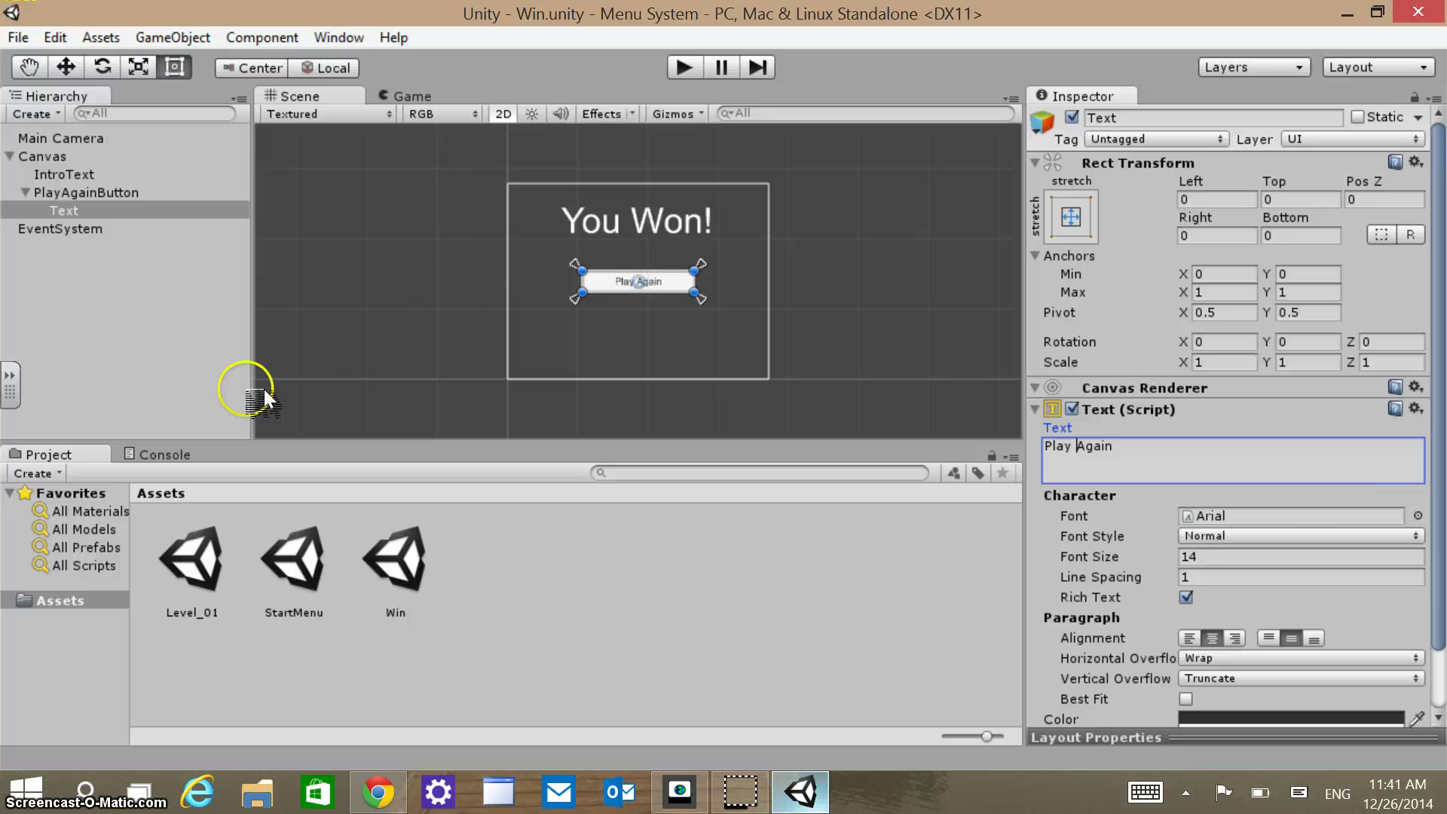
Save the current scene and duplicate the Win scene asset.
click(293, 382)
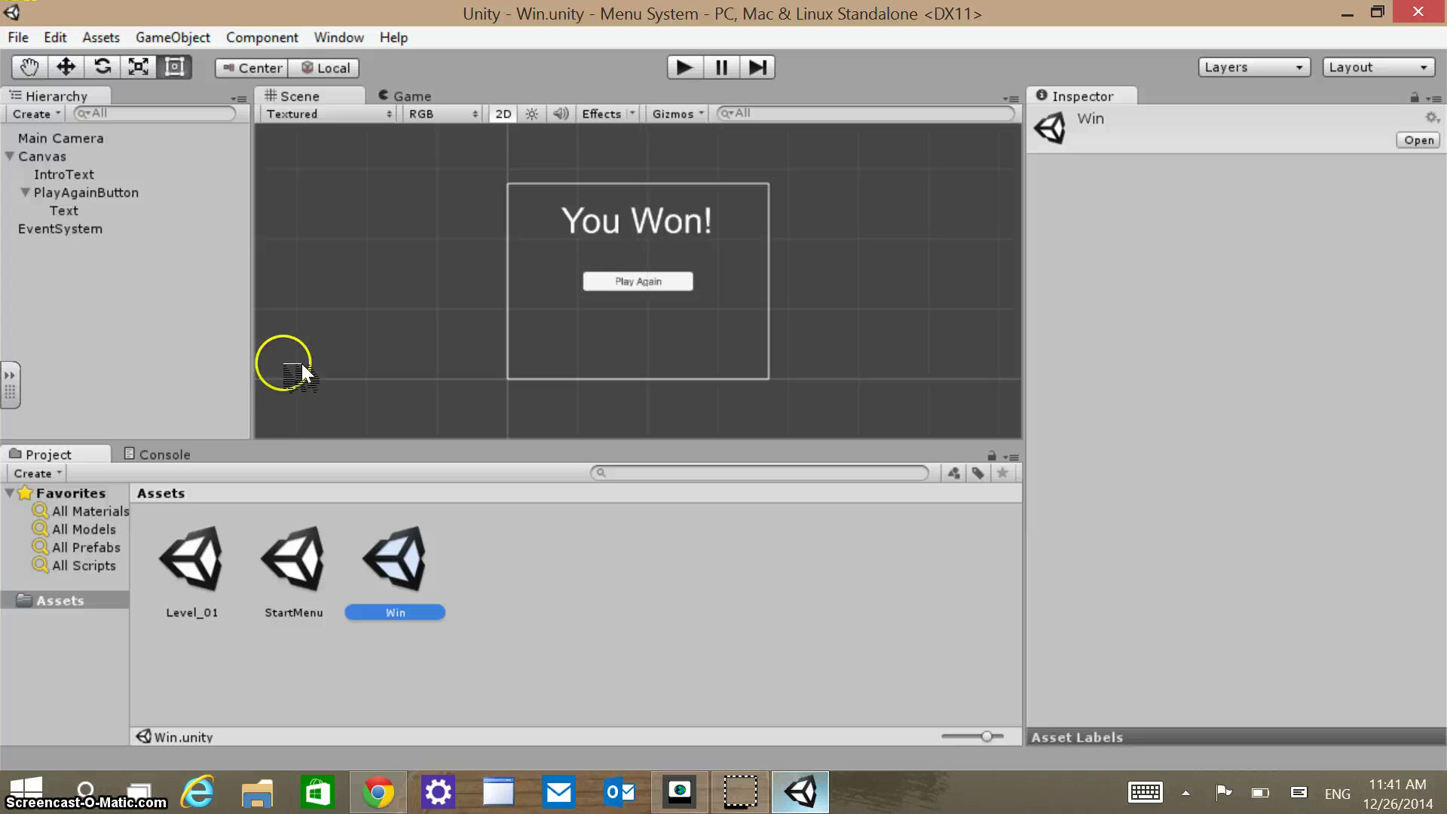
click(29, 36)
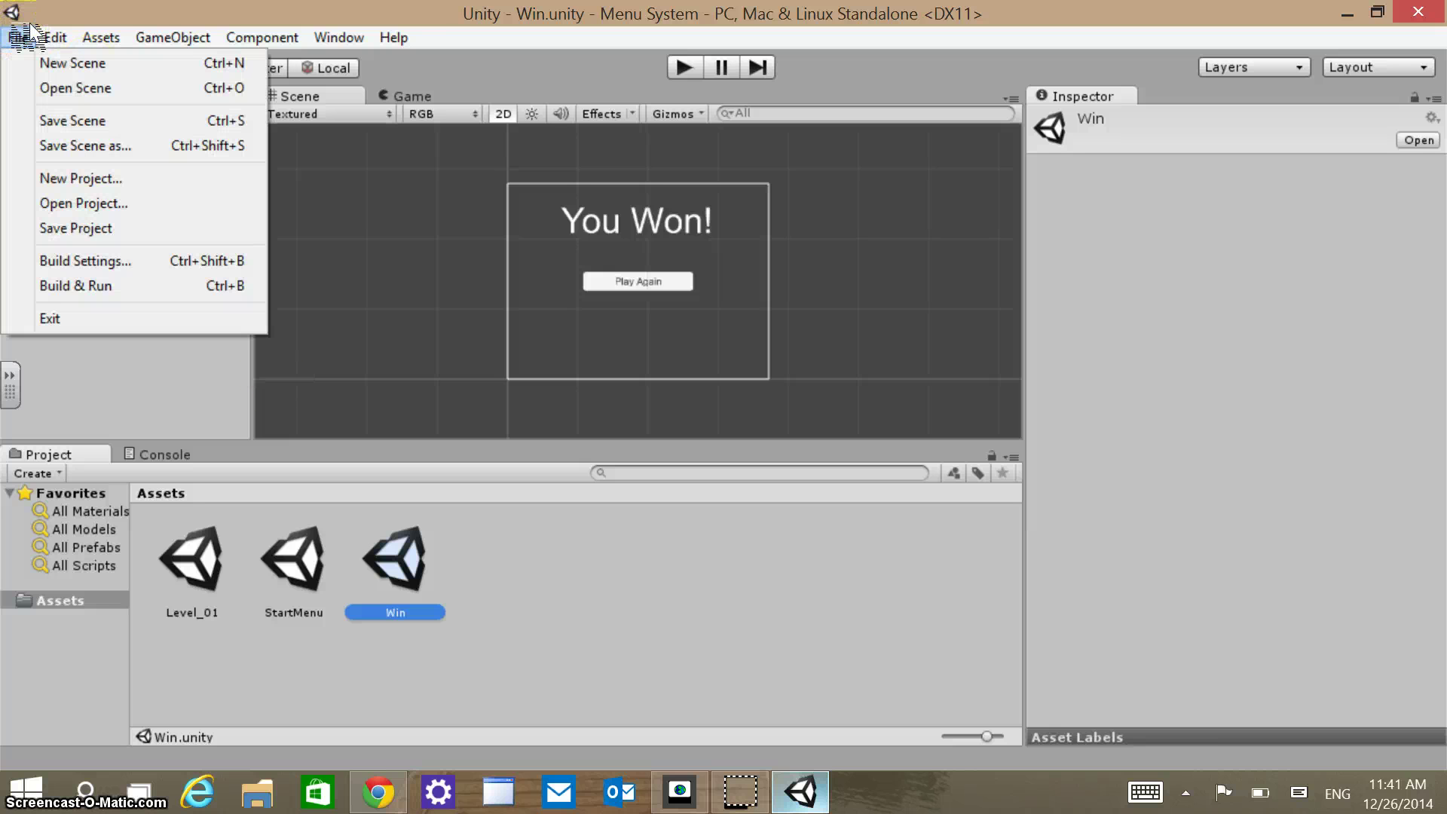
click(70, 119)
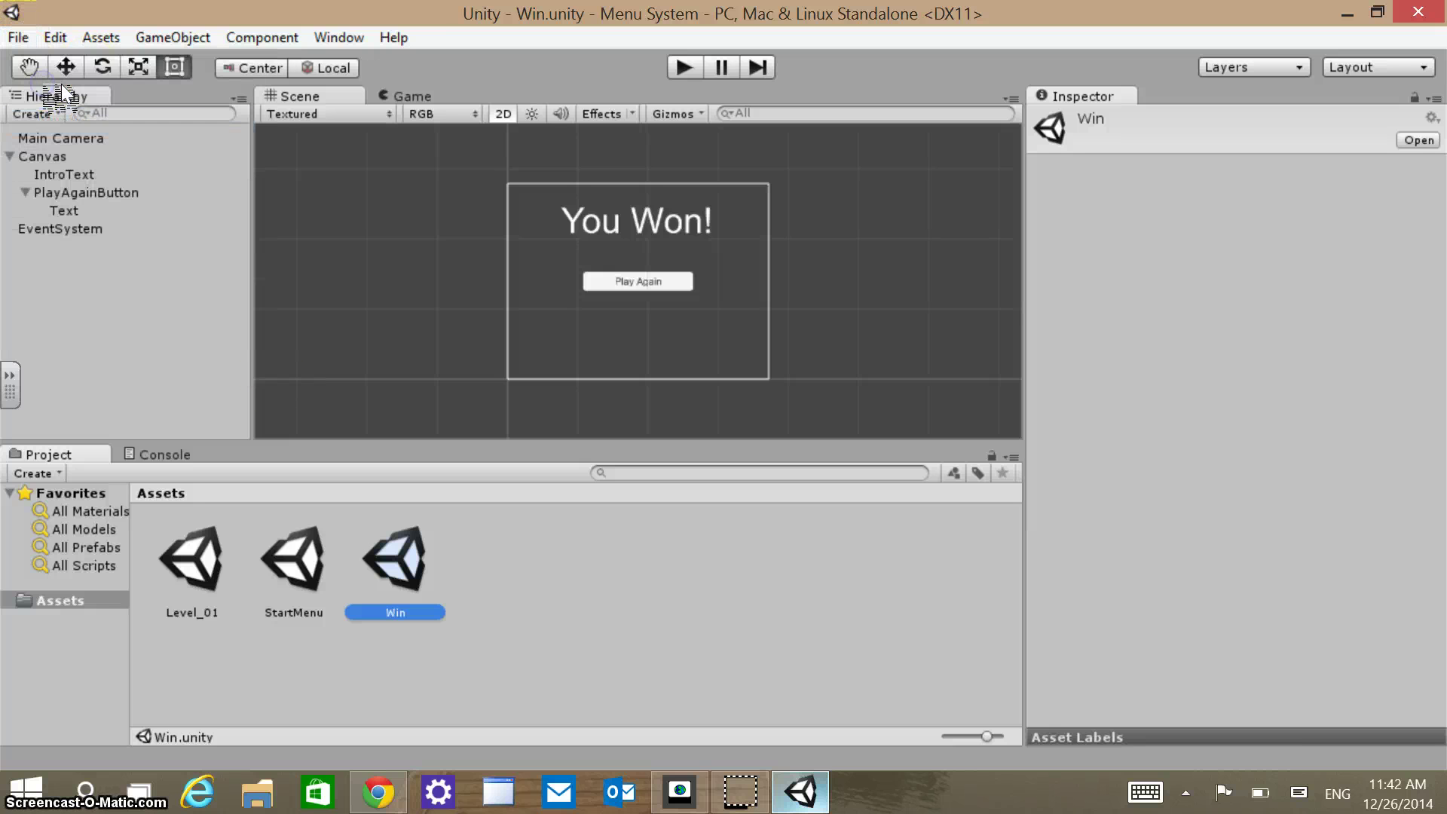
click(55, 37)
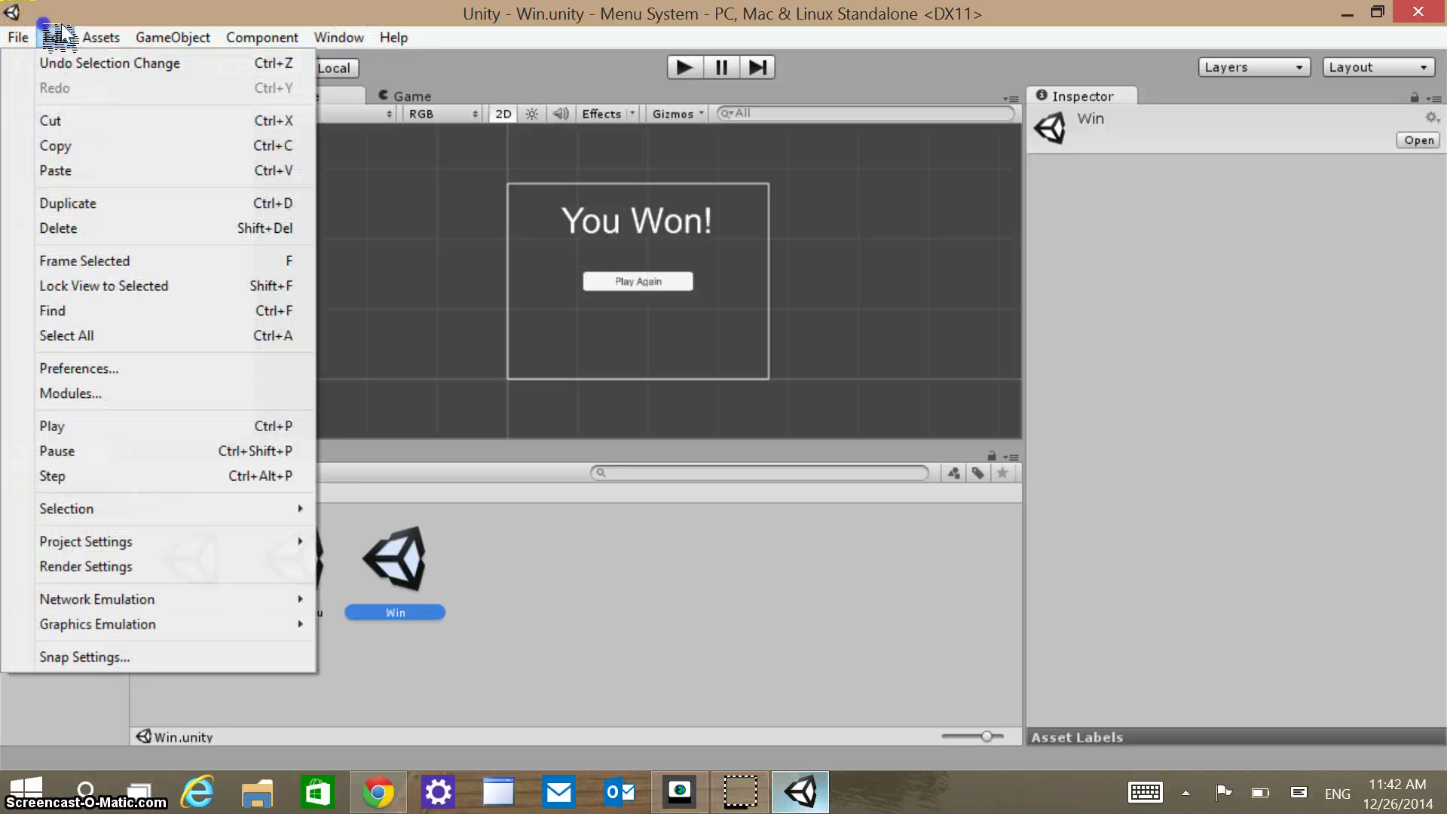
click(68, 203)
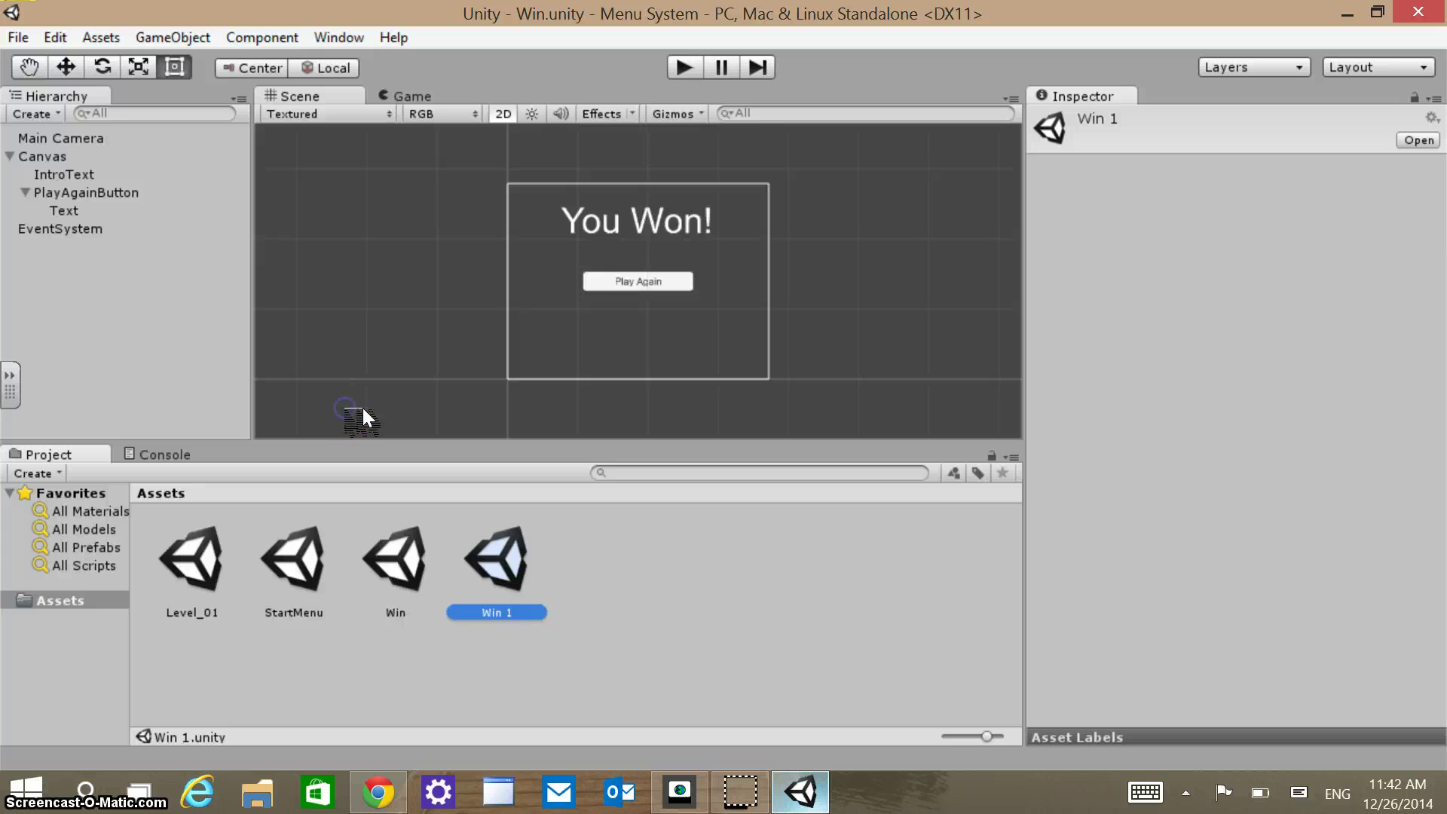
Rename the duplicated Win scene asset as Lose.
key(F2)
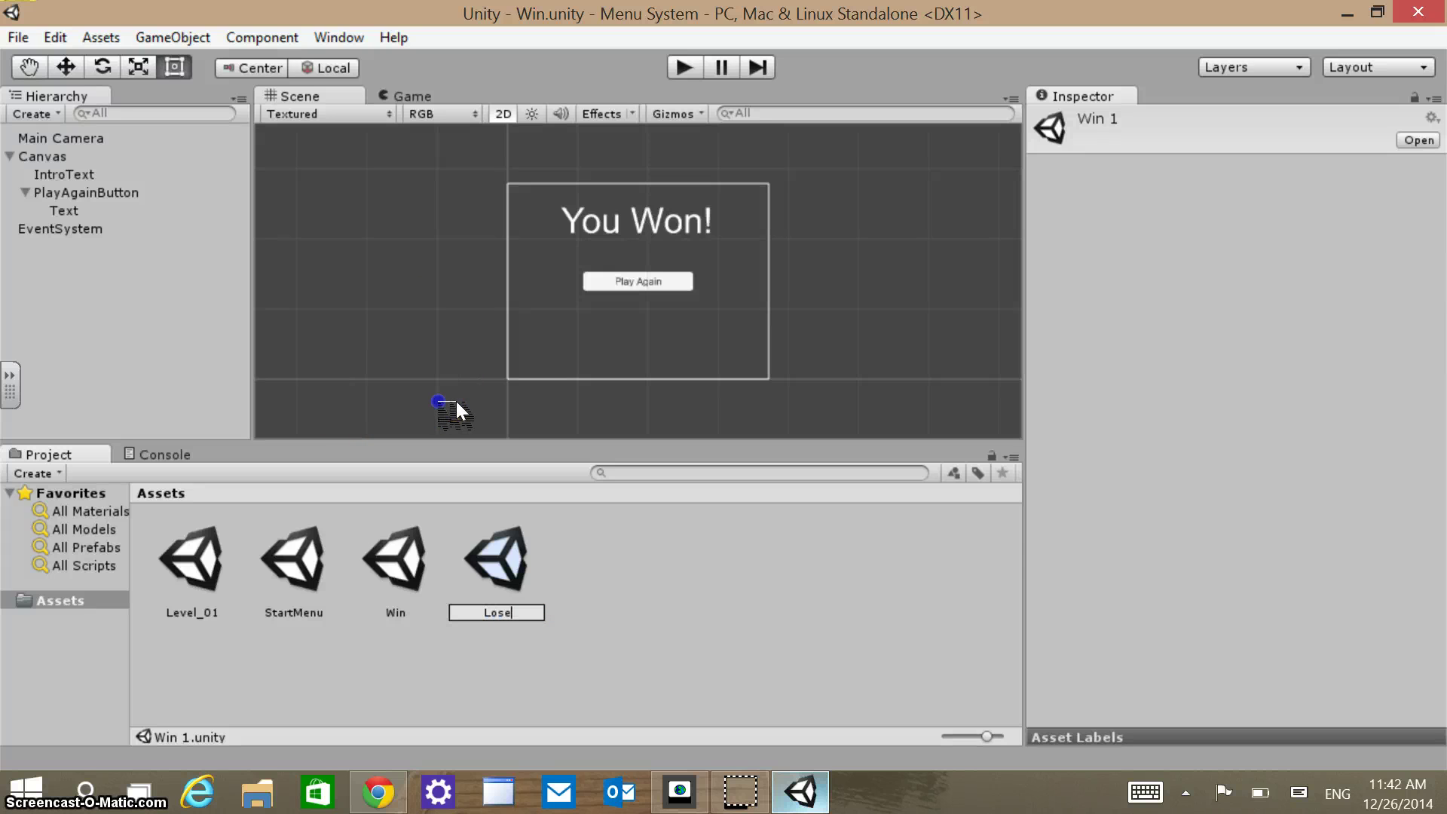
text(Lose)
key(Return)
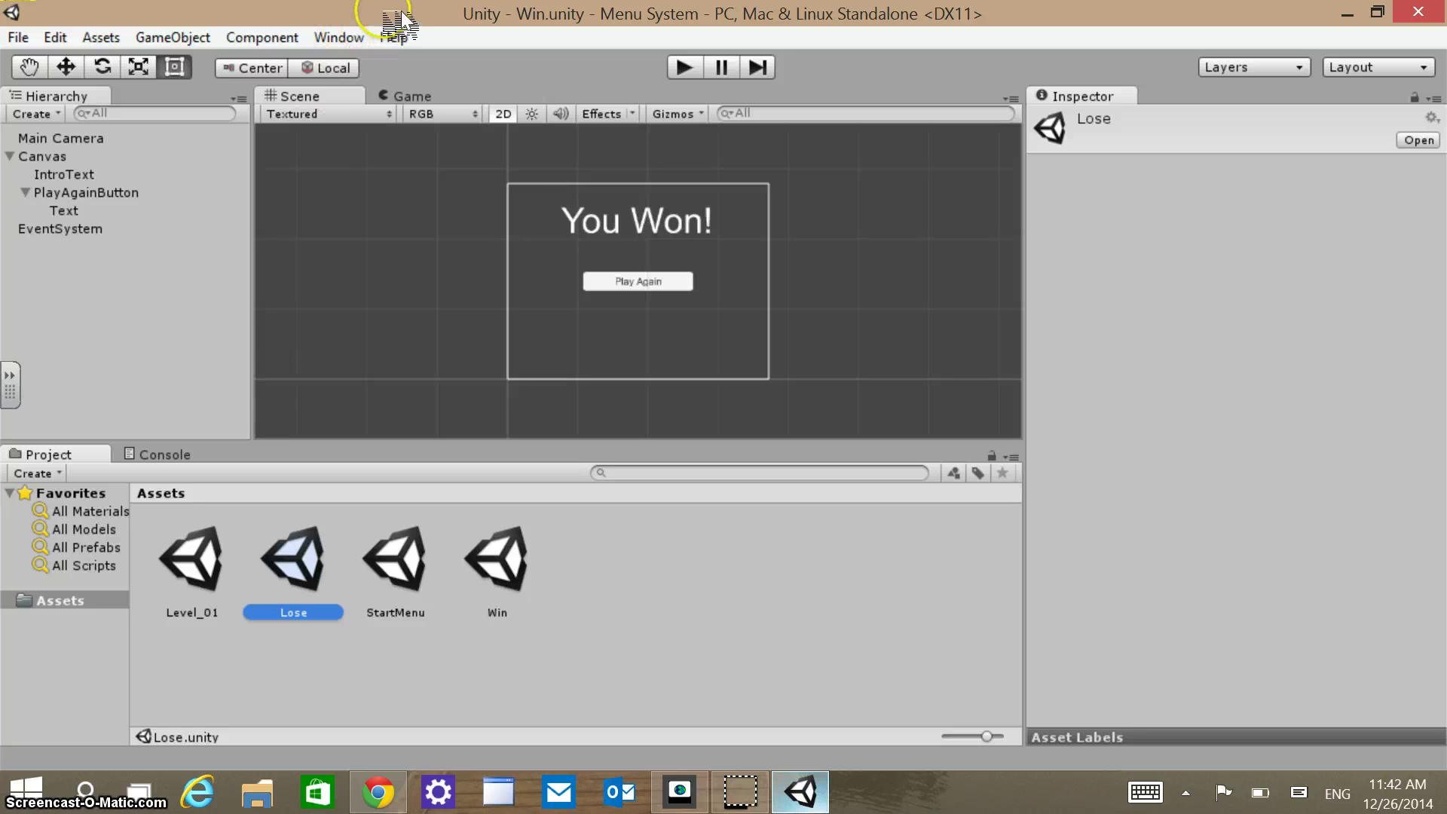
Open the Lose scene and replace the text of the Canvas's IntroText with "You Lost!".
double_click(294, 558)
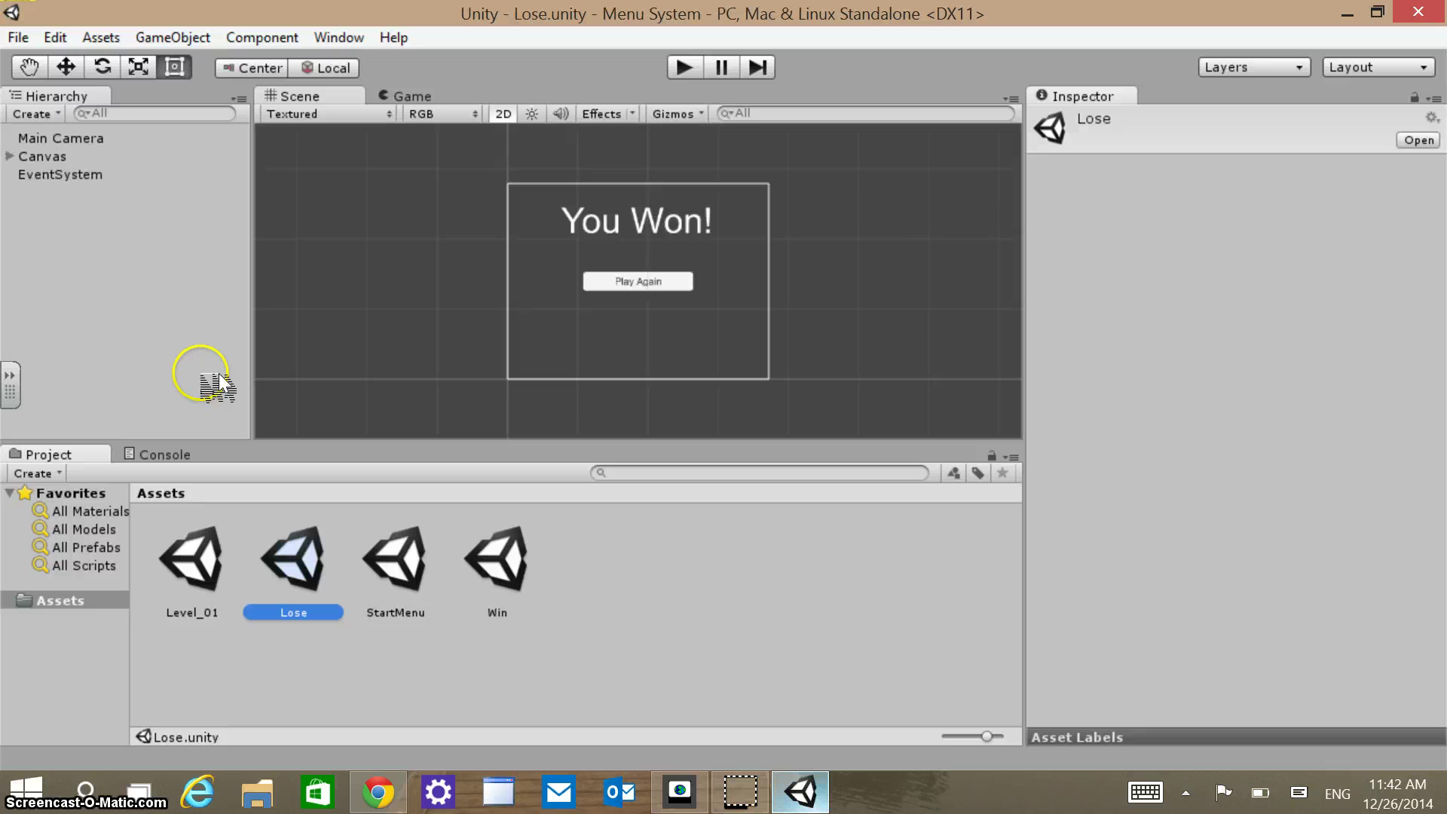
click(10, 157)
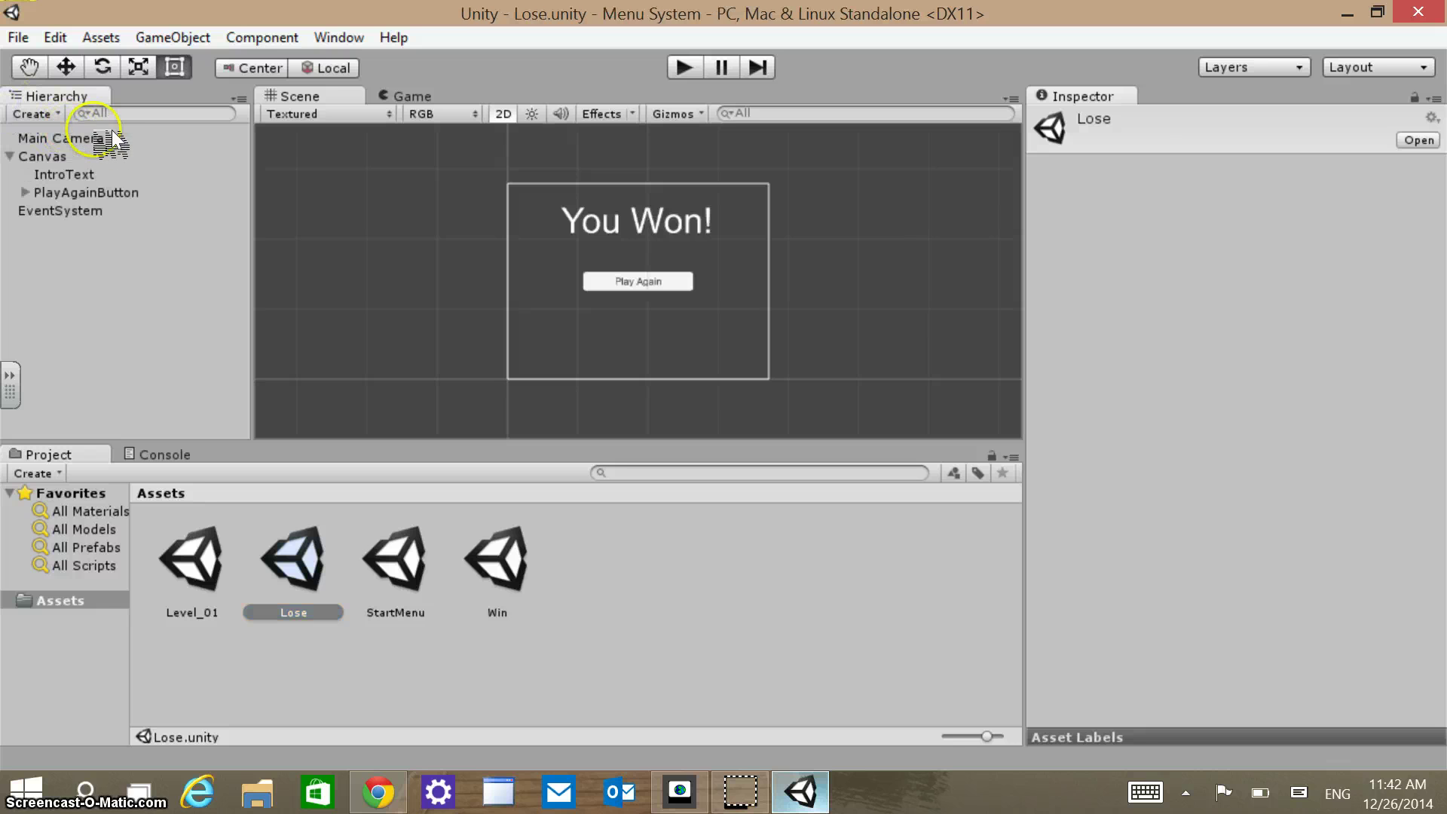
click(60, 173)
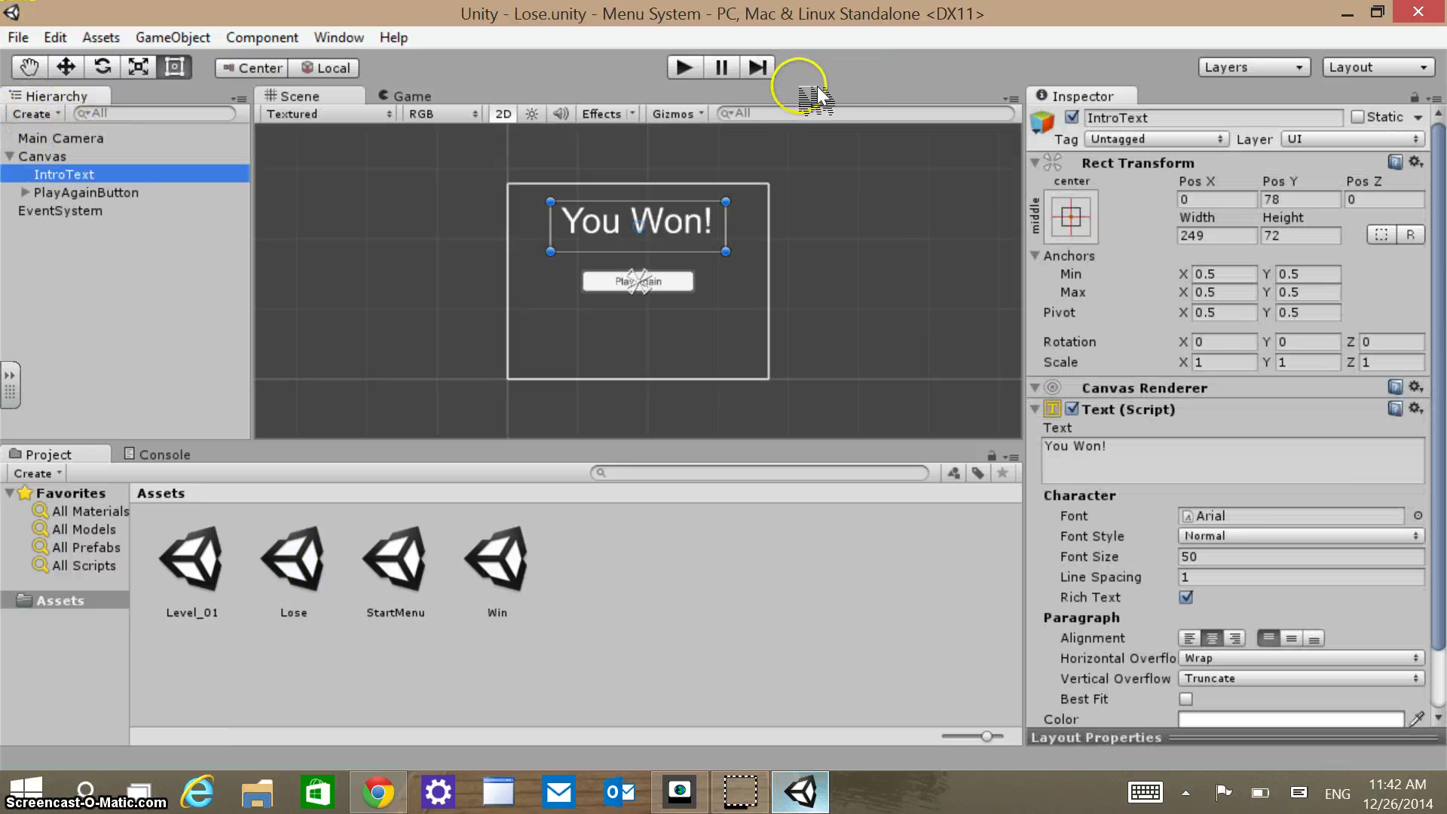
click(1153, 443)
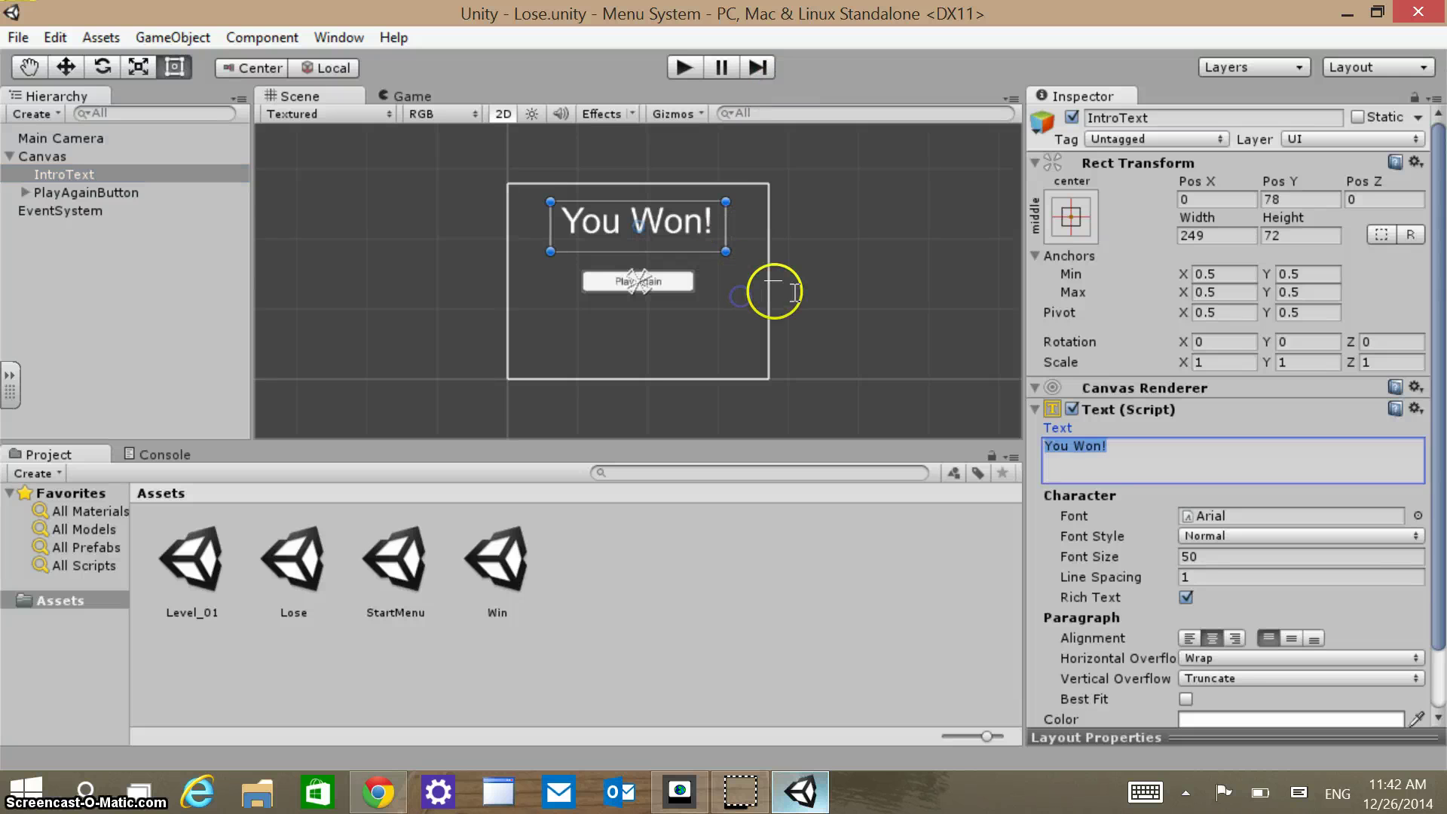
text(You )
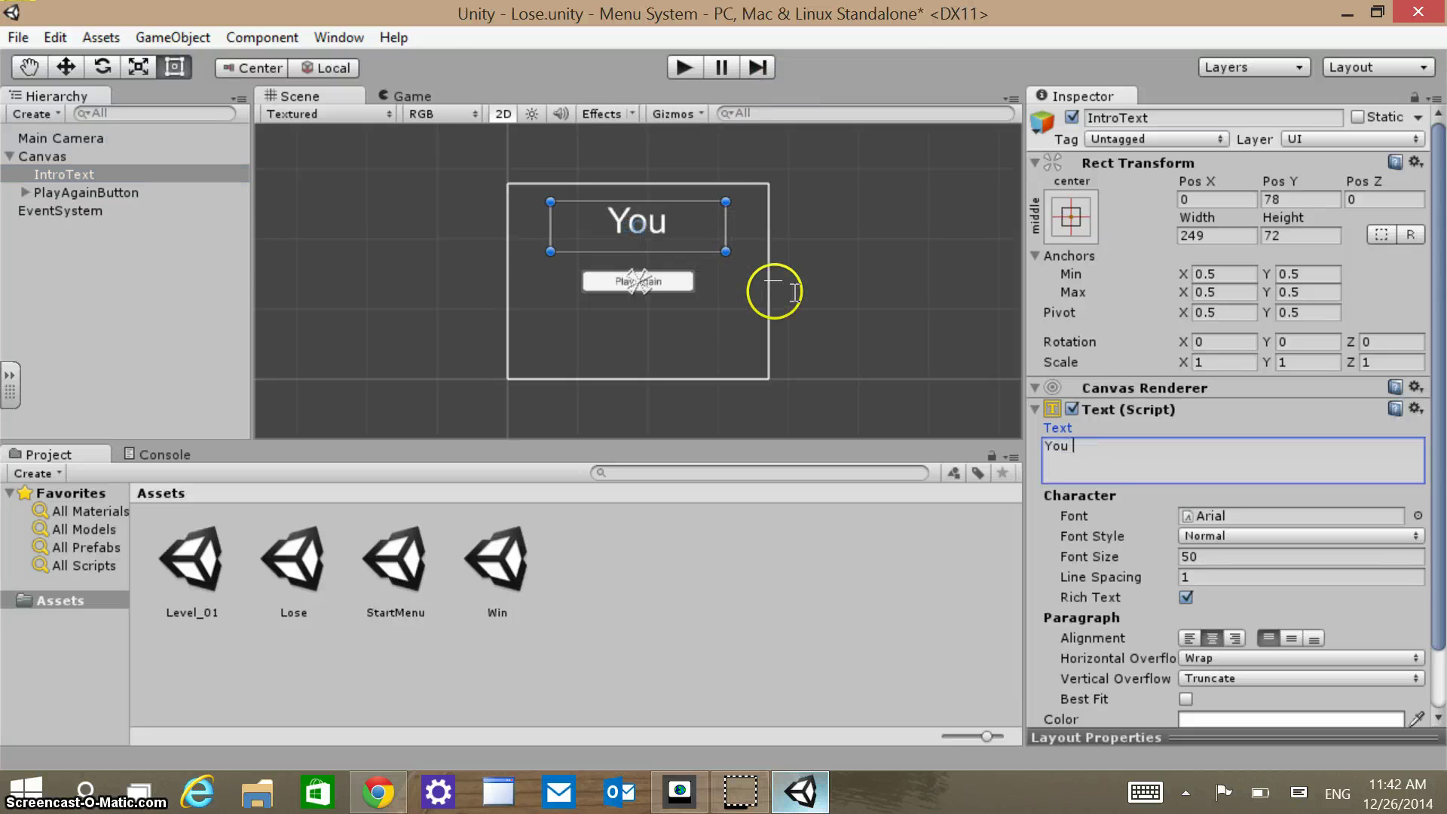
text(Lost!@)
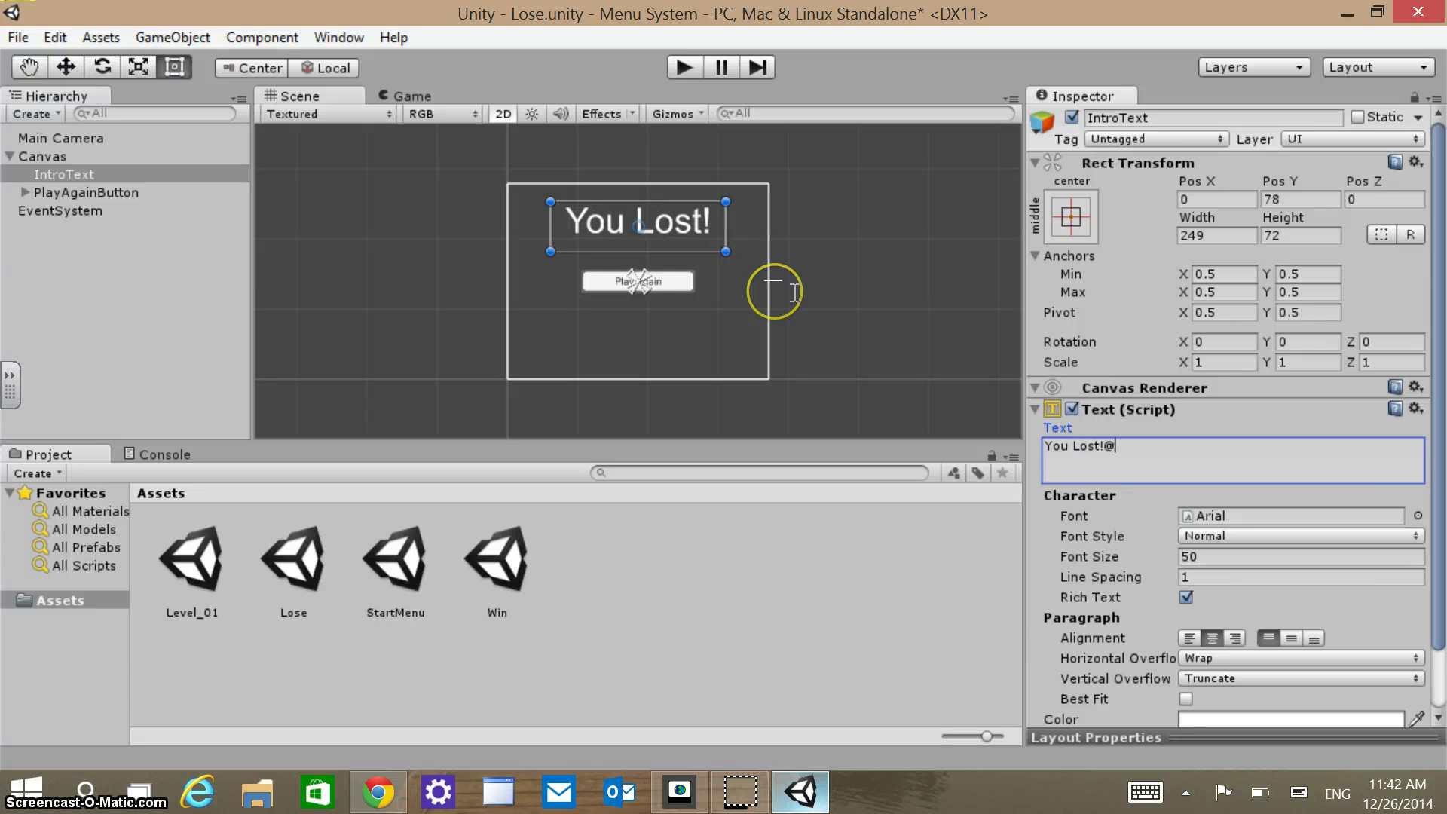
key(BackSpace)
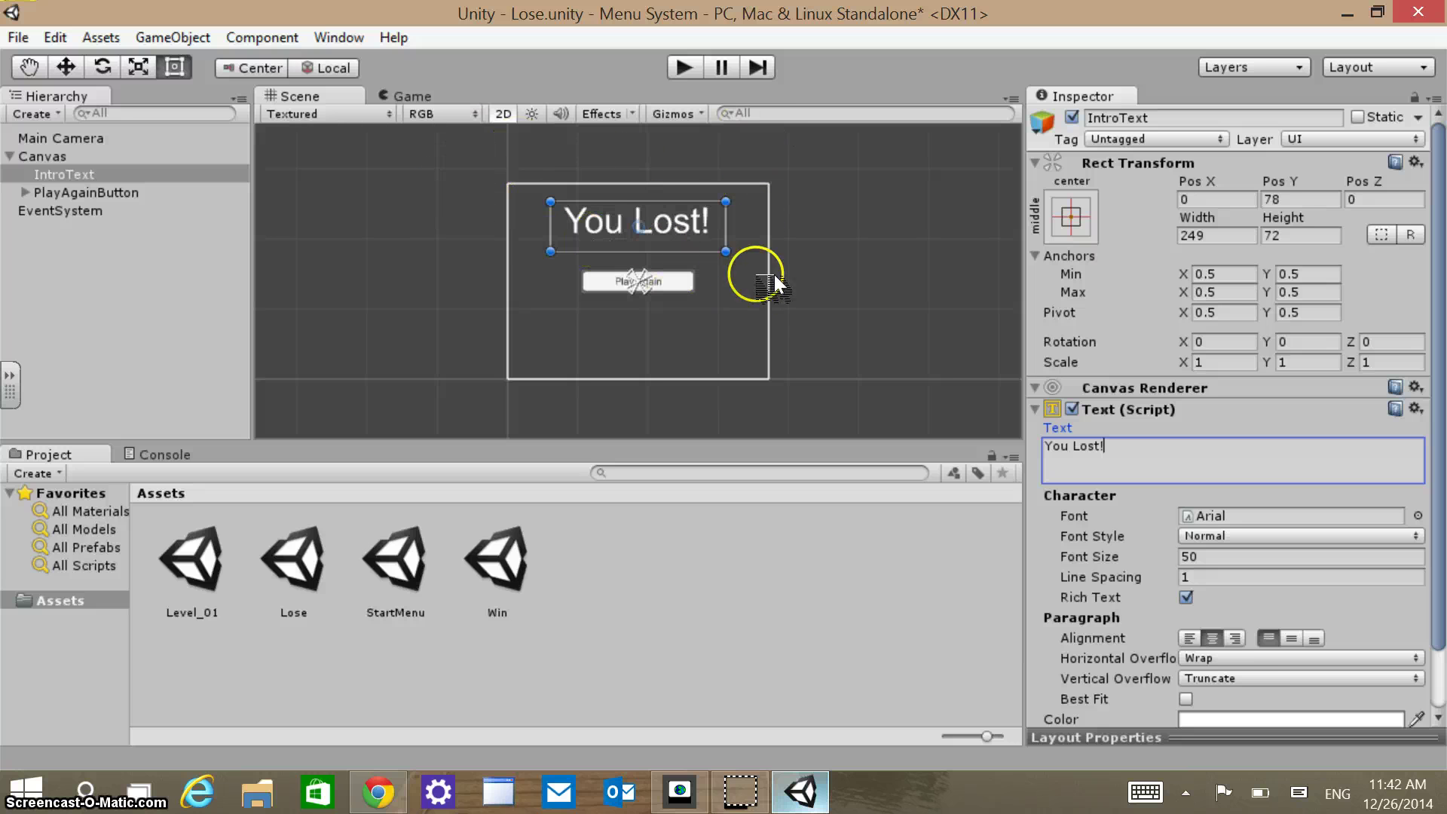
click(35, 130)
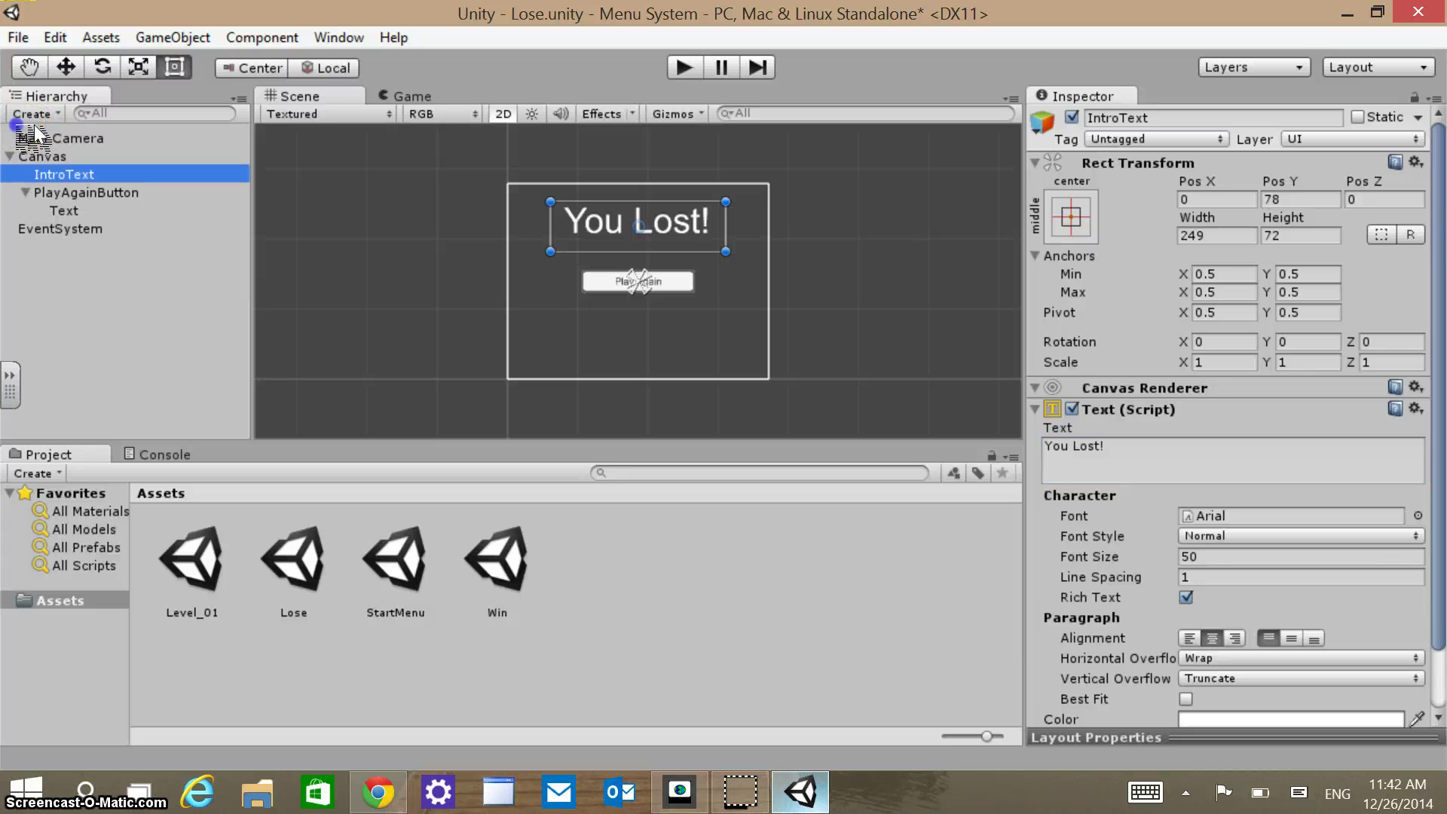
click(25, 192)
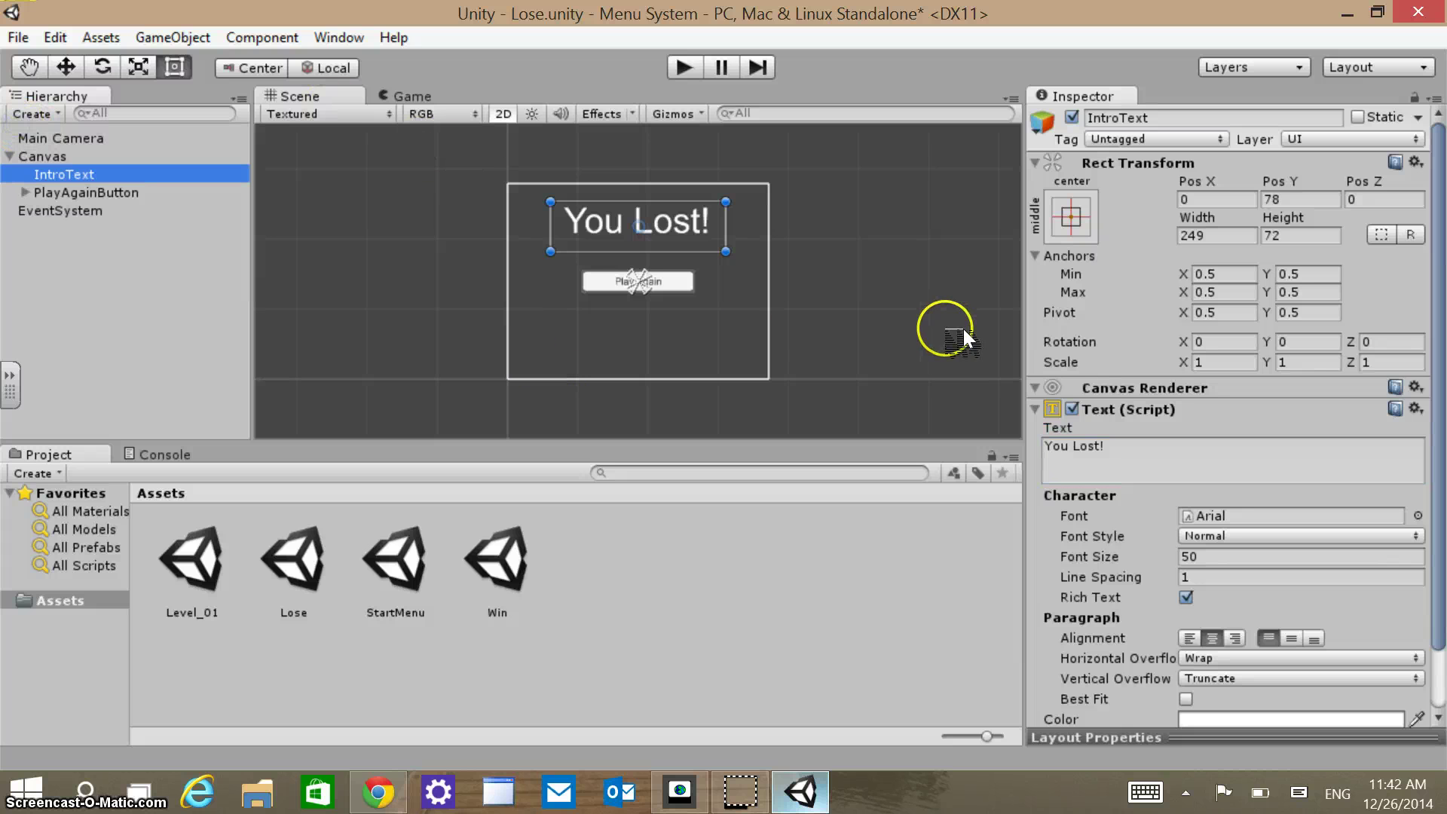
right_click(983, 348)
right_click(982, 400)
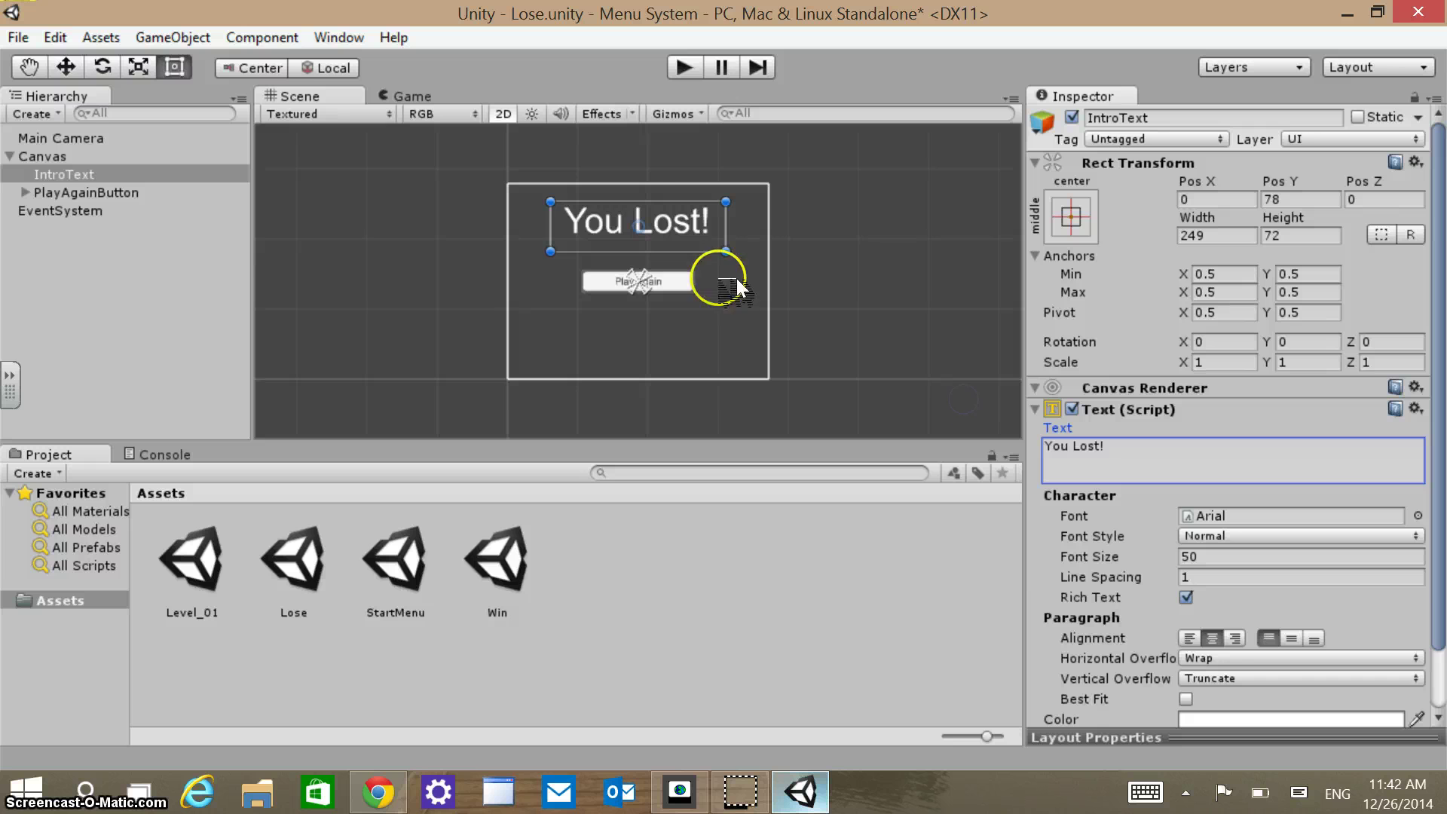
double_click(79, 192)
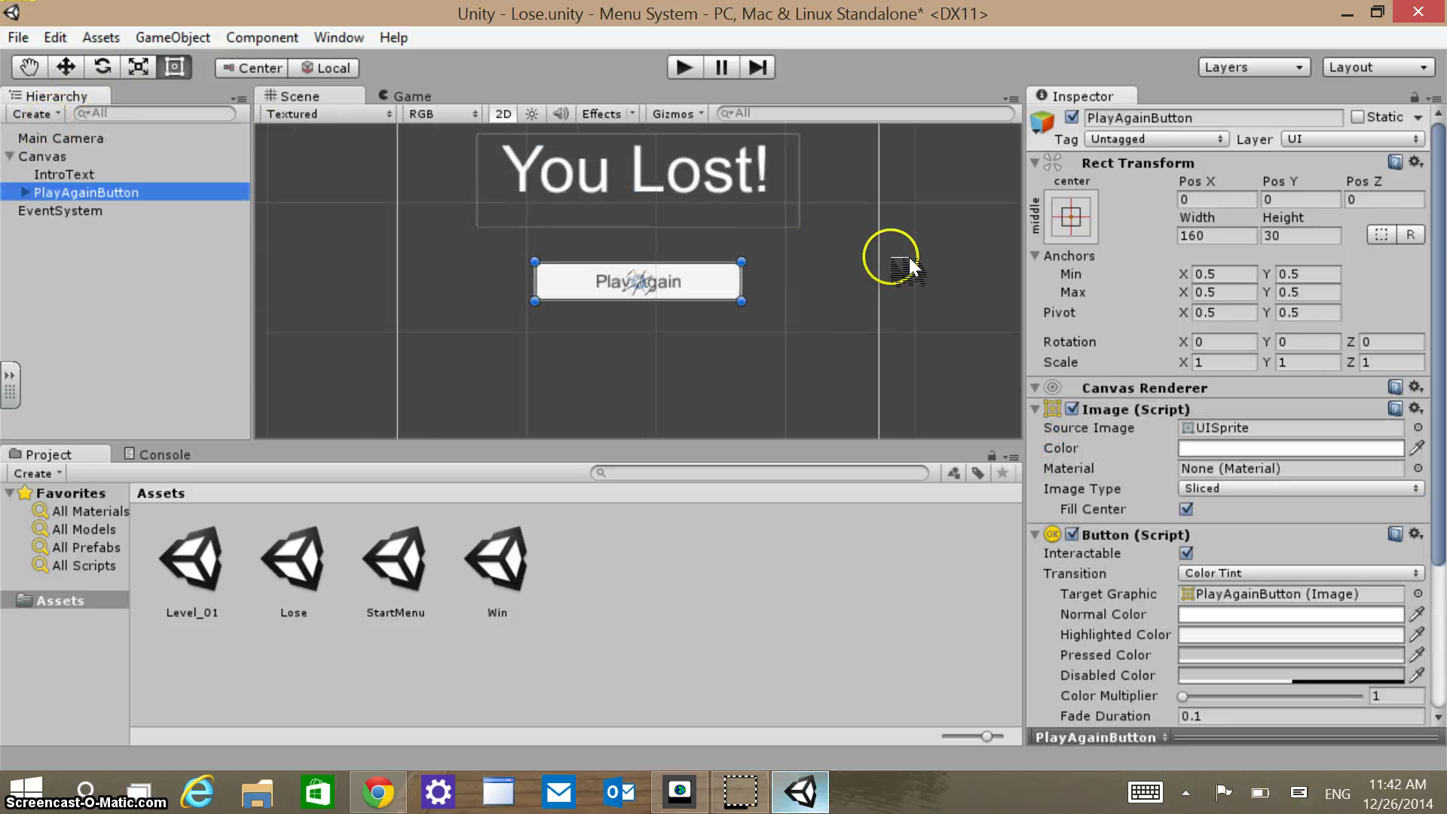
scroll(434, 226, down, 3)
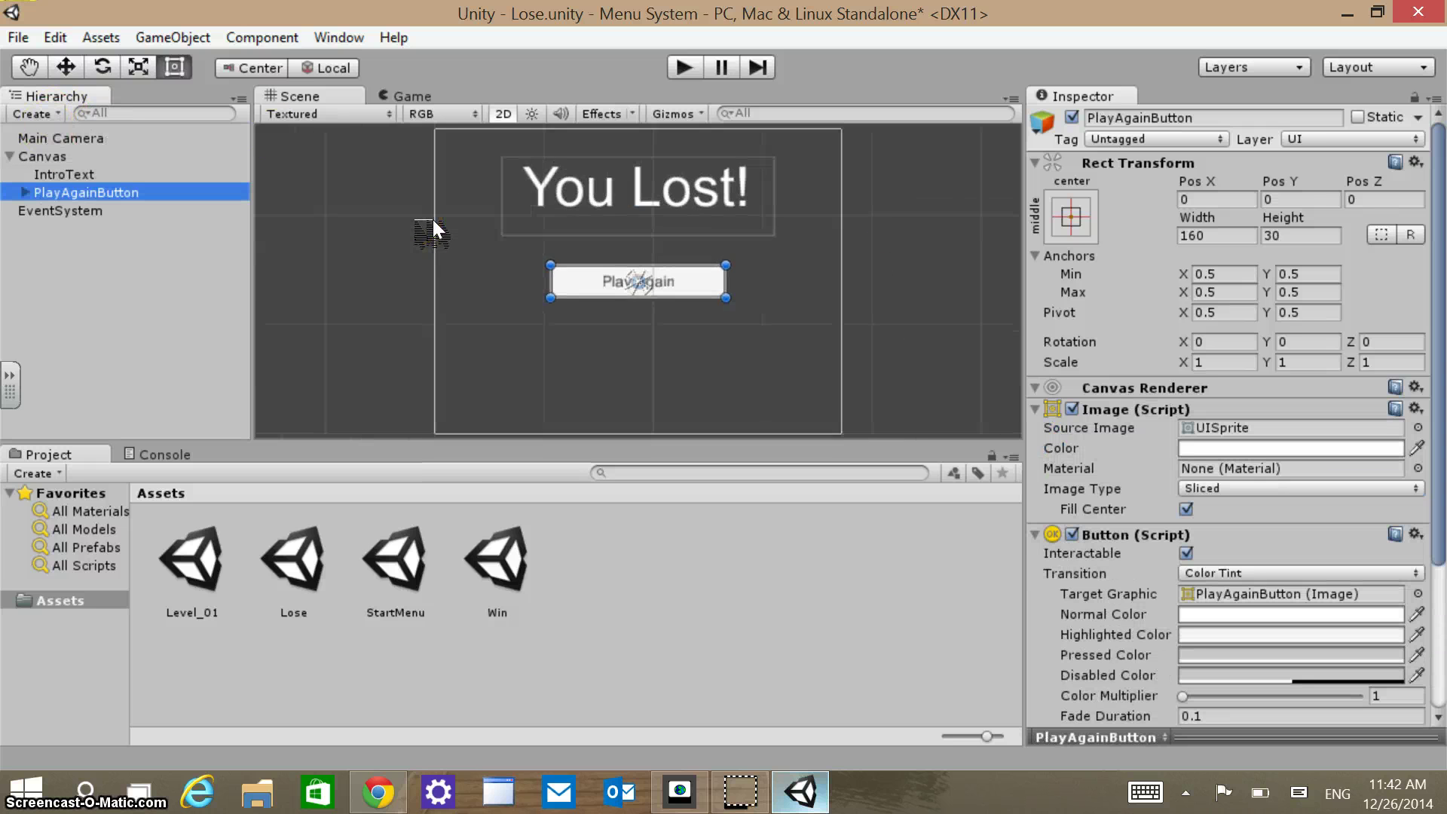
scroll(432, 222, up, 1)
Save the changes to the Lose scene.
click(30, 35)
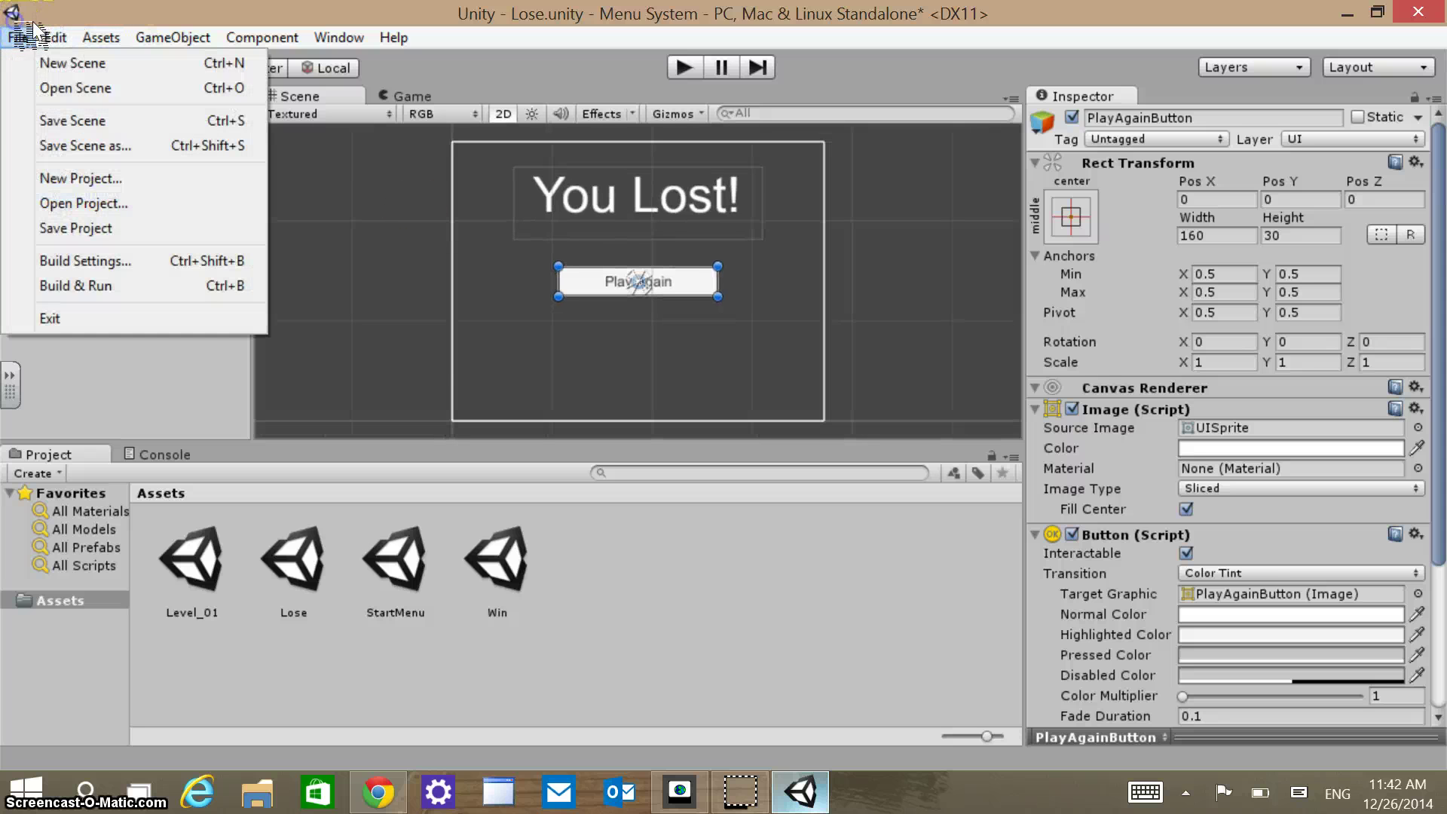
click(72, 121)
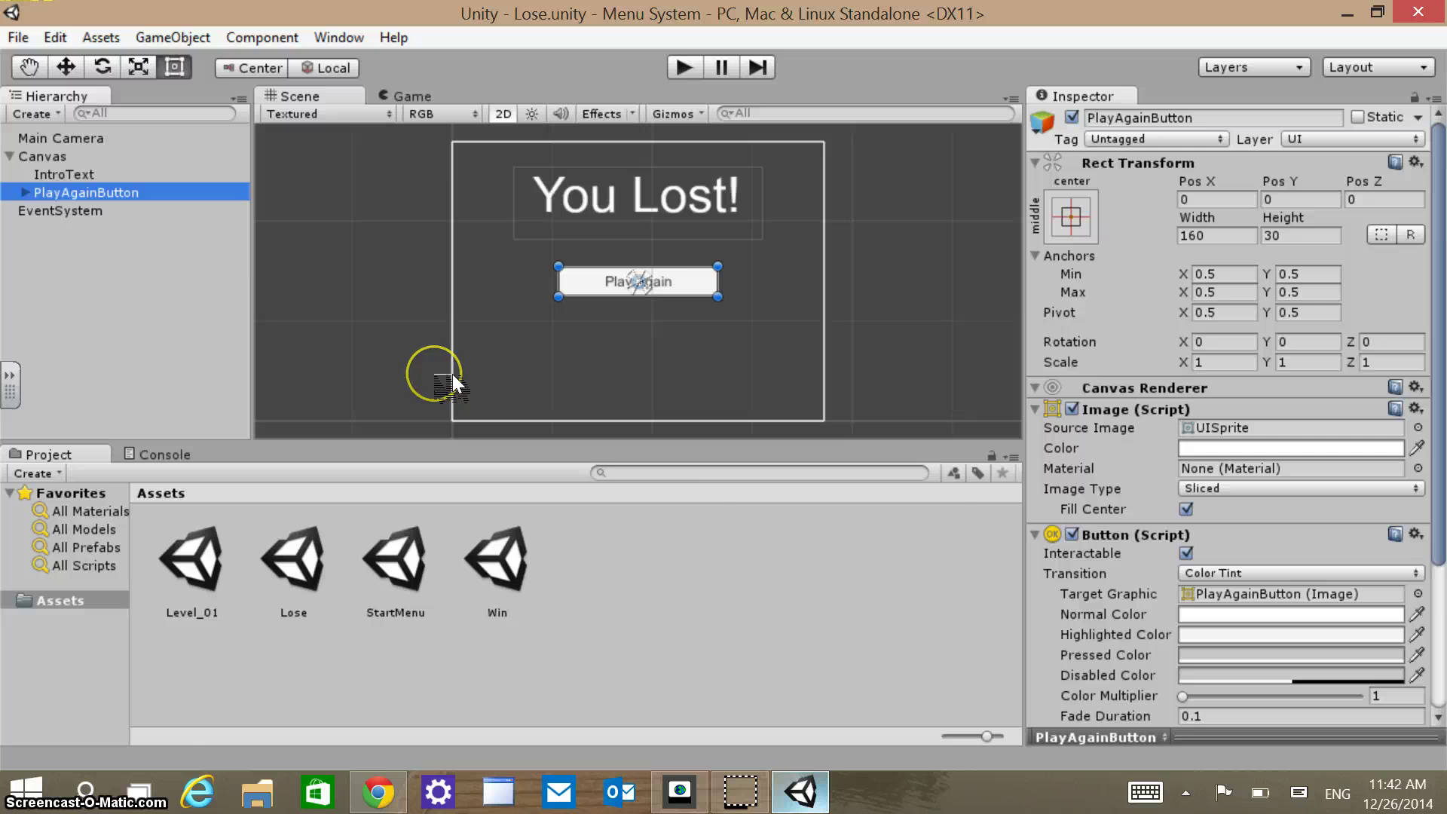
Create a folder named Scenes in the project's Assets.
right_click(651, 559)
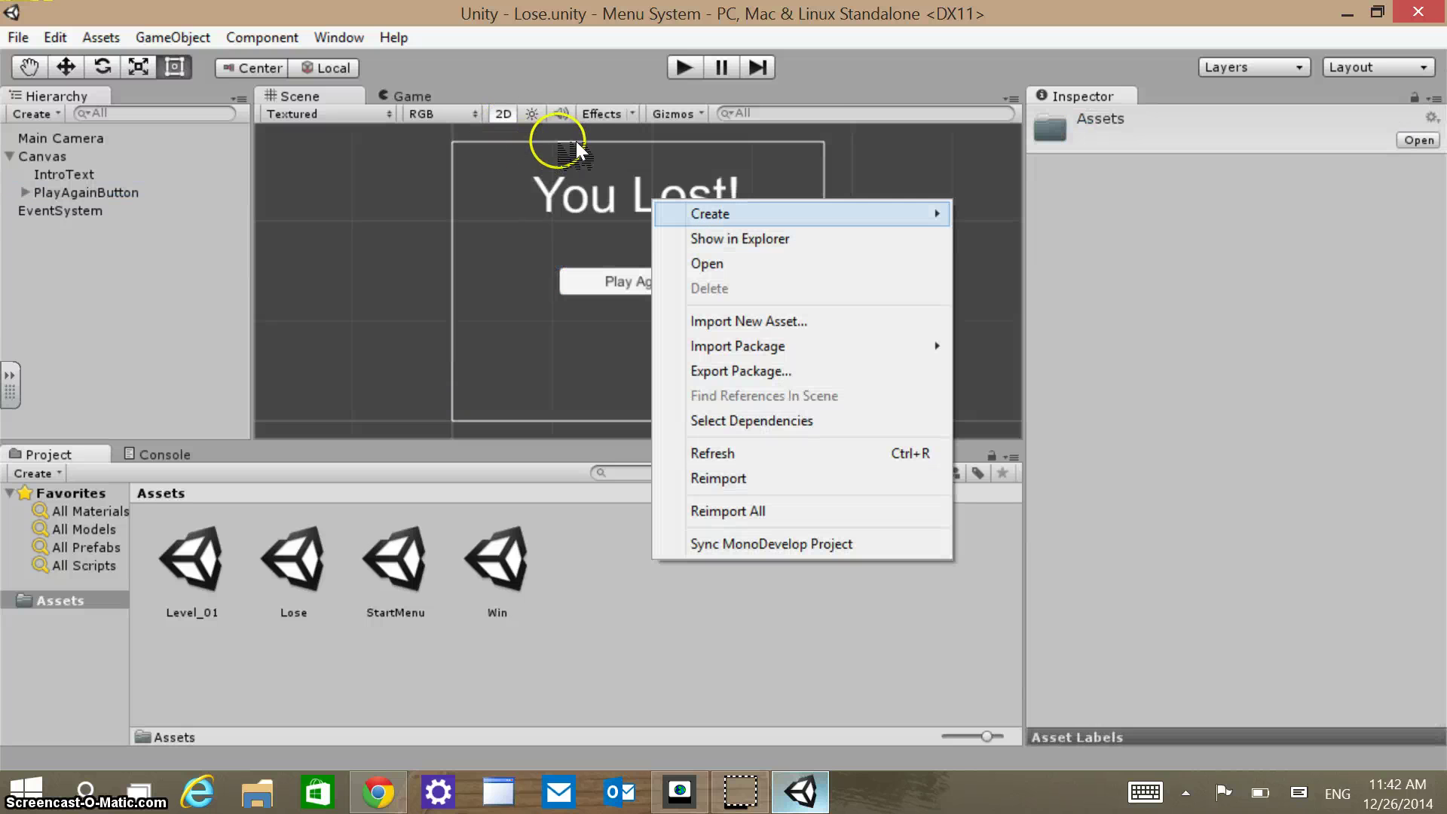
key(Down)
key(Up)
key(Right)
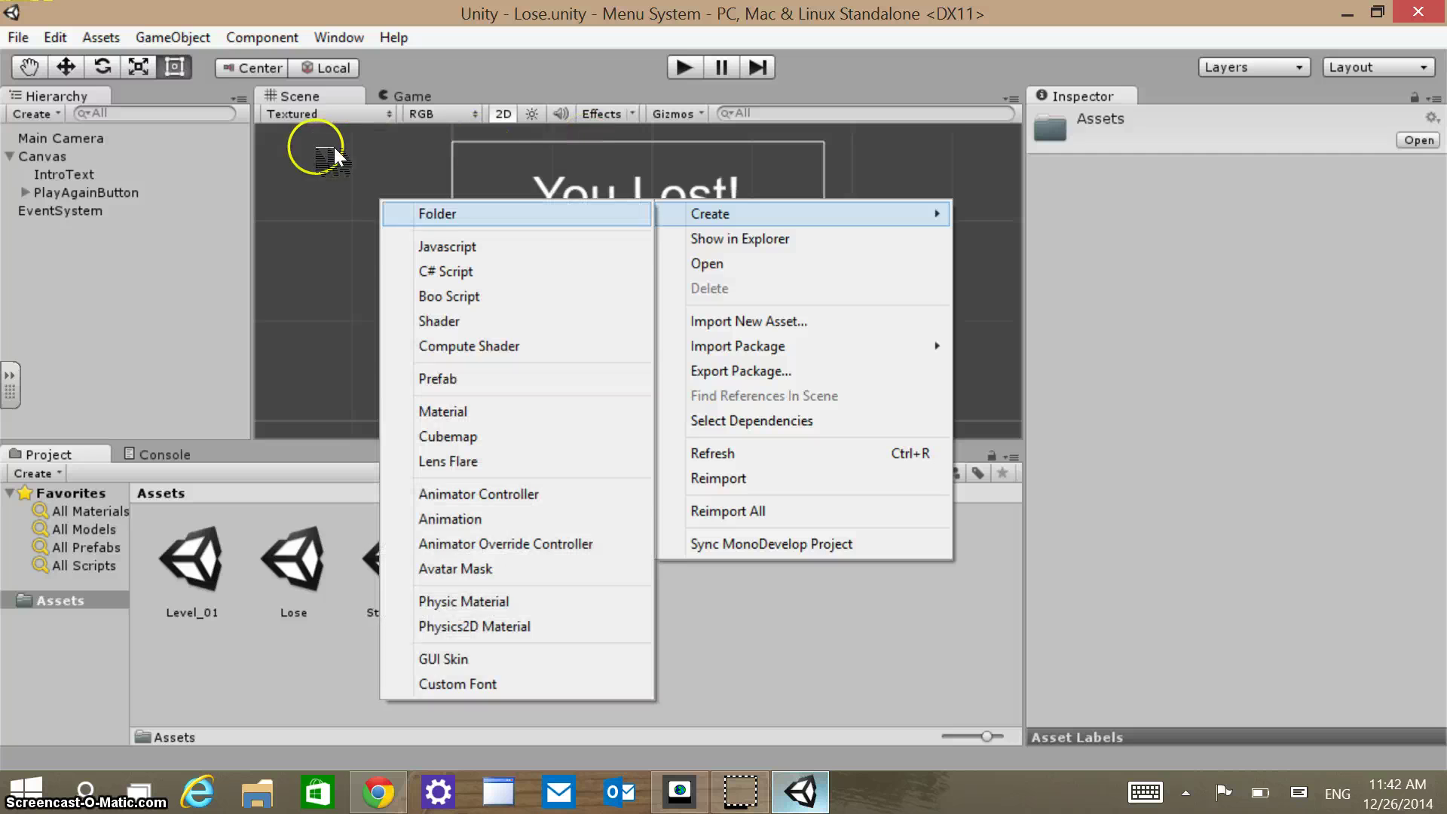
key(Return)
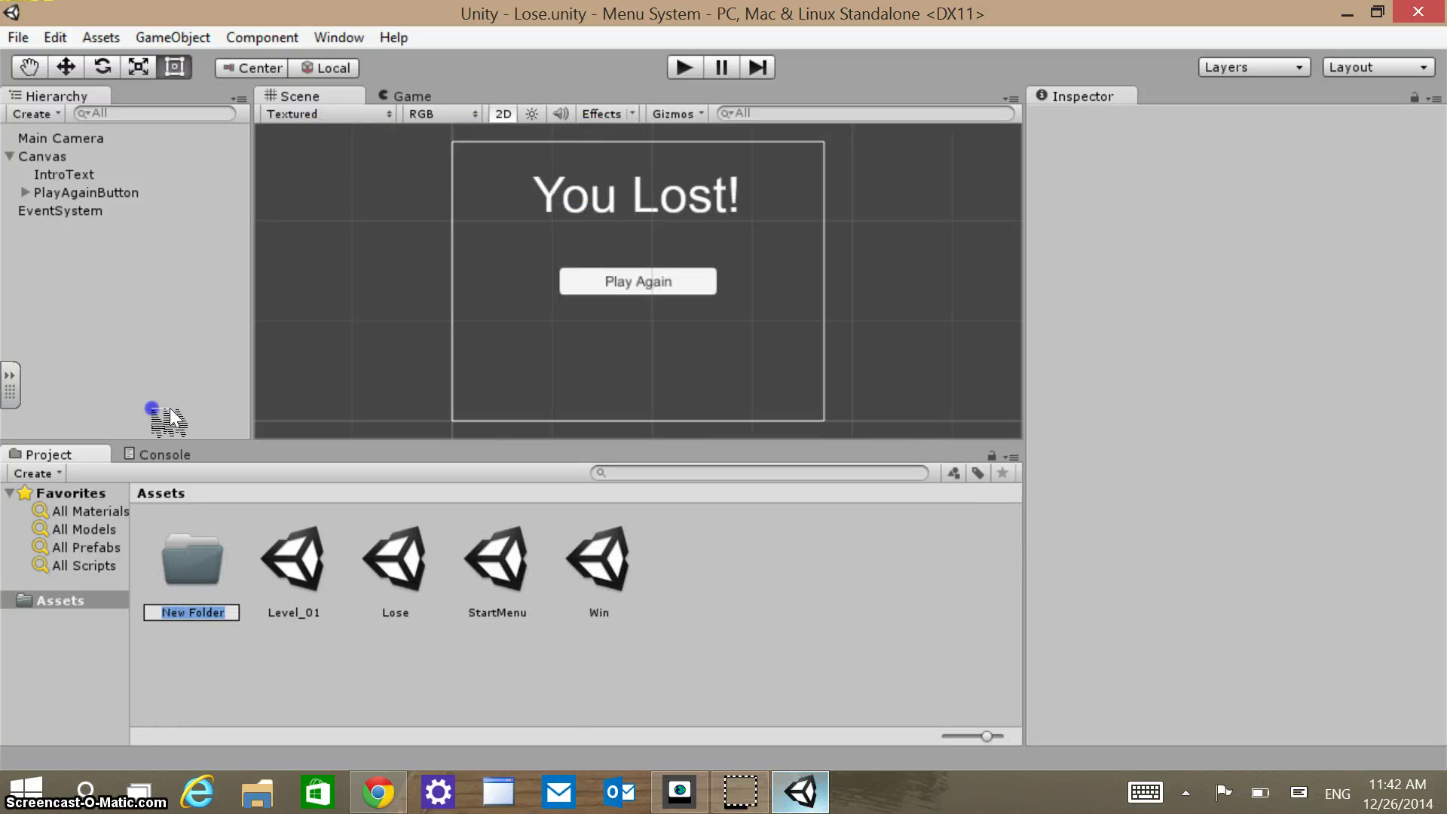
text(Ne)
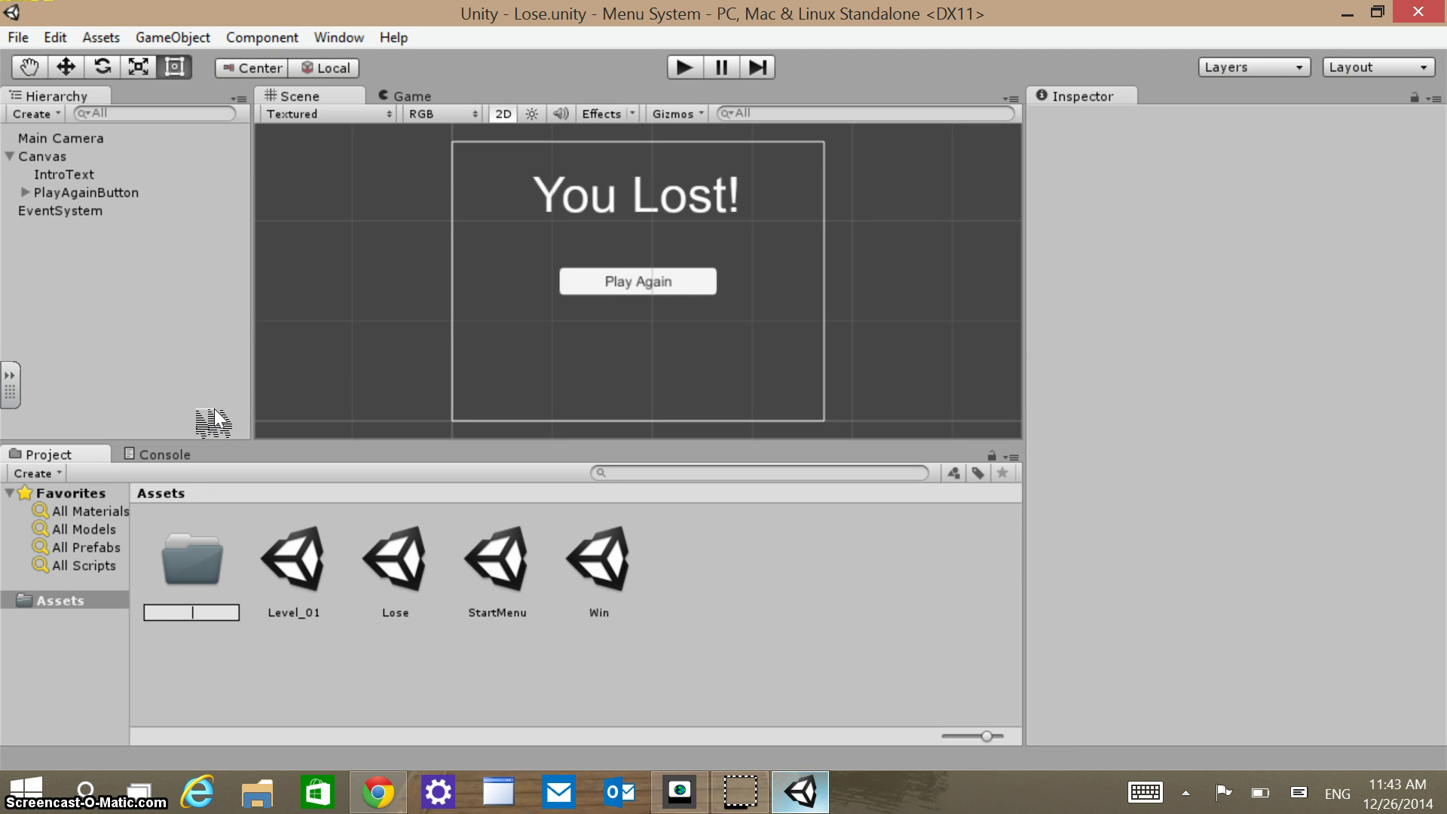
text(Sce)
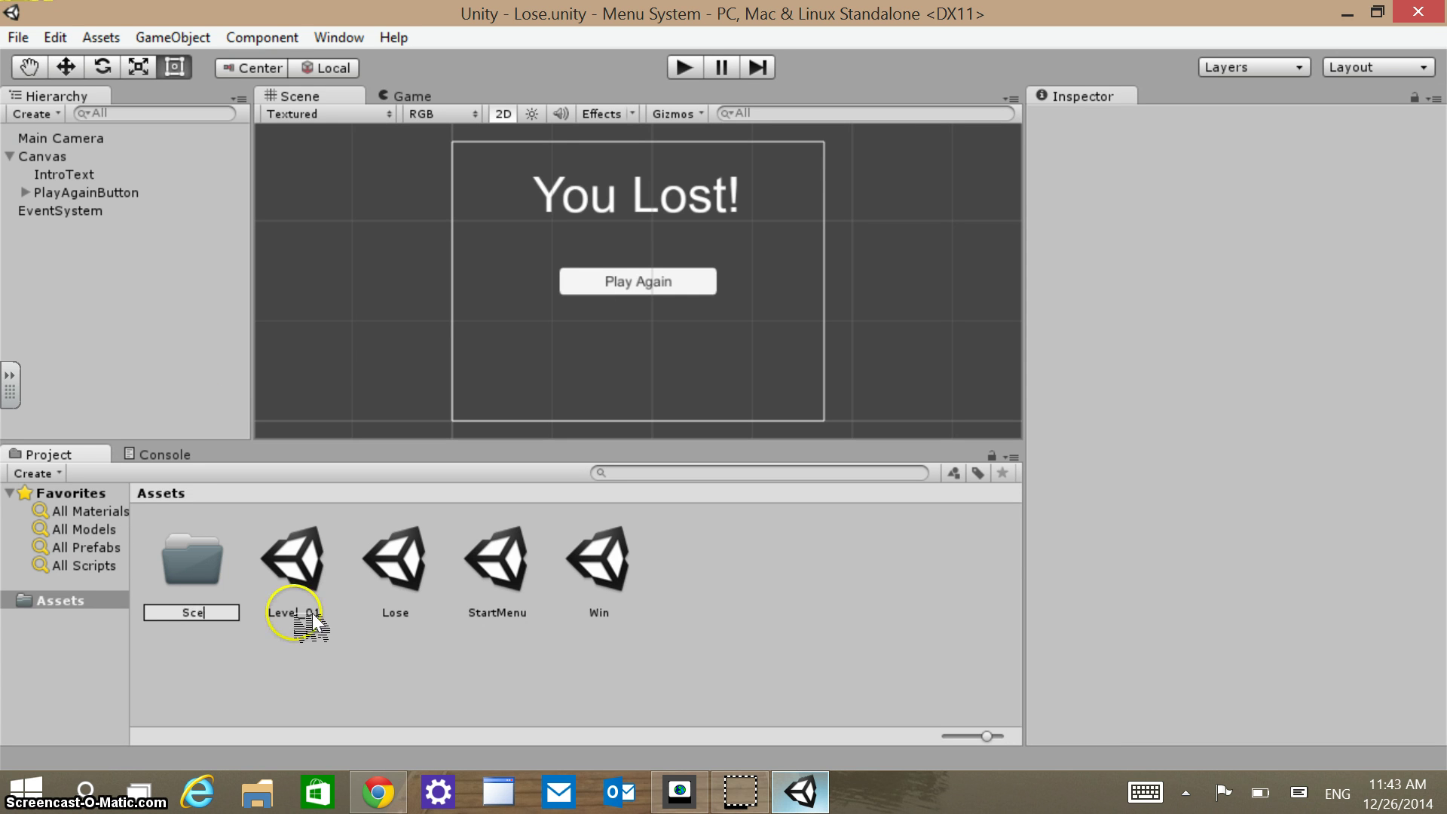
text(nes)
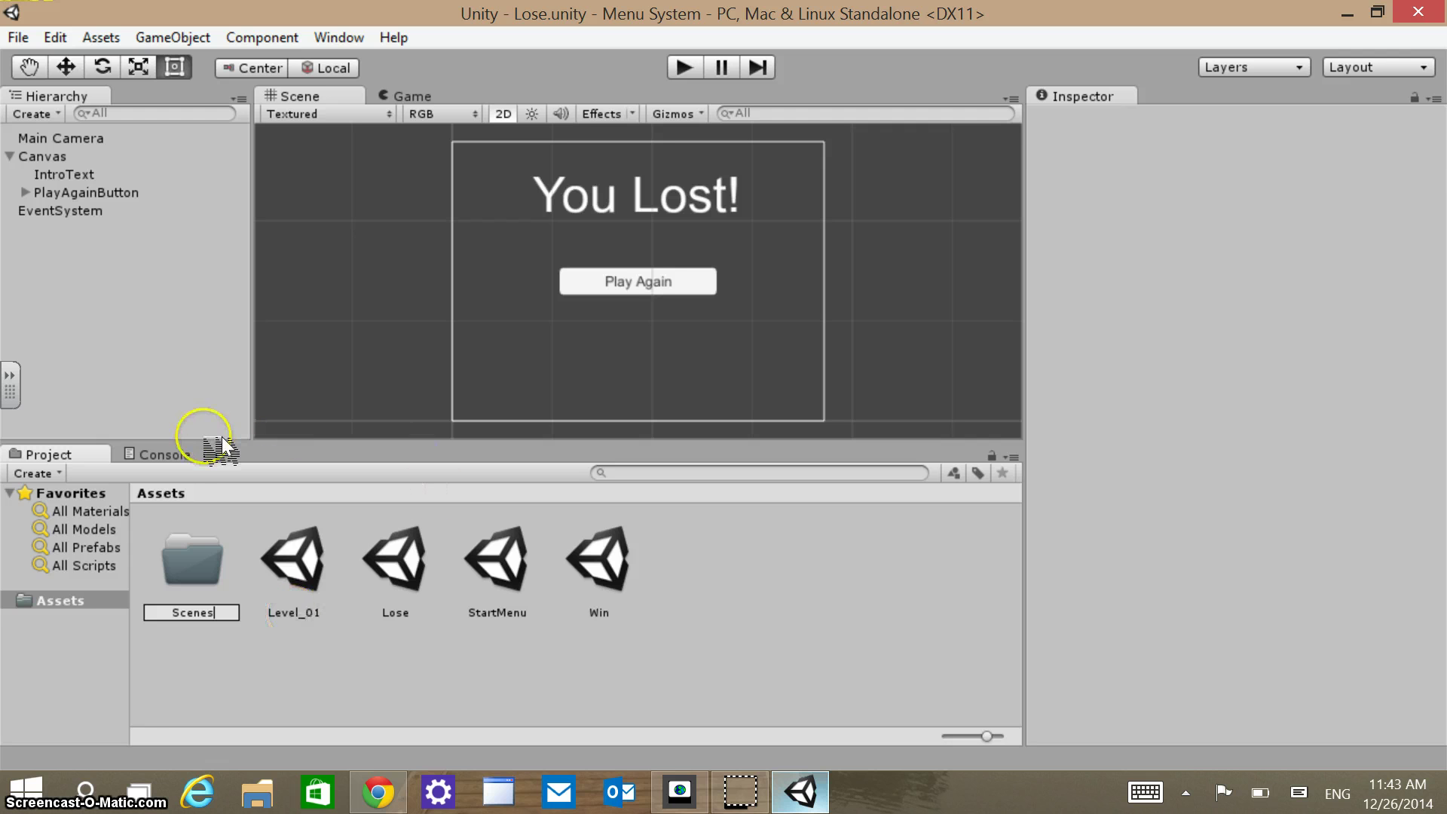
key(Return)
Move the Level_01 and Lose scene assets into the Scenes folder.
key(Right)
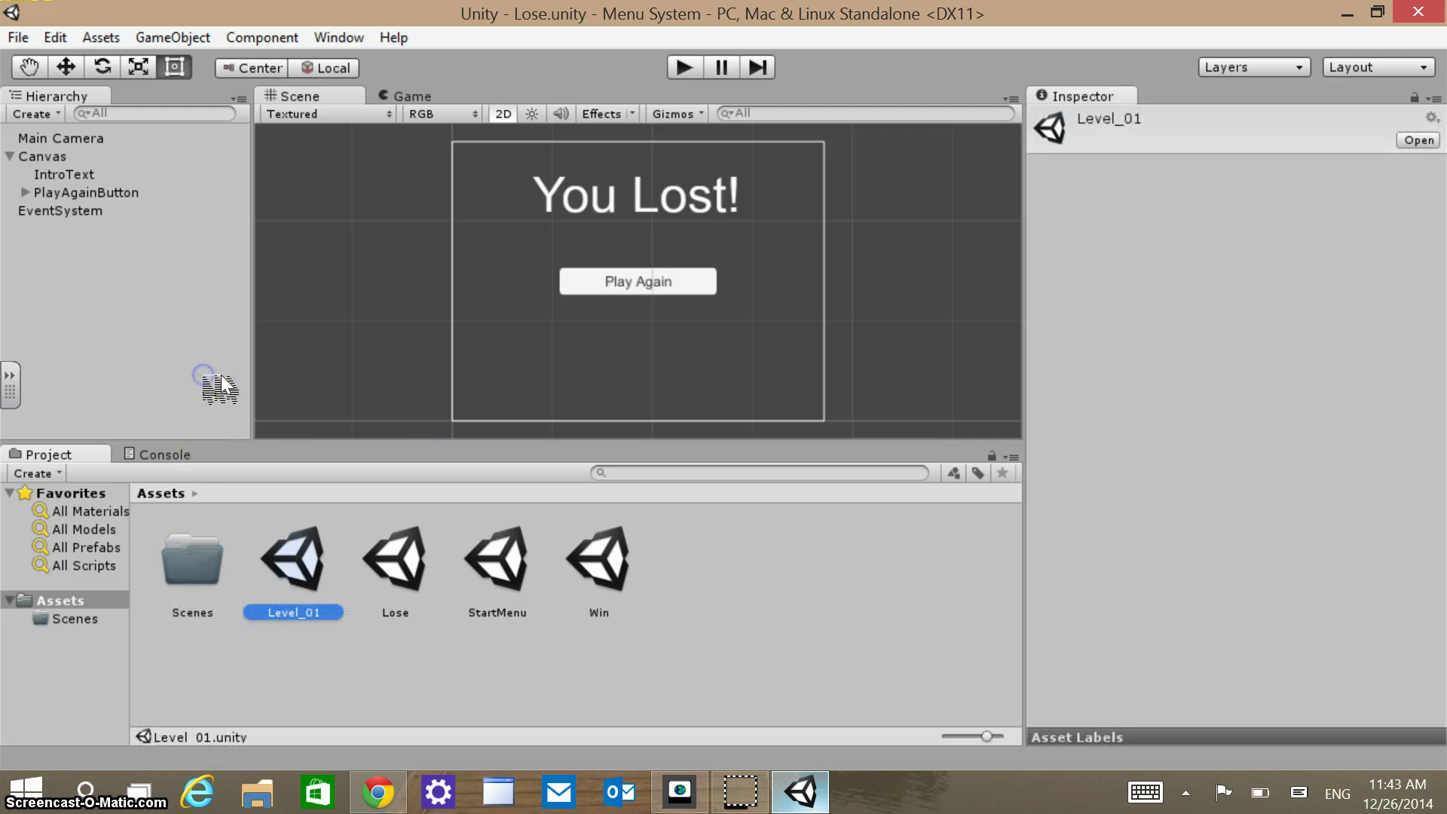
drag(299, 561, 198, 559)
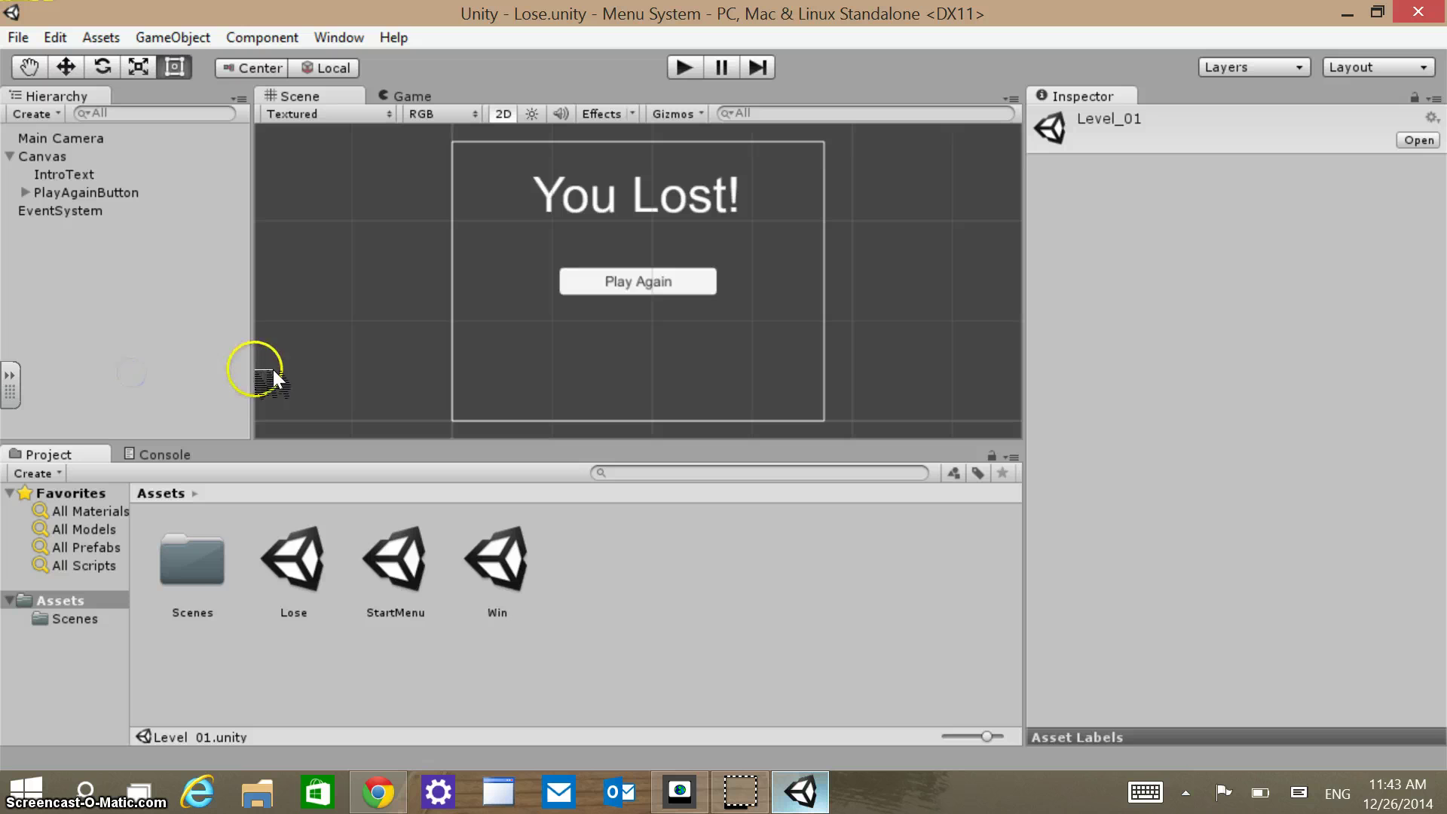
click(306, 563)
mouse_move(223, 380)
mouse_down()
mouse_move(150, 382)
mouse_move(220, 380)
mouse_up()
drag(301, 556, 208, 565)
Open the StartMenu scene and move the StartMenu and Win scene assets into the Scenes folder.
double_click(303, 559)
click(209, 565)
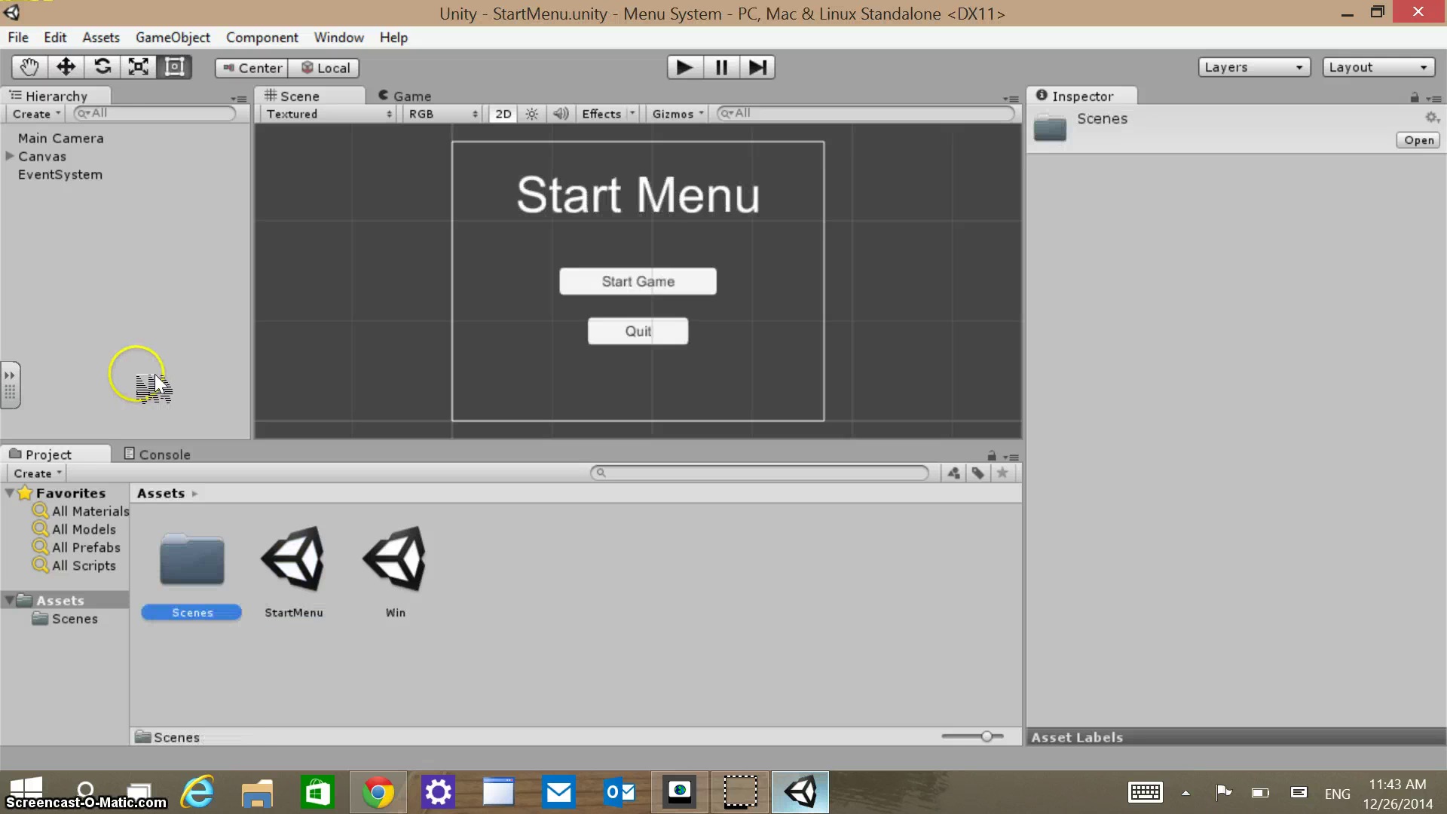
drag(297, 559, 201, 558)
drag(301, 559, 197, 557)
click(356, 558)
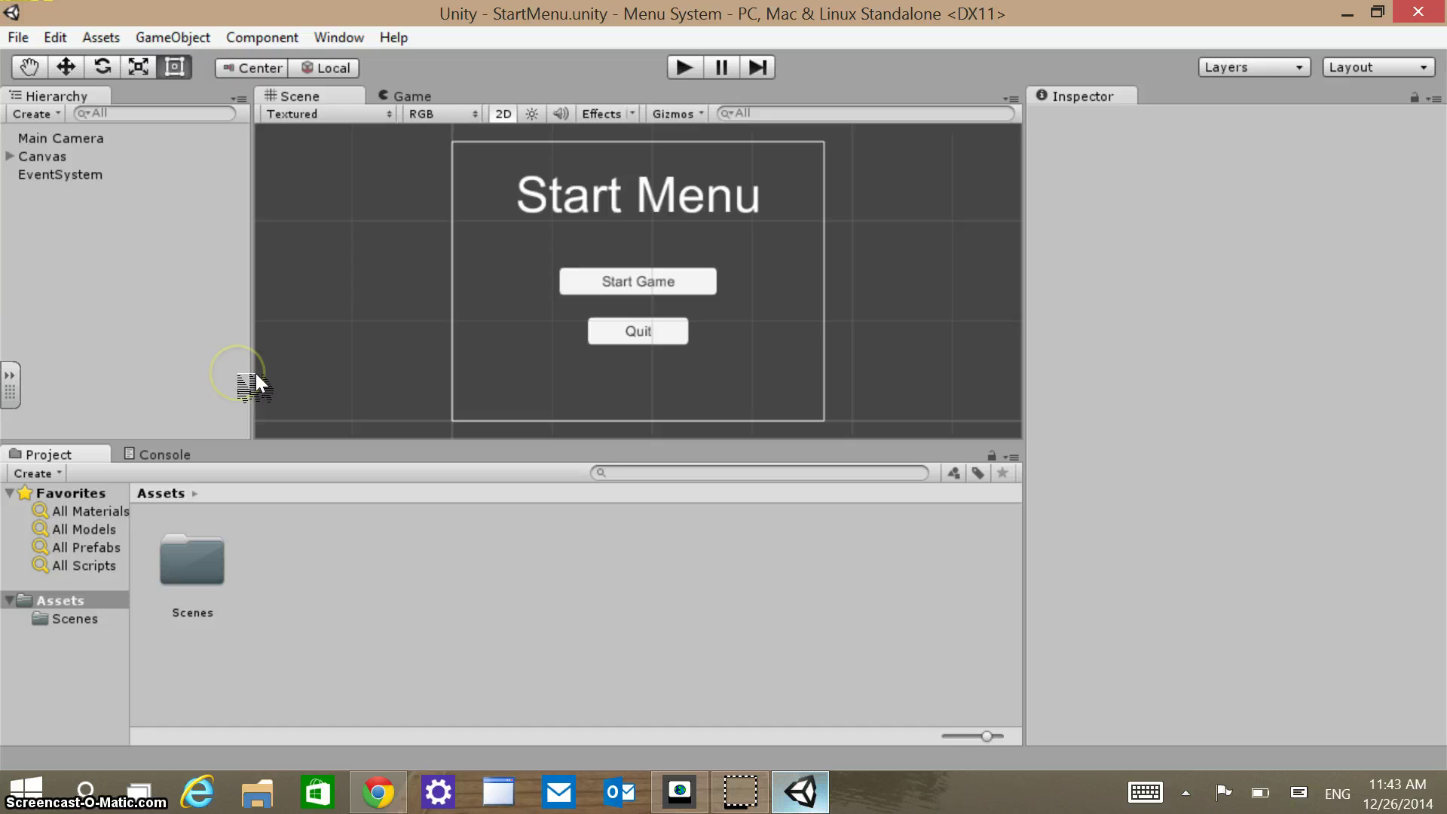
Open the Scenes folder and select the StartMenu scene asset.
drag(256, 383, 153, 383)
double_click(199, 557)
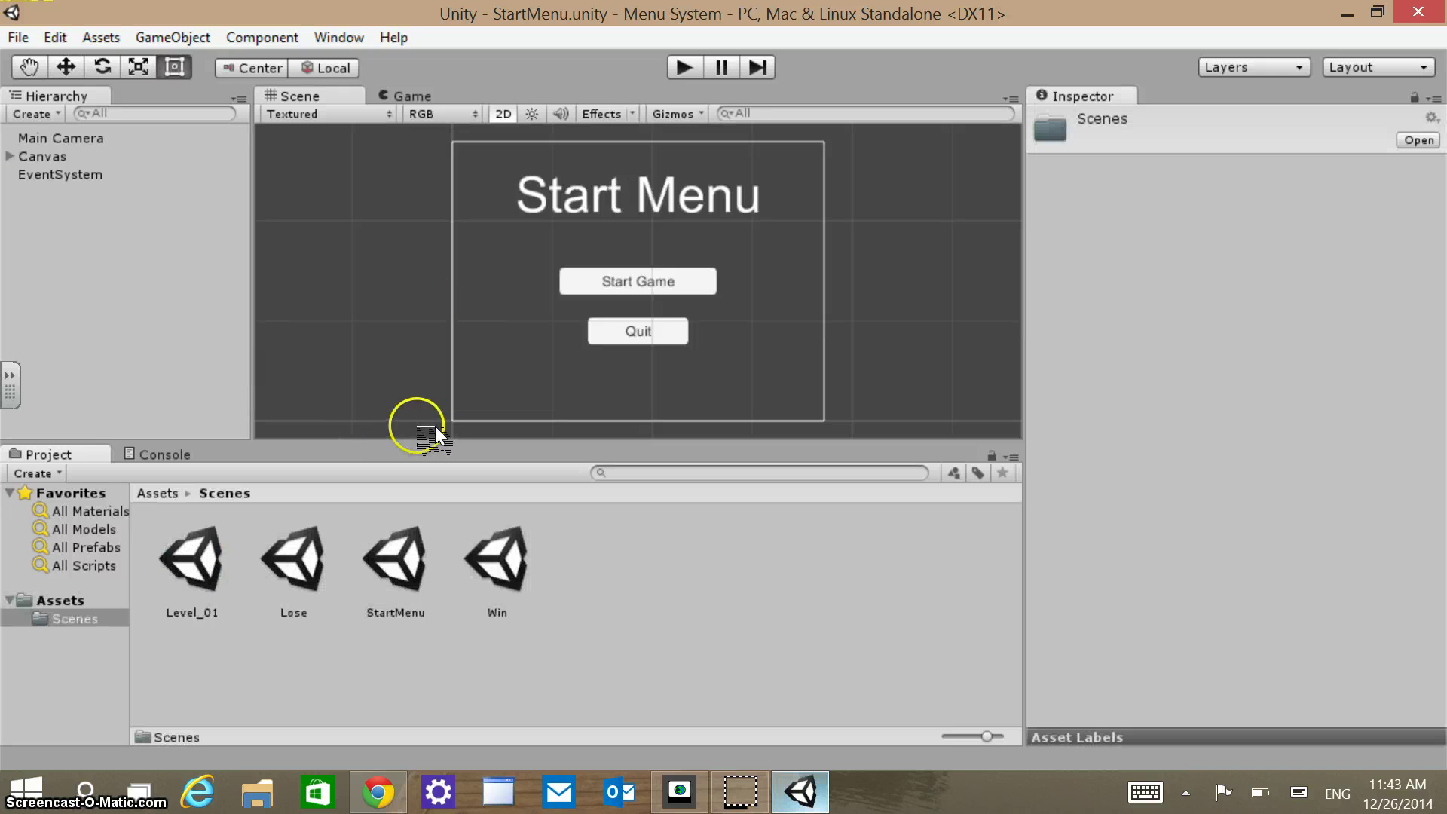
mouse_move(439, 428)
mouse_down()
mouse_move(436, 404)
mouse_move(294, 385)
mouse_move(287, 371)
mouse_up()
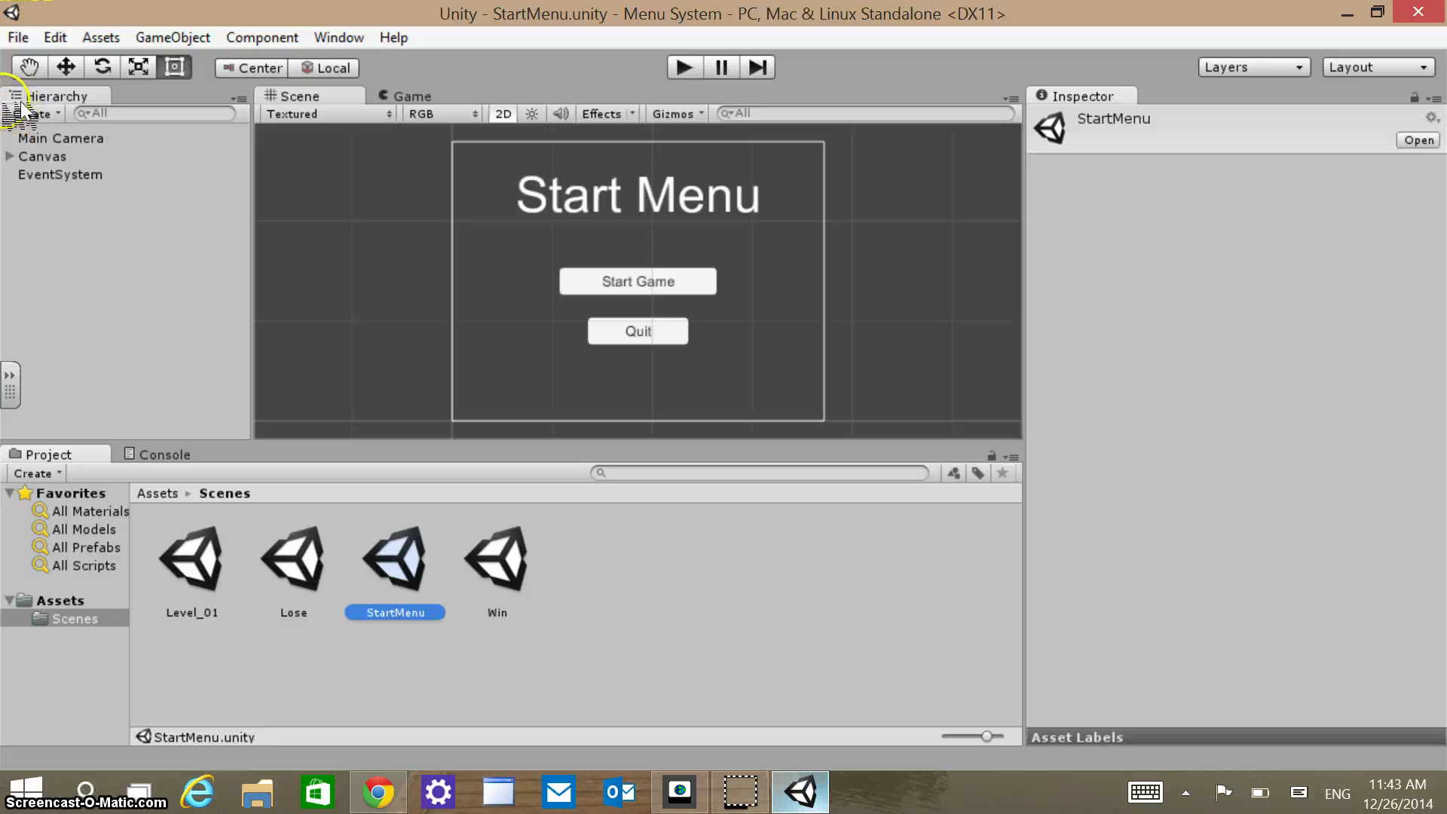
Create an empty game object in the StartMenu scene and name it LevelManager.
click(10, 156)
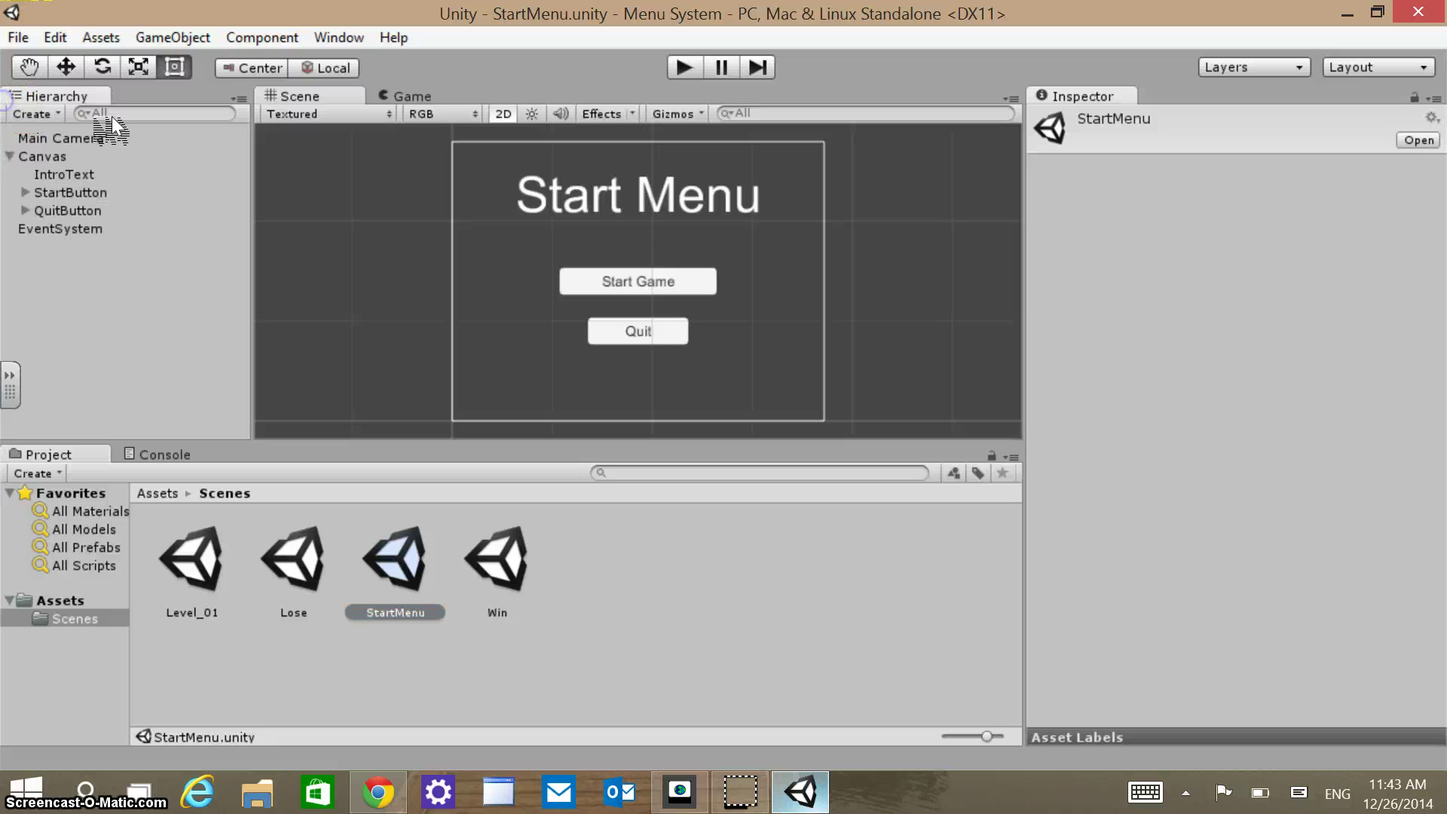
click(143, 34)
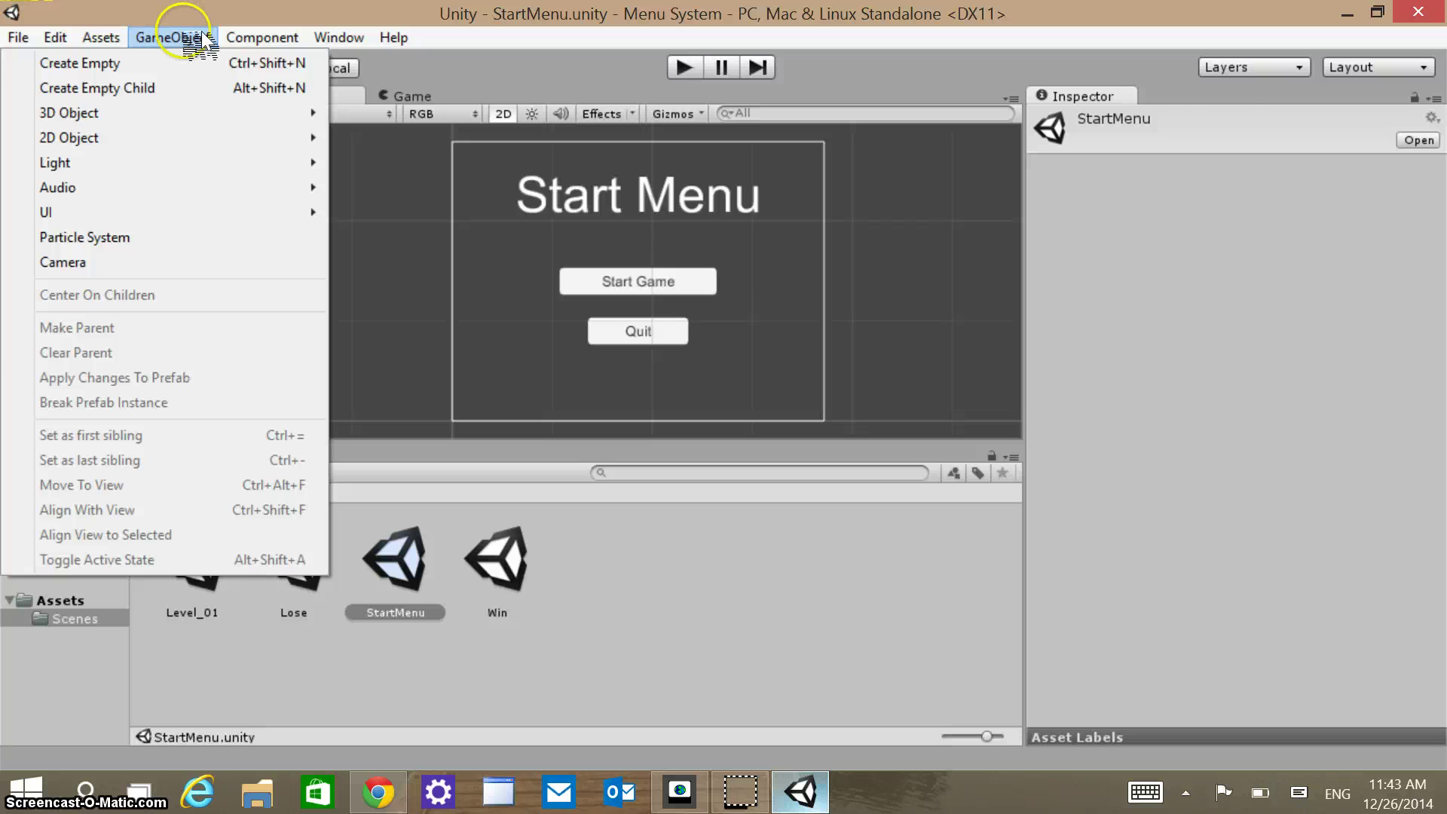
click(83, 63)
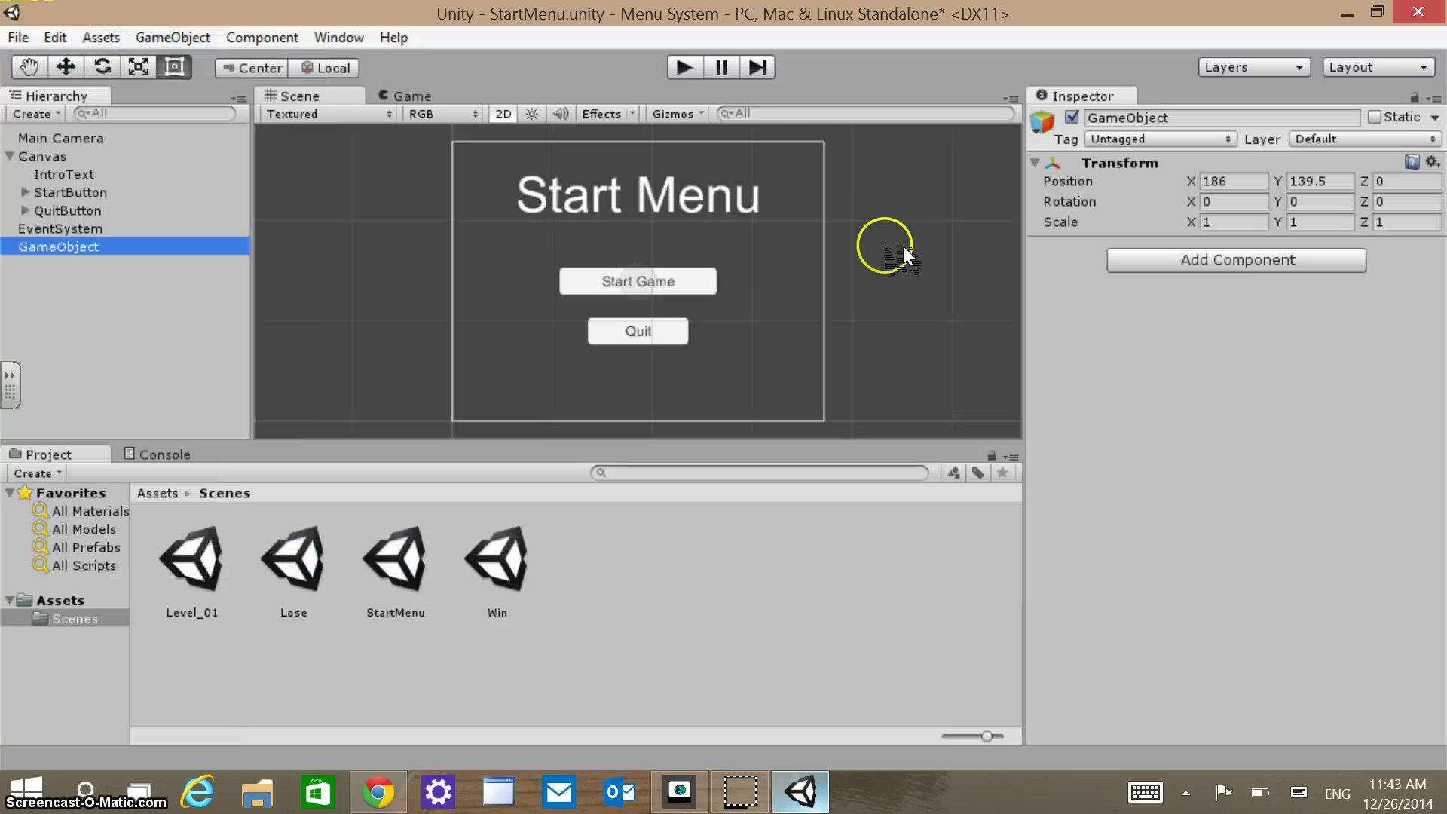
click(1183, 118)
text(L:)
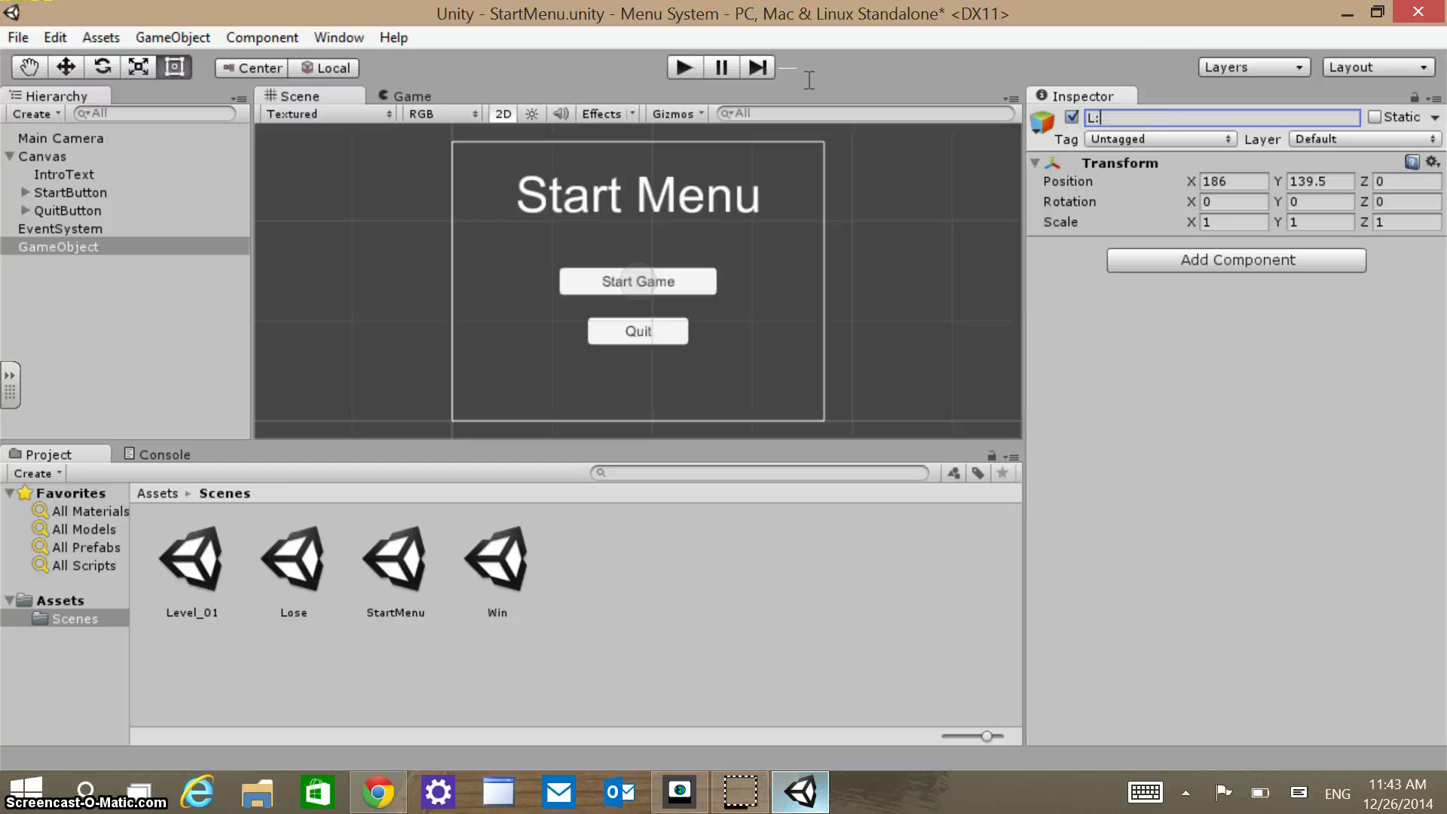
text(evelManager)
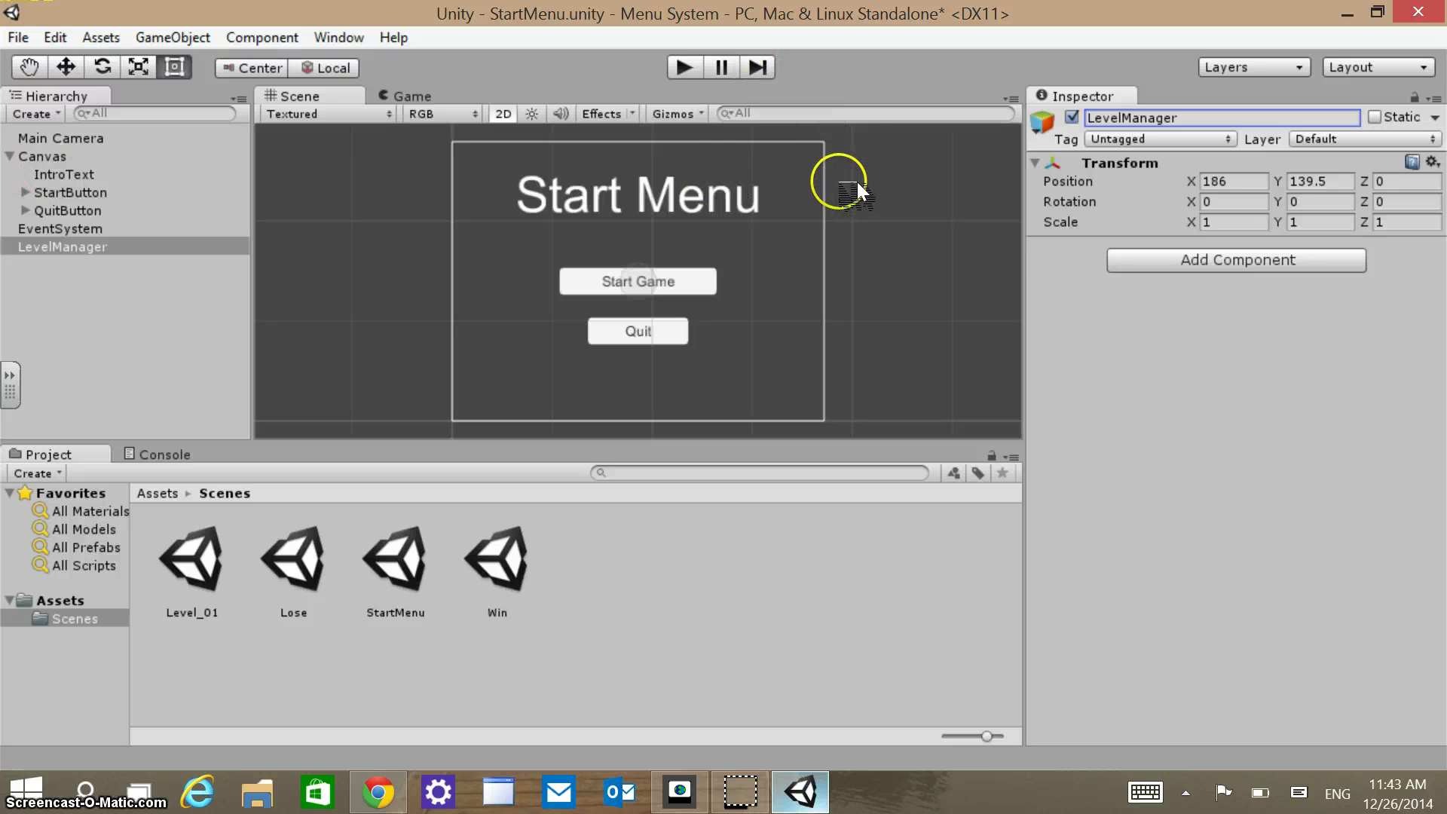
Add a new C# script component named LevelManager to the LevelManager object.
click(1264, 259)
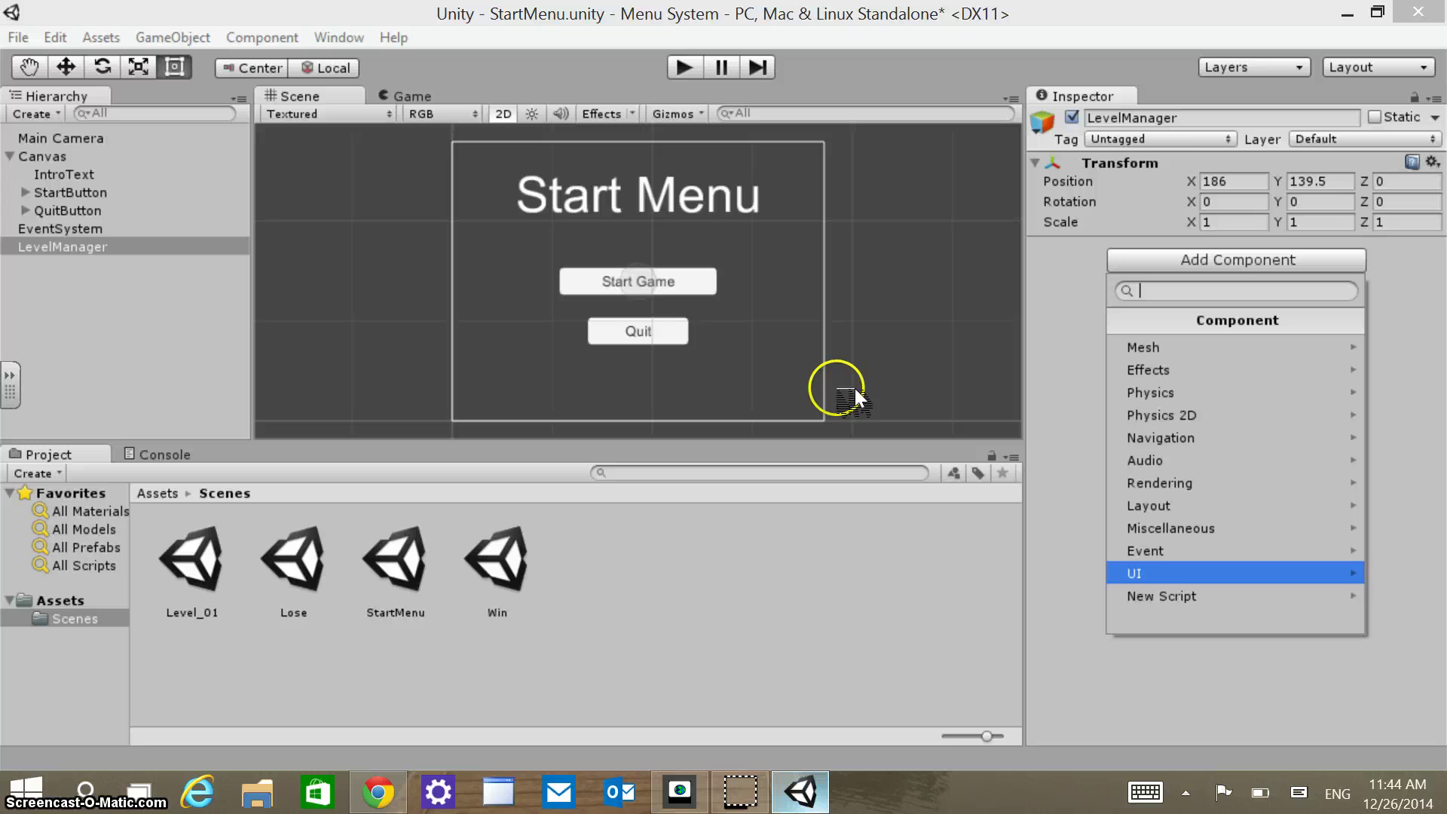
key(Down)
key(Up)
key(Down)
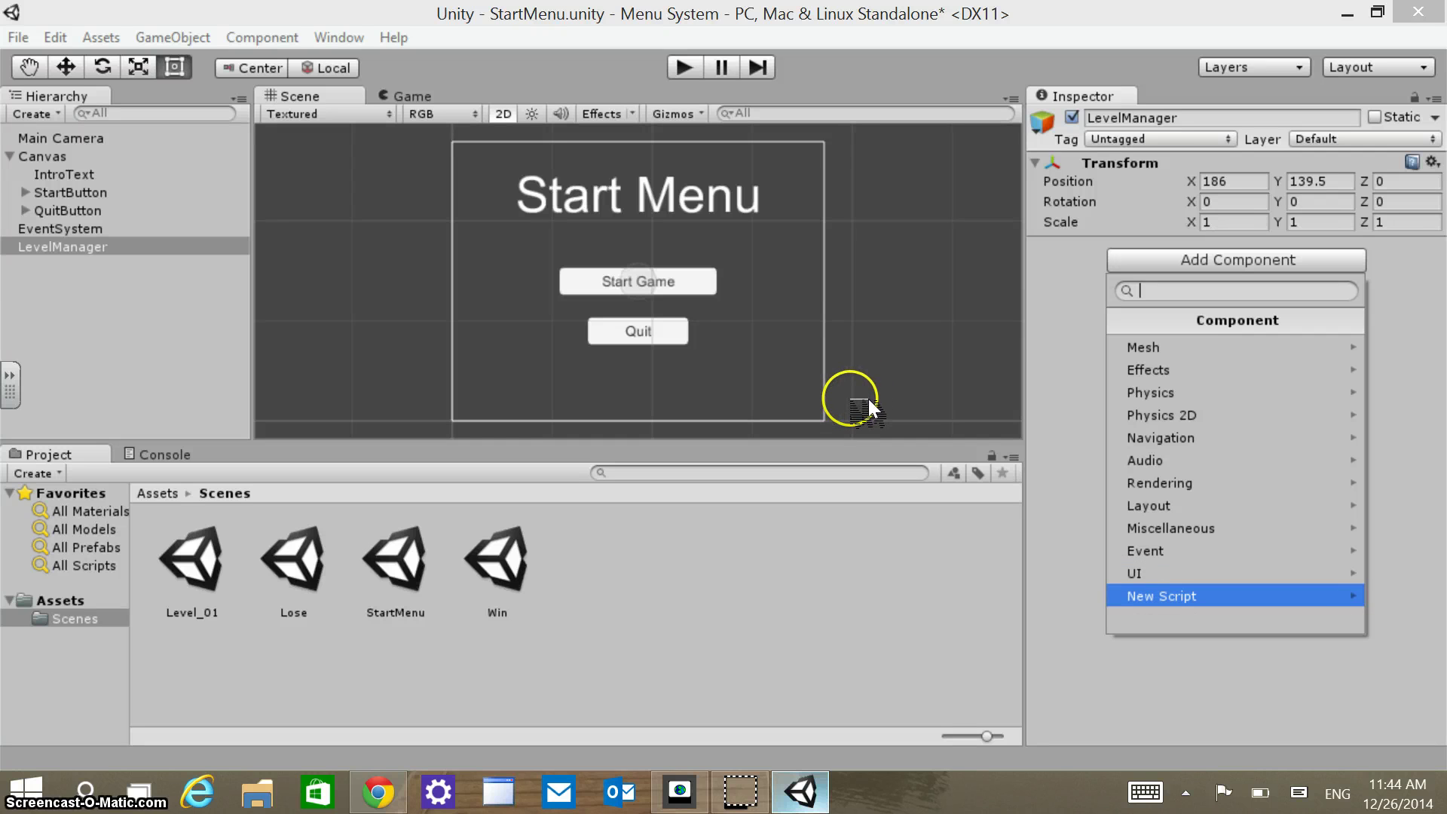
key(Return)
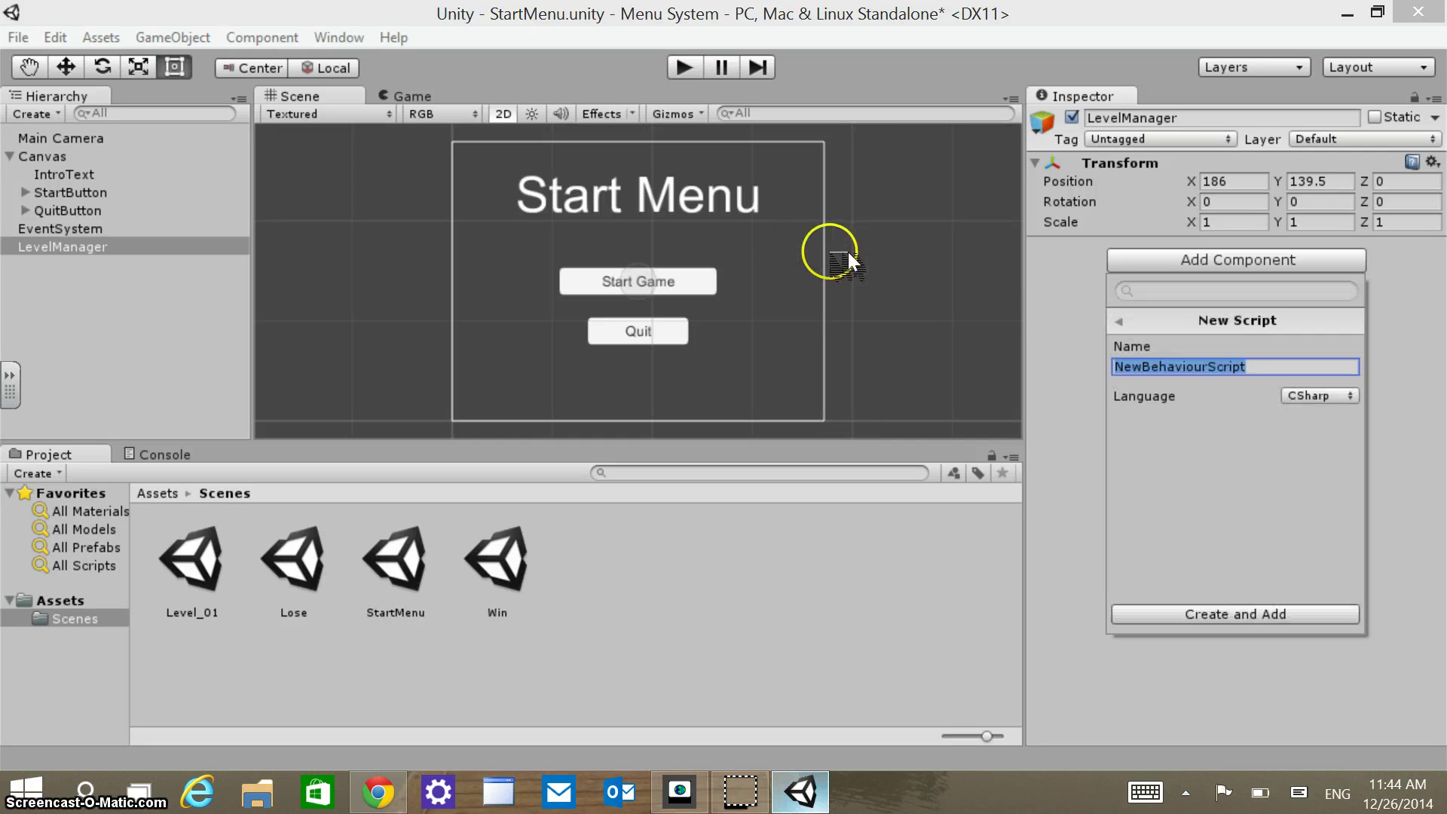
text(L)
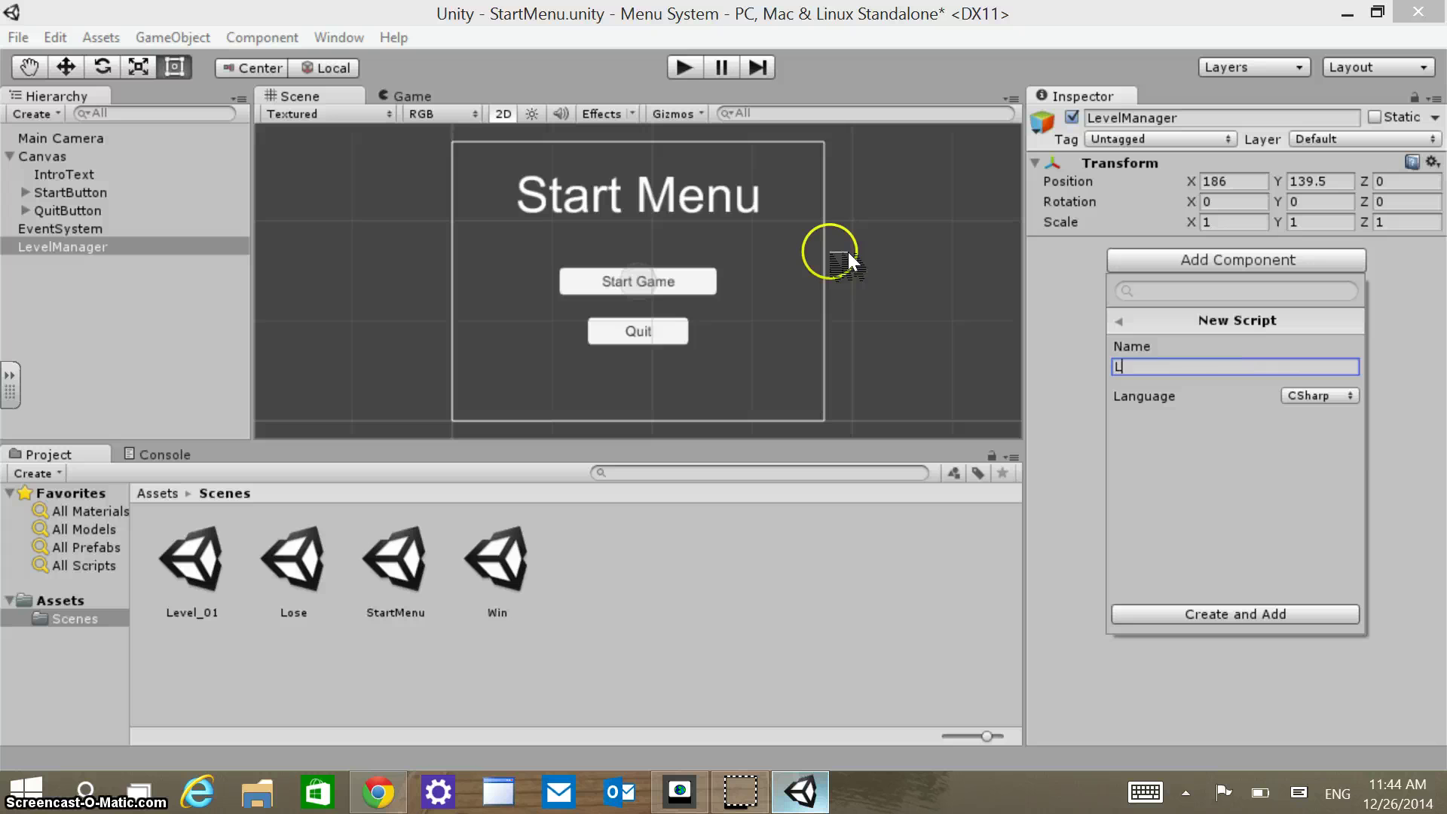
text(evelManager)
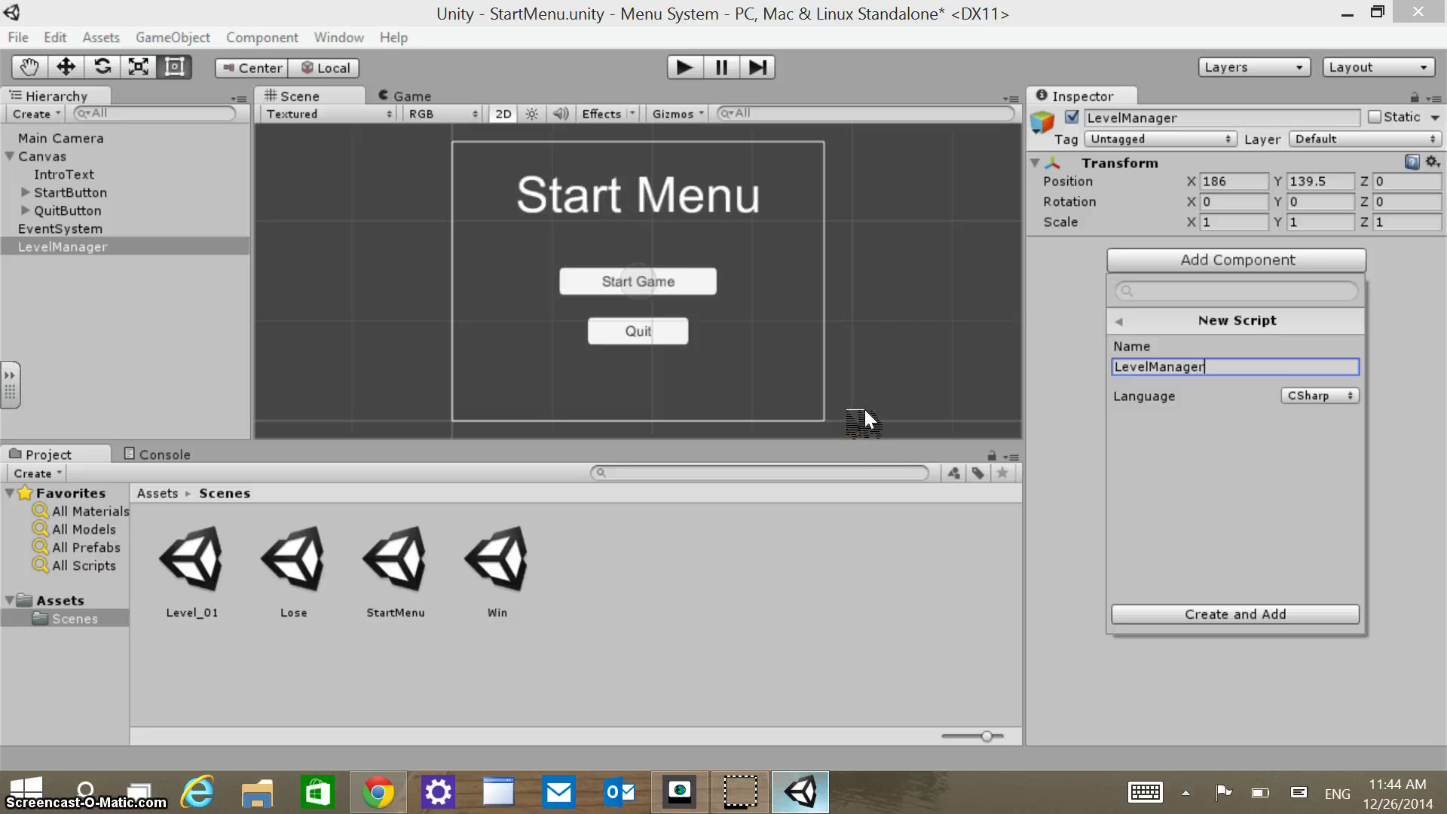
key(Return)
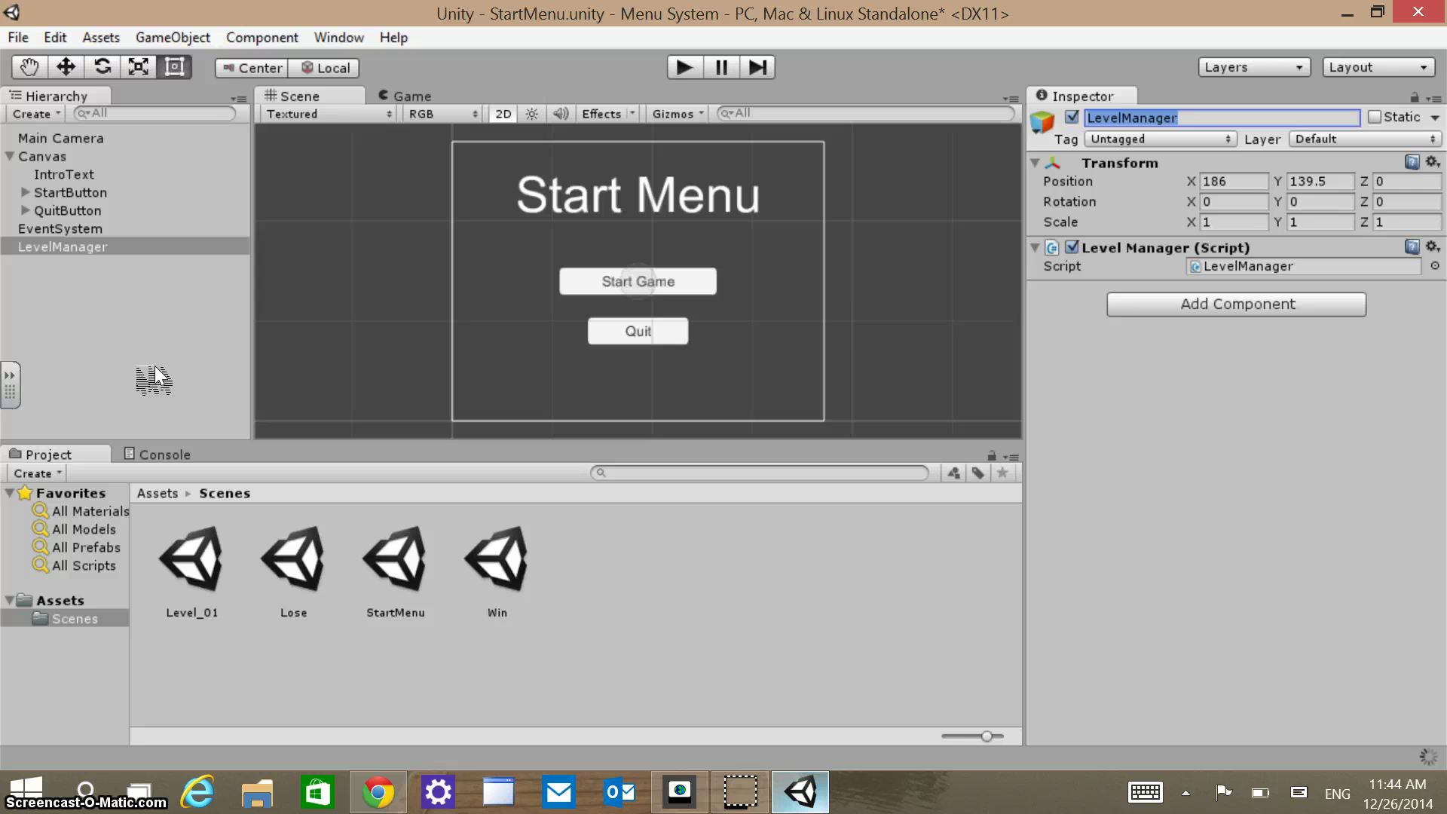
Create a folder named Scripts in the project's Assets and move the LevelManager script into it.
click(60, 600)
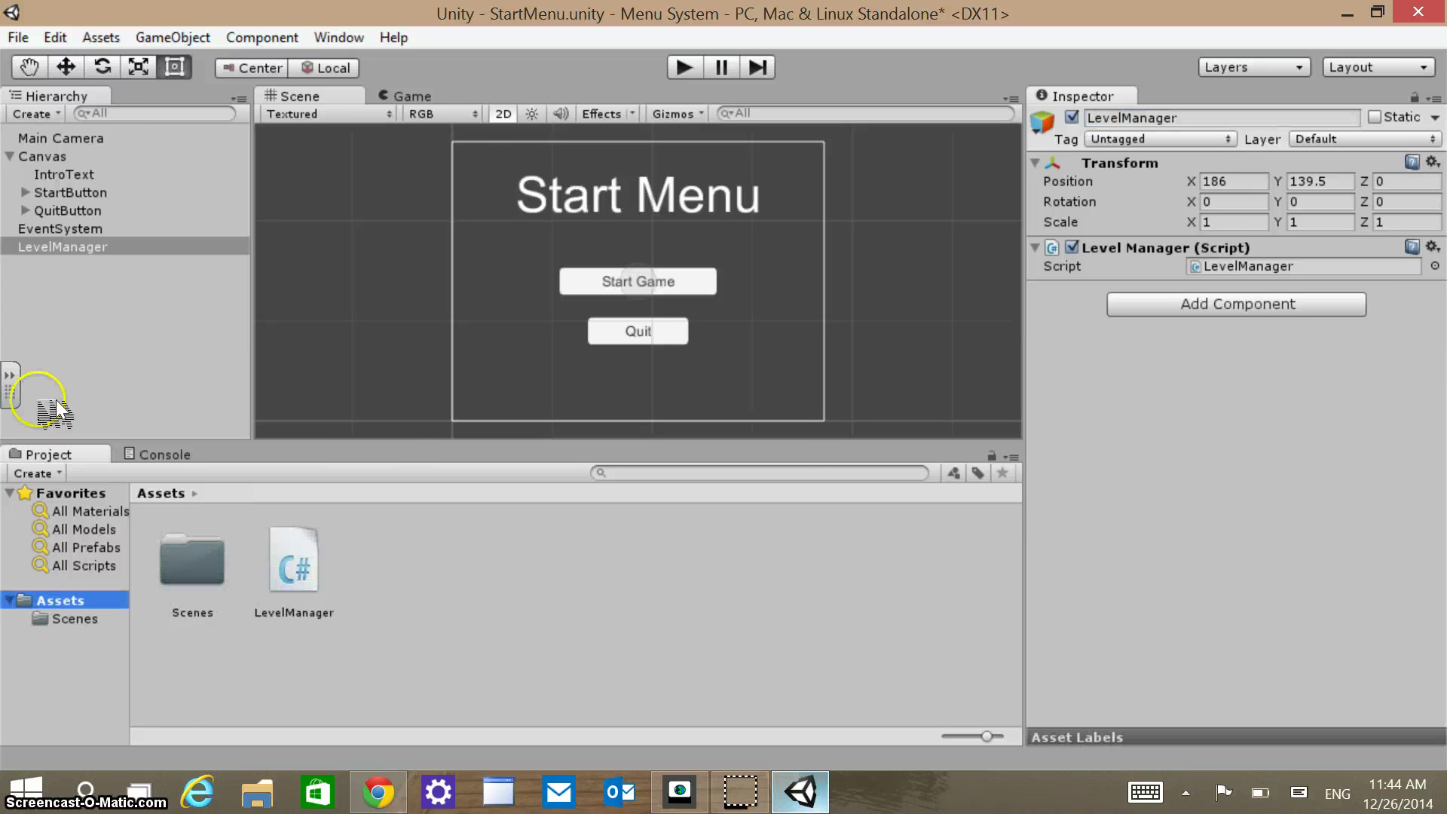
right_click(355, 369)
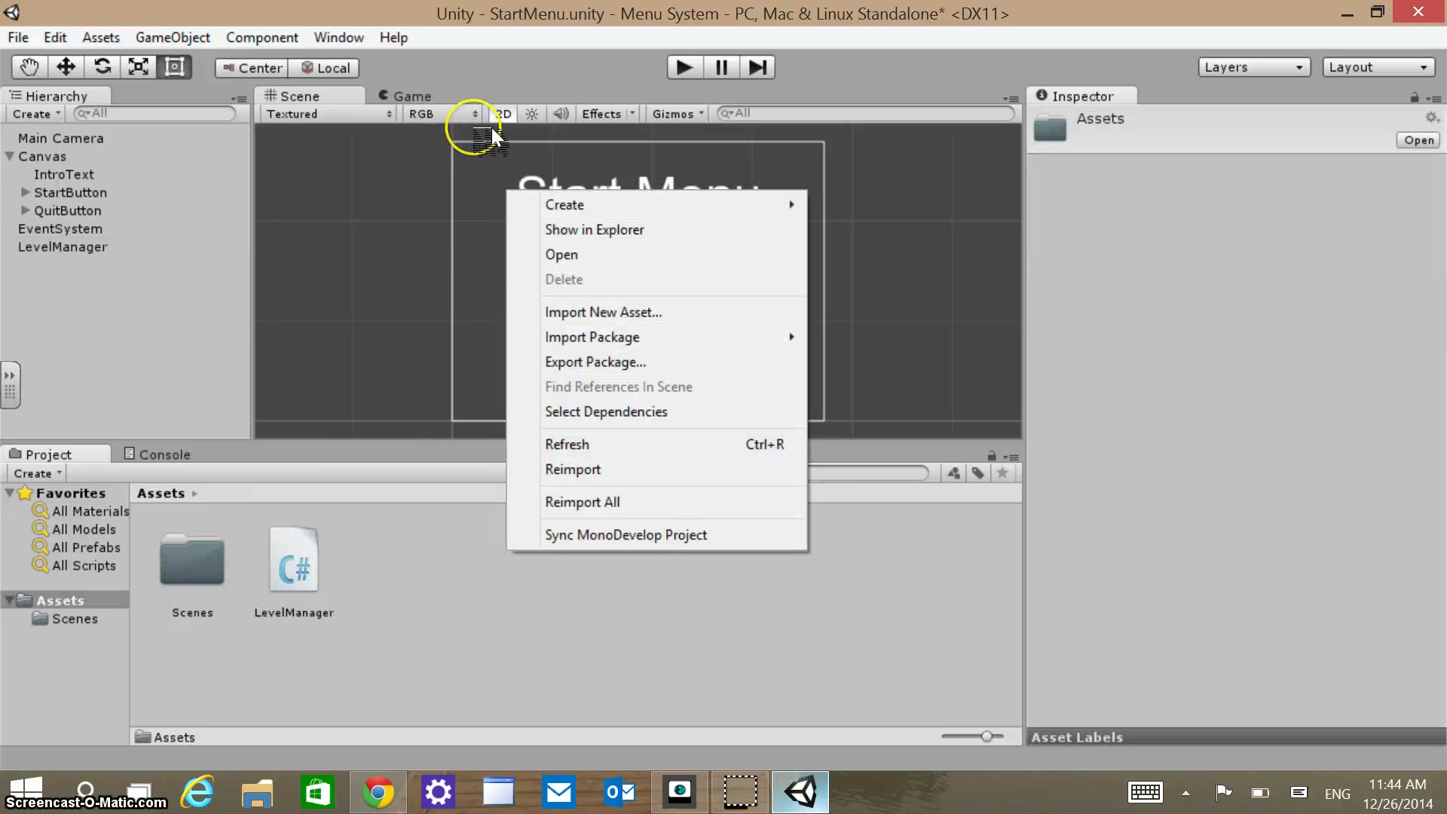
mouse_move(520, 205)
click(265, 205)
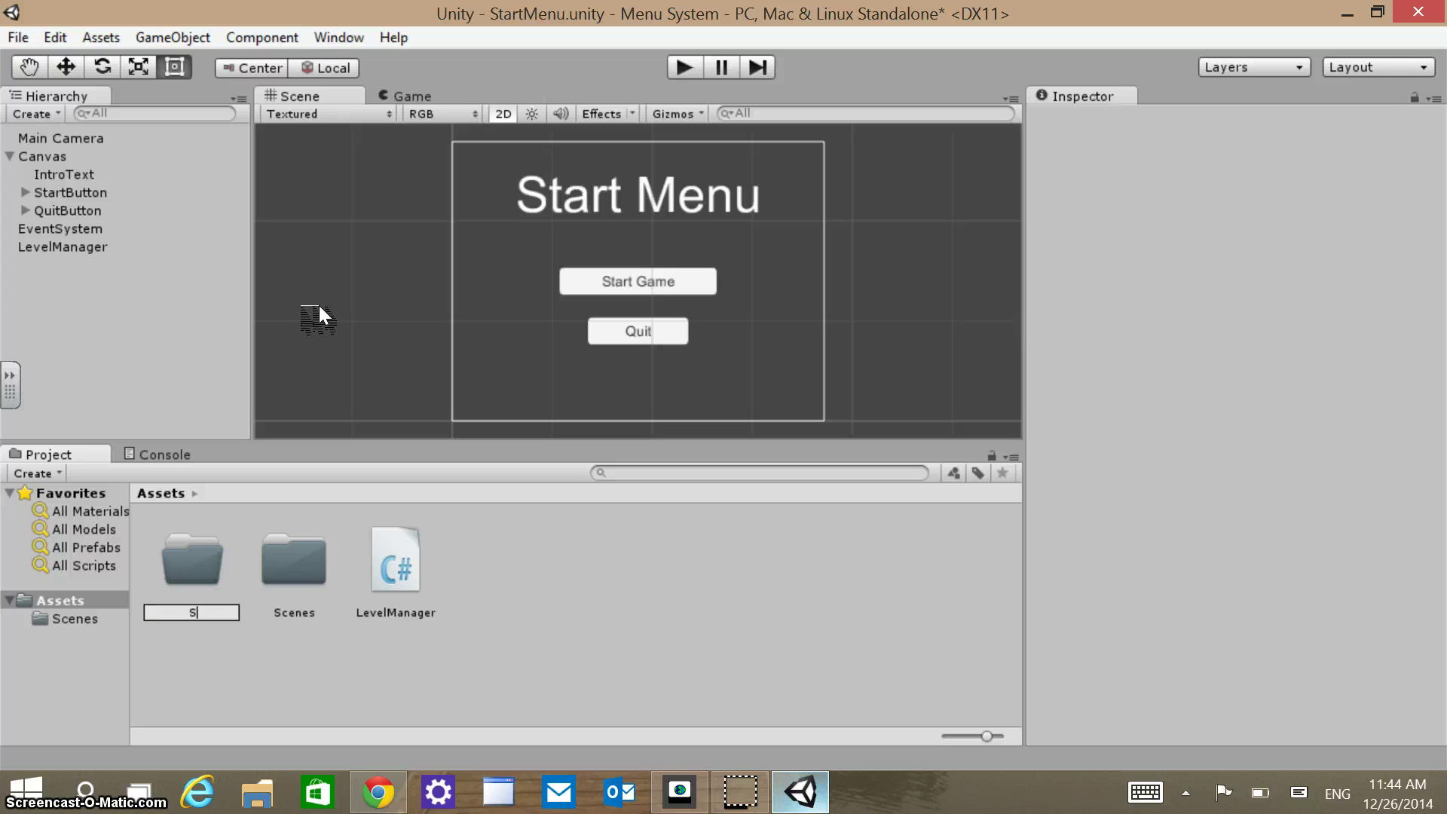
text(Scripts)
click(360, 374)
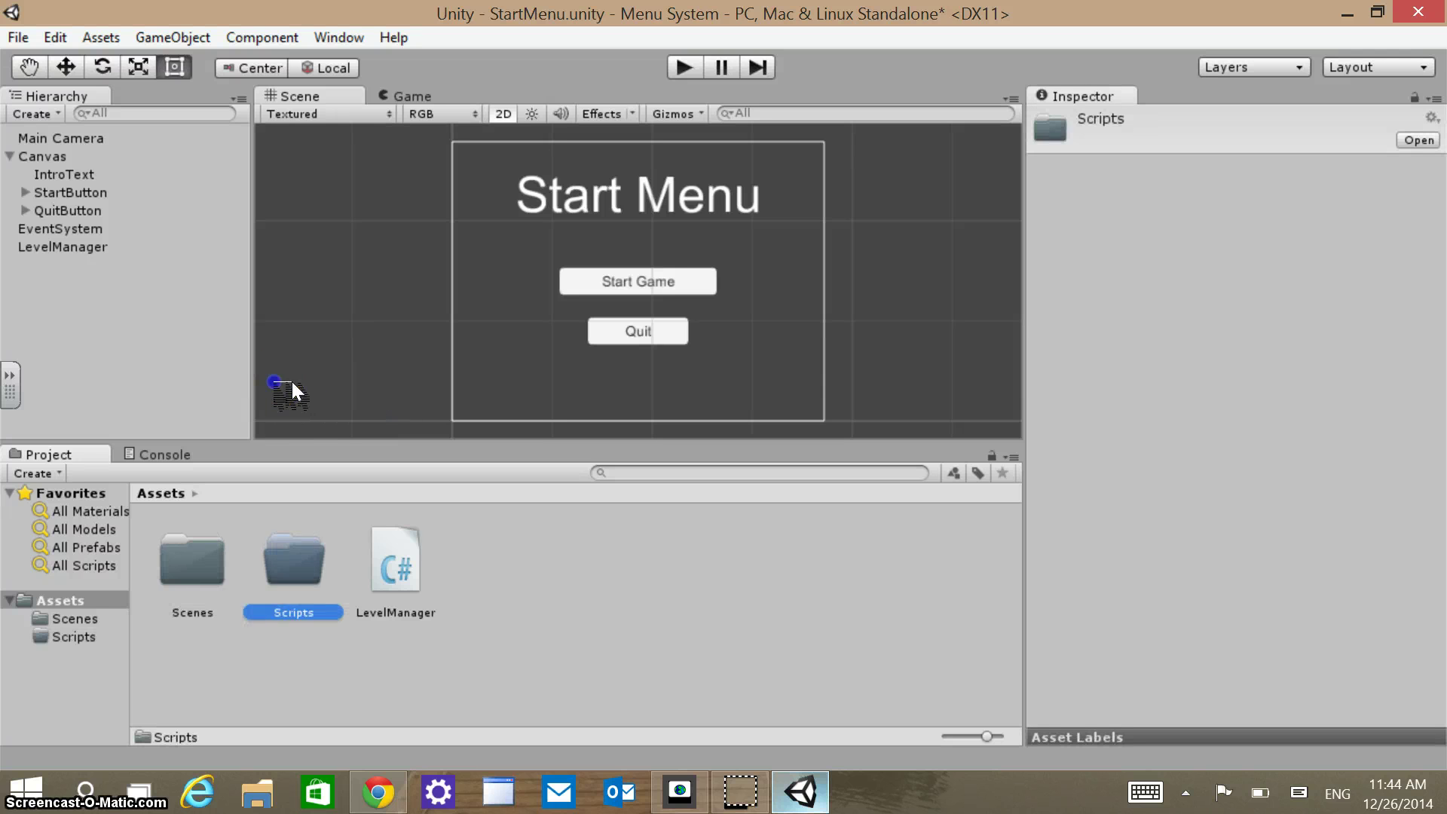
drag(410, 572, 291, 569)
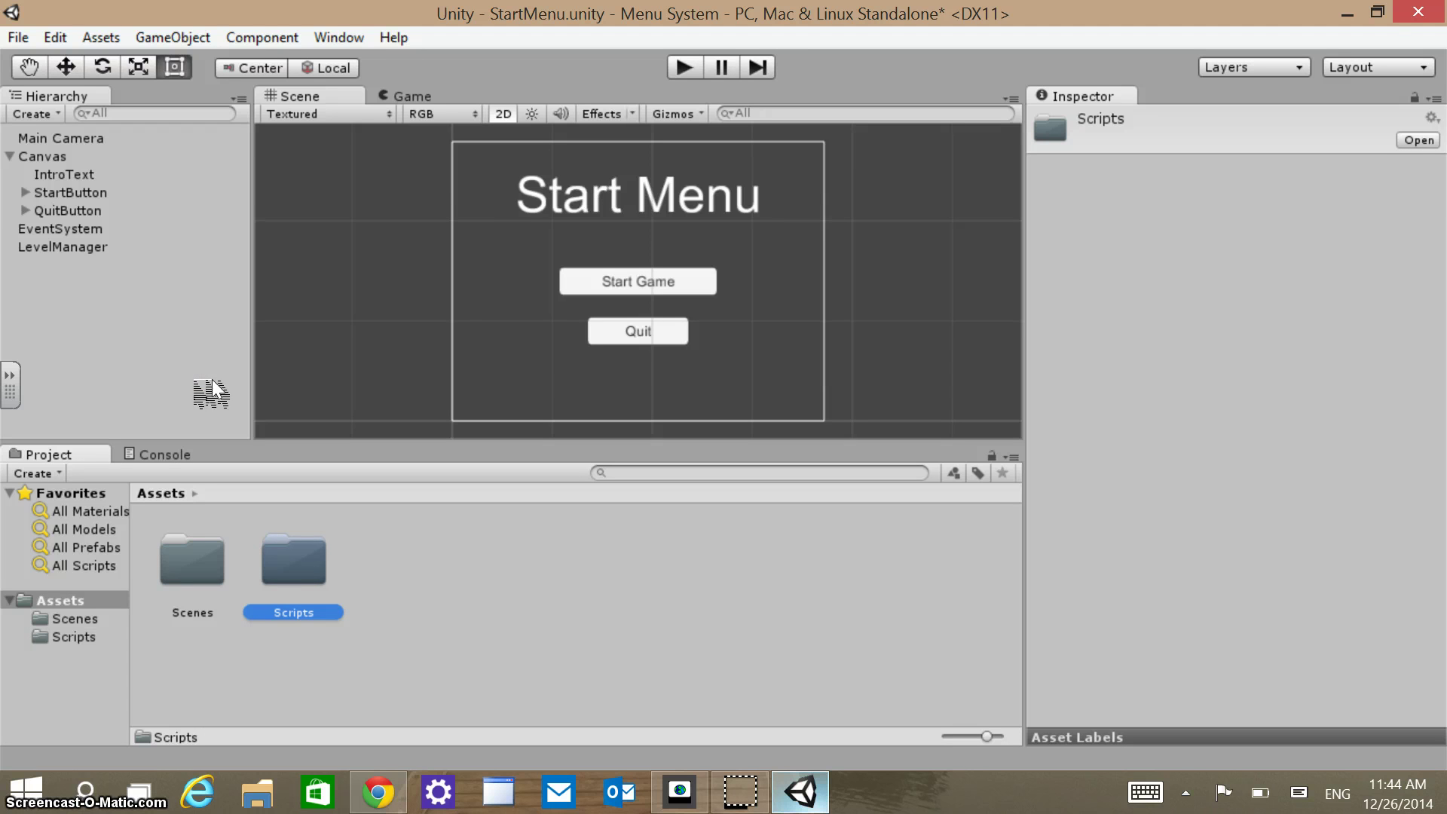
Open the Scripts folder and select the LevelManager script asset.
click(205, 374)
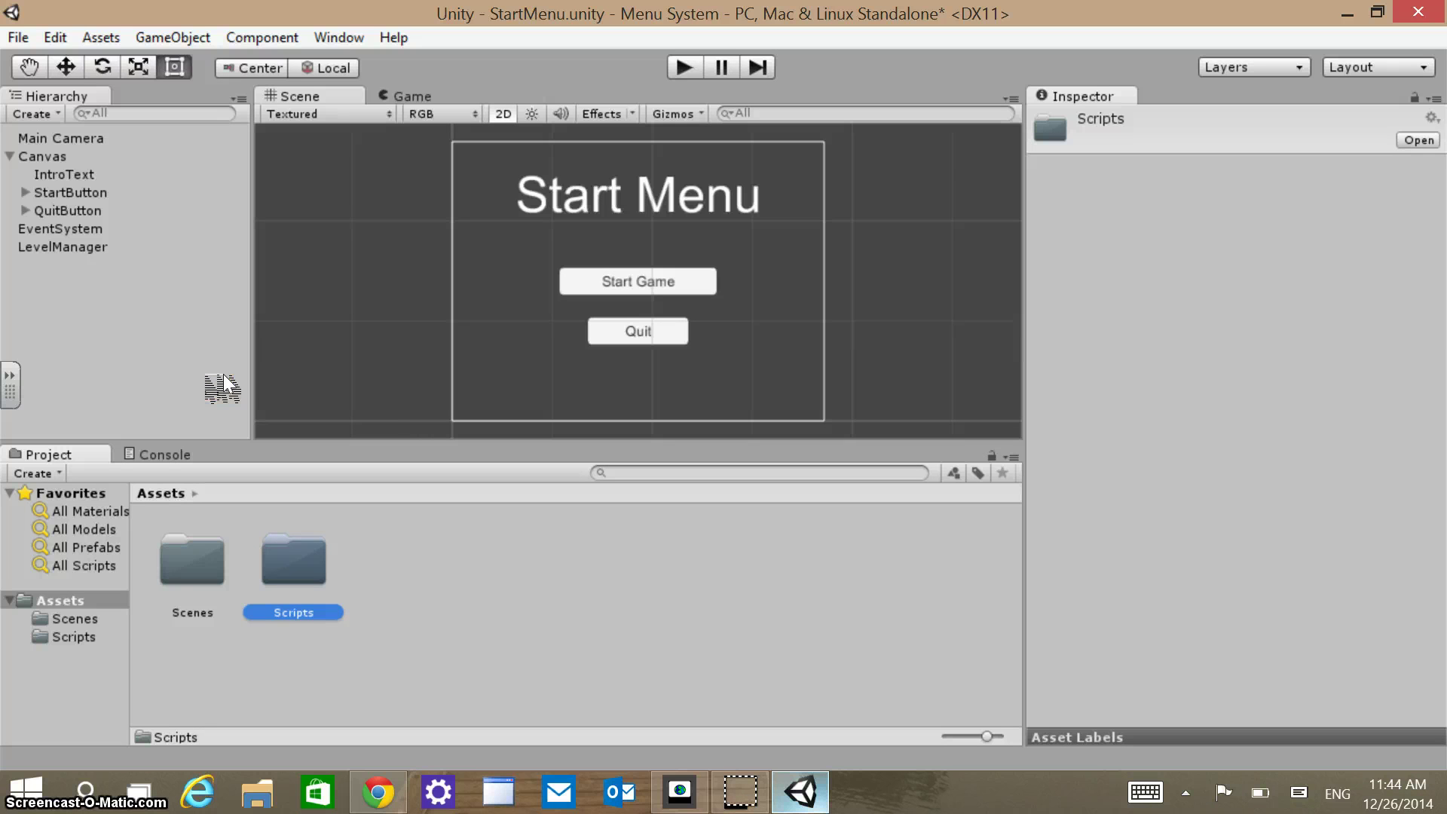
click(469, 448)
click(733, 791)
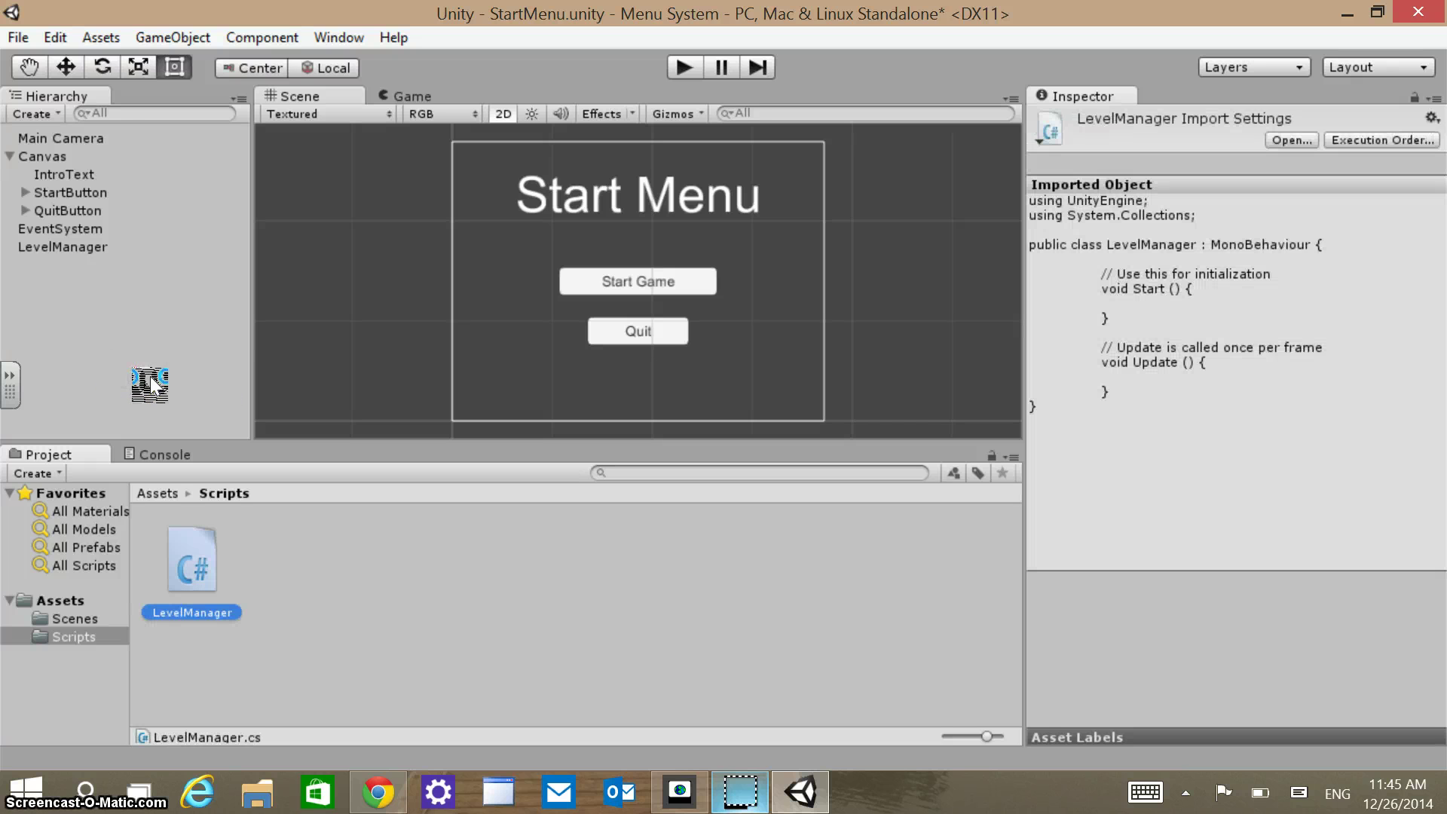
drag(151, 384, 374, 377)
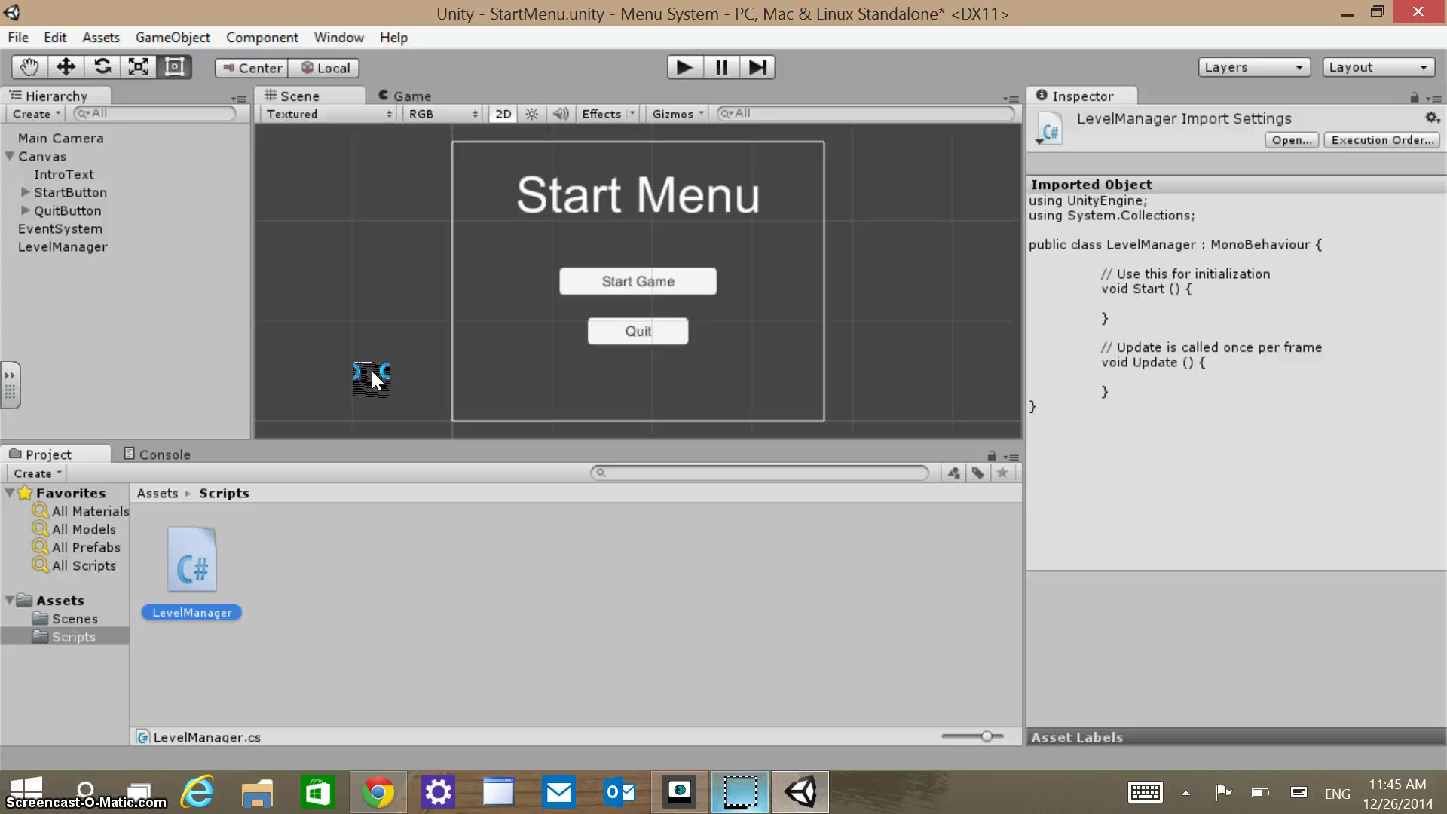